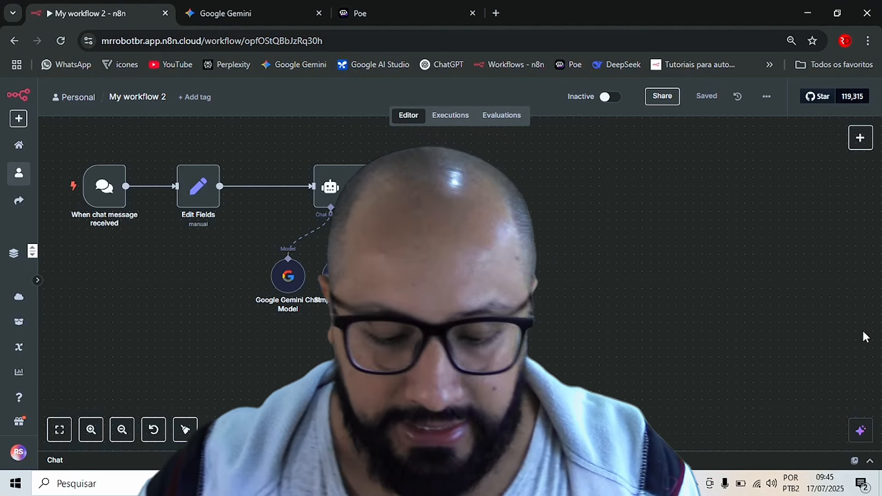
# - View the Google Docs guide on creating prompts for n8n agents, and return to the n8n workflow
pyautogui.hotkey('alt', 'Tab')
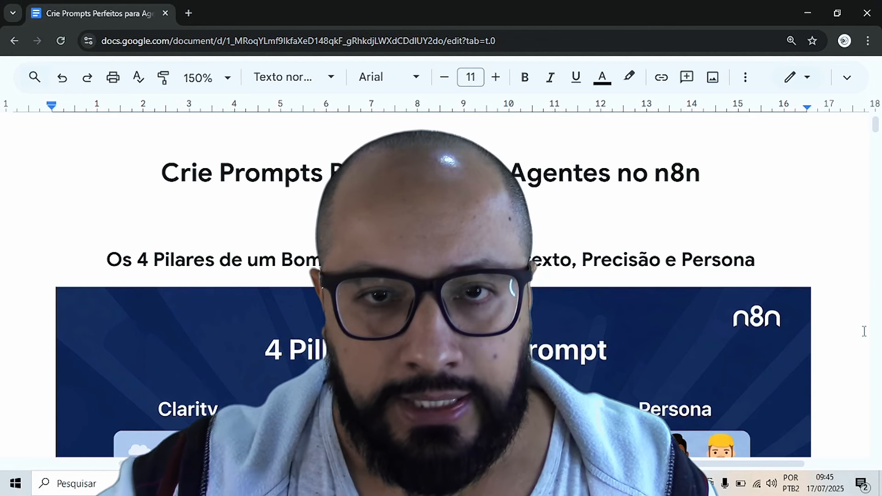
pyautogui.hotkey('alt', 'Tab')
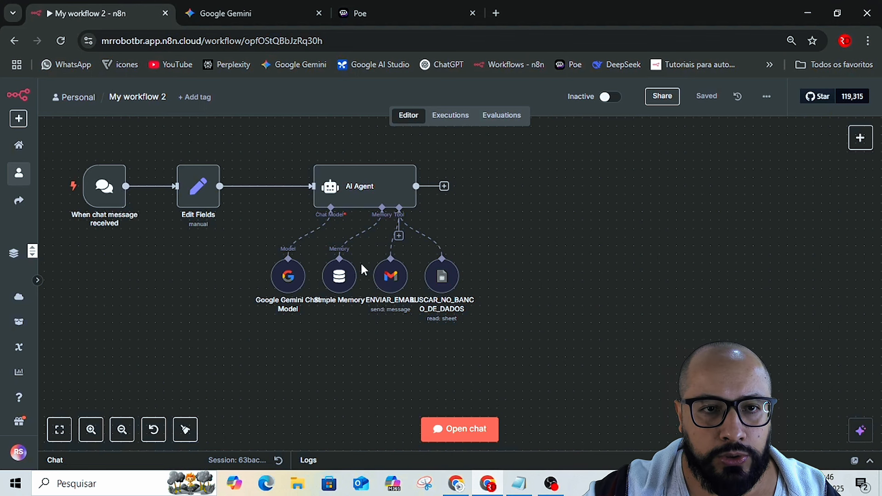
# - Delete all existing nodes from the My workflow 2 canvas
pyautogui.moveTo(80, 160)
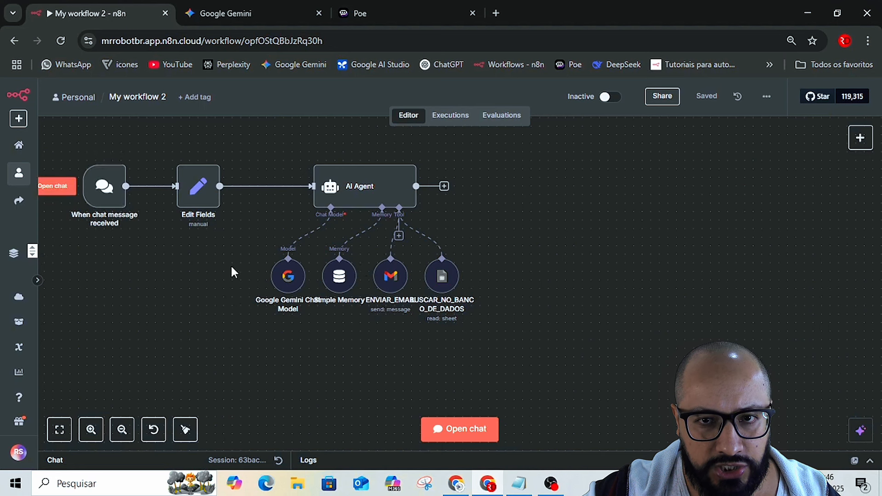
pyautogui.scroll(3, 454, 335)
pyautogui.scroll(-5, 453, 334)
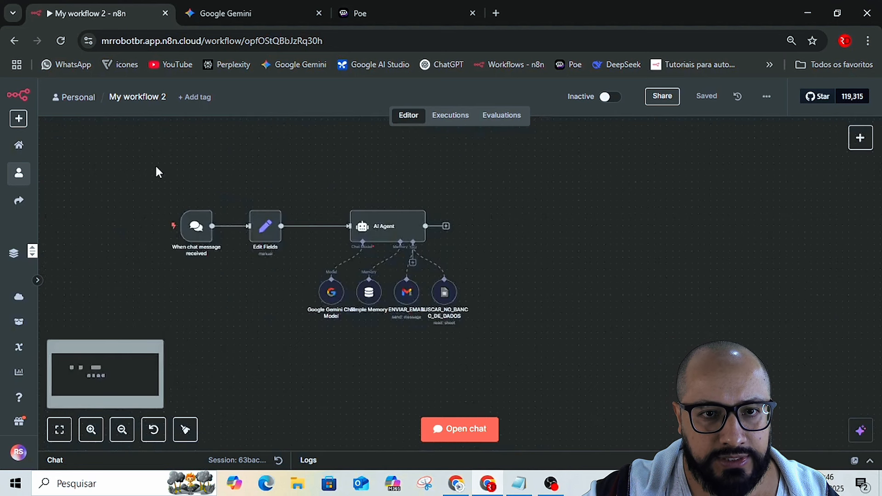
pyautogui.moveTo(113, 133); pyautogui.dragTo(503, 339)
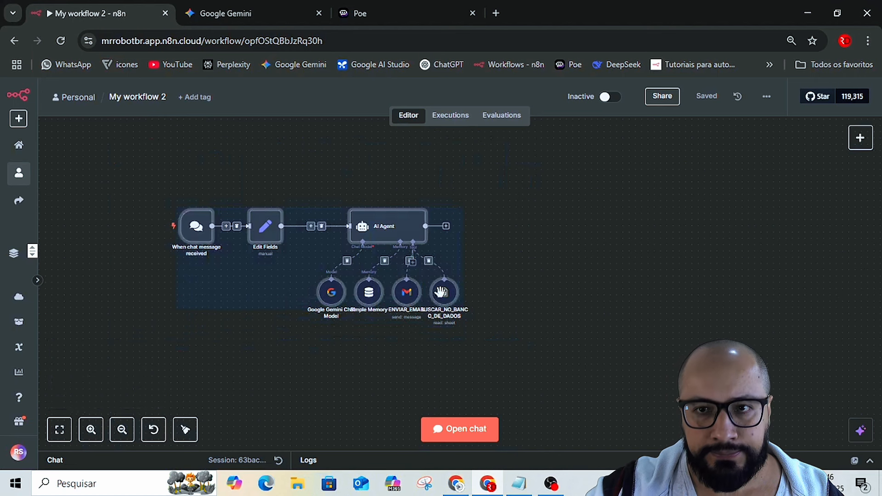
pyautogui.press('Delete')
# - Add a chat message trigger as the workflow's first step, keeping its default parameters
pyautogui.click(465, 282)
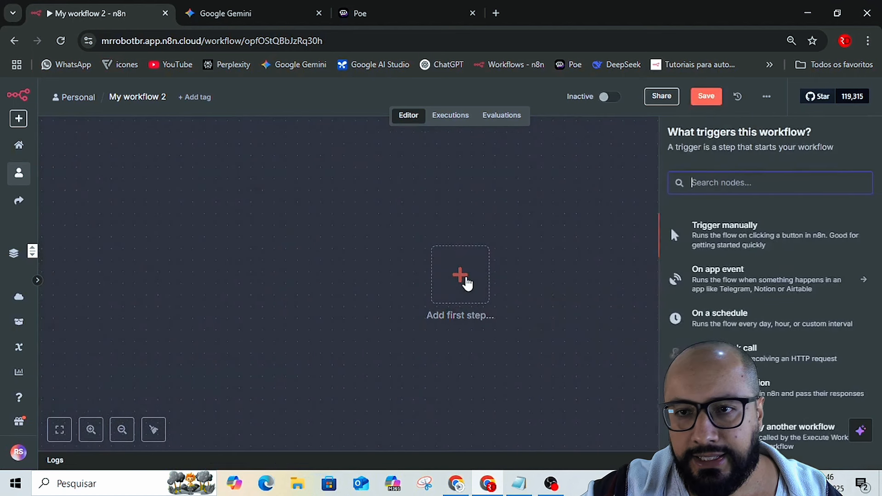
pyautogui.scroll(-1, 746, 336)
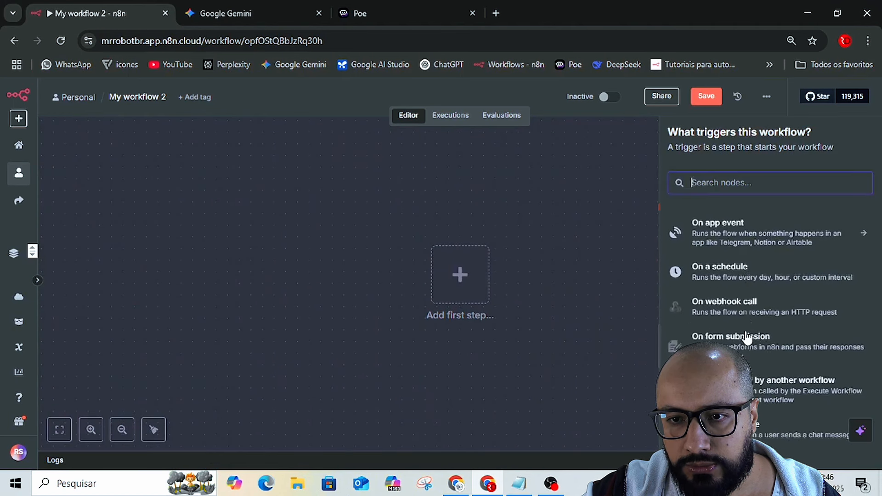
pyautogui.scroll(-3, 735, 339)
pyautogui.click(717, 336)
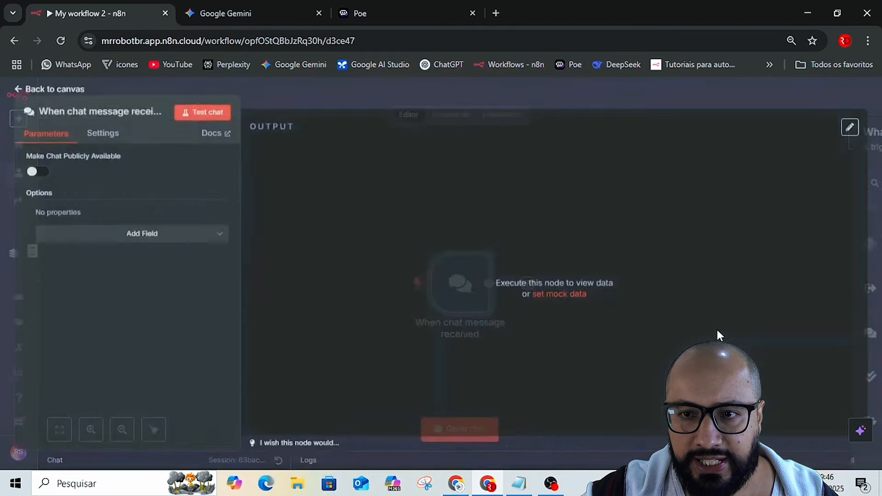
pyautogui.click(496, 95)
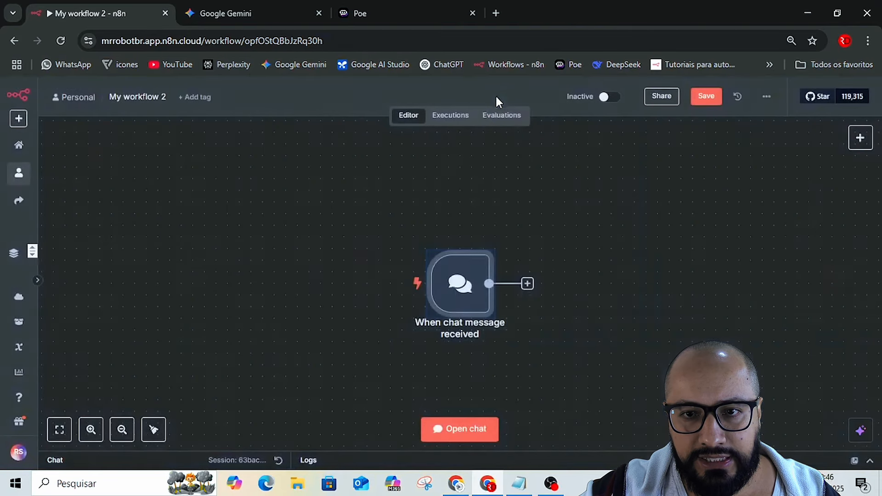
# - Add an Edit Fields (Set) node after the chat trigger, keeping its default parameters
pyautogui.click(527, 284)
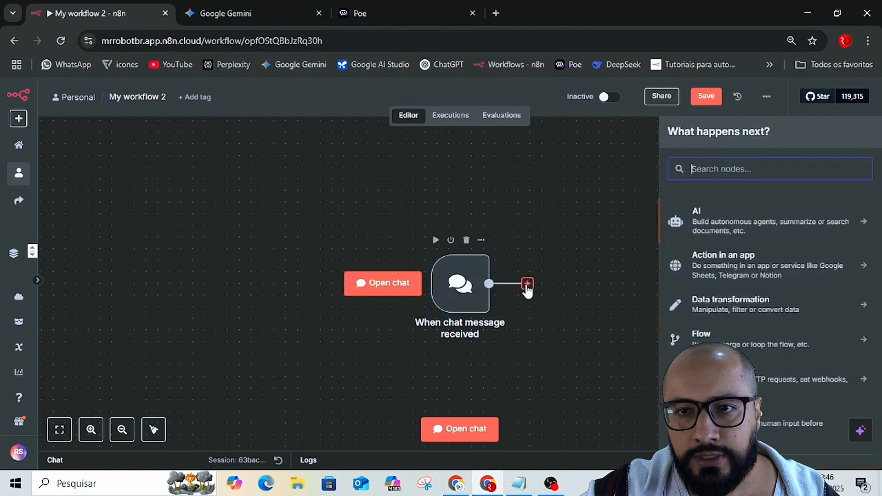
pyautogui.click(722, 307)
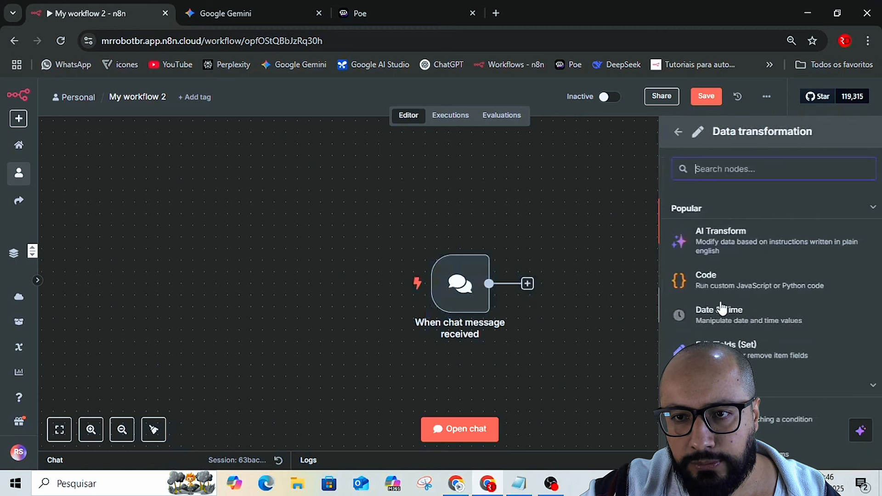
pyautogui.click(717, 340)
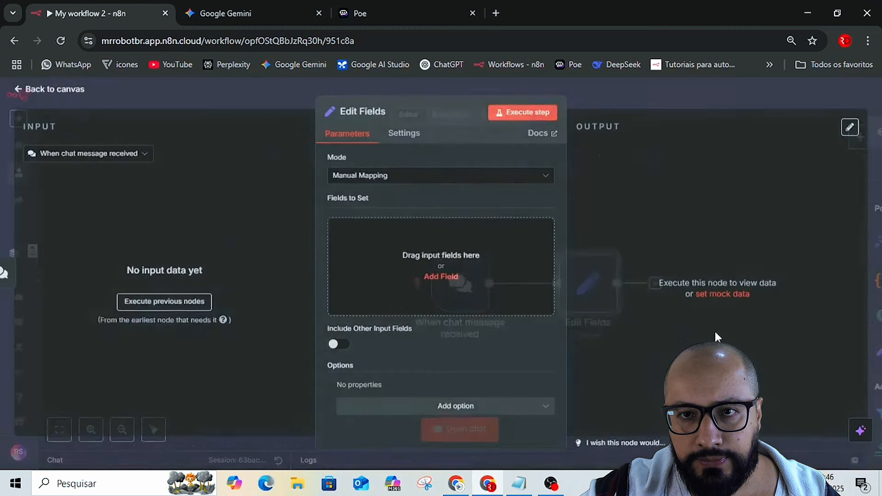
pyautogui.click(624, 85)
# - Add an AI Agent node after Edit Fields, keeping its default parameters
pyautogui.click(656, 284)
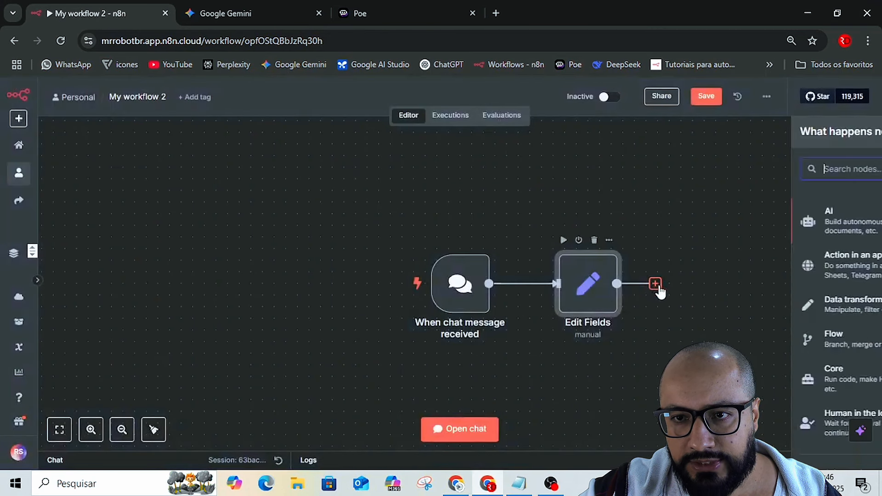
pyautogui.click(729, 221)
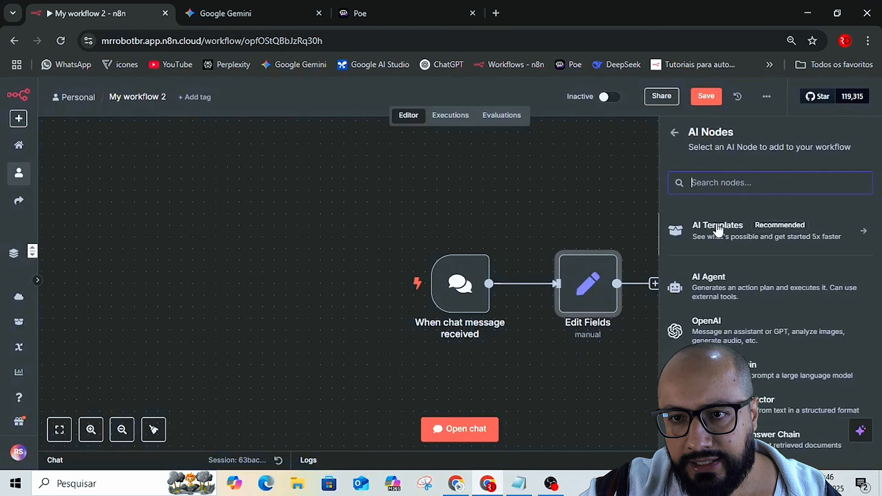
pyautogui.click(720, 293)
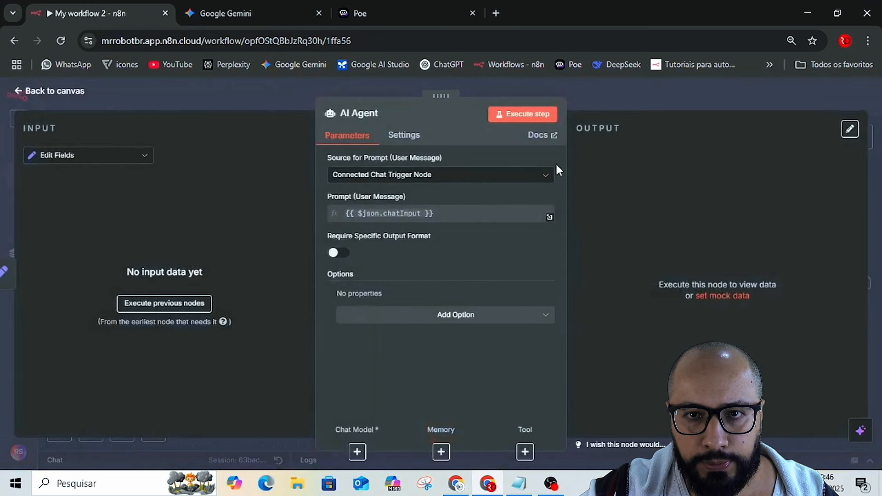
pyautogui.click(602, 98)
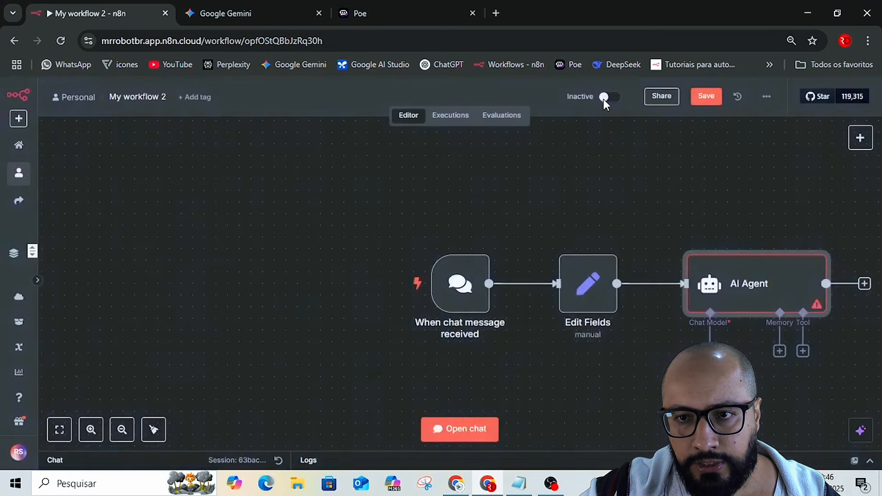
# - Attach a Google Gemini Chat Model to the AI Agent as its chat model
pyautogui.moveTo(784, 194); pyautogui.dragTo(556, 161)
pyautogui.click(477, 326)
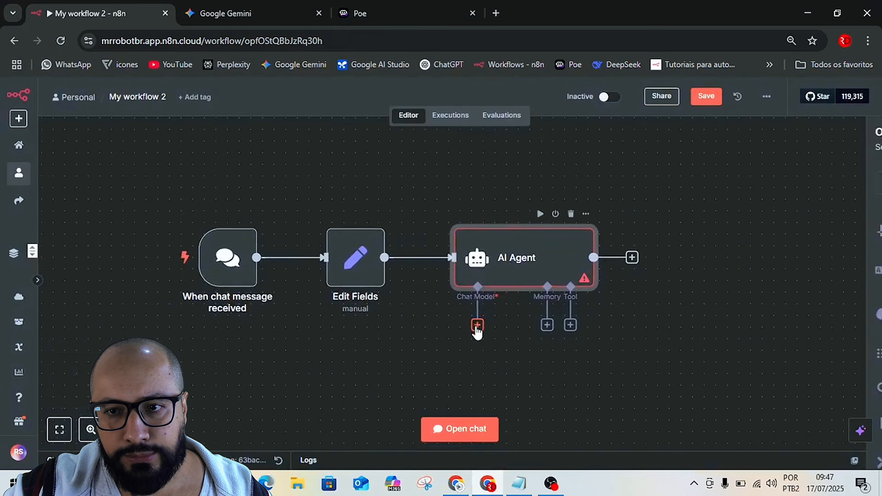
pyautogui.scroll(-1, 736, 336)
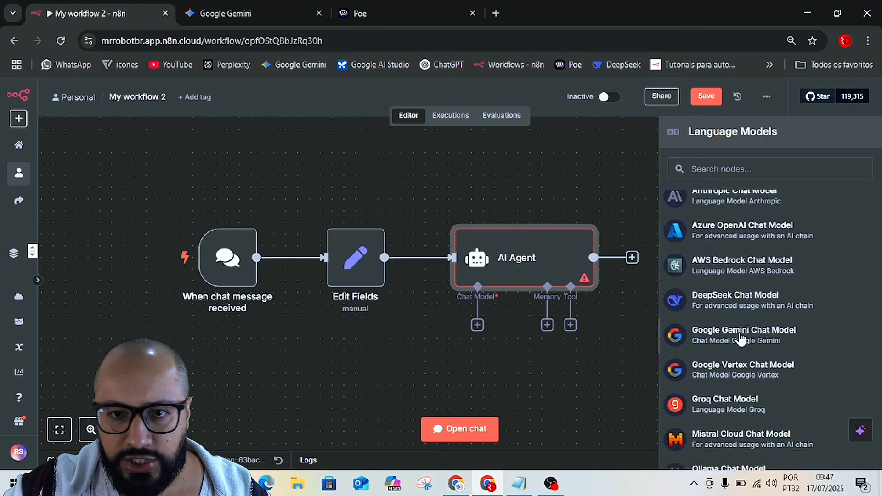
pyautogui.click(740, 339)
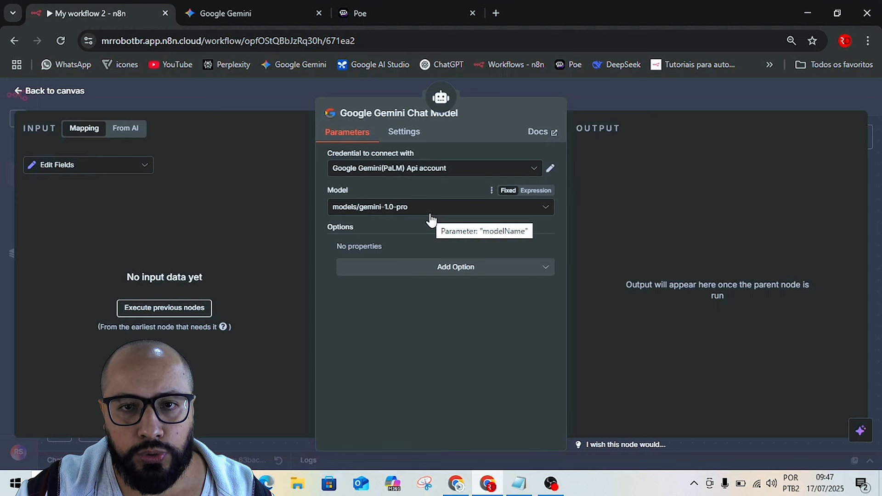
# - Review the n8n documentation on Google credentials linked from a new Gemini credential form, leaving the credential unsaved
pyautogui.click(433, 171)
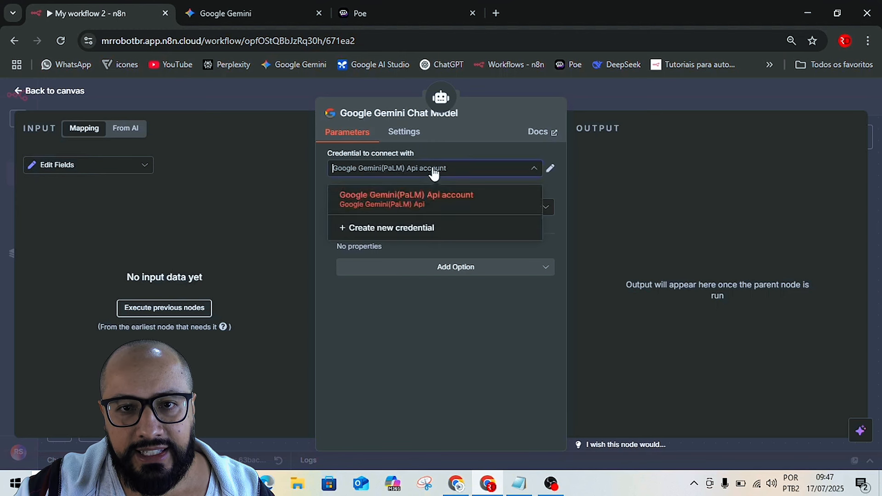
pyautogui.click(378, 230)
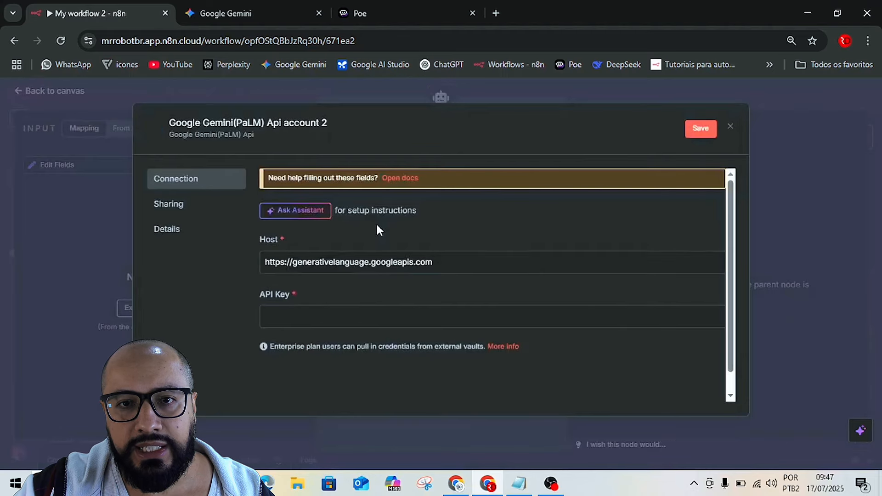
pyautogui.click(400, 179)
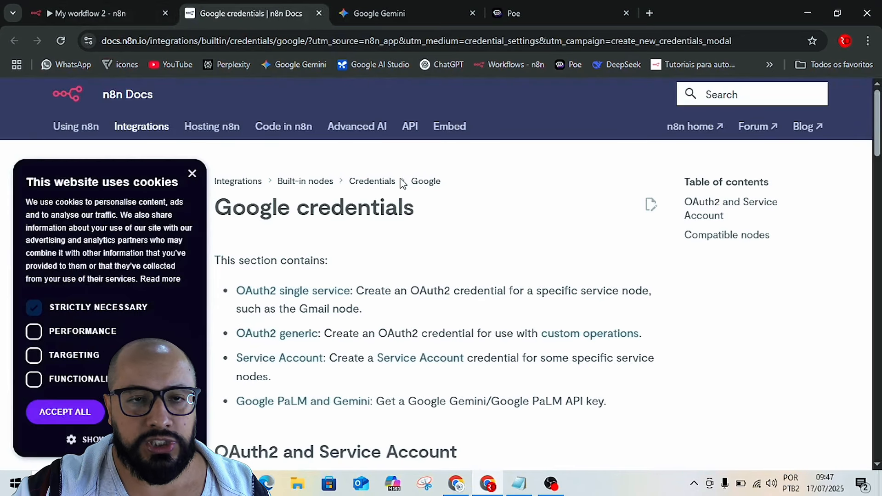
pyautogui.click(192, 174)
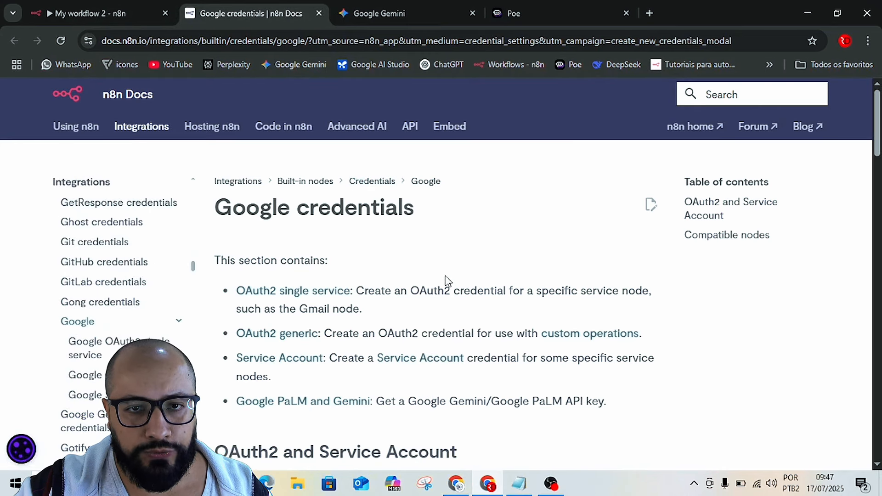
pyautogui.scroll(-4, 449, 290)
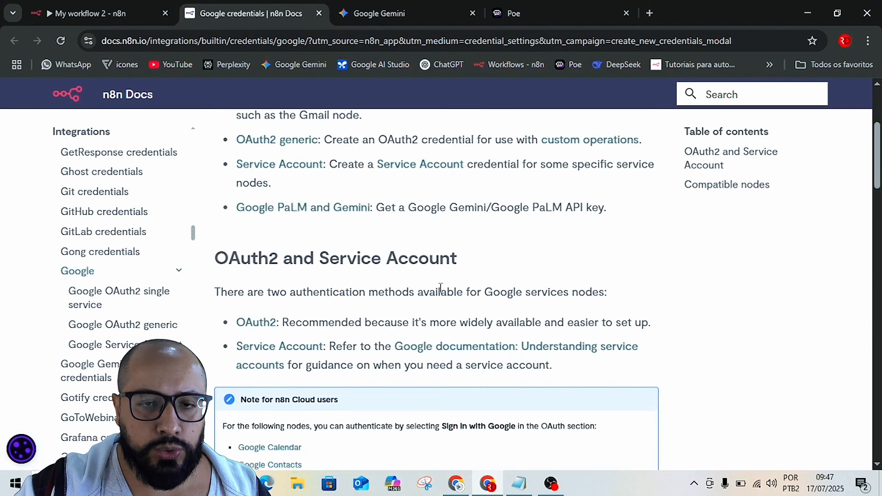
pyautogui.scroll(-1, 427, 305)
pyautogui.scroll(-2, 428, 304)
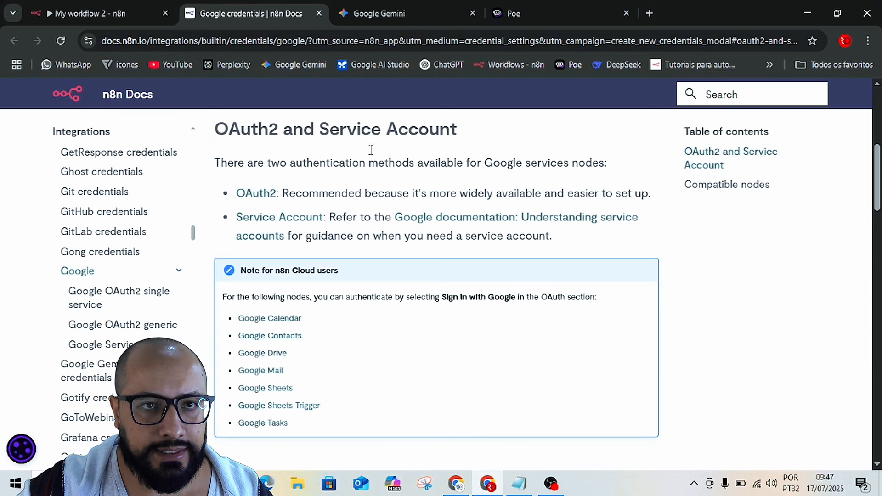
pyautogui.click(83, 2)
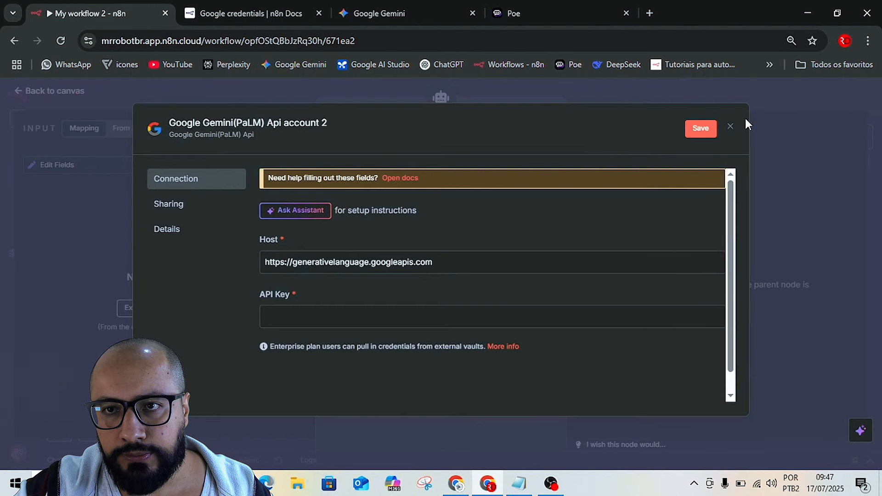
pyautogui.click(730, 130)
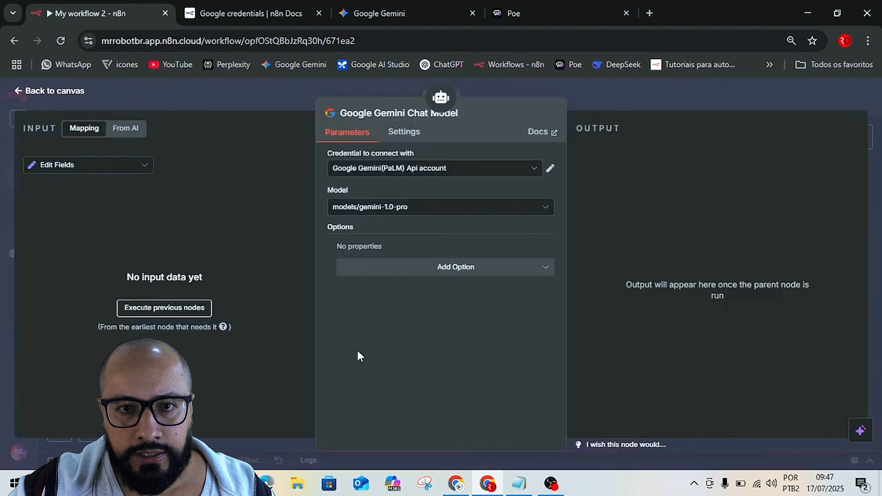
# - Set the Google Gemini Chat Model's model to models/gemini-2.5-flash
pyautogui.click(387, 209)
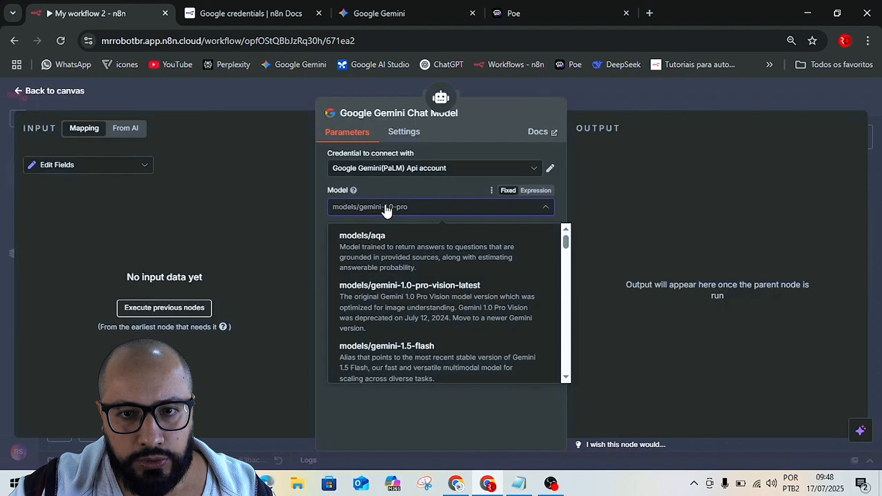
pyautogui.scroll(-5, 440, 332)
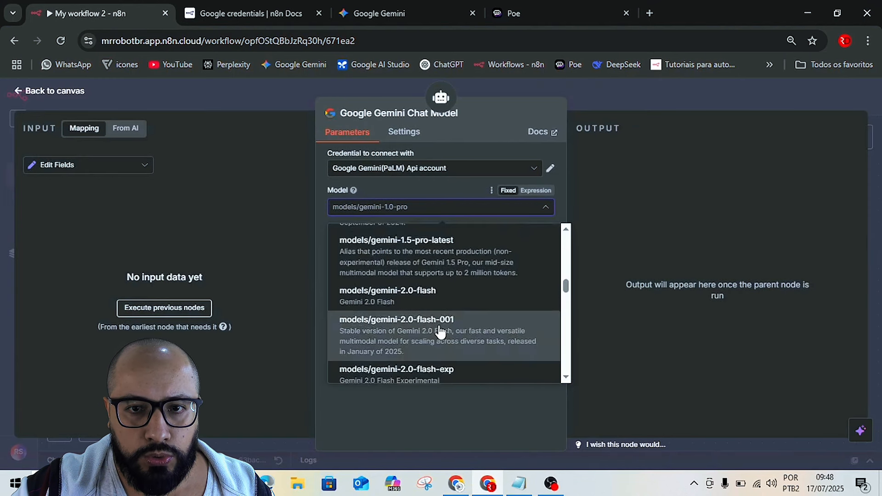
pyautogui.scroll(-4, 440, 331)
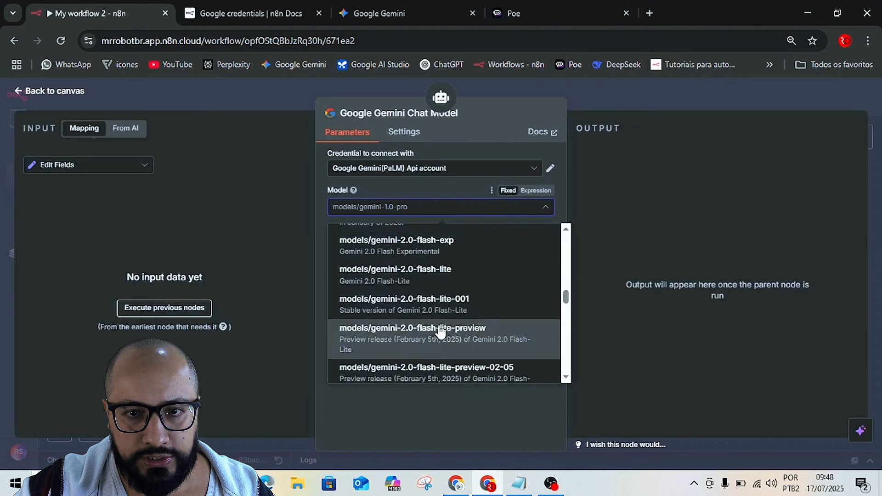
pyautogui.scroll(-1, 440, 331)
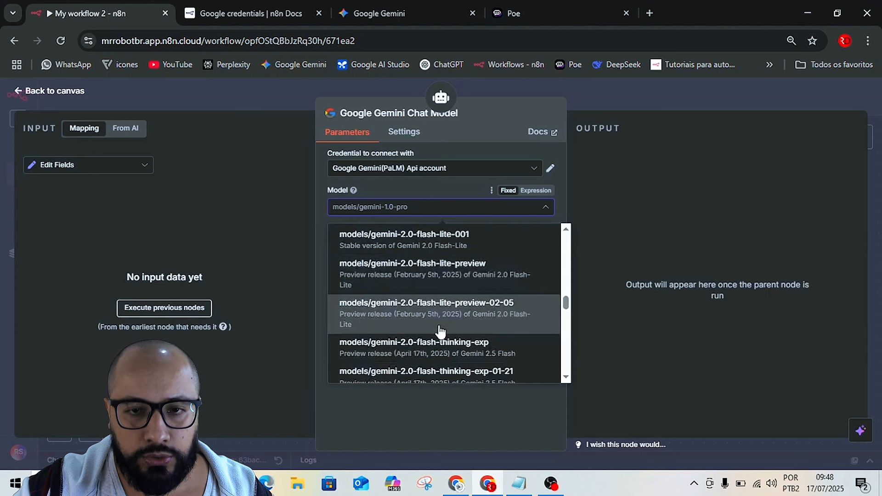
pyautogui.scroll(-6, 440, 331)
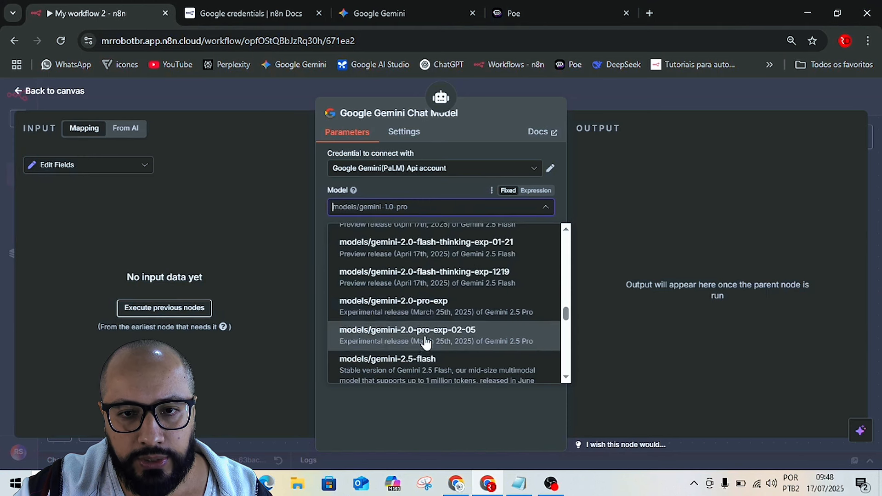
pyautogui.scroll(-6, 427, 342)
pyautogui.scroll(3, 428, 344)
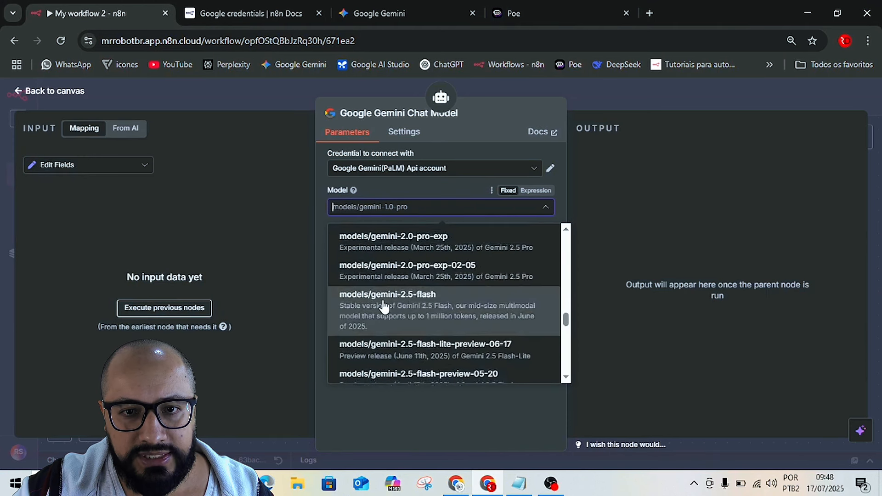
pyautogui.click(416, 300)
# - Add the Sampling Temperature option to the Gemini chat model and set it to 0,4
pyautogui.click(421, 268)
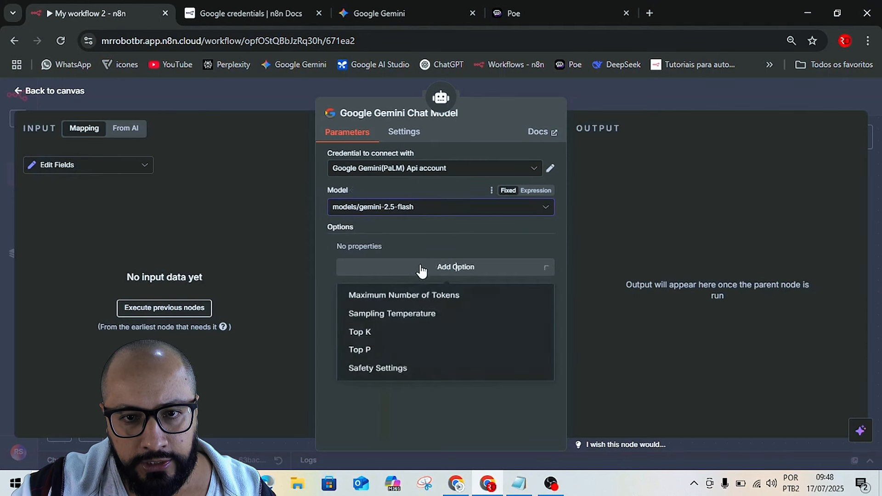
pyautogui.click(386, 317)
pyautogui.click(384, 261)
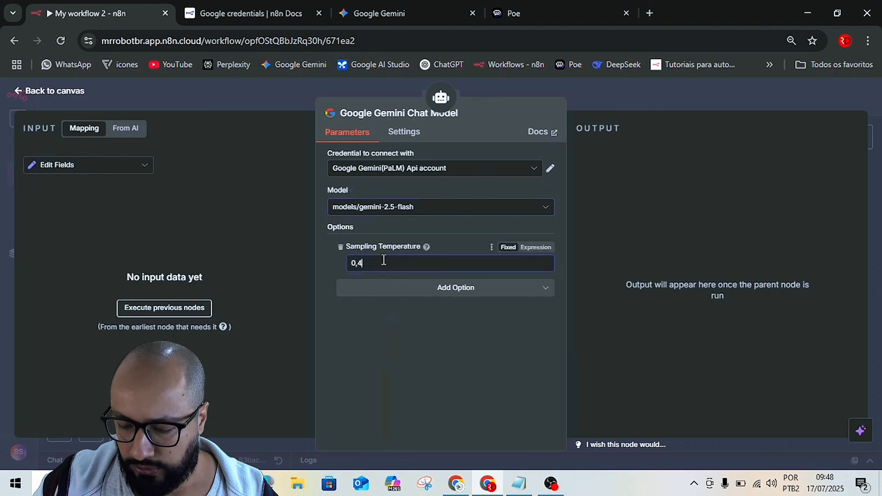
# - Set the Gemini chat model's sampling temperature to 0,2 and save the workflow
pyautogui.press('BackSpace')
pyautogui.write('2')
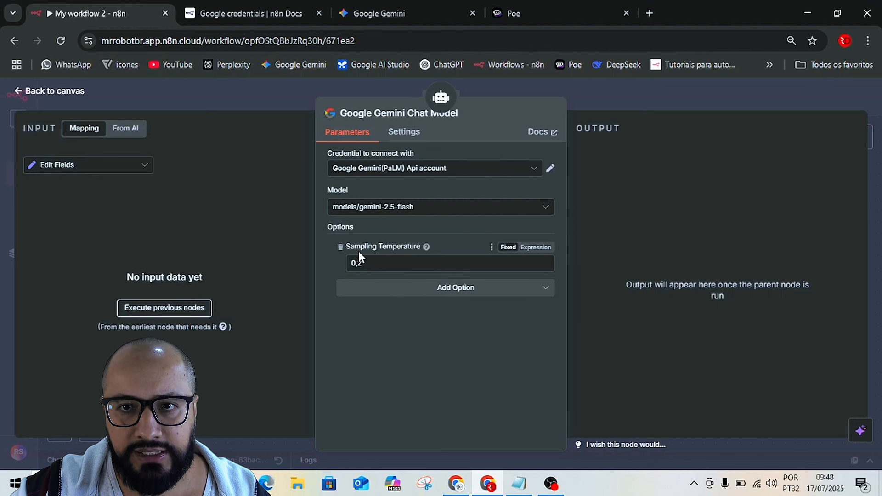
pyautogui.click(617, 95)
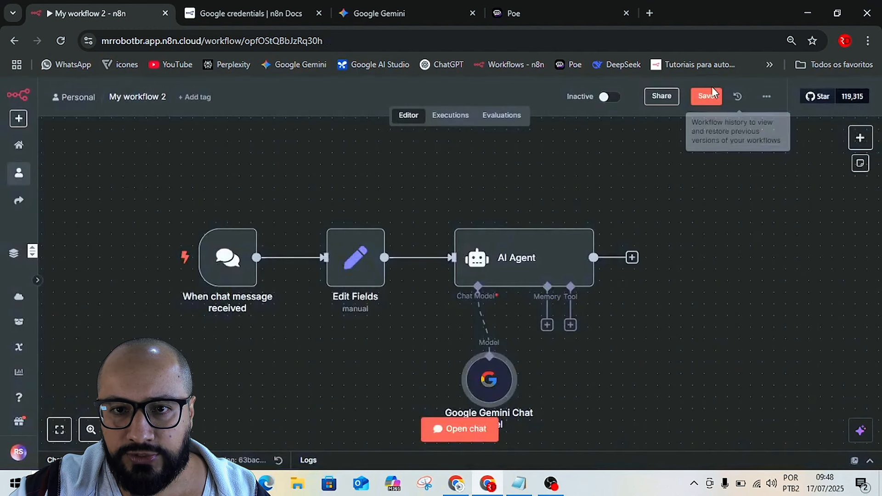
pyautogui.click(708, 96)
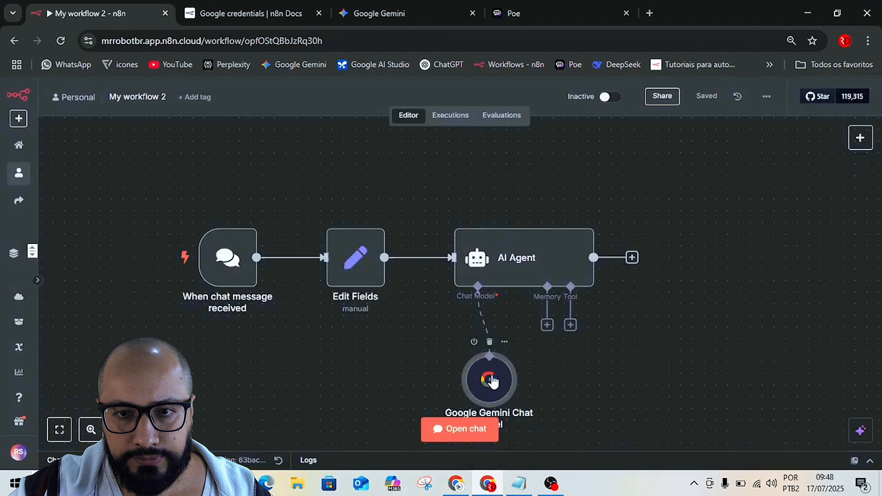
# - Move the Google Gemini Chat Model node aside and attach a Simple Memory to the AI Agent with its default settings
pyautogui.moveTo(492, 381); pyautogui.dragTo(340, 393)
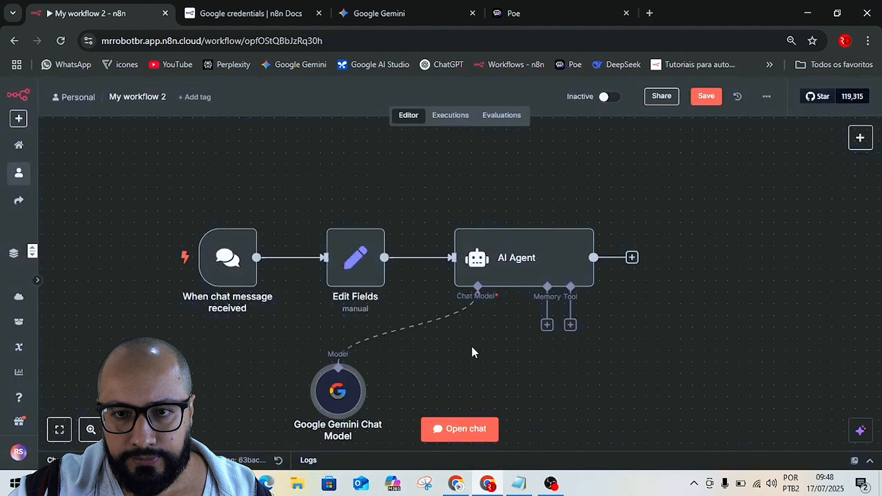
pyautogui.click(549, 326)
pyautogui.click(699, 235)
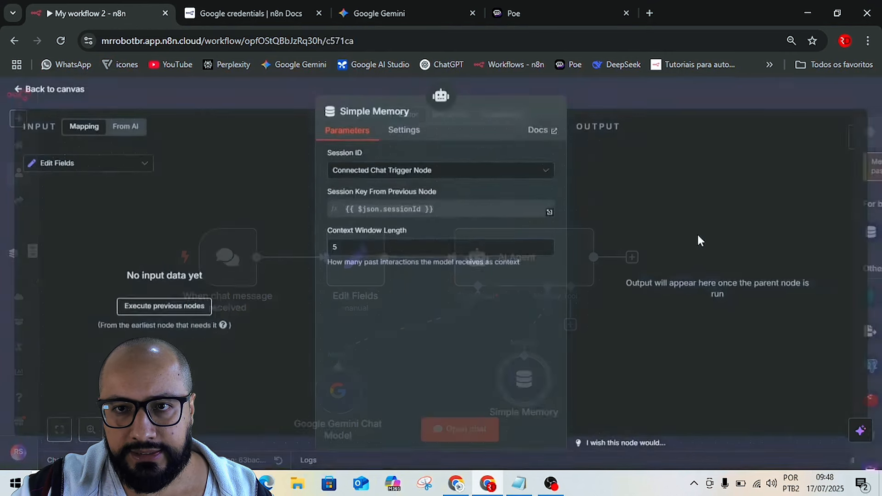
pyautogui.click(608, 97)
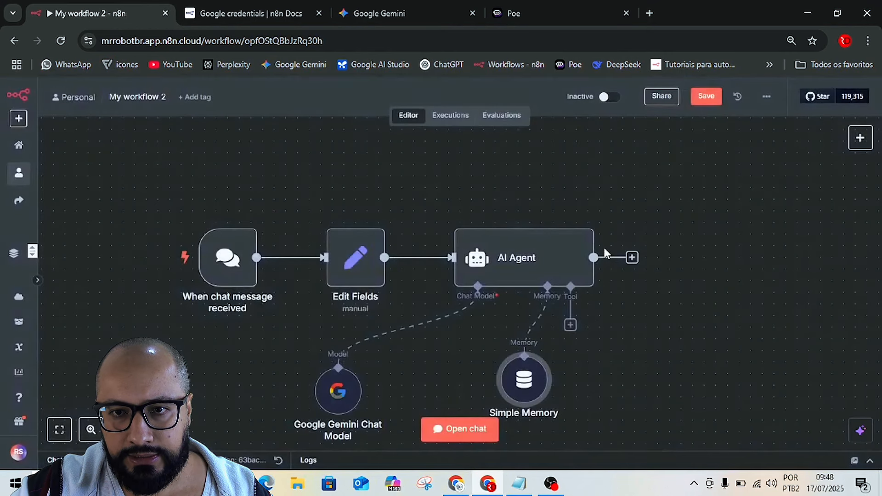
# - Attach a Gmail tool to the AI Agent and let the model define its To and Subject fields
pyautogui.click(570, 325)
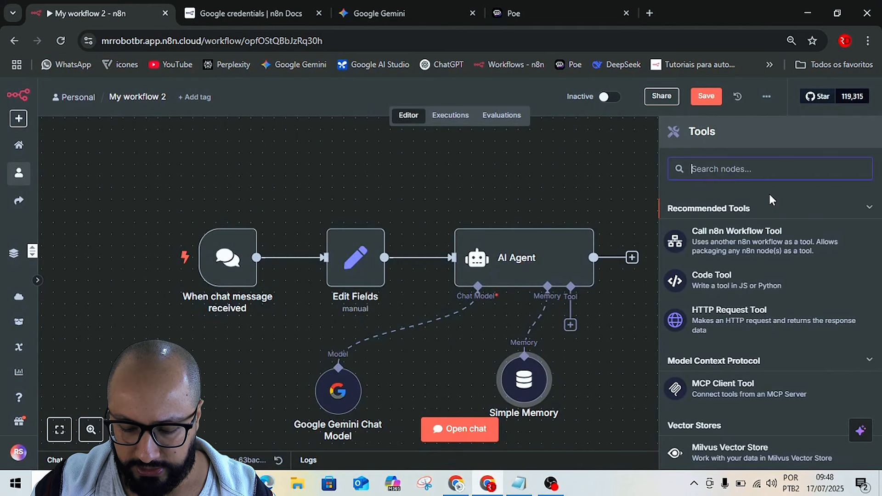
pyautogui.write('GAI')
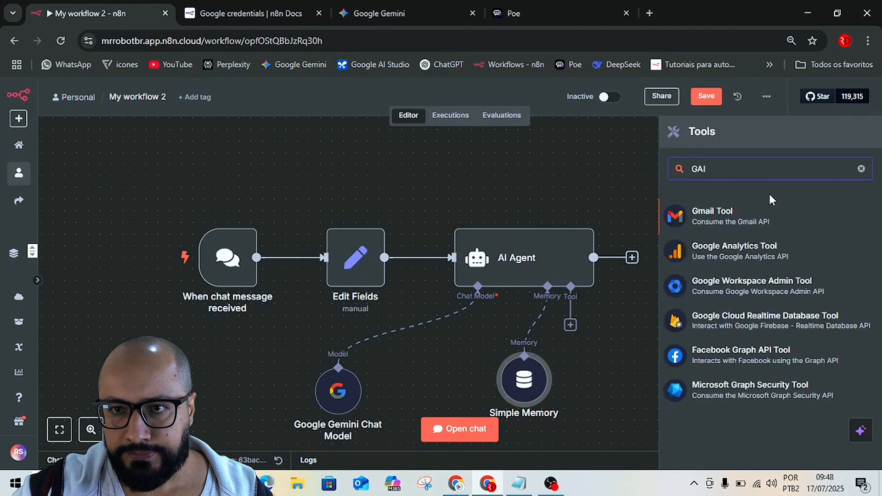
pyautogui.click(745, 216)
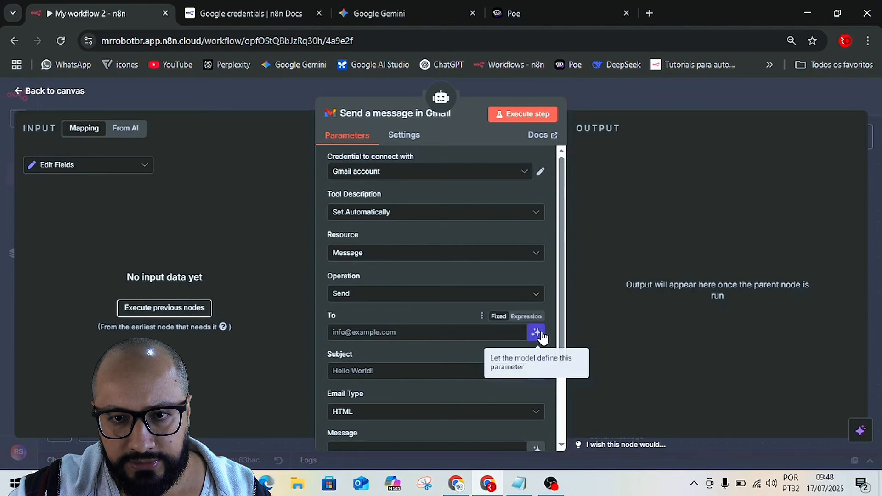
pyautogui.click(536, 333)
pyautogui.scroll(-2, 520, 366)
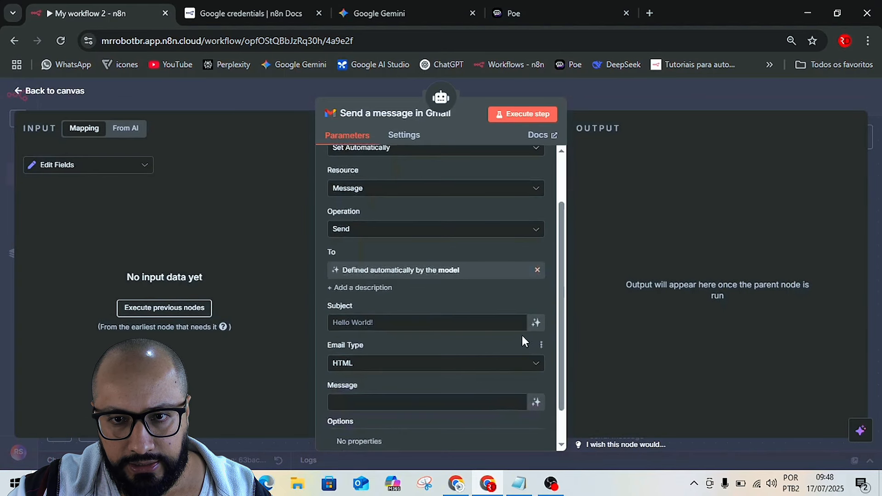
pyautogui.click(535, 324)
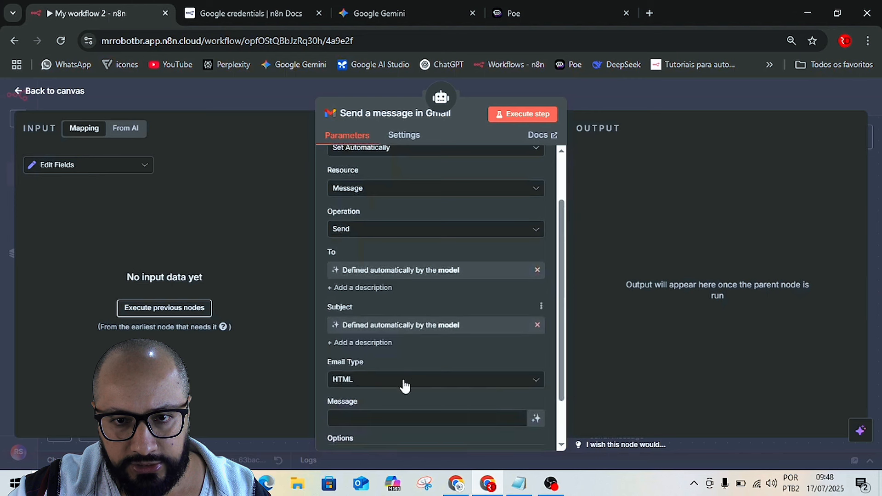
# - Set the Gmail tool's email type to Text and let the model define the Message field
pyautogui.click(445, 382)
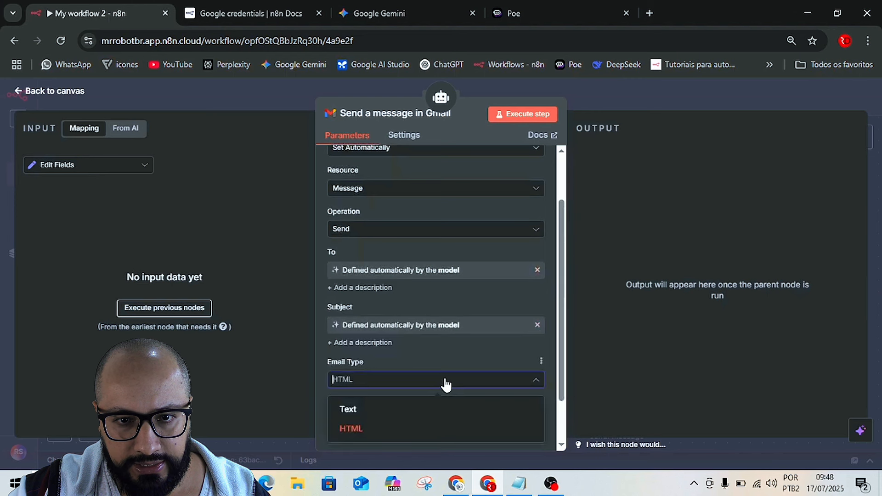
pyautogui.click(354, 409)
pyautogui.scroll(-2, 437, 350)
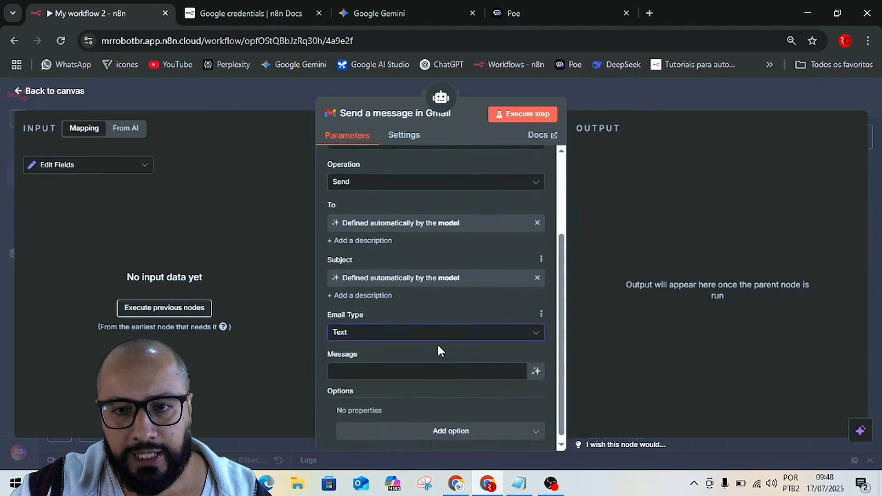
pyautogui.click(537, 363)
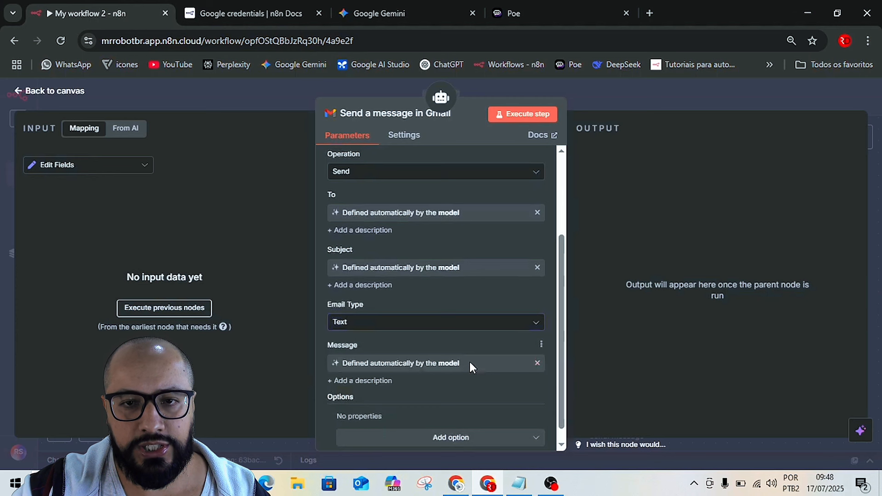
pyautogui.scroll(-1, 431, 315)
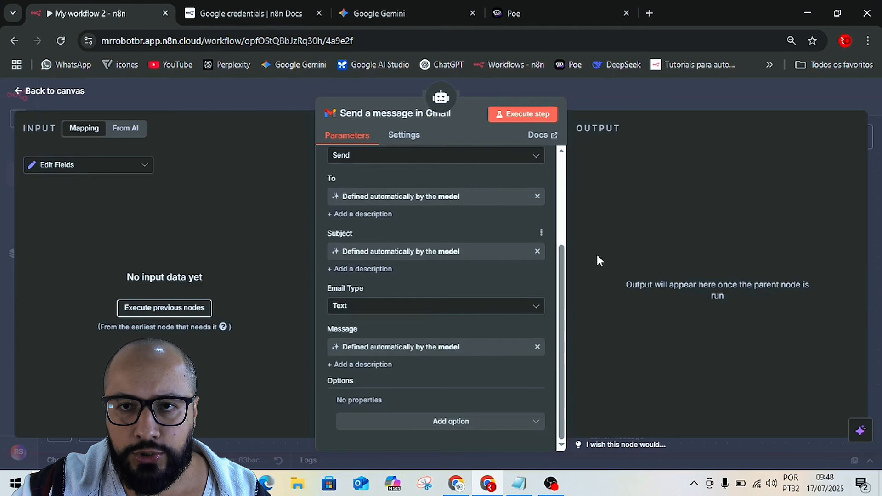
pyautogui.click(641, 90)
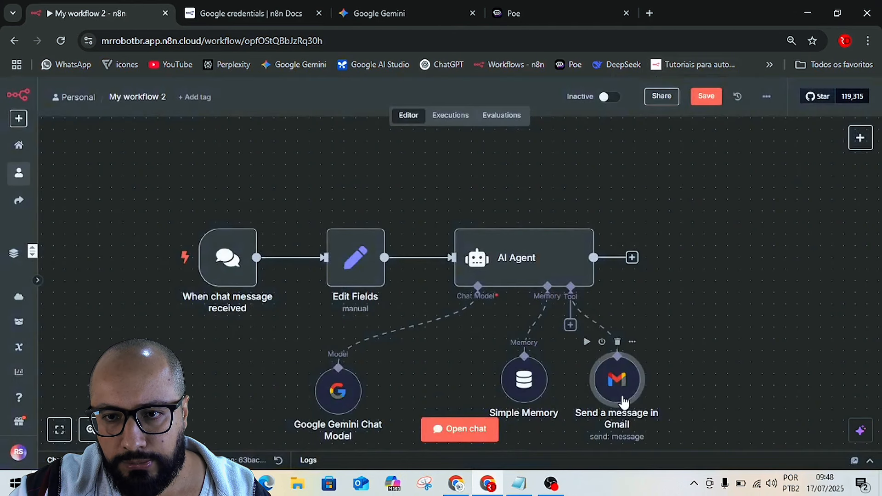
# - Move the Gmail node away from the other sub-nodes and attach a Google Sheets tool to the AI Agent
pyautogui.moveTo(623, 403); pyautogui.dragTo(775, 357)
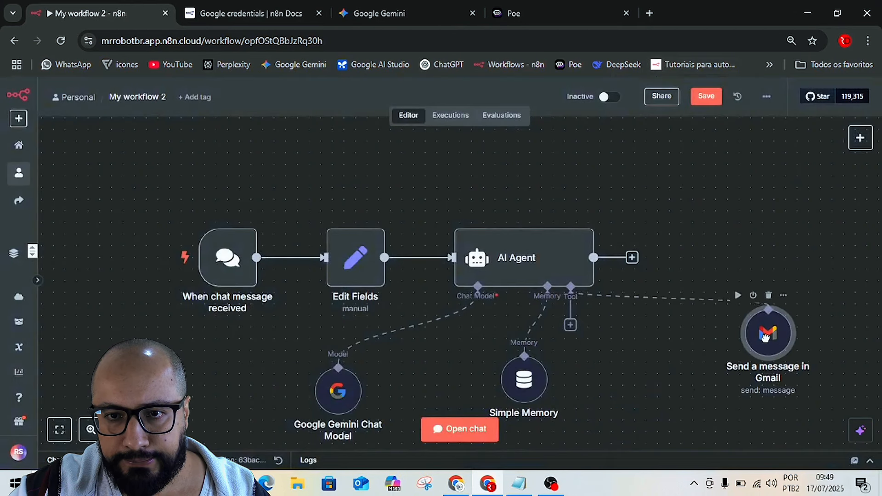
pyautogui.click(570, 325)
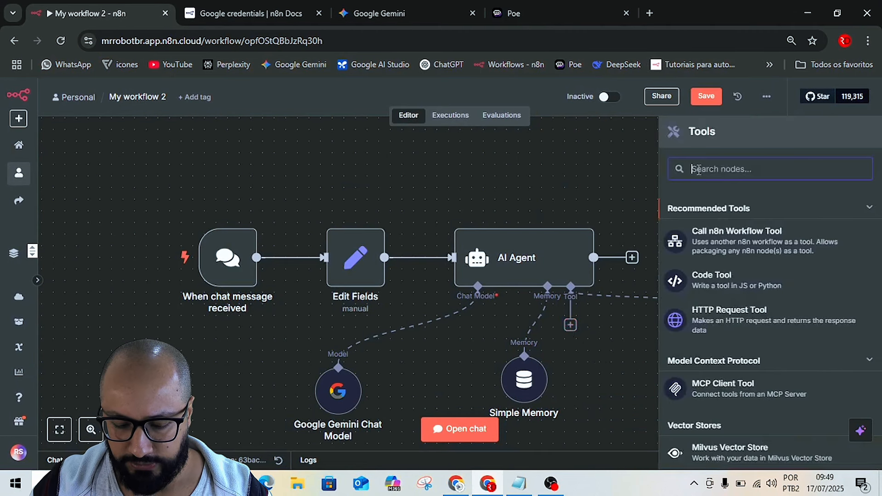
pyautogui.write('SHEE')
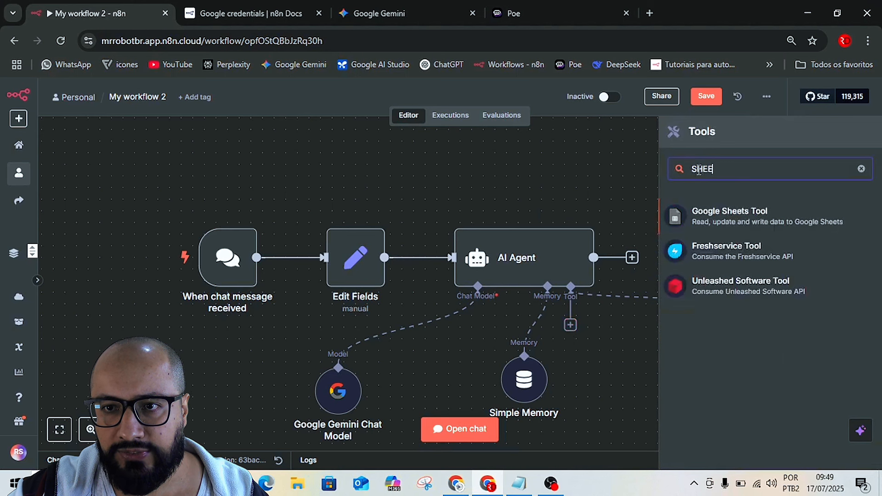
pyautogui.click(755, 214)
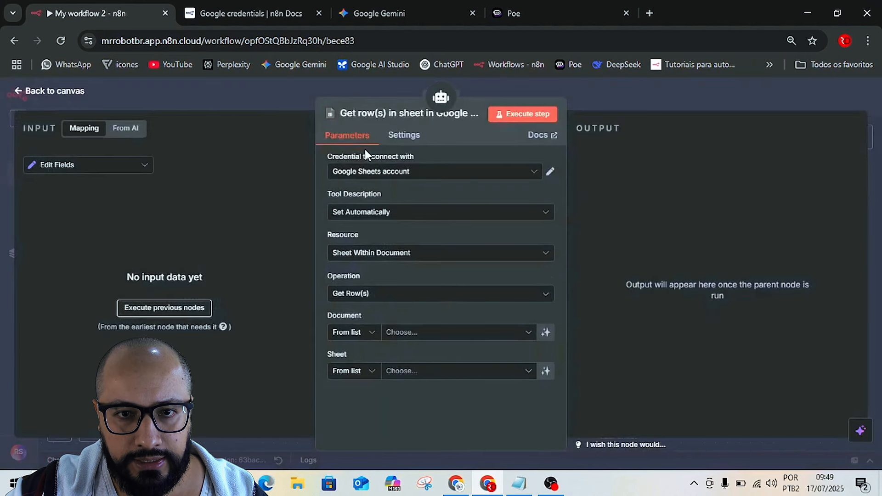
# - Set the Google Sheets tool to the SUPERMERCADO document and its Controle de Estoque sheet, and save the workflow
pyautogui.click(428, 332)
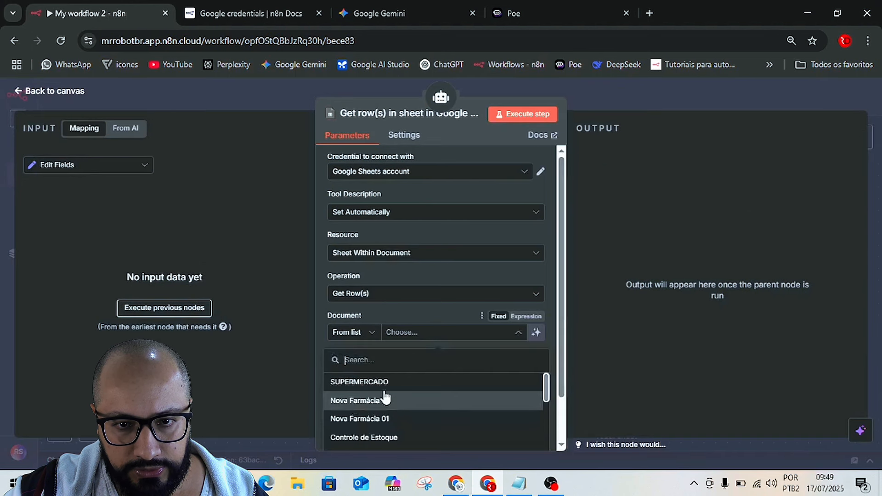
pyautogui.click(377, 386)
pyautogui.click(404, 373)
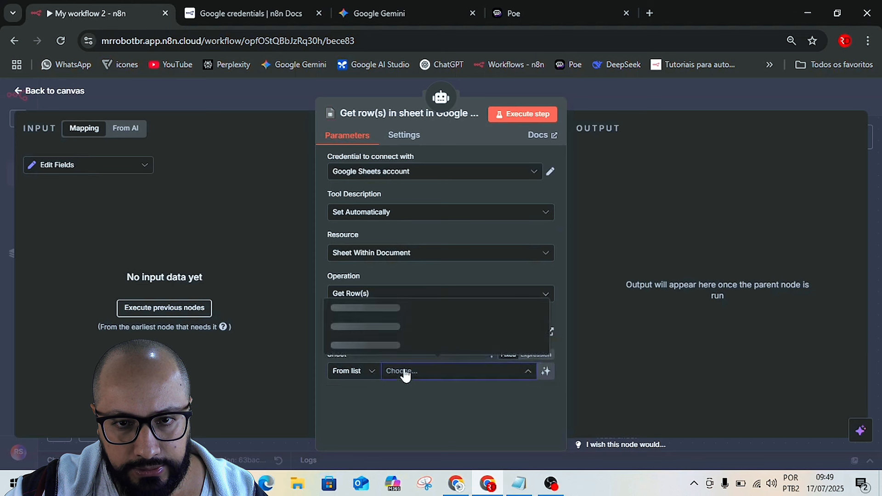
pyautogui.click(350, 328)
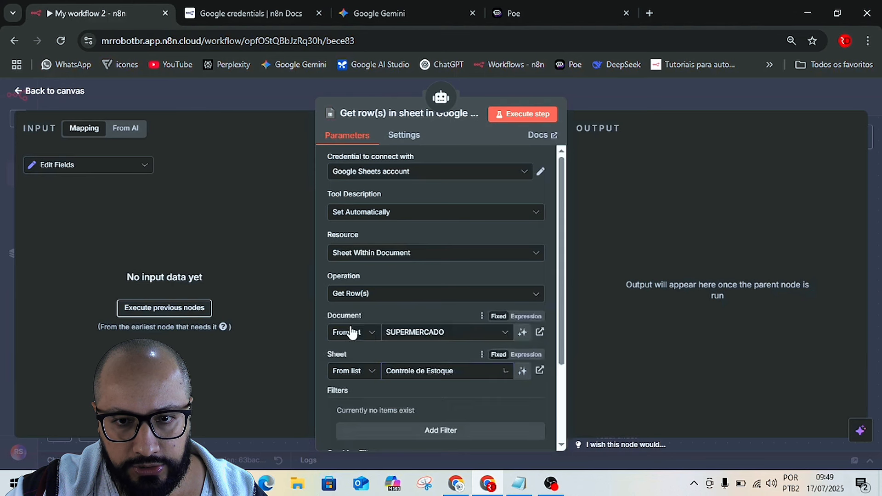
pyautogui.click(616, 93)
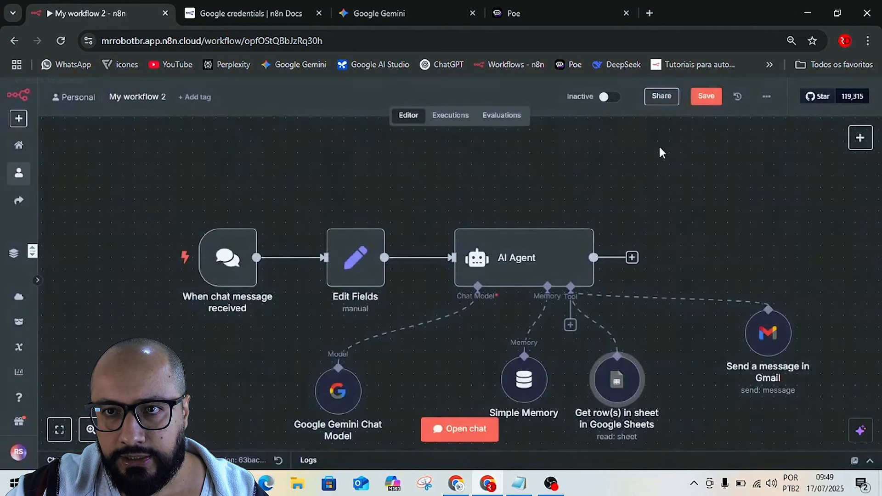
pyautogui.click(707, 98)
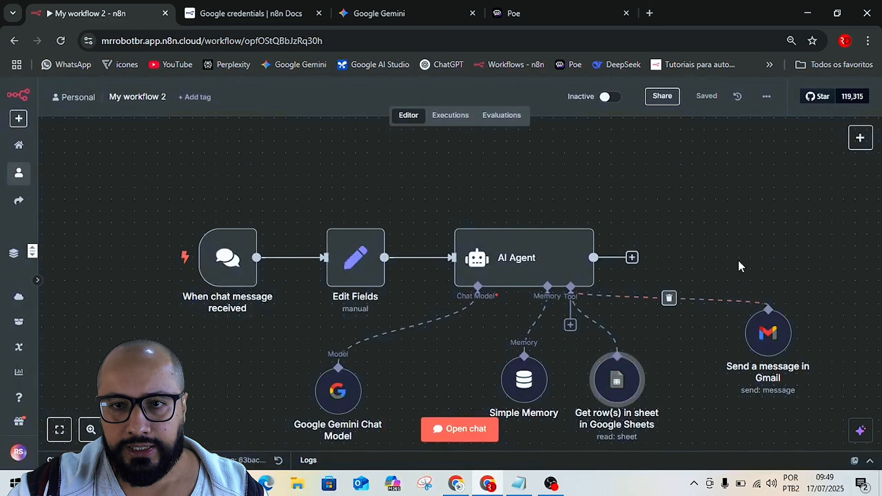
# - Select all nodes of the workflow and tidy up their layout automatically
pyautogui.scroll(-3, 577, 197)
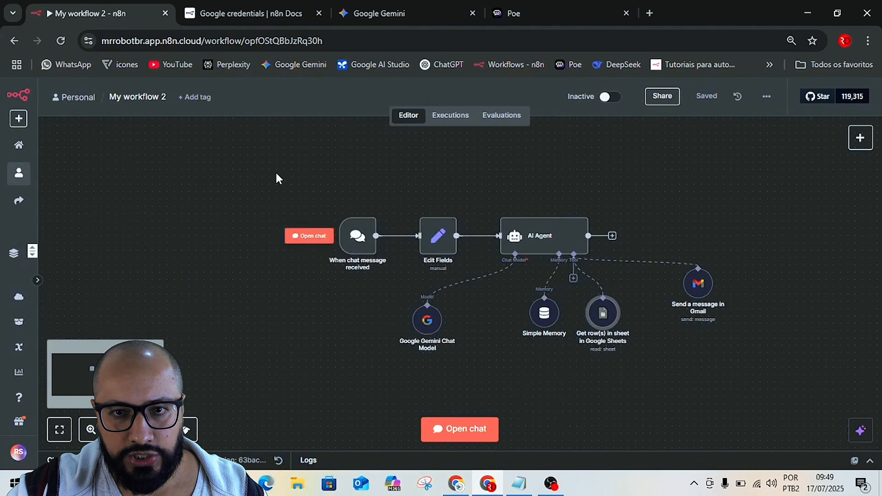
pyautogui.moveTo(276, 173); pyautogui.dragTo(505, 360)
pyautogui.moveTo(611, 387)
pyautogui.mouseDown()
pyautogui.moveTo(780, 400)
pyautogui.moveTo(607, 404)
pyautogui.mouseUp()
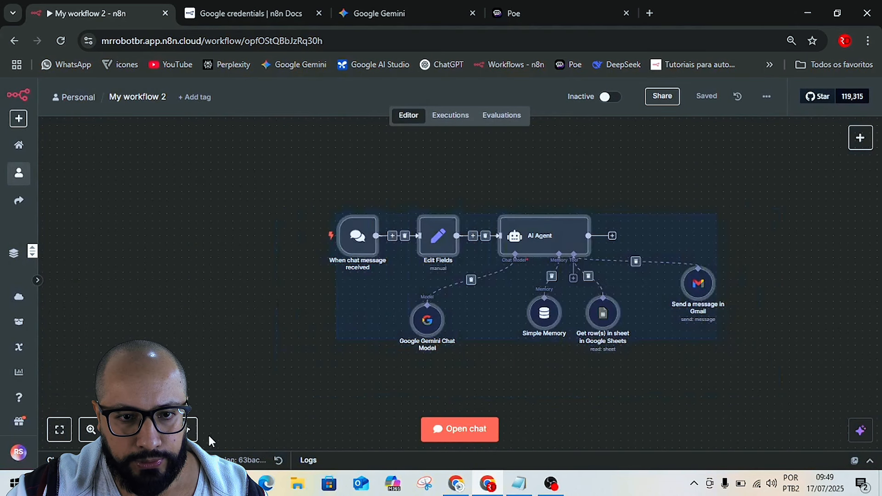
pyautogui.click(185, 429)
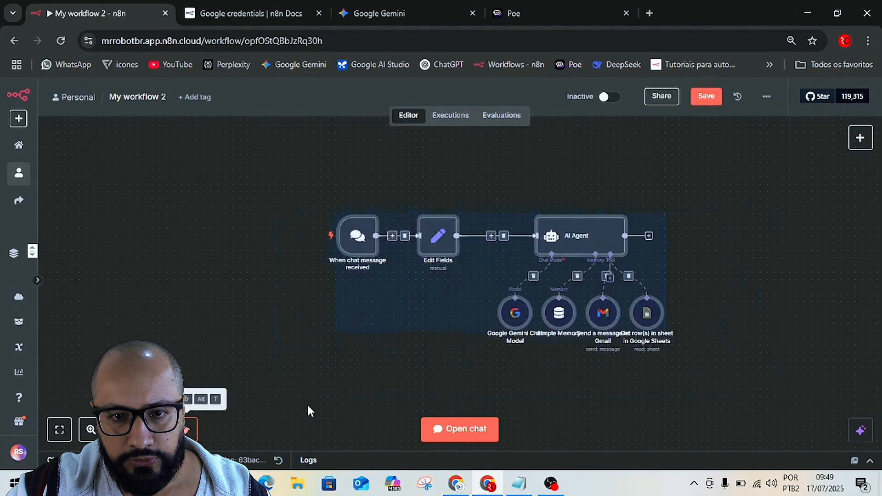
# - Test the workflow by sending the chat message "OI", and clear the node selection on the canvas
pyautogui.click(459, 431)
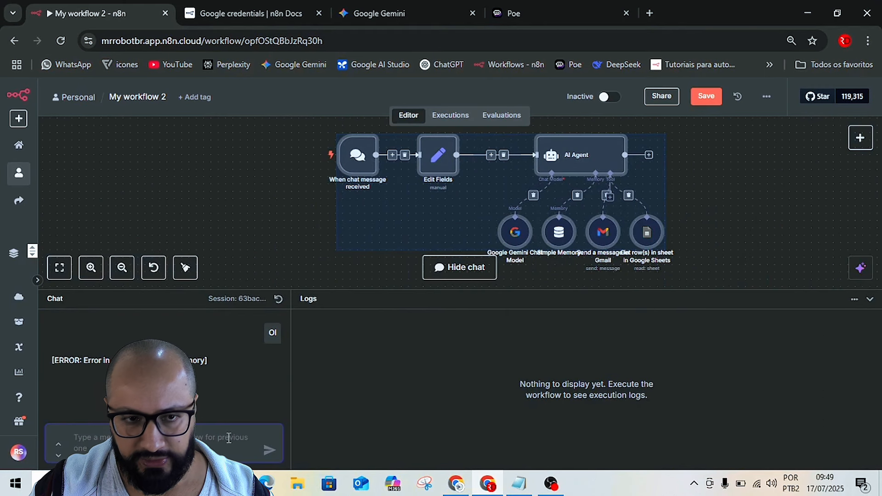
pyautogui.write('OI')
pyautogui.press('Return')
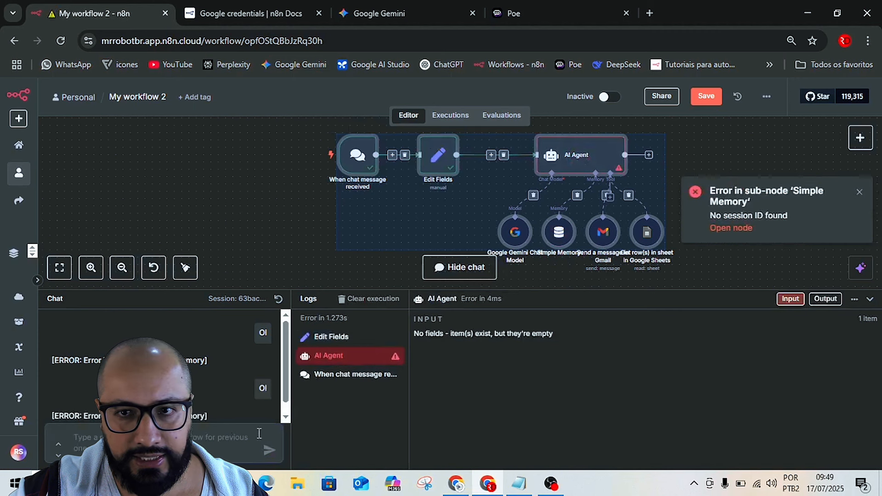
pyautogui.click(735, 148)
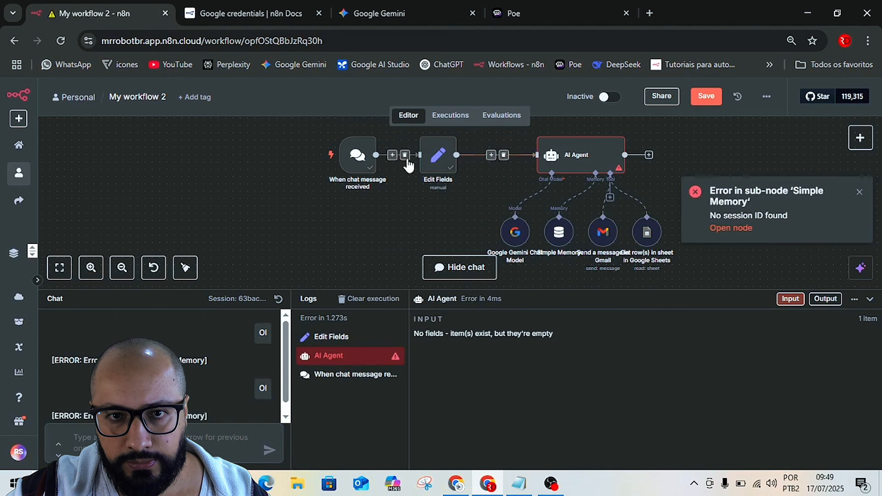
# - Map sessionId and chatInput from the chat trigger as string fields in Edit Fields and execute the node
pyautogui.doubleClick(434, 155)
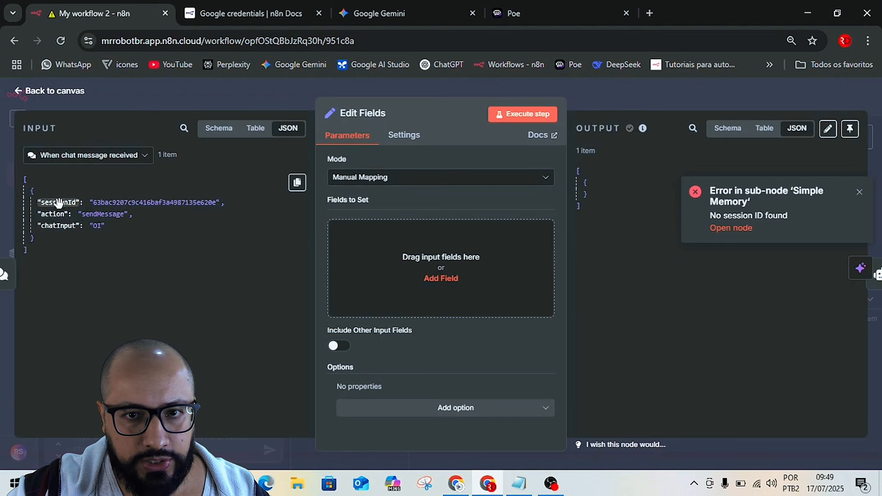
pyautogui.moveTo(60, 202); pyautogui.dragTo(373, 245)
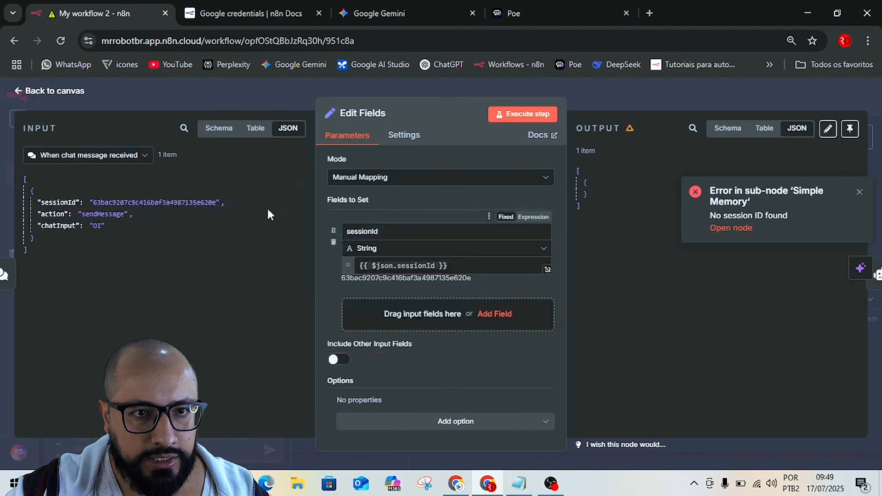
pyautogui.moveTo(56, 225); pyautogui.dragTo(355, 312)
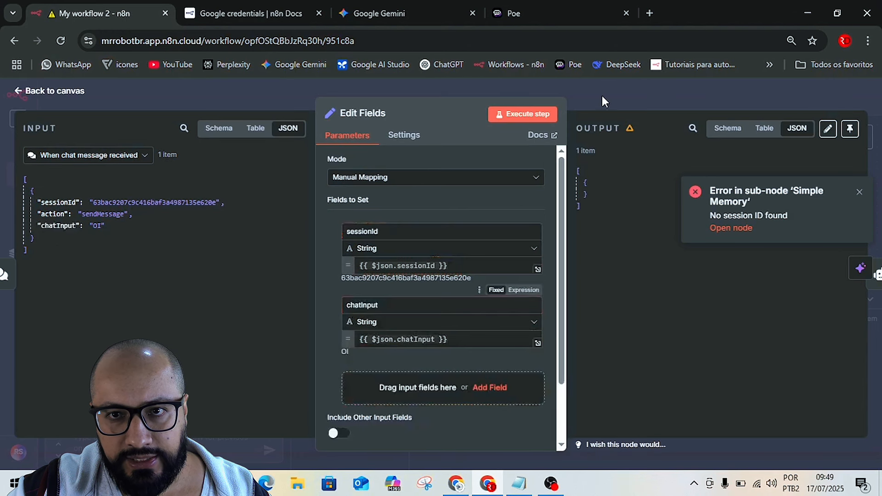
pyautogui.click(529, 116)
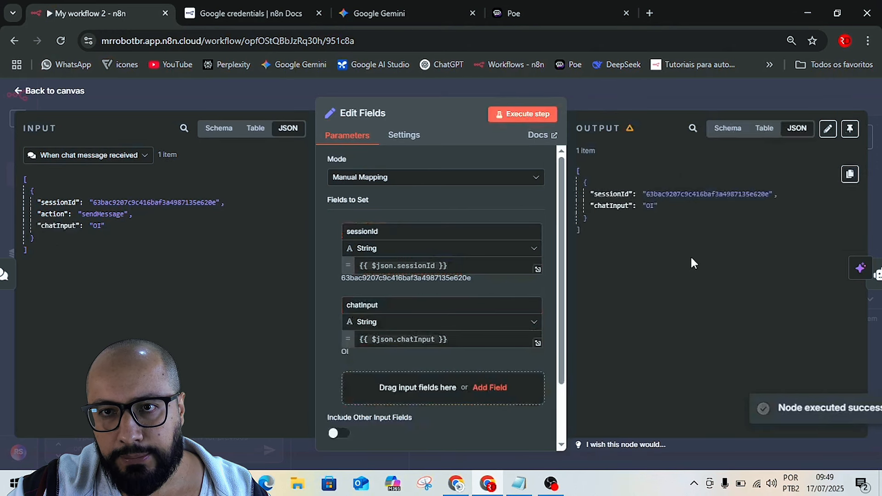
# - Set the AI Agent's prompt source to Define below, with the chatInput value from Edit Fields as the user message
pyautogui.click(618, 95)
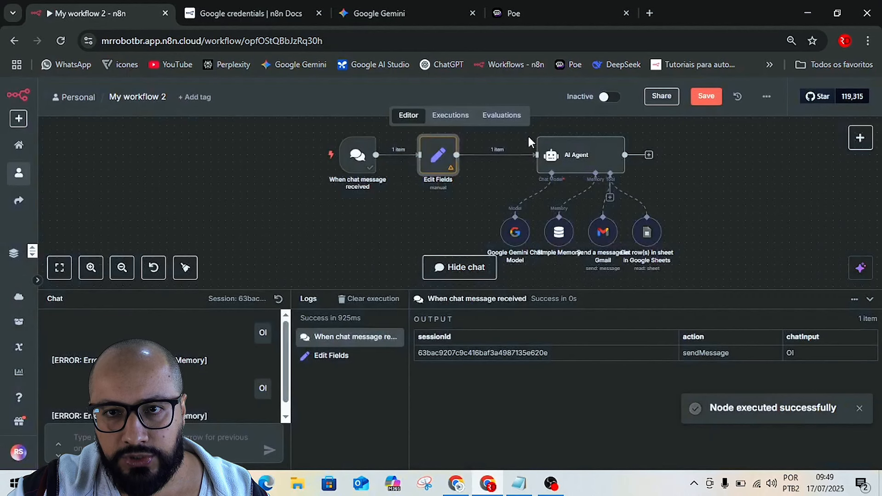
pyautogui.click(582, 159)
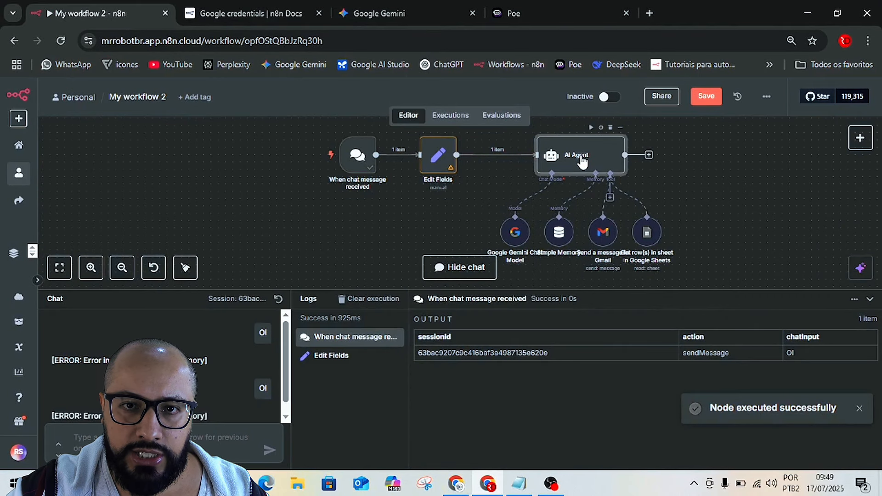
pyautogui.doubleClick(581, 160)
pyautogui.click(362, 175)
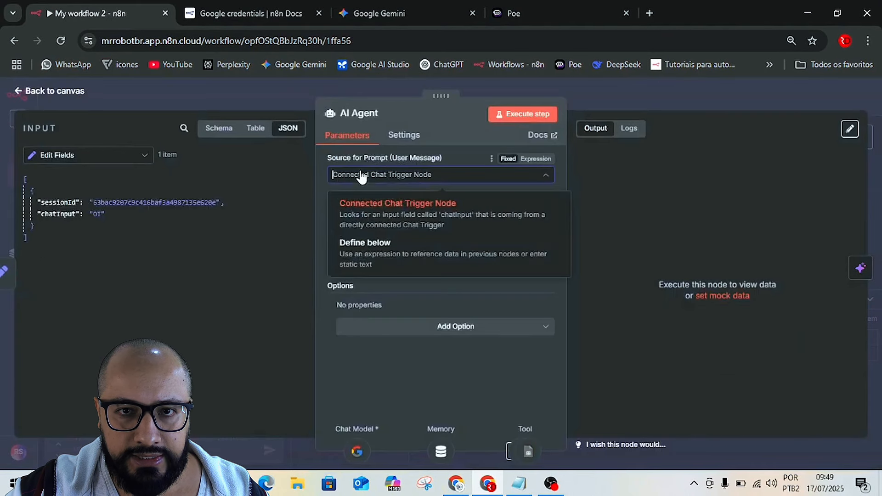
pyautogui.click(370, 258)
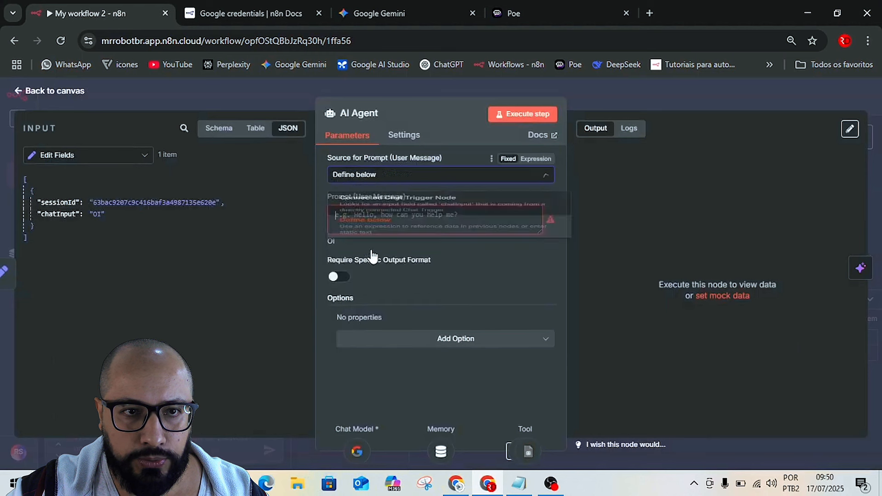
pyautogui.moveTo(48, 216); pyautogui.dragTo(354, 222)
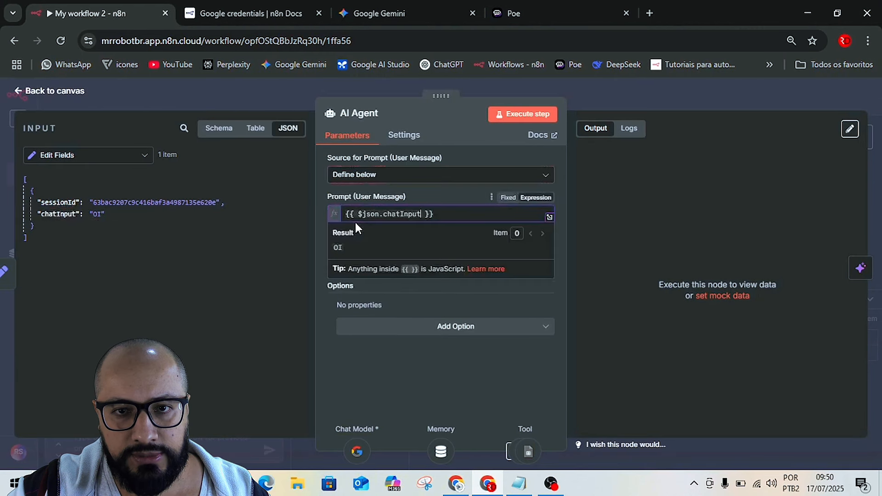
pyautogui.click(585, 98)
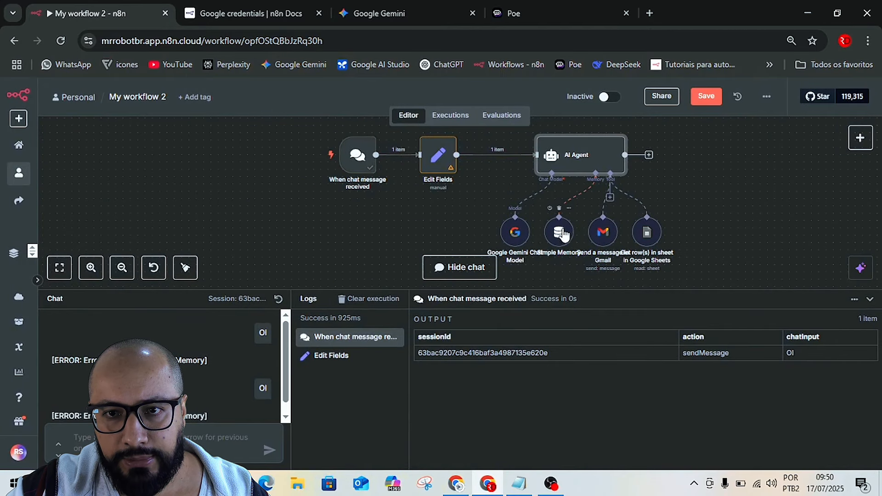
# - Set Simple Memory's Session ID to Define below, with the sessionId from Edit Fields as its key, and save the workflow
pyautogui.doubleClick(562, 233)
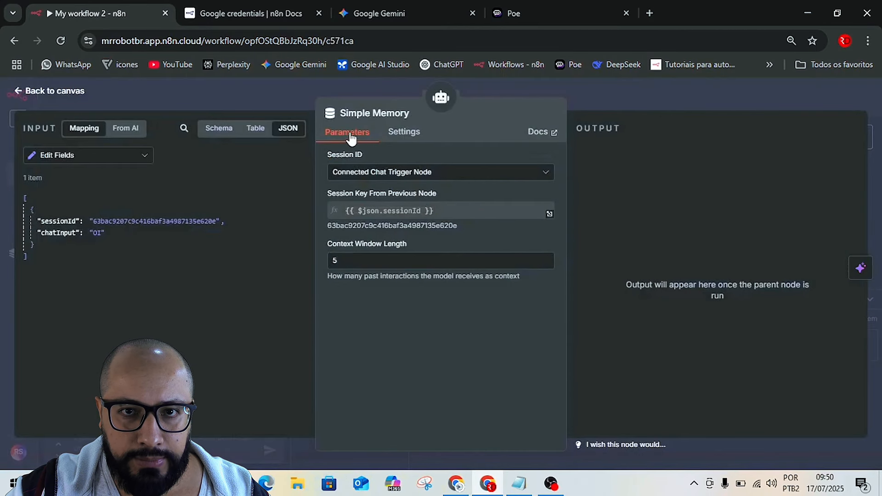
pyautogui.click(367, 176)
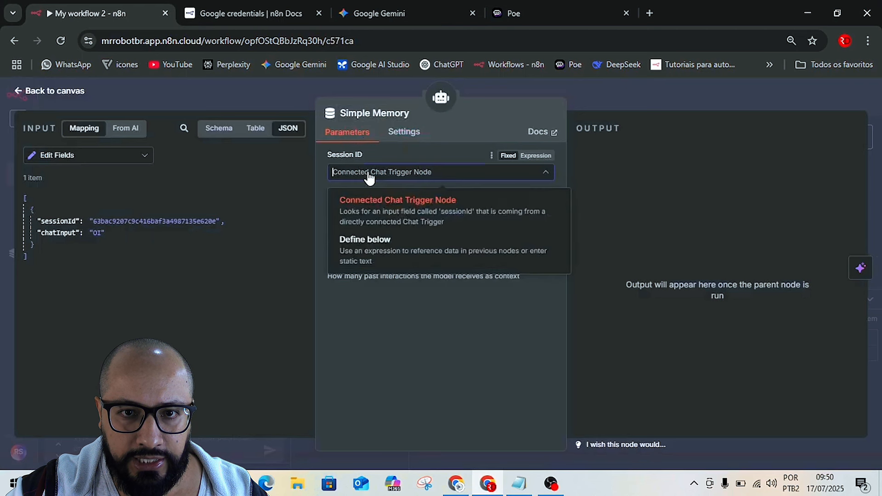
pyautogui.click(368, 247)
pyautogui.moveTo(54, 222); pyautogui.dragTo(343, 211)
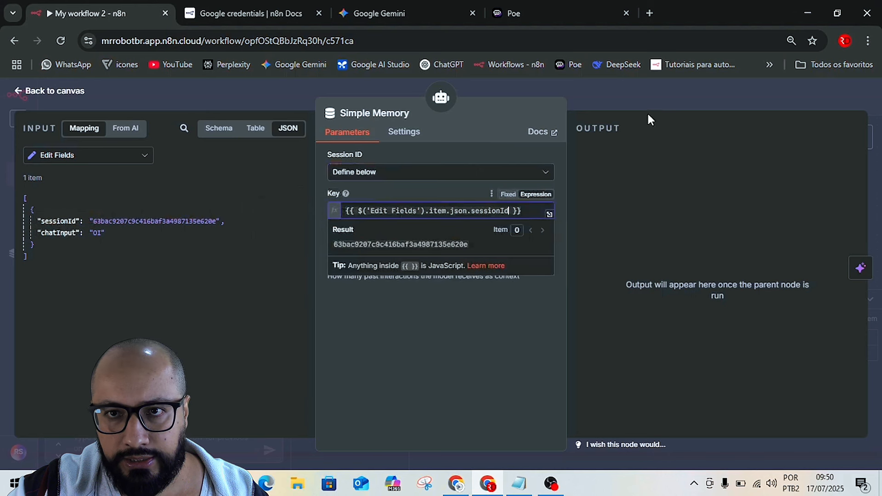
pyautogui.click(641, 100)
pyautogui.click(703, 97)
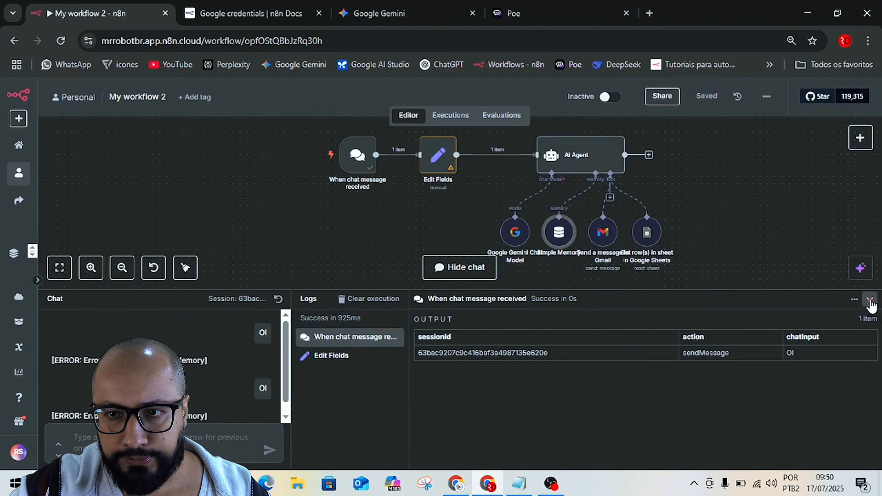
# - Clear the workflow's execution data and collapse the chat and logs area
pyautogui.click(366, 300)
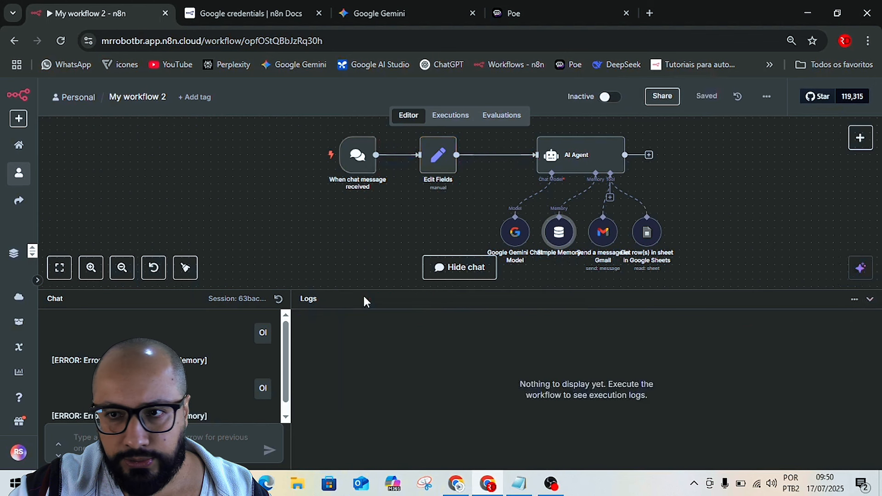
pyautogui.click(870, 299)
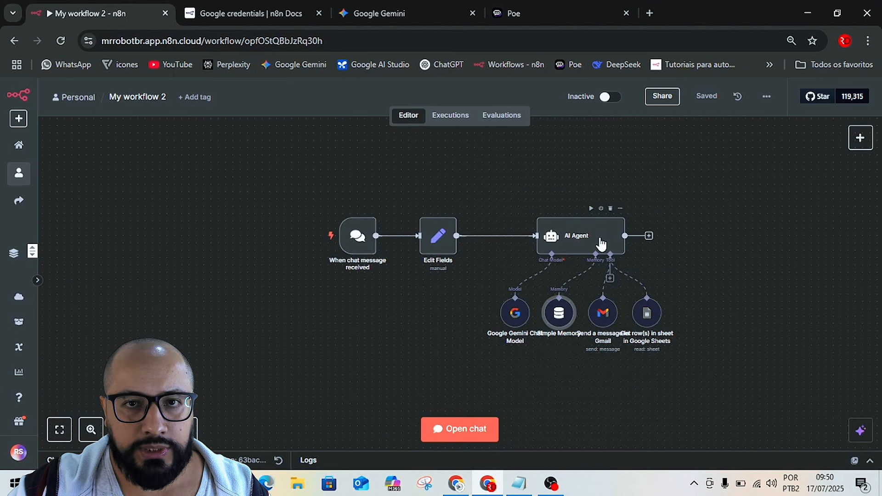
# - Switch to the Google Docs prompt guide and read the four pillars of a good prompt and the section on agent tools
pyautogui.hotkey('alt', 'Tab')
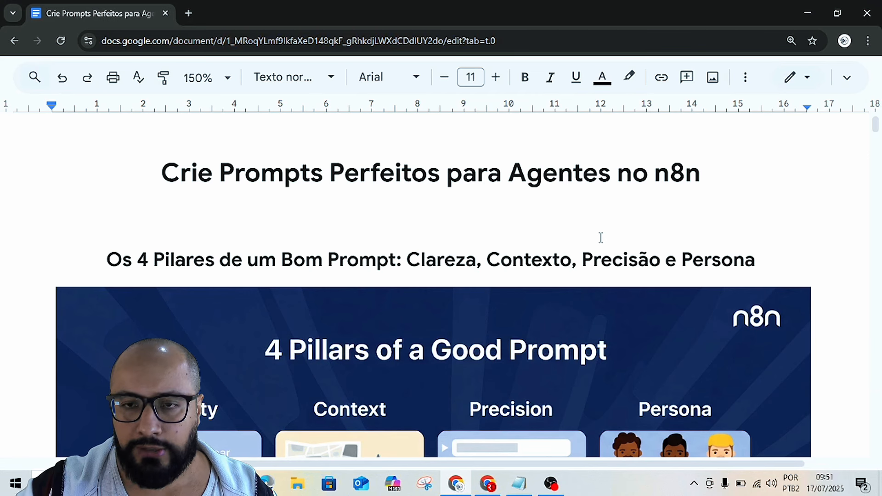
pyautogui.scroll(-2, 600, 238)
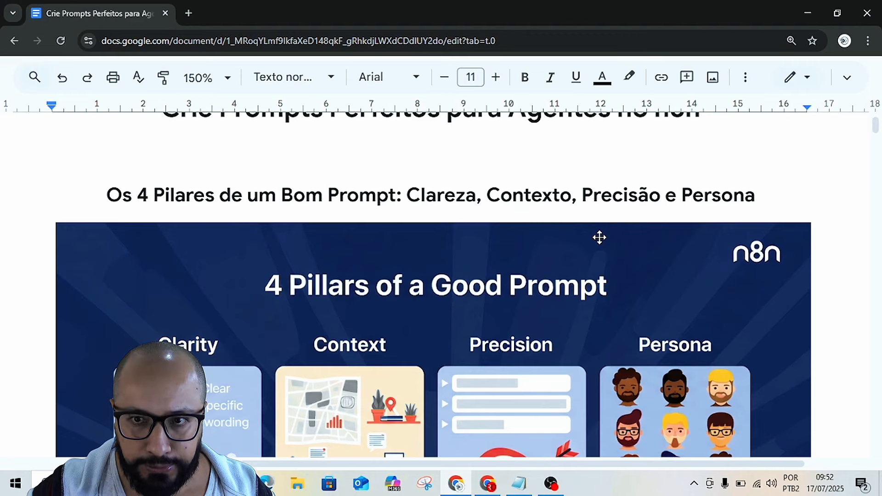
pyautogui.scroll(-9, 600, 237)
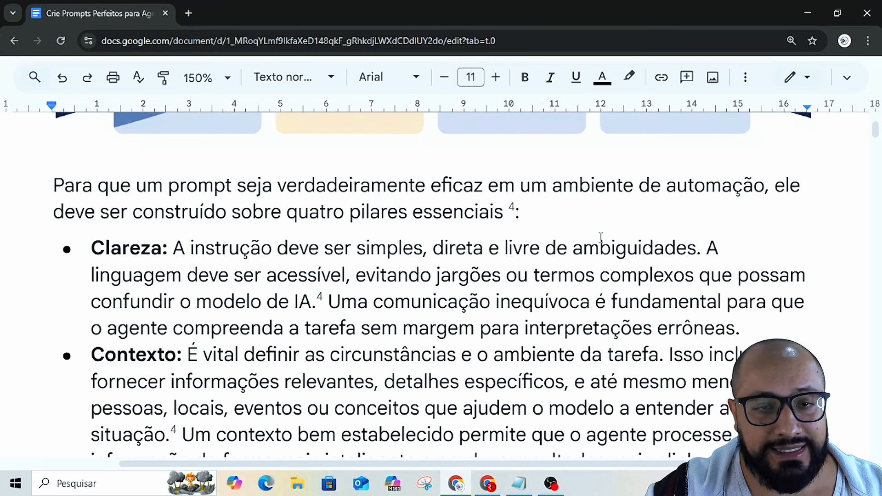
pyautogui.scroll(-3, 600, 237)
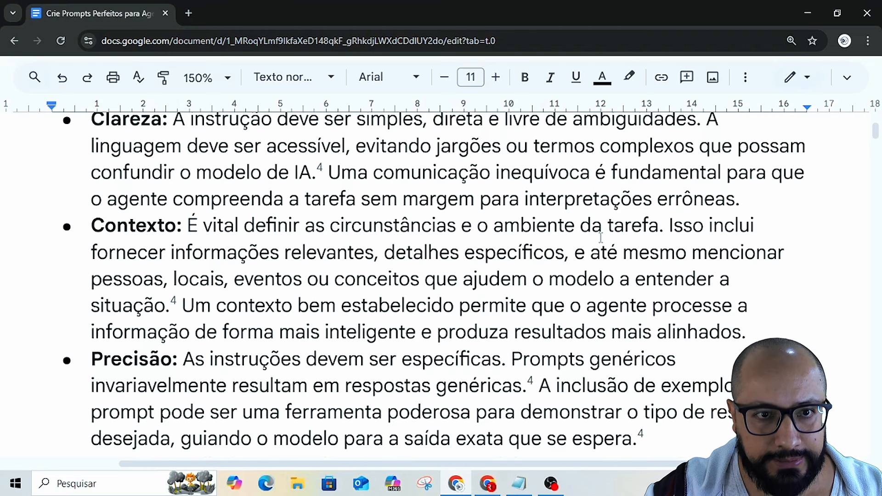
pyautogui.scroll(-1, 601, 237)
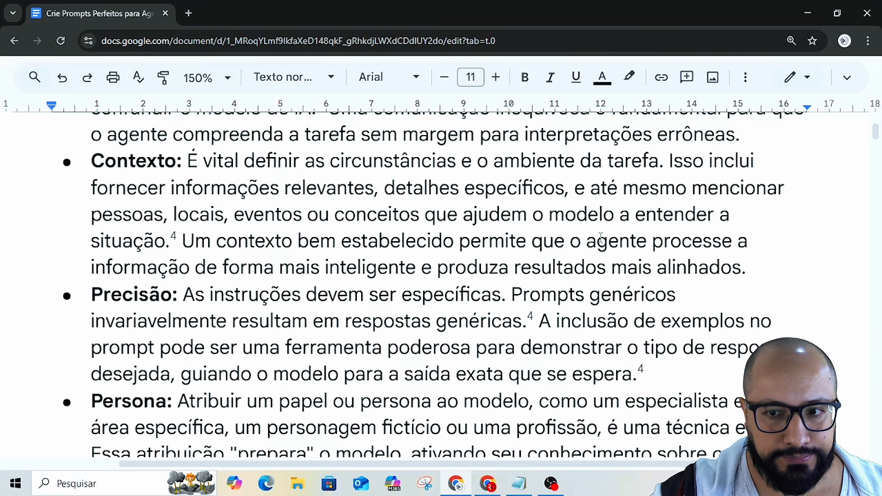
pyautogui.scroll(-2, 601, 236)
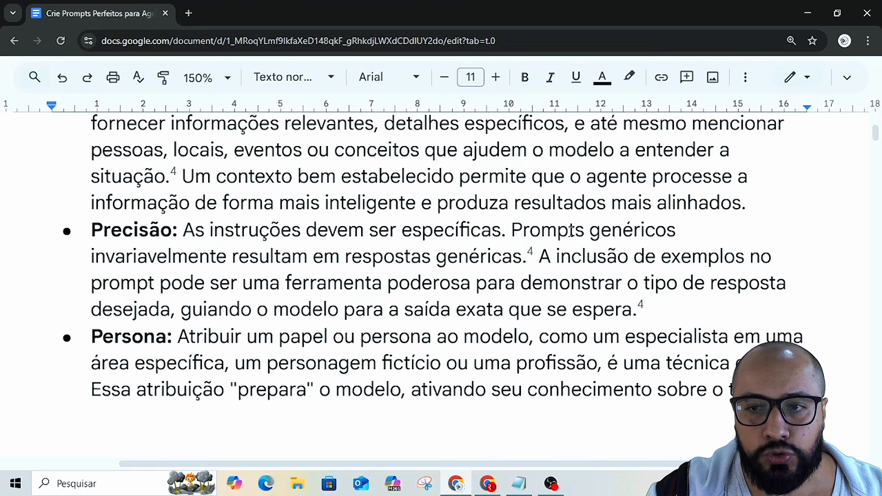
pyautogui.scroll(-10, 570, 232)
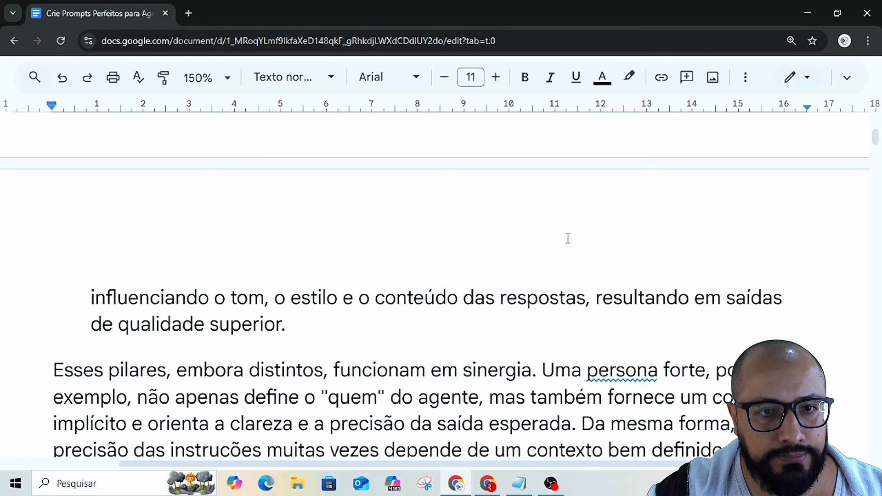
pyautogui.scroll(-4, 568, 238)
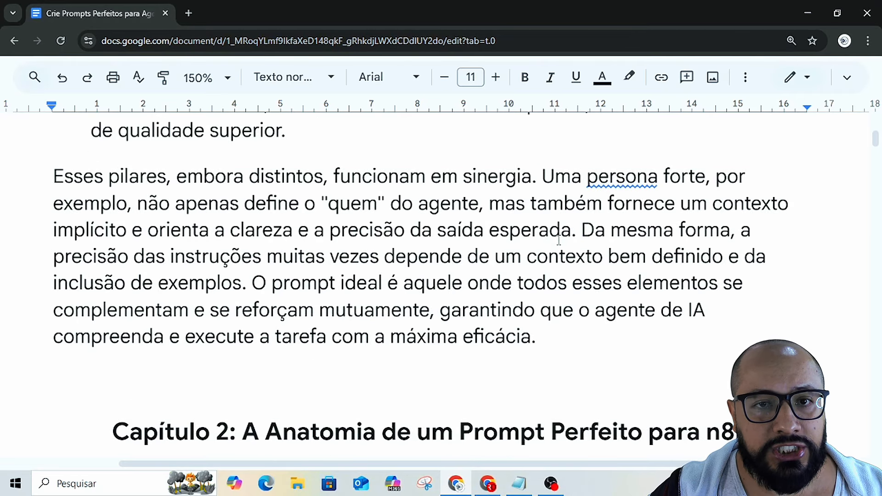
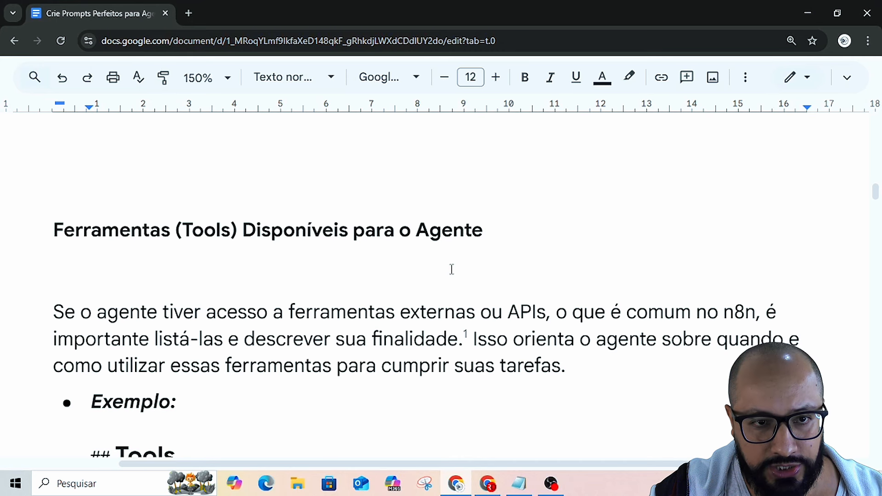
pyautogui.scroll(-2, 452, 270)
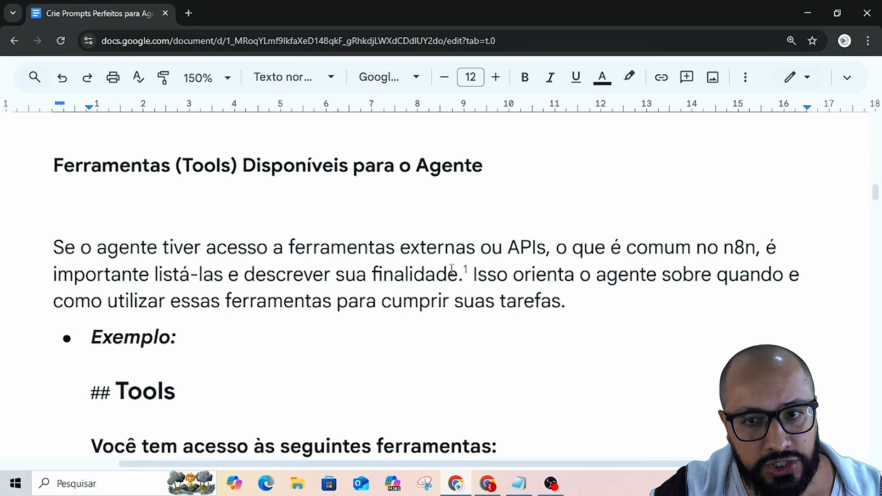
pyautogui.scroll(-2, 519, 303)
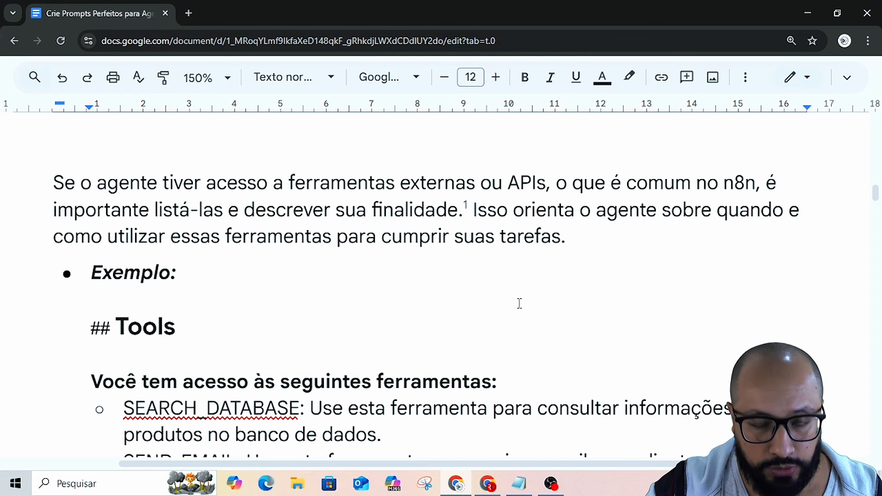
# - Switch back to the n8n workflow and spread the Google Sheets and Gmail tool nodes apart, away from Simple Memory
pyautogui.hotkey('alt', 'Tab')
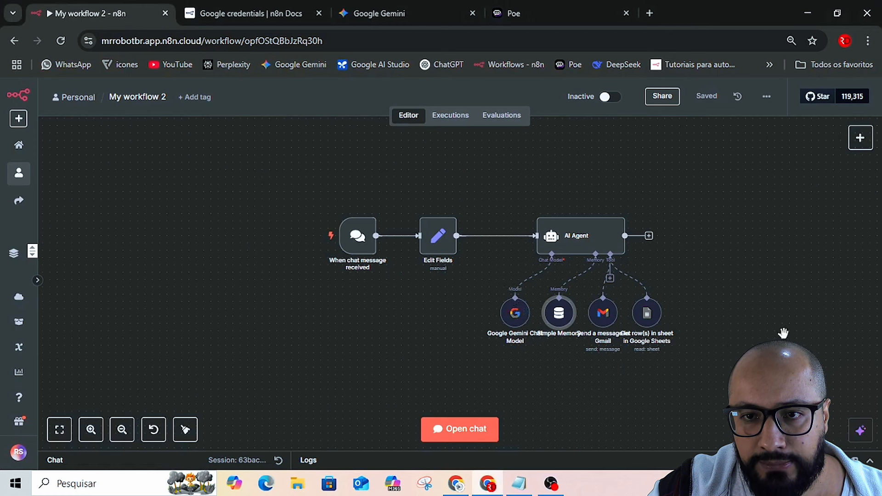
pyautogui.scroll(5, 783, 334)
pyautogui.moveTo(486, 292)
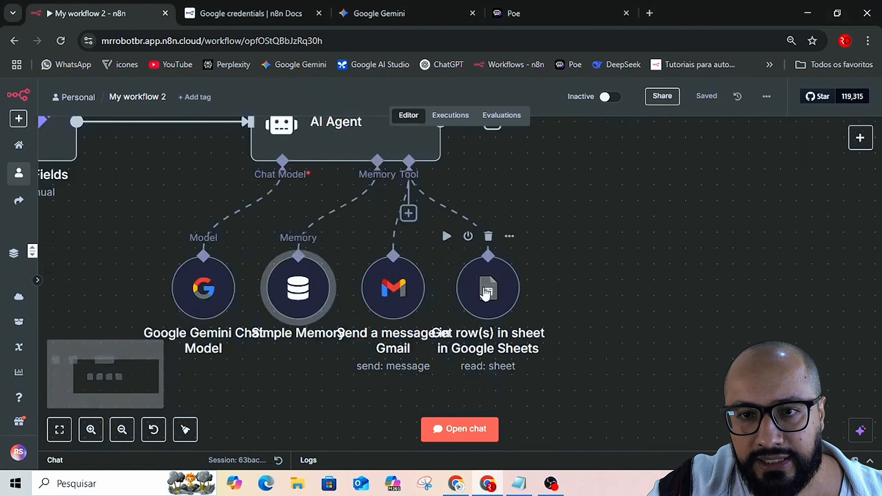
pyautogui.moveTo(486, 292); pyautogui.dragTo(755, 262)
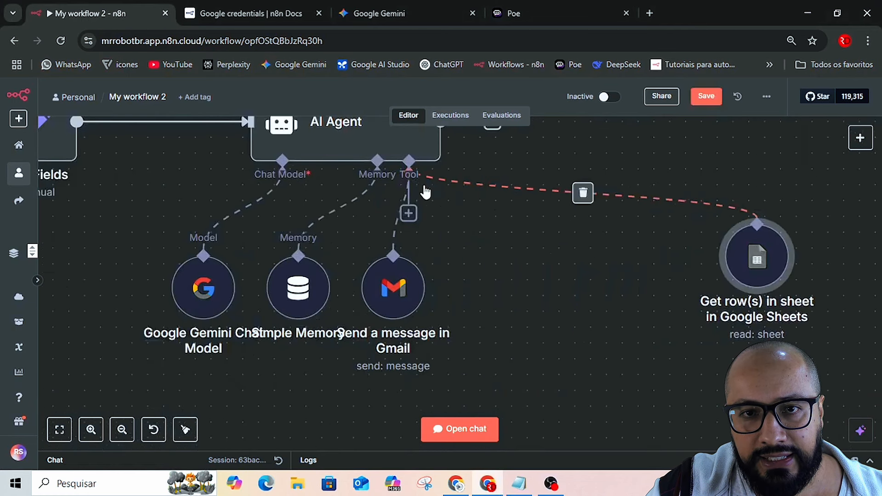
pyautogui.moveTo(393, 287); pyautogui.dragTo(487, 281)
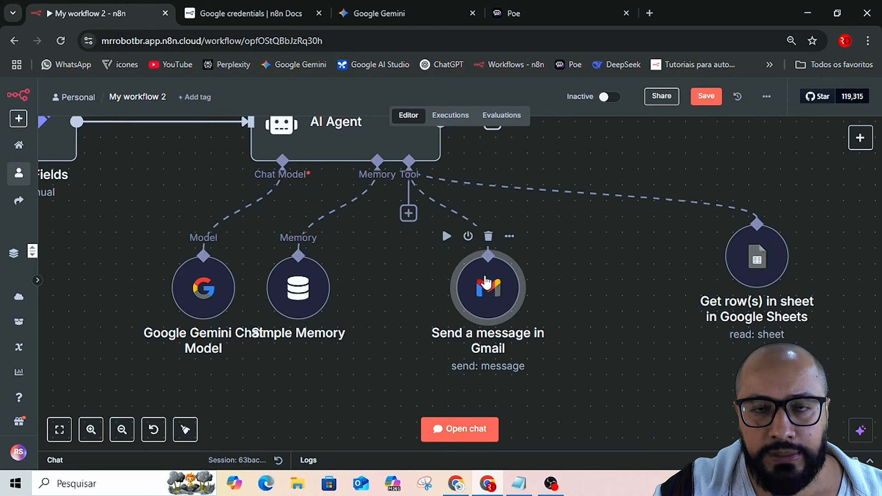
# - Rename the Gmail tool node "Send a message in Gmail" as ENVIAR_EMAIL
pyautogui.scroll(1, 577, 311)
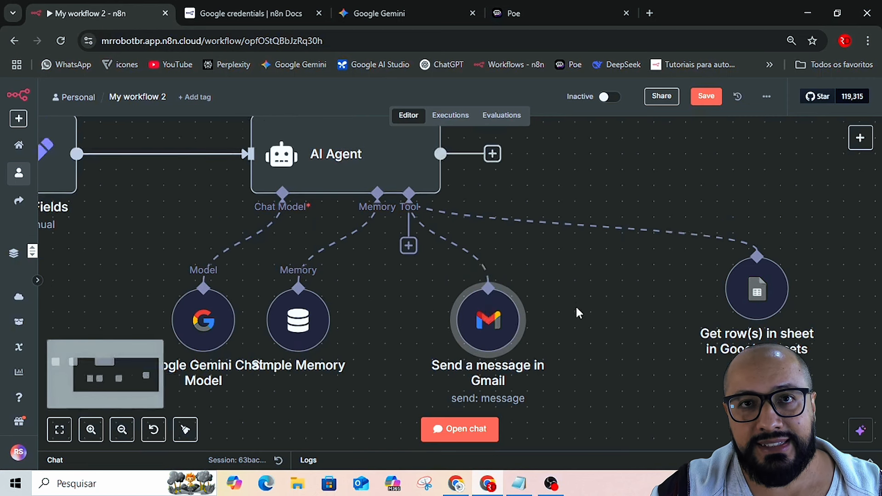
pyautogui.scroll(1, 577, 313)
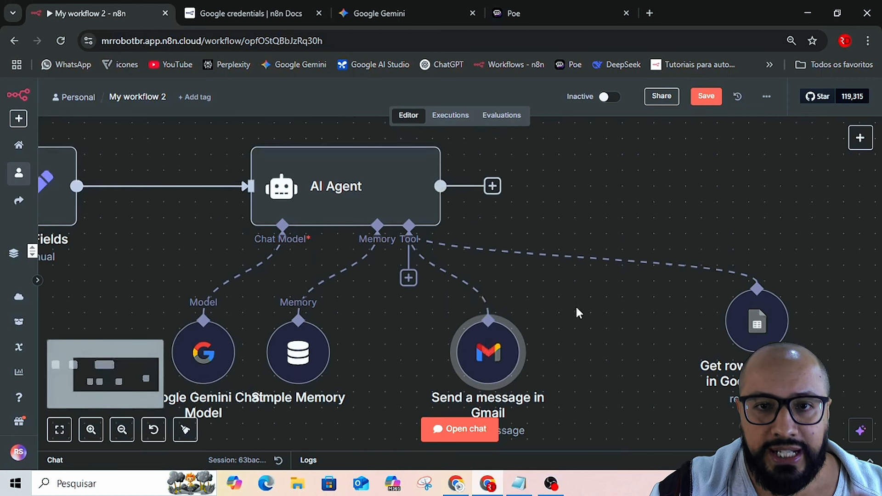
pyautogui.scroll(-1, 575, 305)
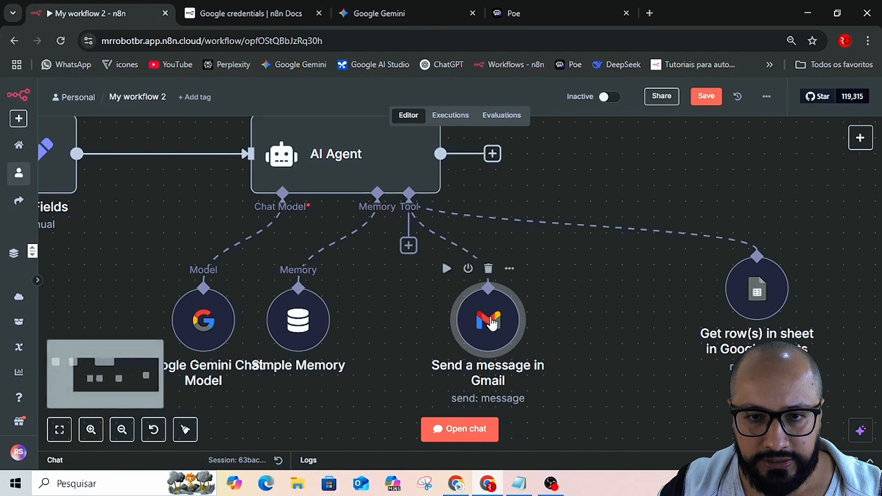
pyautogui.press('F2')
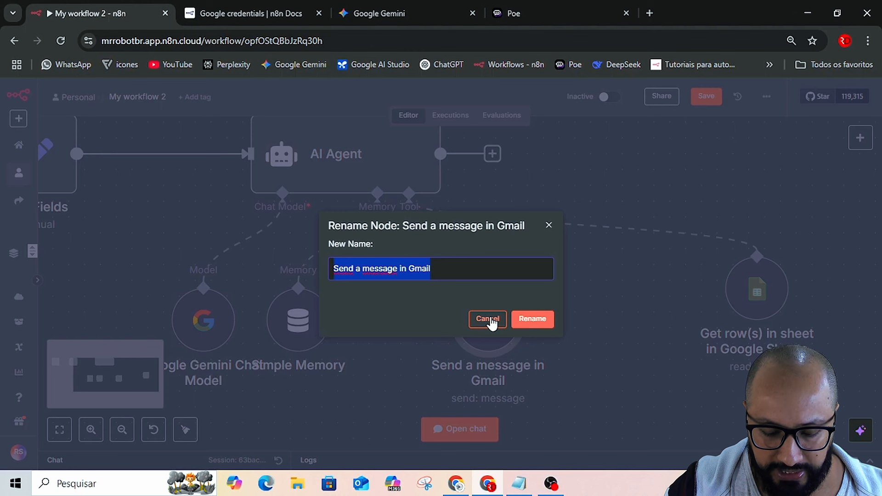
pyautogui.write('E')
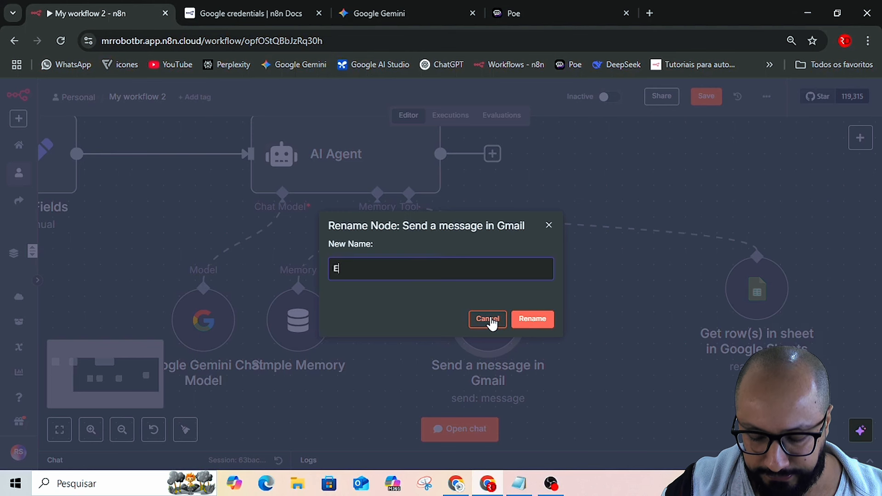
pyautogui.write('N')
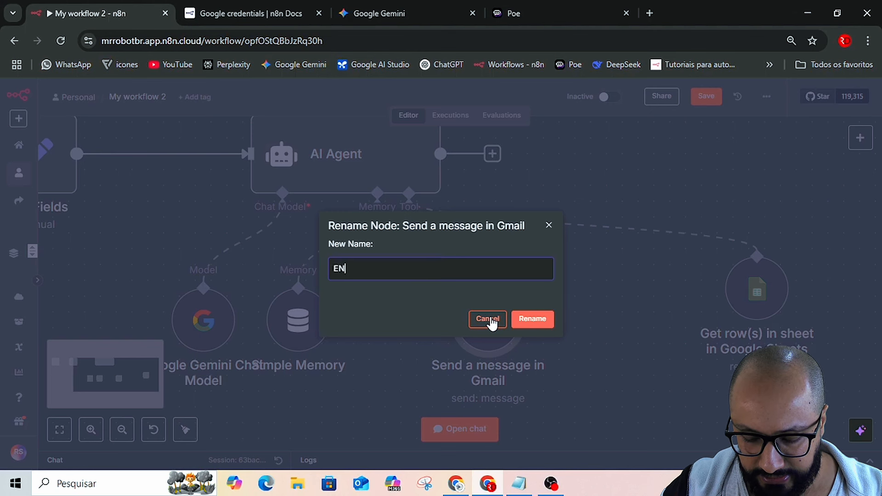
pyautogui.write('VIAR_')
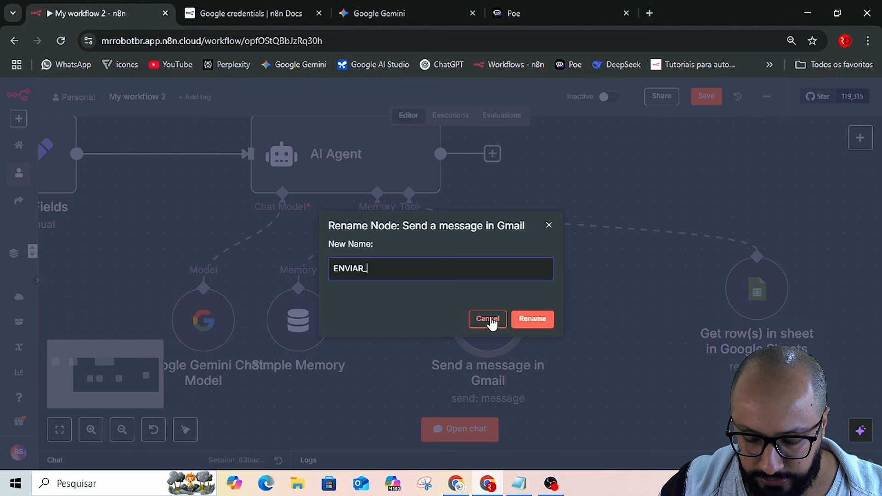
pyautogui.write('EMAIL')
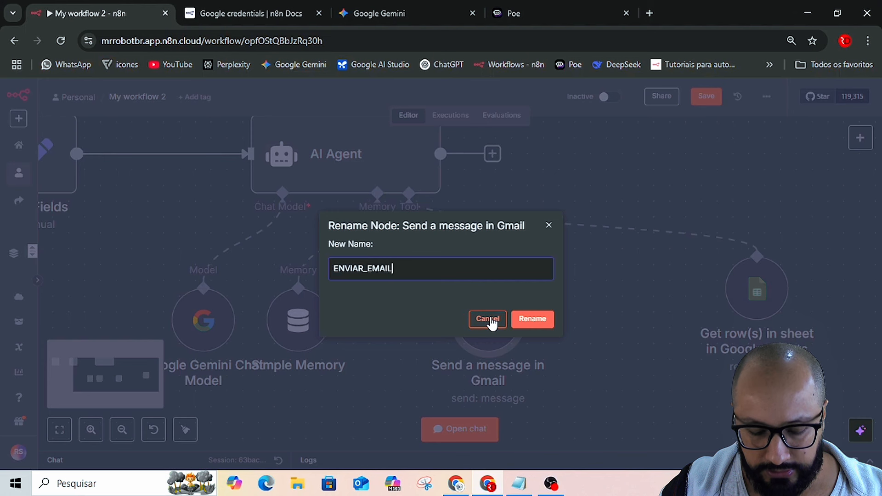
pyautogui.hotkey('ctrl', 'a')
pyautogui.hotkey('ctrl', 'v')
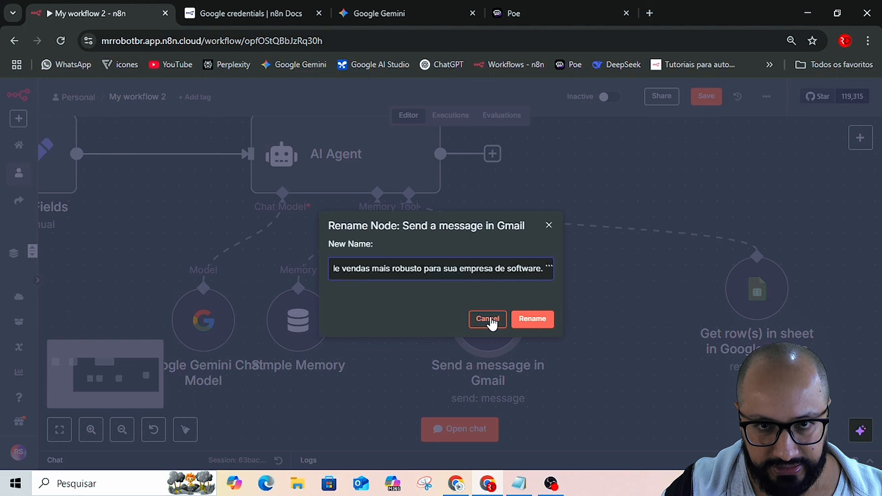
pyautogui.hotkey('ctrl', 'z')
pyautogui.hotkey('ctrl', 'a')
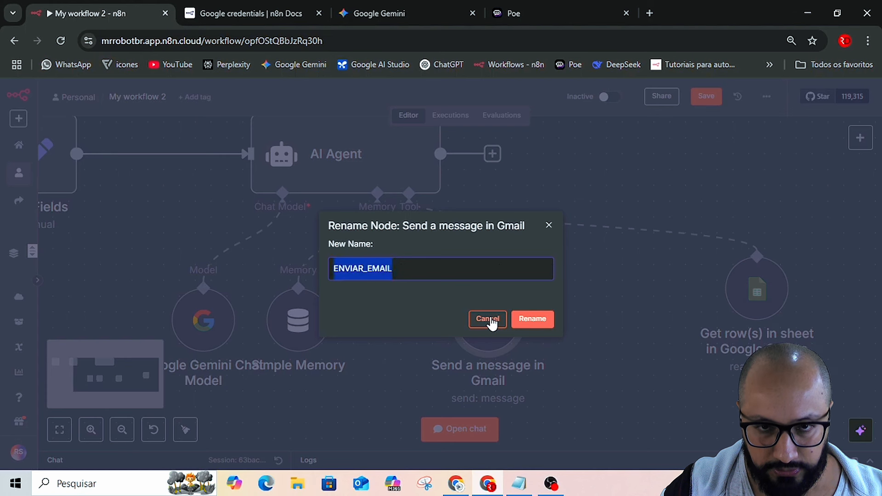
pyautogui.press('Return')
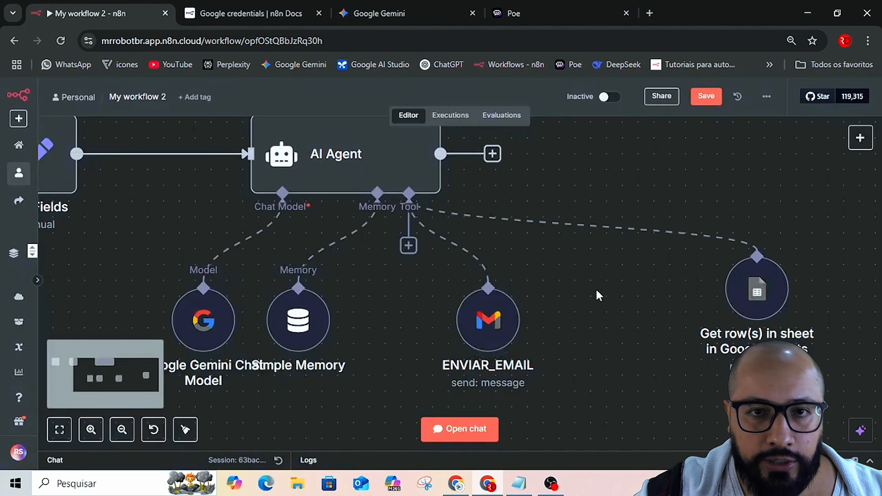
# - Open the AI Agent's parameters, add the System Message option, and clear its default text
pyautogui.scroll(1, 551, 267)
pyautogui.click(391, 183)
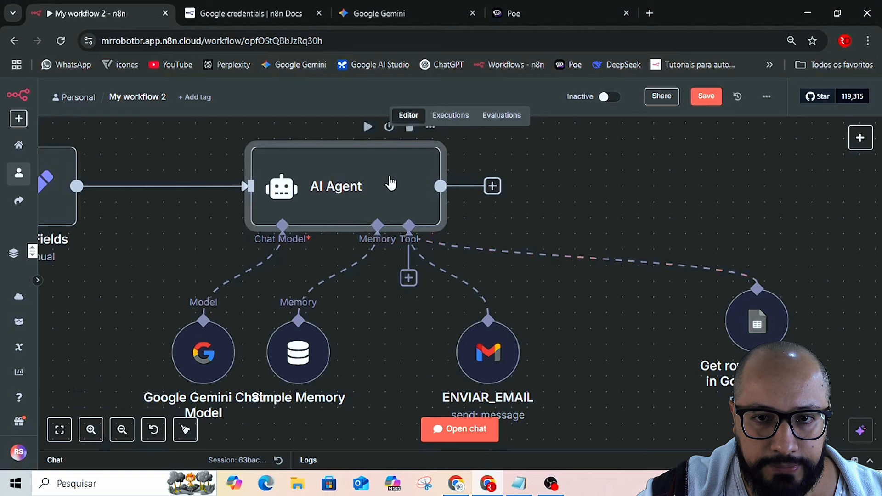
pyautogui.doubleClick(391, 183)
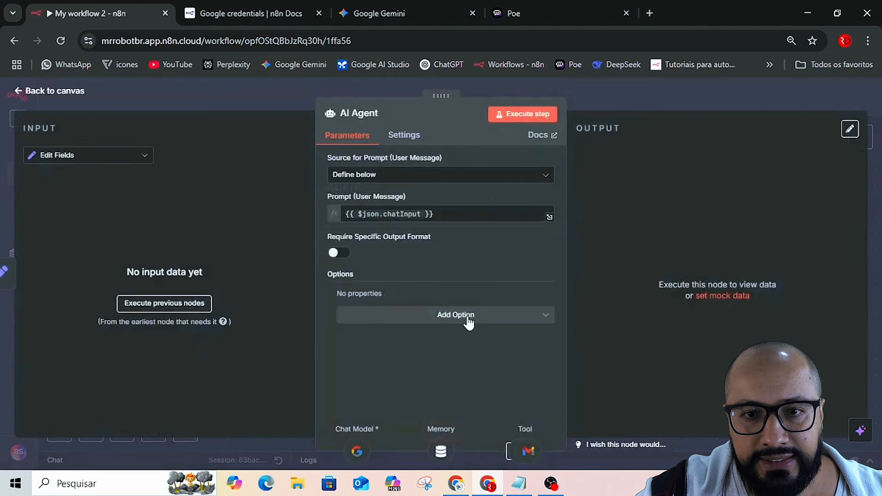
pyautogui.click(467, 317)
pyautogui.click(392, 346)
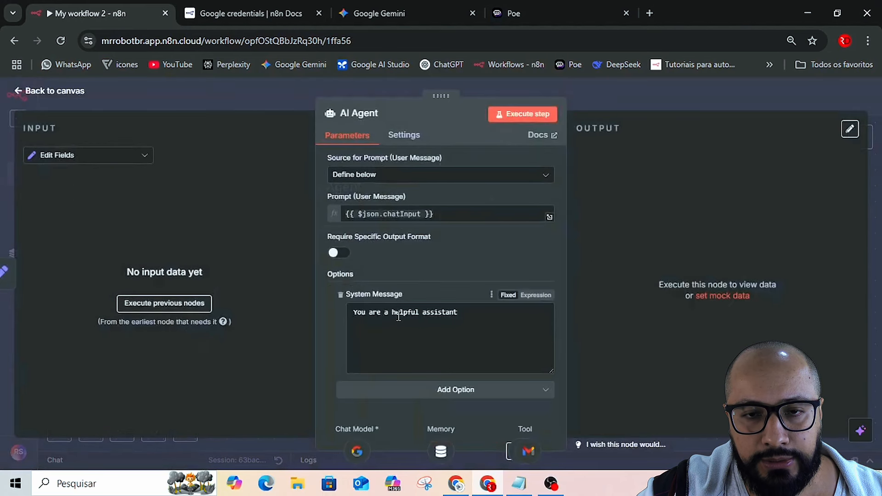
pyautogui.click(432, 315)
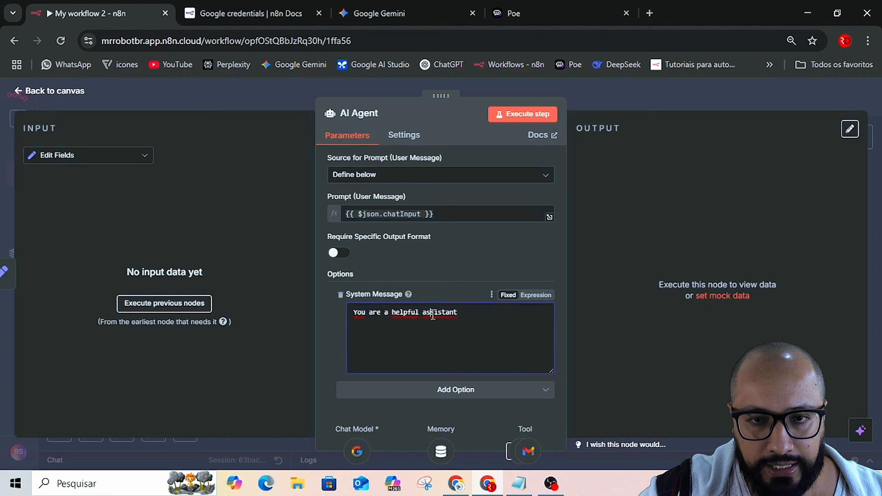
pyautogui.hotkey('ctrl', 'a')
pyautogui.press('BackSpace')
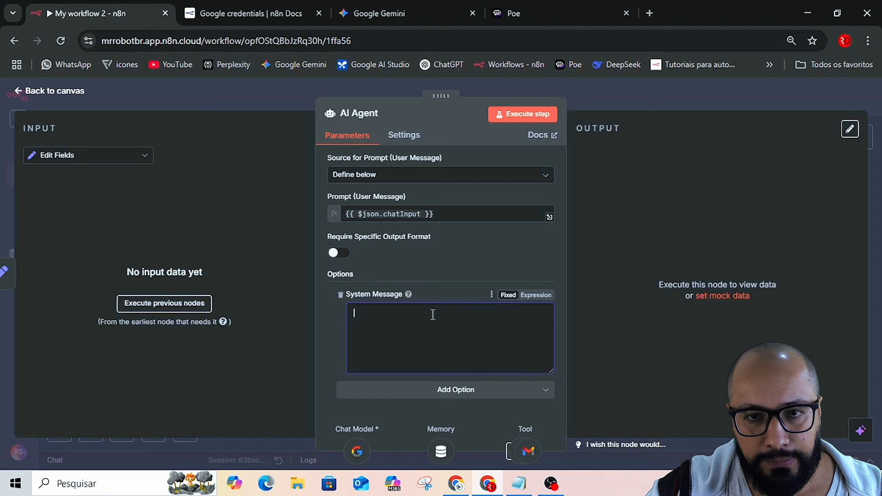
# - Glance at the prompt guide's Tools example, return to n8n, and start the System Message with "Chame a Tool 'ENVIAR_EMAIL'"
pyautogui.hotkey('alt', 'Tab')
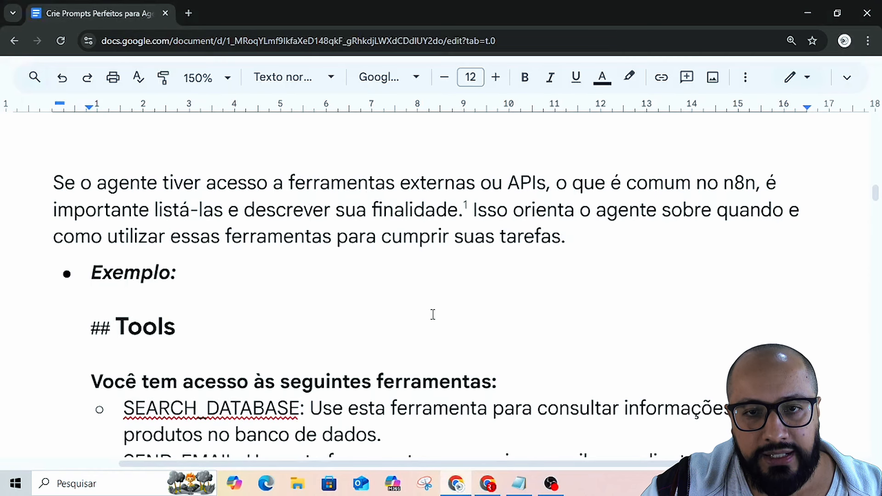
pyautogui.hotkey('alt', 'Tab')
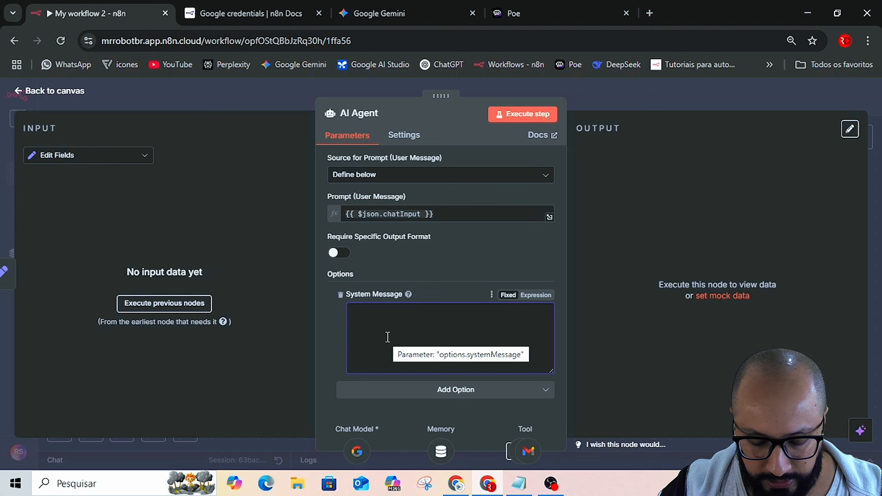
pyautogui.write('Cha')
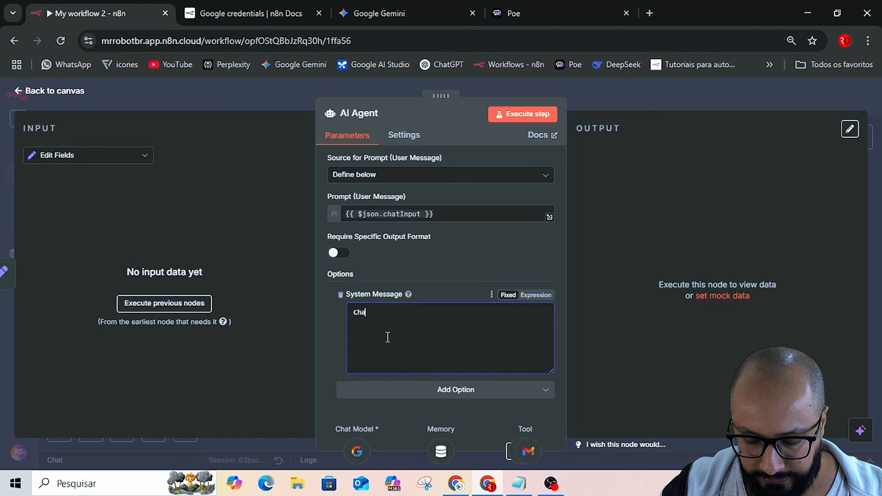
pyautogui.write('me a ')
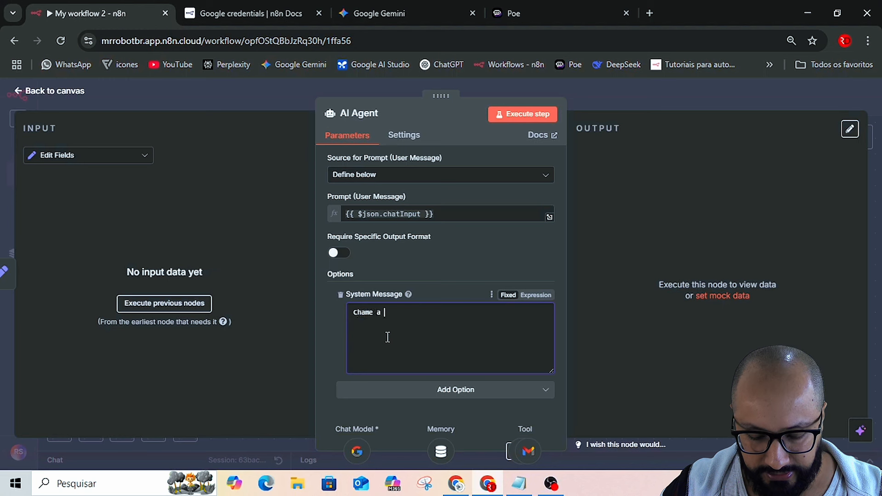
pyautogui.write('Tool')
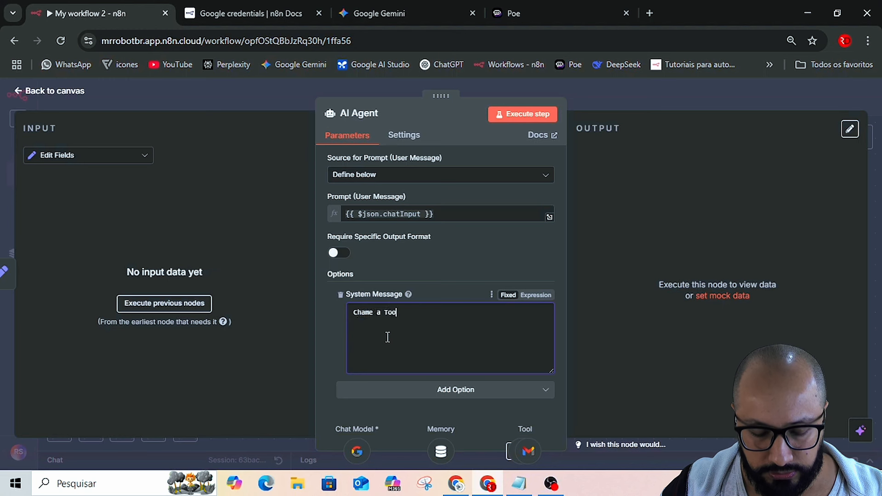
pyautogui.write(" '")
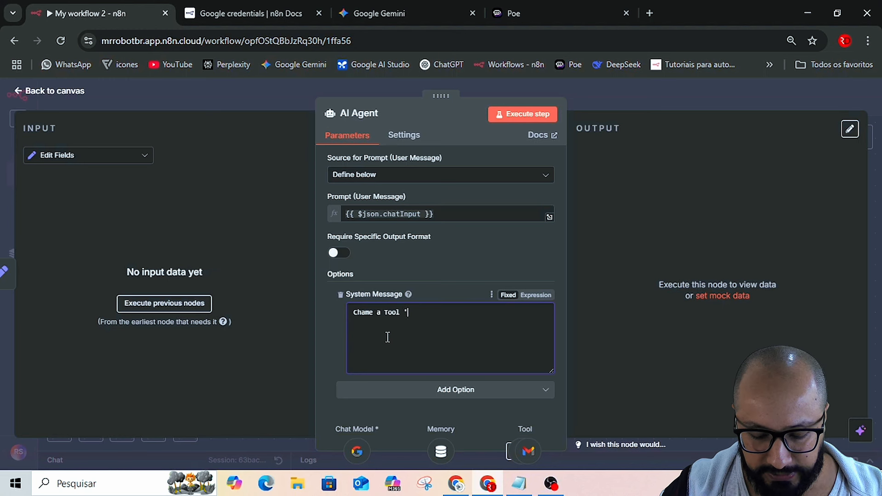
pyautogui.write('ENVIAR_EMAIL')
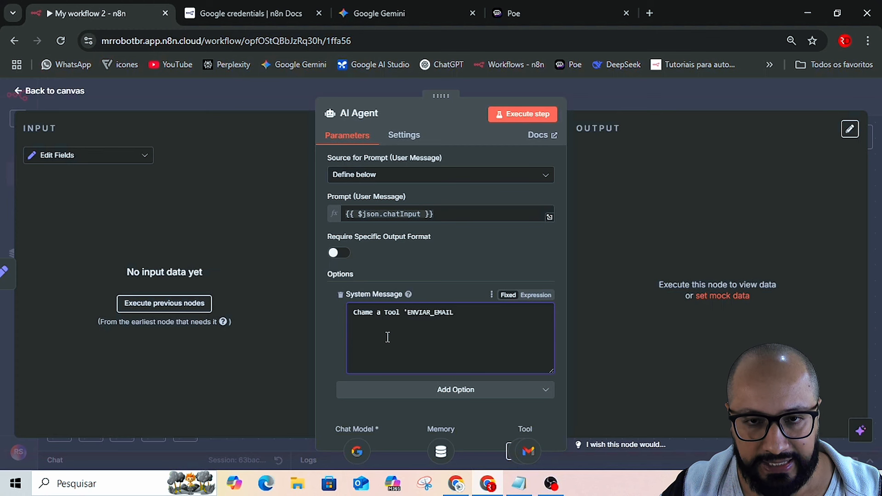
pyautogui.write("'")
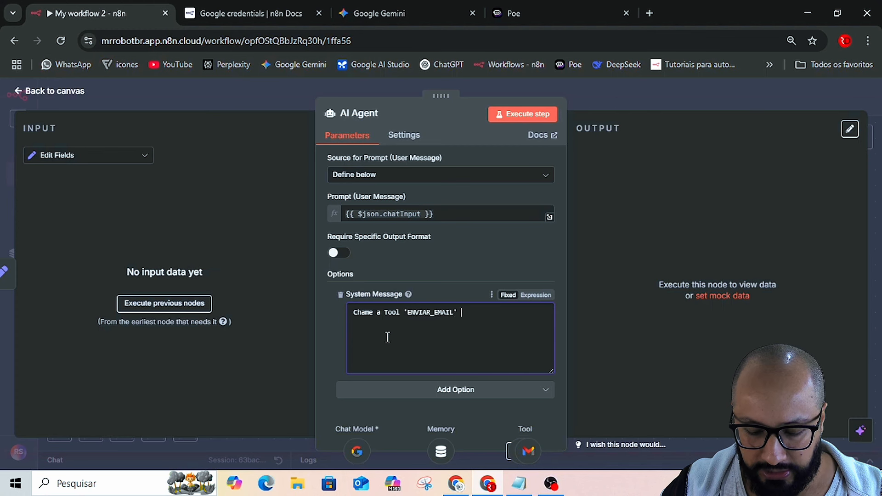
# - Complete the System Message sentence after 'ENVIAR_EMAIL' with "quando a operação for enviar e-mail."
pyautogui.write(' quando')
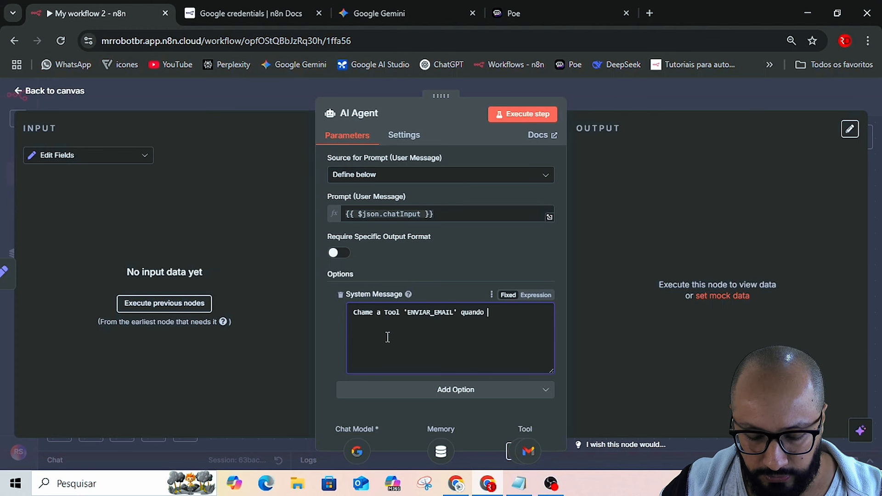
pyautogui.write(' fo')
pyautogui.press('BackSpace')
pyautogui.press('BackSpace')
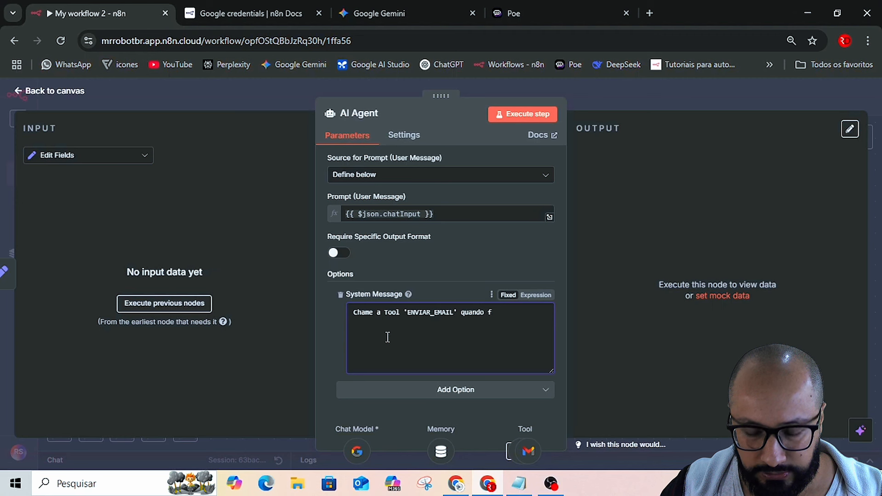
pyautogui.write('a ope')
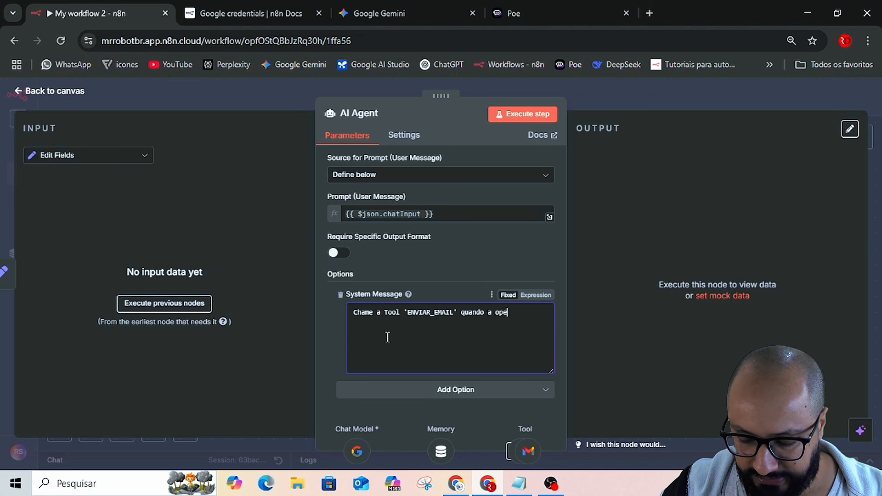
pyautogui.write('racão ')
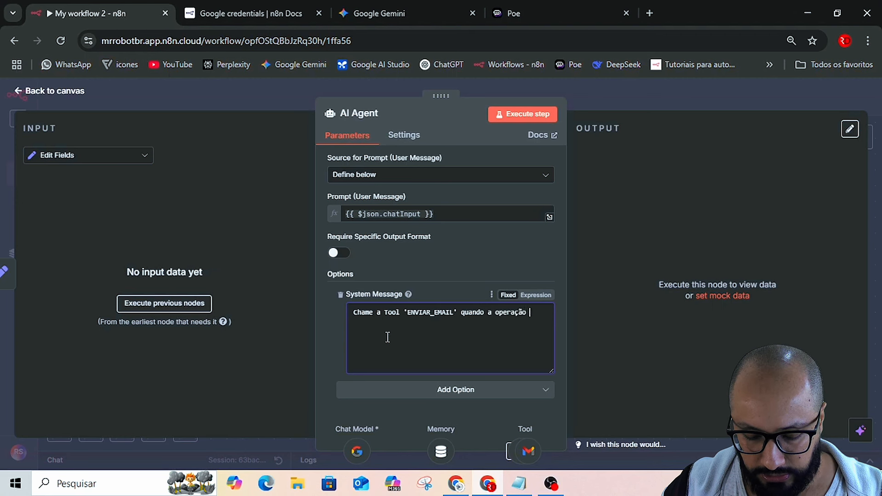
pyautogui.write('d')
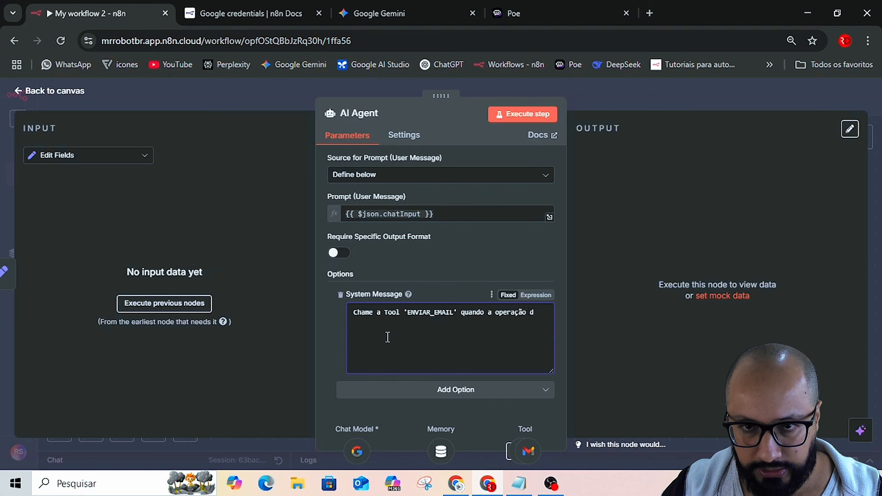
pyautogui.press('BackSpace')
pyautogui.write('fro')
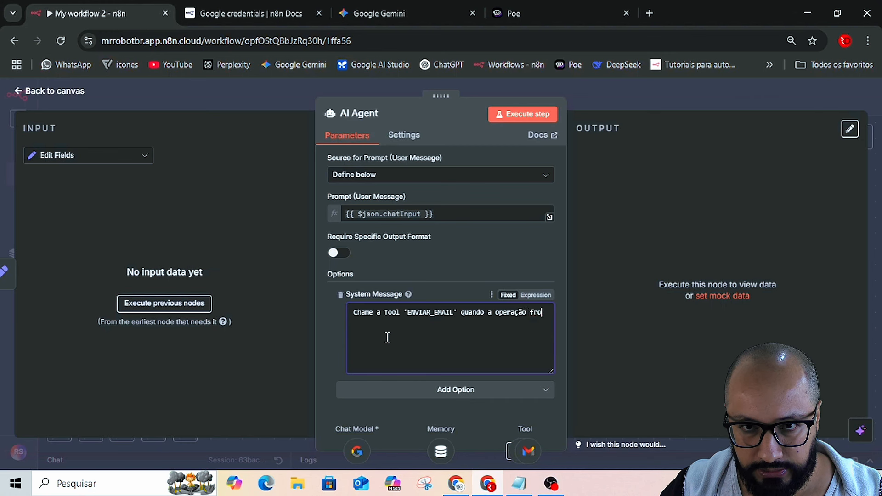
pyautogui.press('BackSpace')
pyautogui.press('BackSpace')
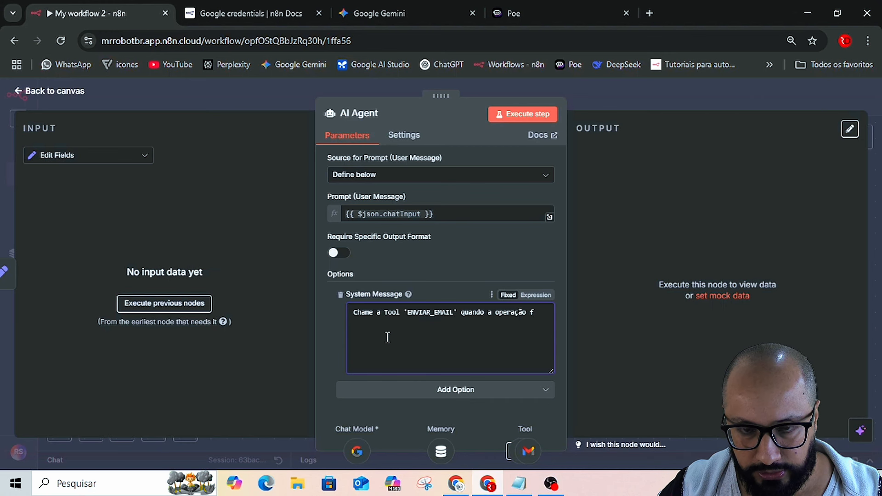
pyautogui.write('or env')
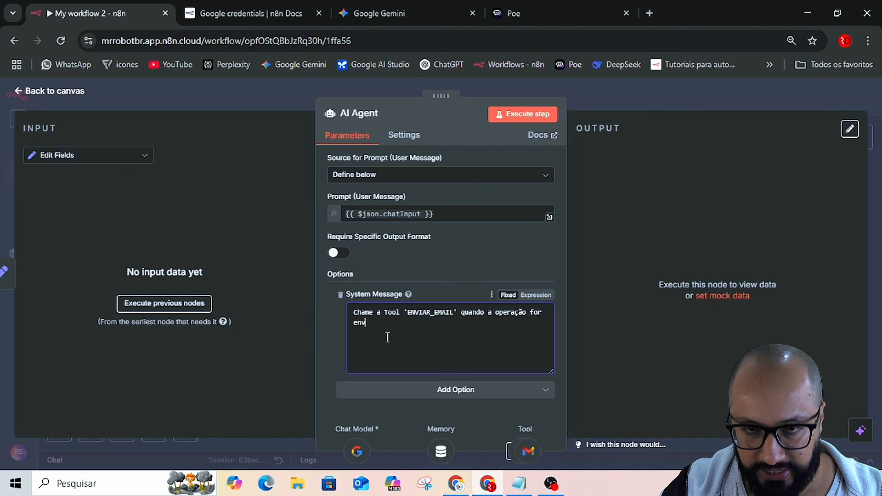
pyautogui.write('iar um')
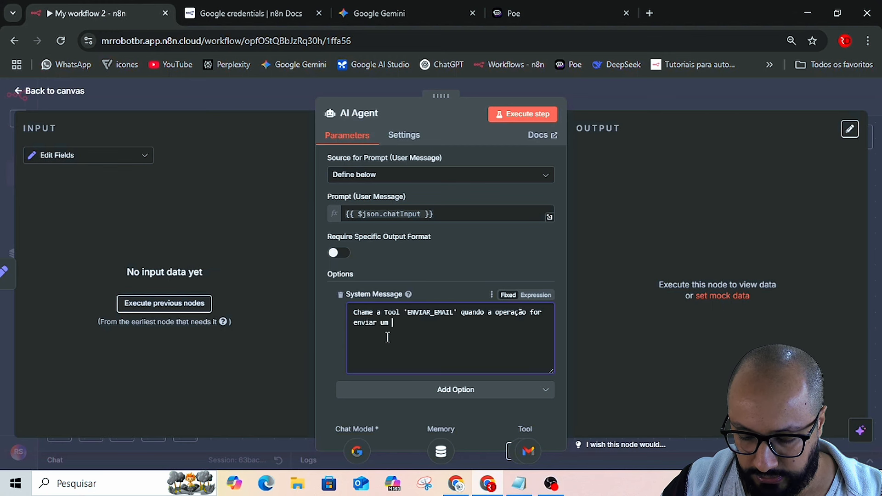
pyautogui.press('BackSpace')
pyautogui.press('BackSpace')
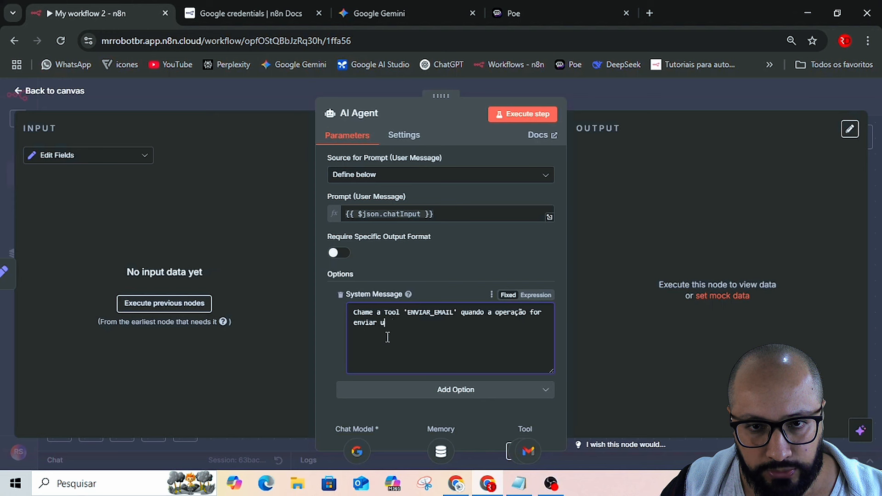
pyautogui.press('BackSpace')
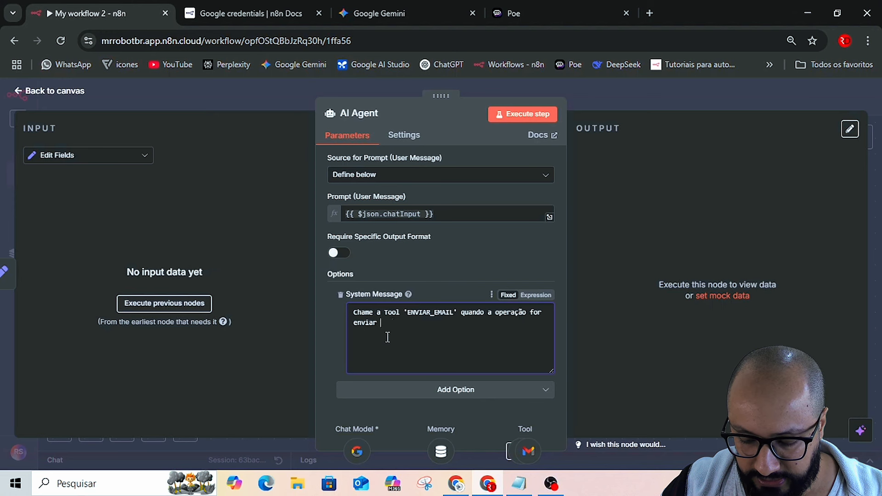
pyautogui.write('e-mai')
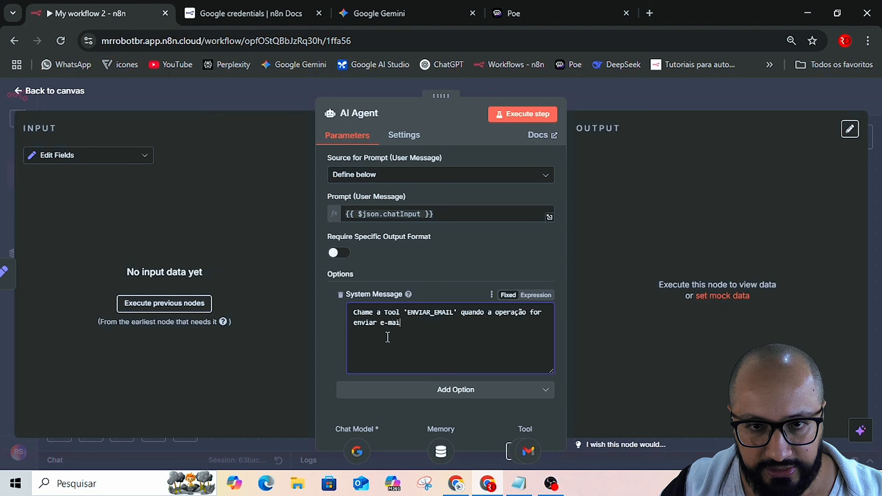
pyautogui.write('l.')
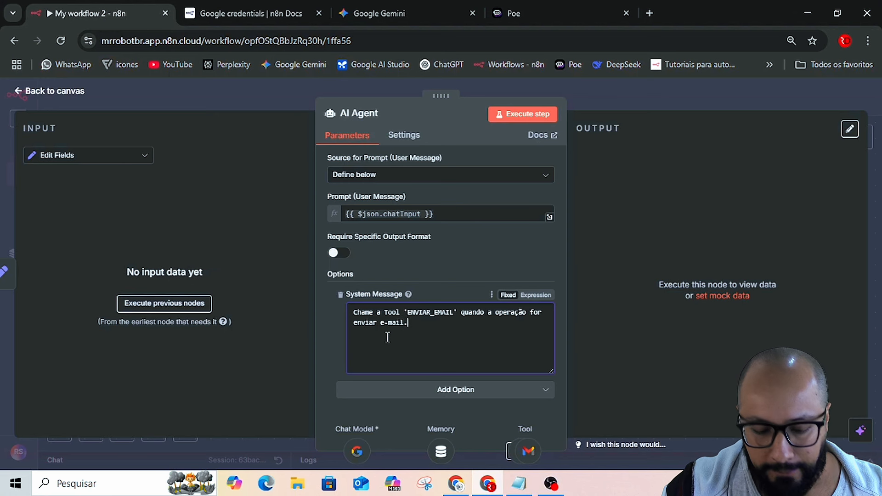
# - Copy the whole System Message text, clear it from the field, and return to the canvas
pyautogui.hotkey('ctrl', 'a')
pyautogui.hotkey('ctrl', 'c')
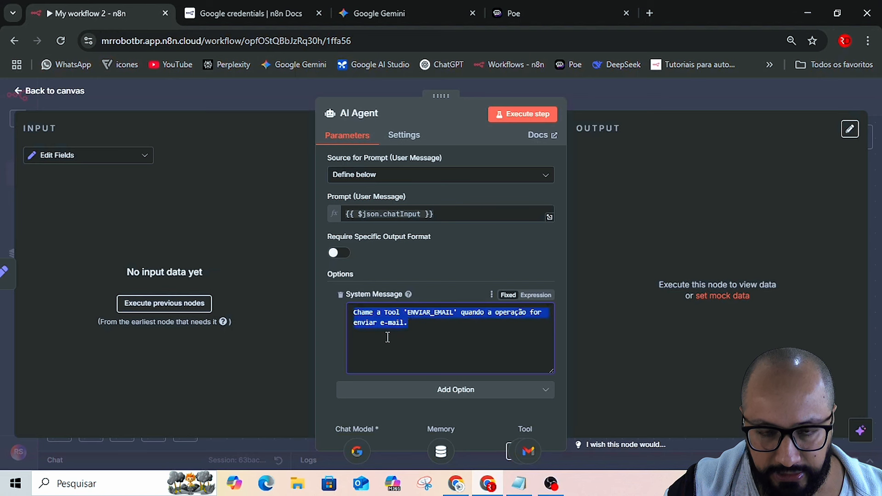
pyautogui.press('BackSpace')
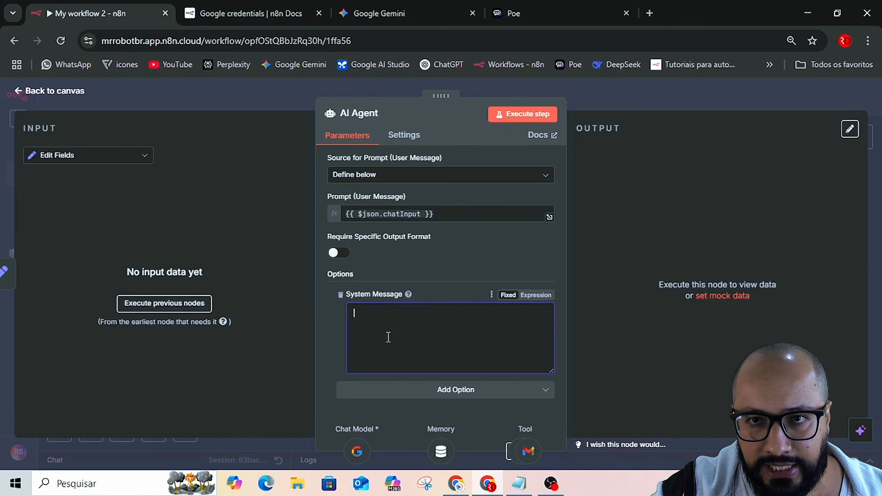
pyautogui.click(616, 95)
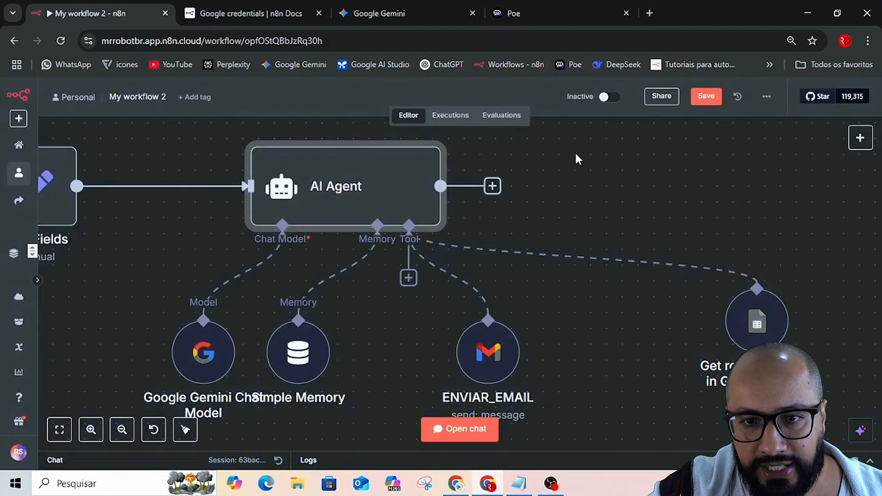
# - Set the ENVIAR_EMAIL node's Tool Description to Set Manually, replace its description with the copied sentence, and save the workflow
pyautogui.click(490, 347)
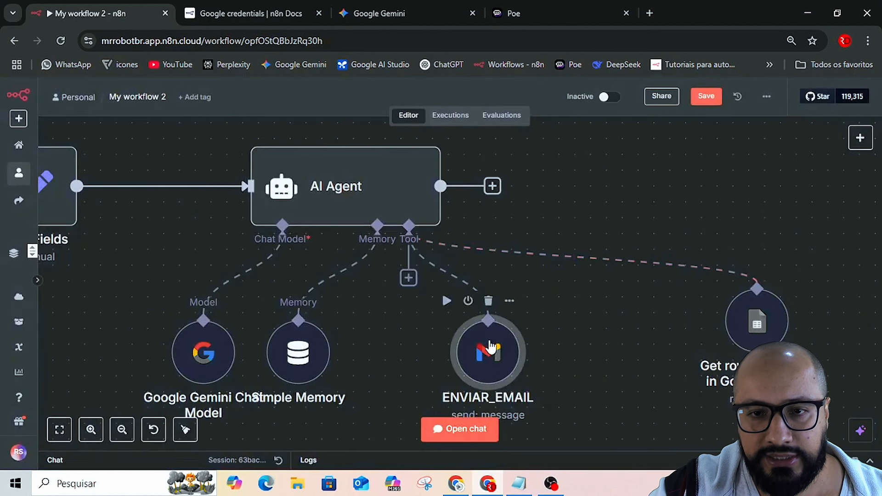
pyautogui.doubleClick(491, 347)
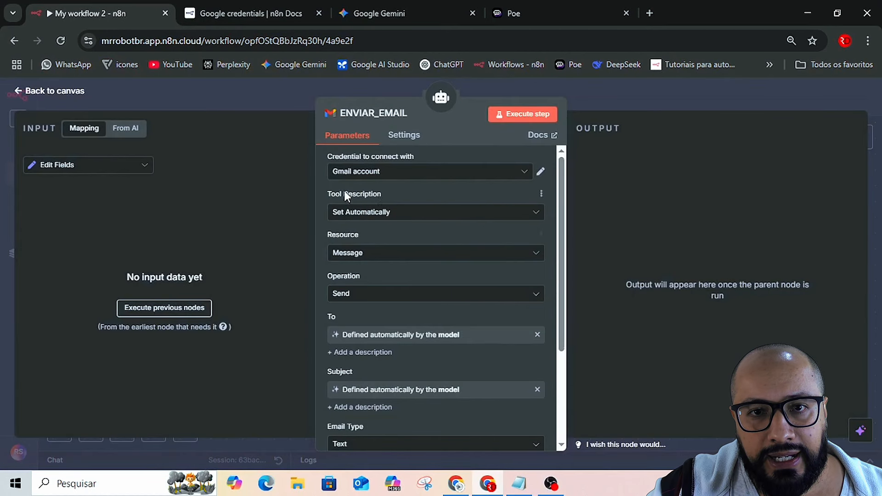
pyautogui.click(360, 215)
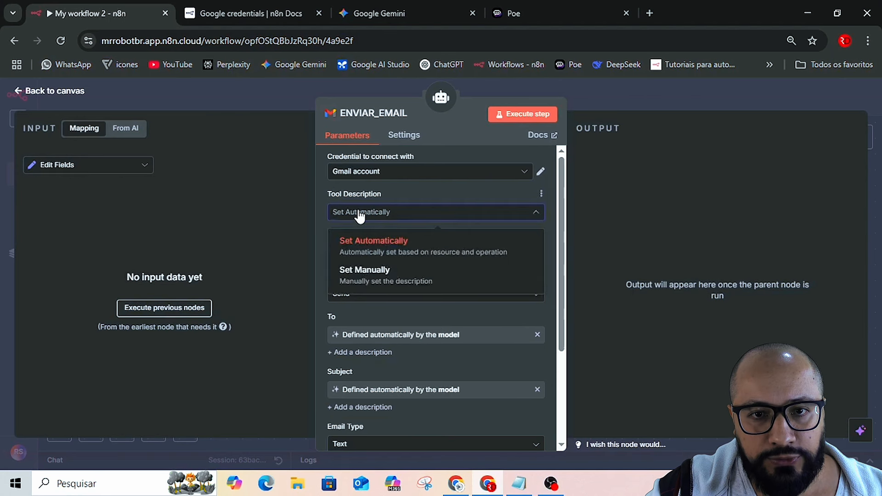
pyautogui.click(367, 275)
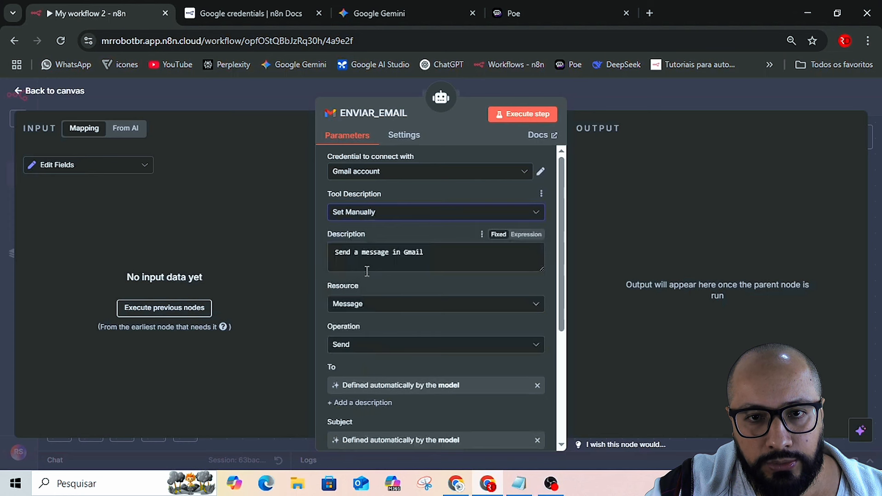
pyautogui.tripleClick(394, 257)
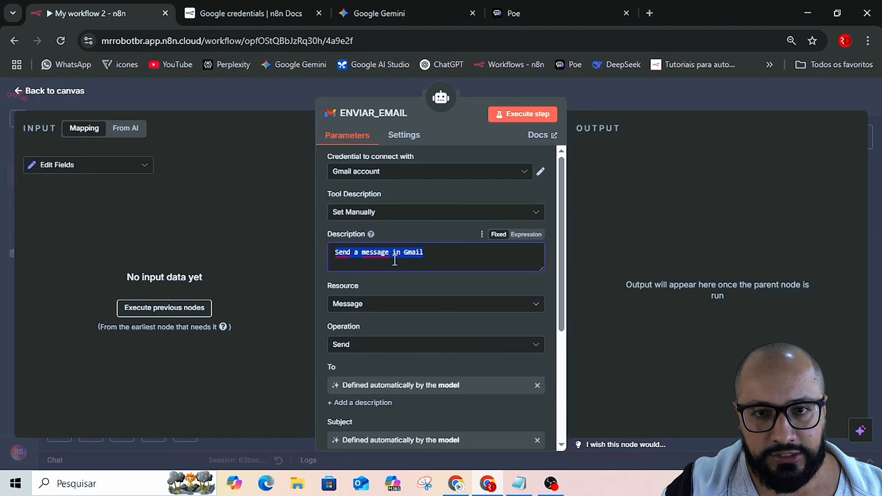
pyautogui.hotkey('ctrl', 'v')
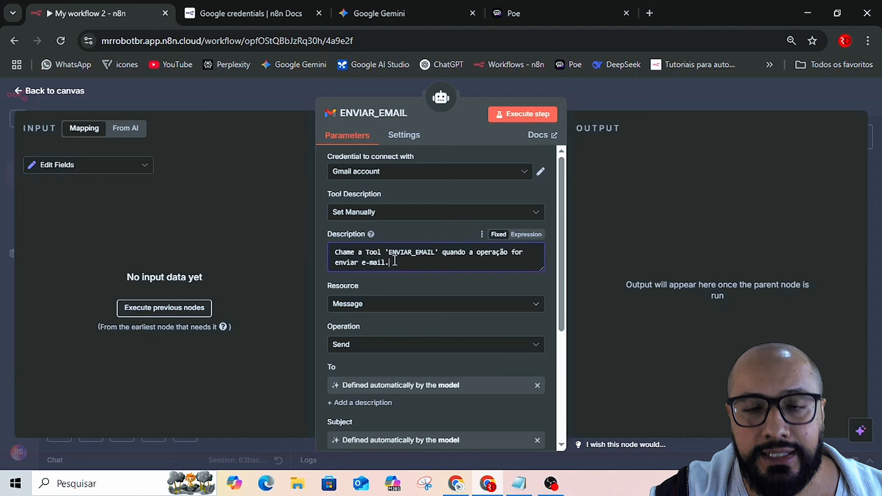
pyautogui.click(622, 98)
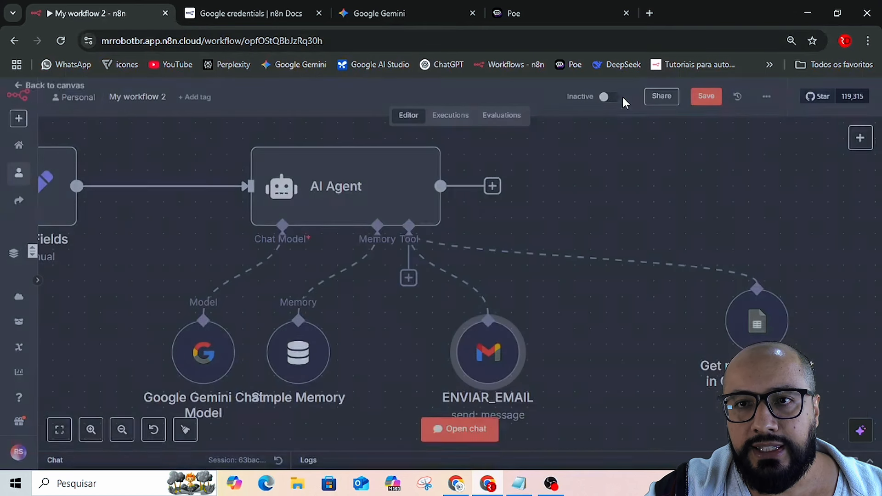
pyautogui.click(702, 96)
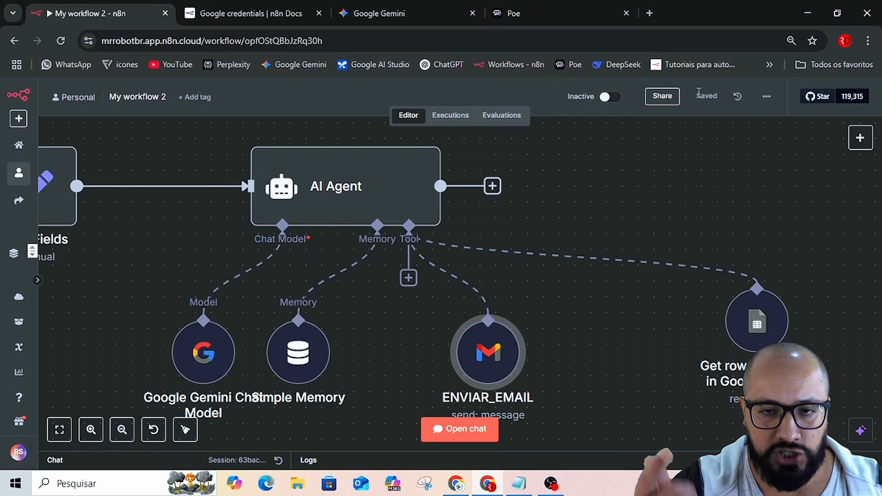
# - Switch to the prompt guide in Google Docs and read the Tools example with its SEARCH_DATABASE and SEND_EMAIL entries
pyautogui.hotkey('alt', 'Tab')
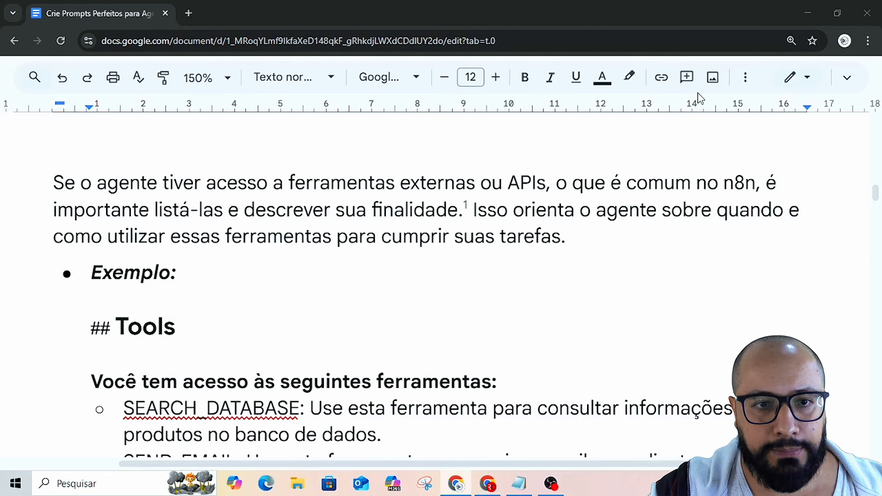
pyautogui.scroll(-4, 399, 235)
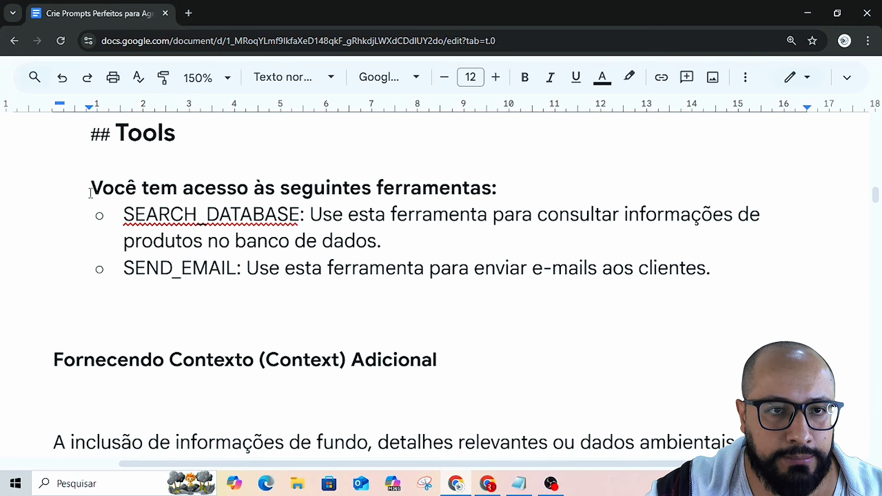
pyautogui.moveTo(90, 188); pyautogui.dragTo(502, 195)
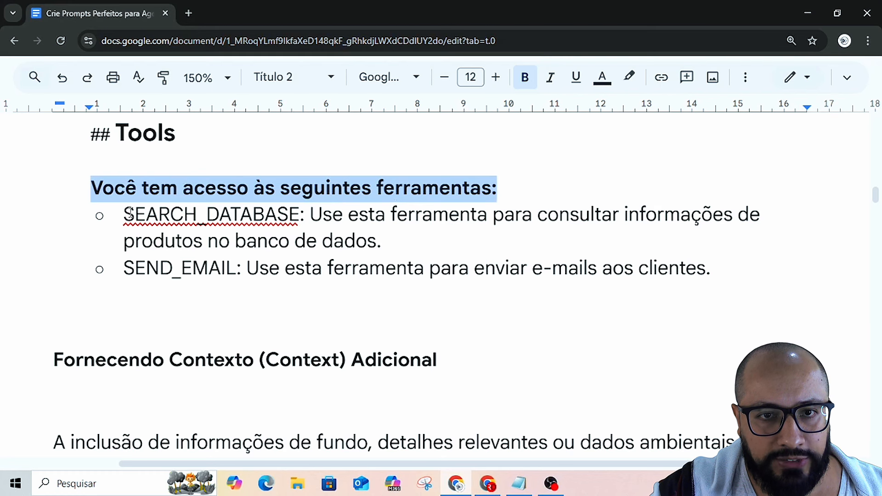
pyautogui.moveTo(125, 214); pyautogui.dragTo(300, 215)
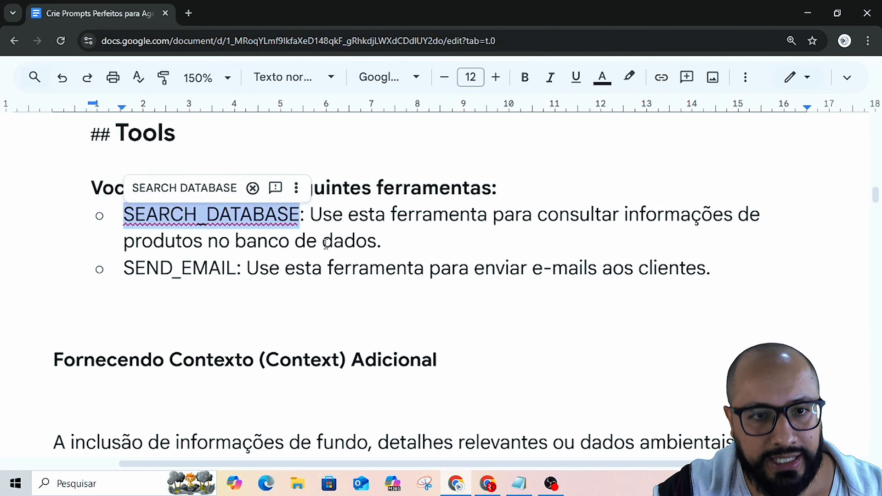
pyautogui.tripleClick(128, 278)
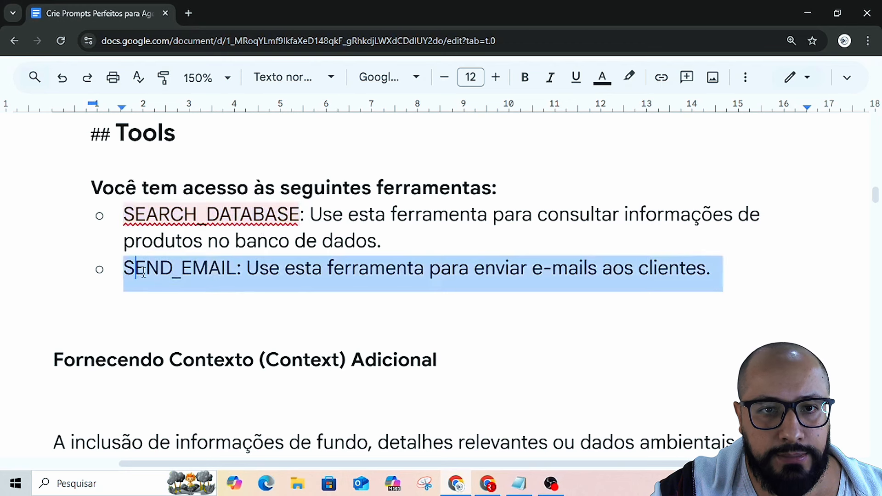
pyautogui.click(222, 268)
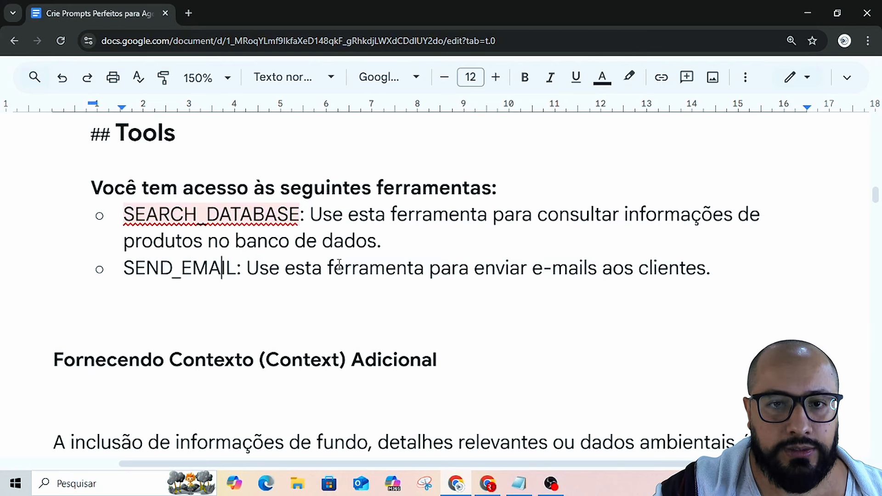
# - Read the guide's section on additional context, including its Context example and the "Hoje é {{ $now }}." line
pyautogui.scroll(-3, 334, 273)
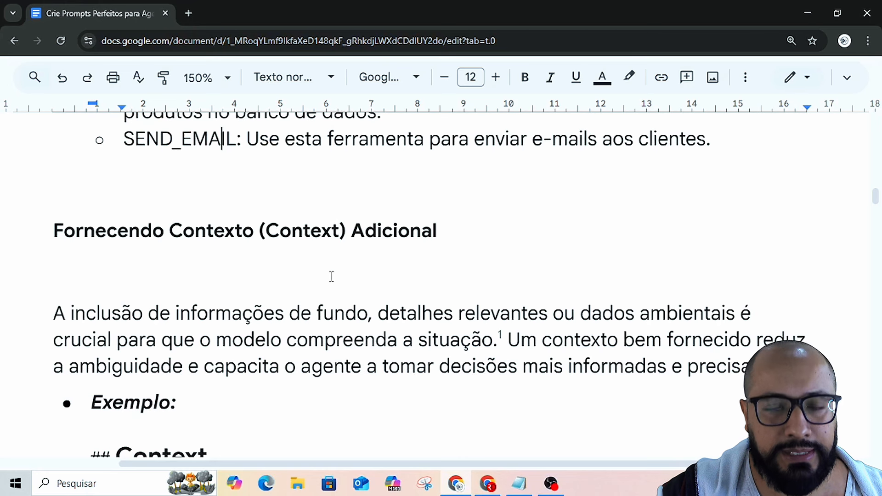
pyautogui.scroll(-2, 278, 262)
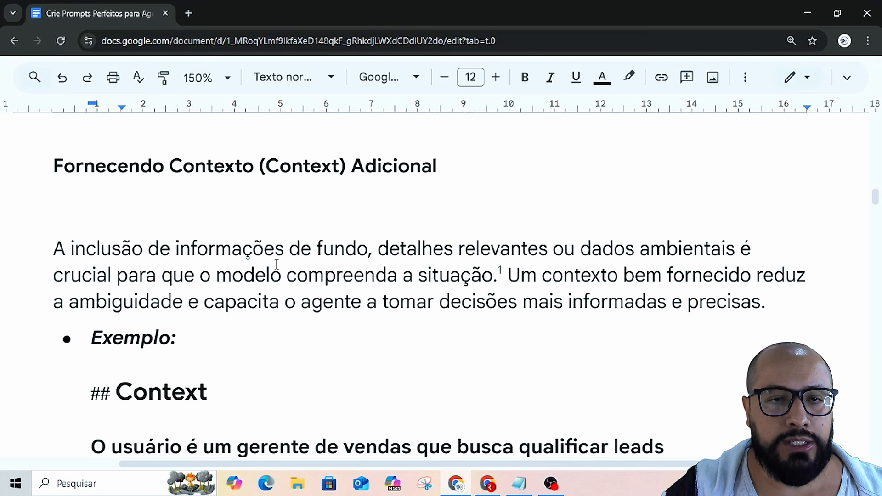
pyautogui.scroll(-2, 277, 264)
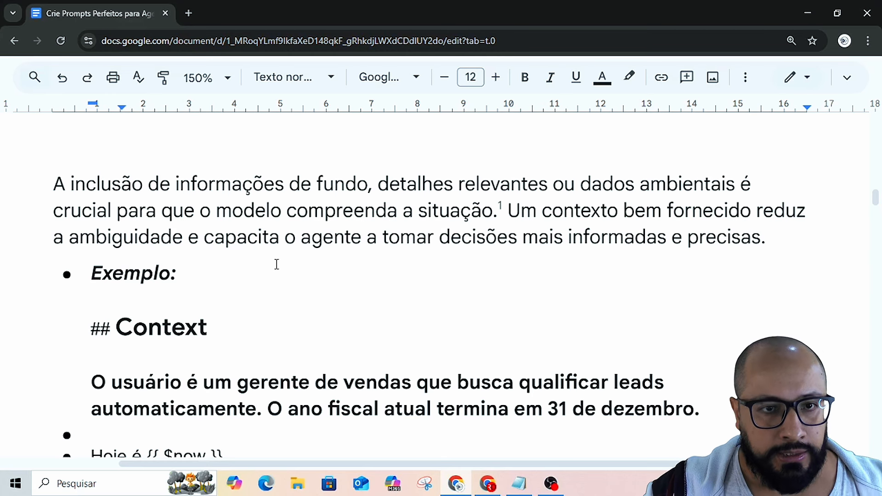
pyautogui.scroll(-3, 277, 264)
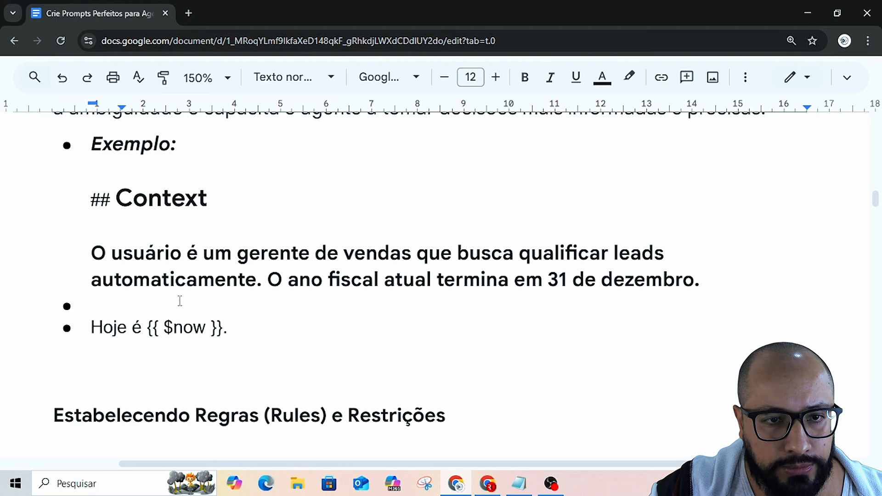
pyautogui.moveTo(89, 327); pyautogui.dragTo(235, 327)
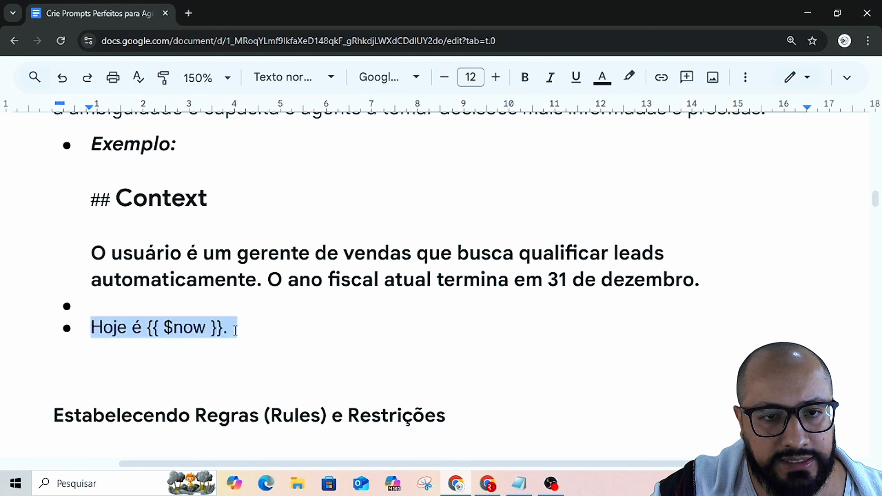
# - Examine the {{ $now }} expression in the Context example, then read the guide's section on rules and restrictions with its Rules example
pyautogui.click(175, 329)
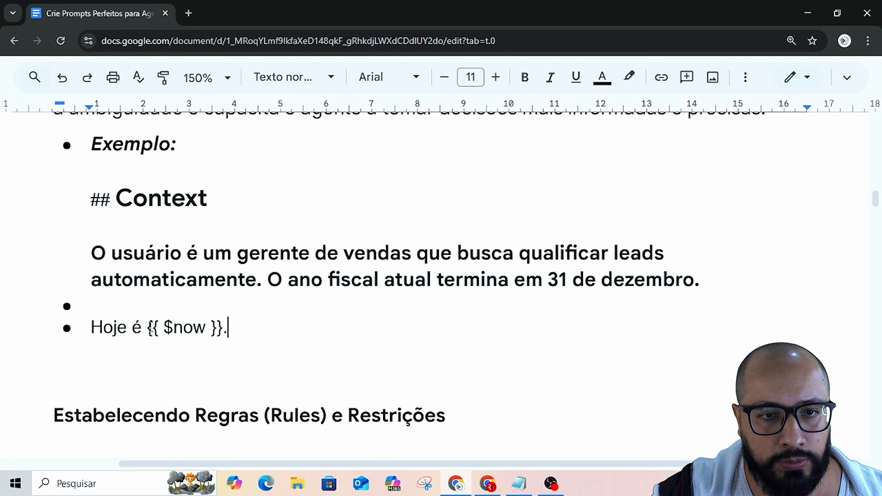
pyautogui.moveTo(147, 328); pyautogui.dragTo(229, 326)
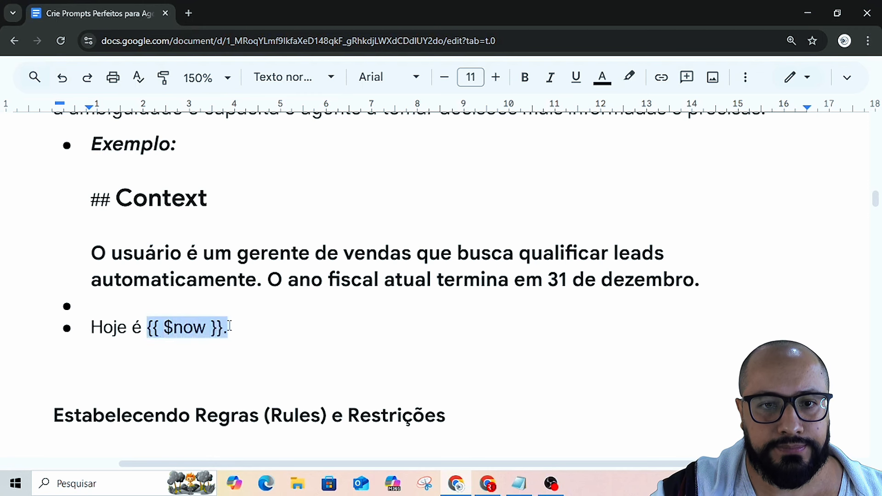
pyautogui.scroll(-5, 532, 310)
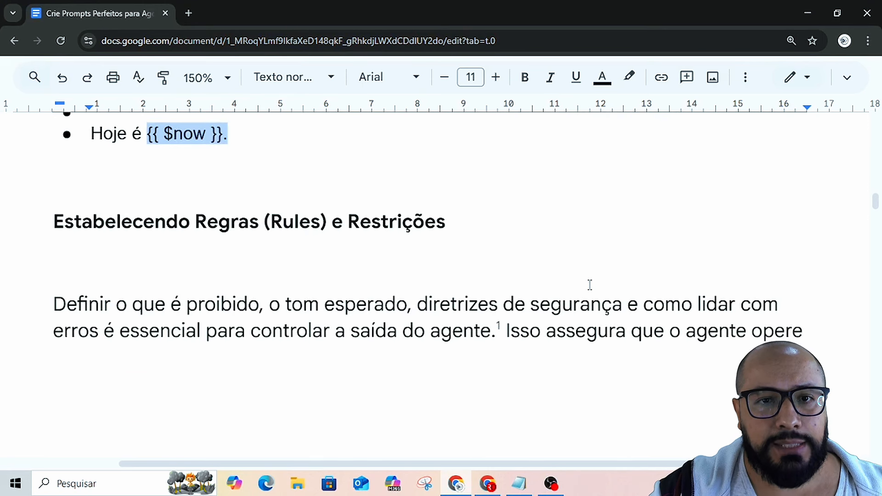
pyautogui.click(590, 285)
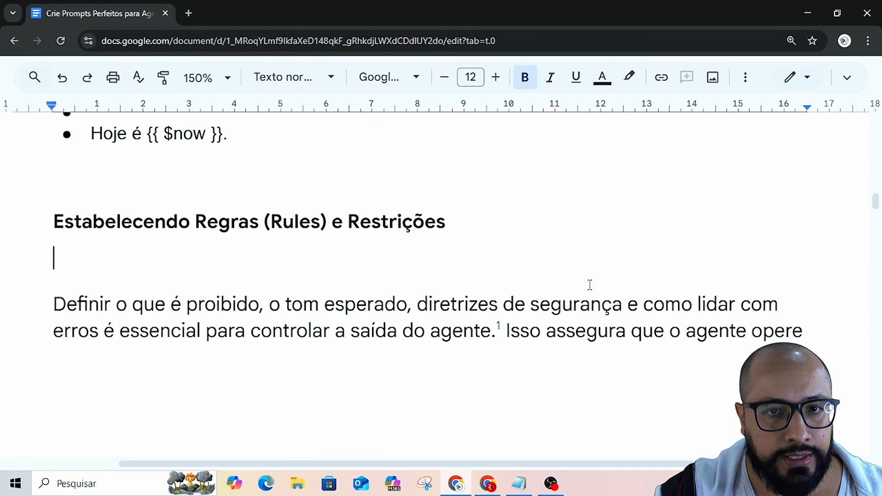
pyautogui.scroll(-2, 322, 214)
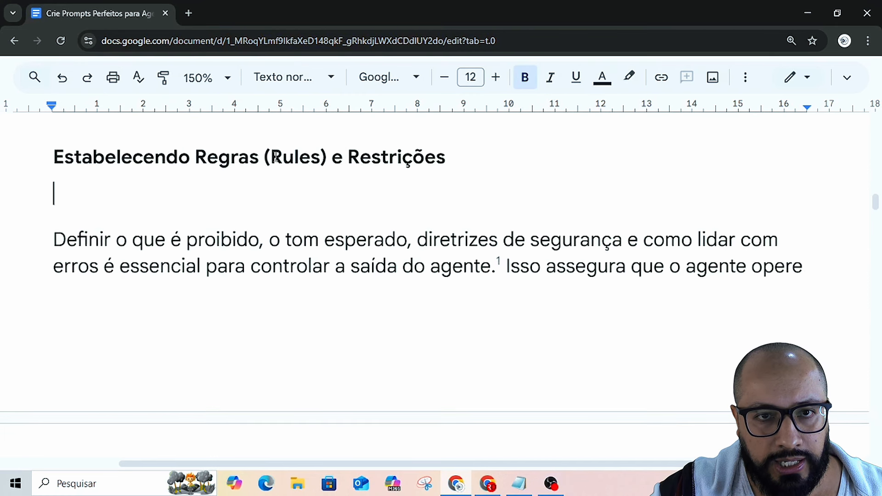
pyautogui.moveTo(275, 156); pyautogui.dragTo(321, 158)
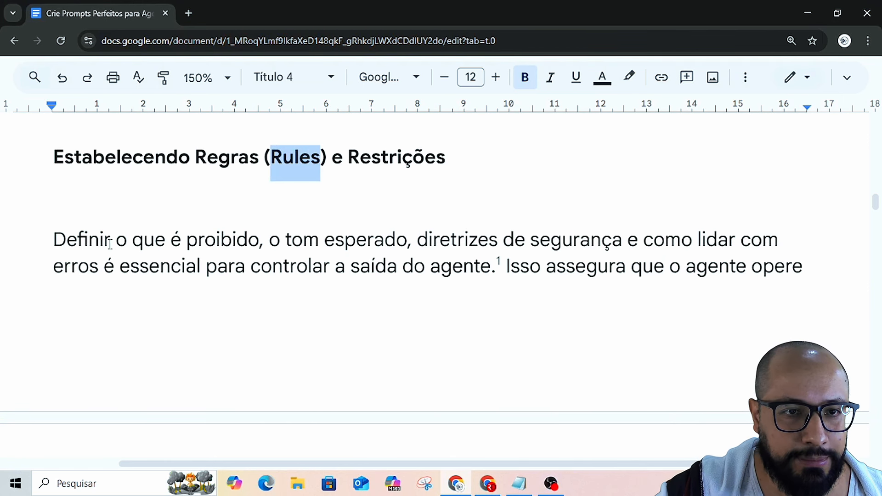
pyautogui.click(132, 239)
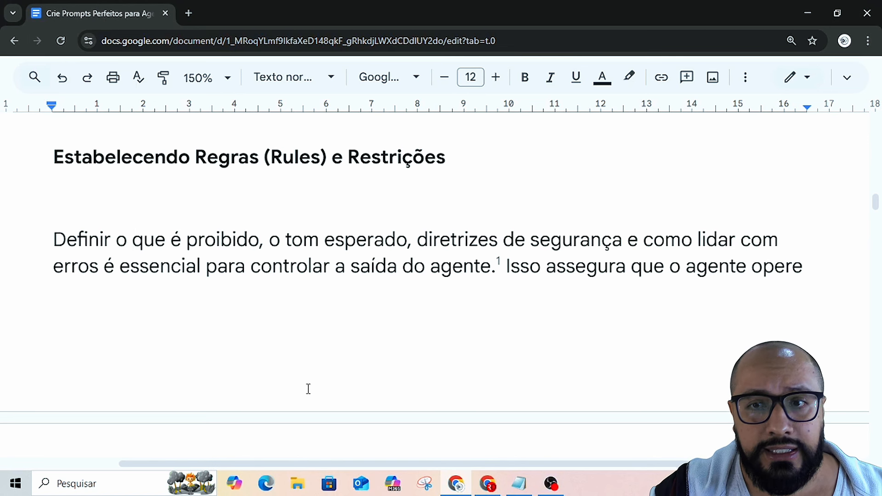
pyautogui.scroll(-1, 309, 389)
pyautogui.scroll(-3, 318, 395)
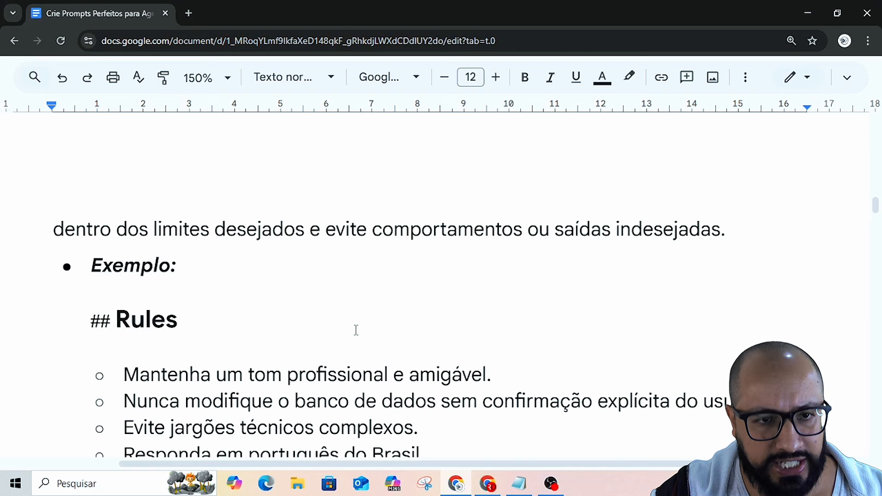
pyautogui.scroll(-4, 356, 330)
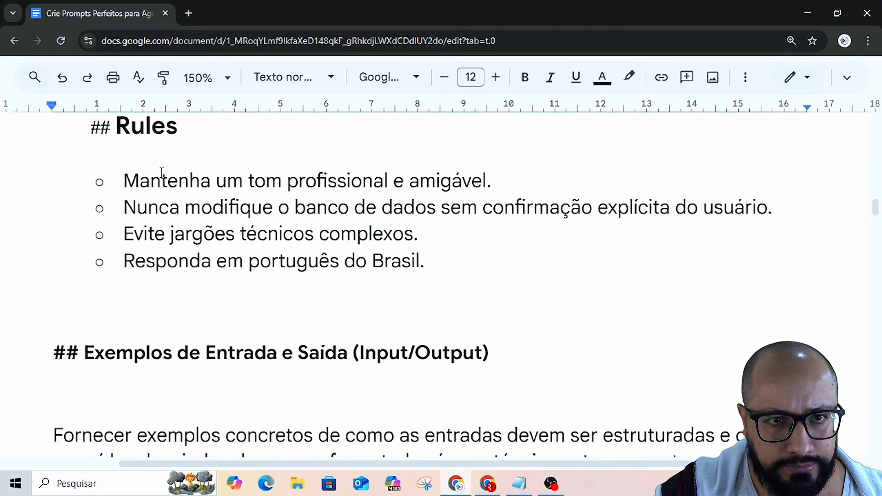
pyautogui.scroll(1, 162, 172)
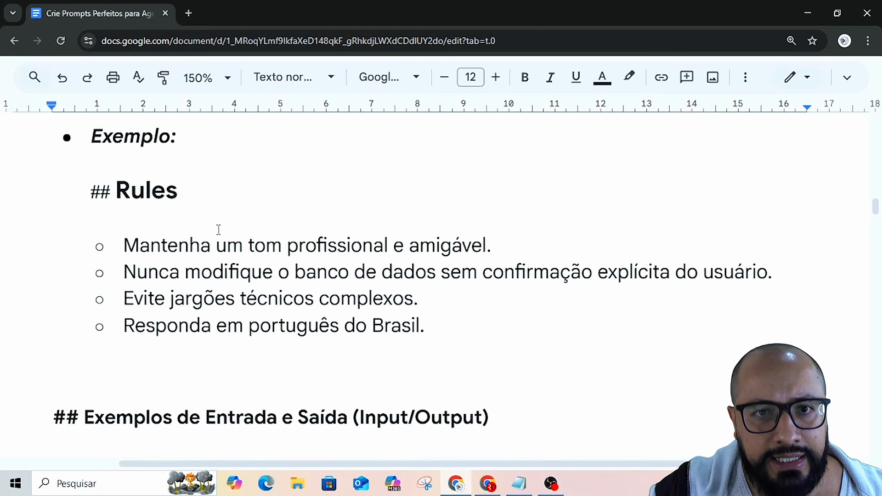
pyautogui.scroll(-1, 219, 230)
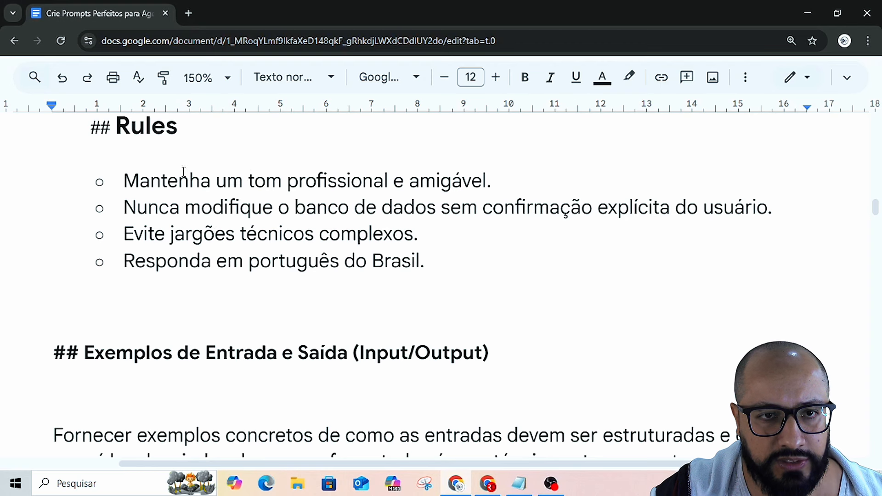
# - Read the Input/Output examples section, including the lead qualification JSON with its qualified, priority and reason fields
pyautogui.scroll(-3, 340, 216)
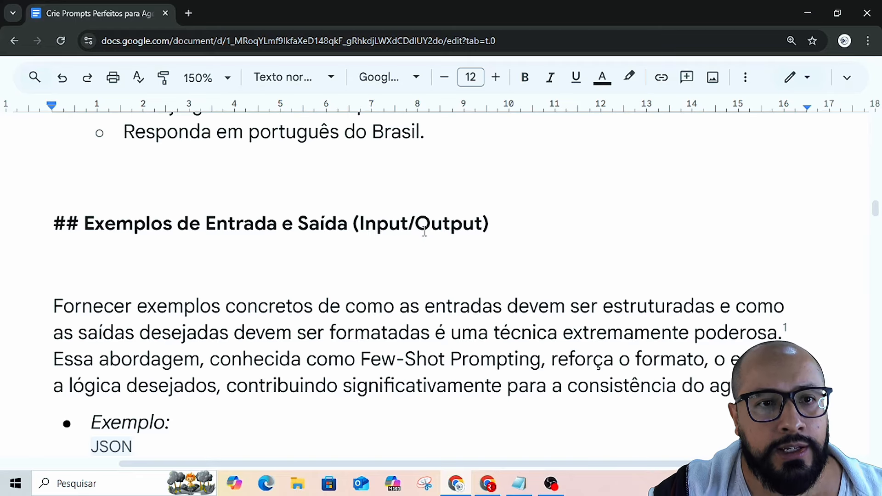
pyautogui.scroll(-3, 368, 249)
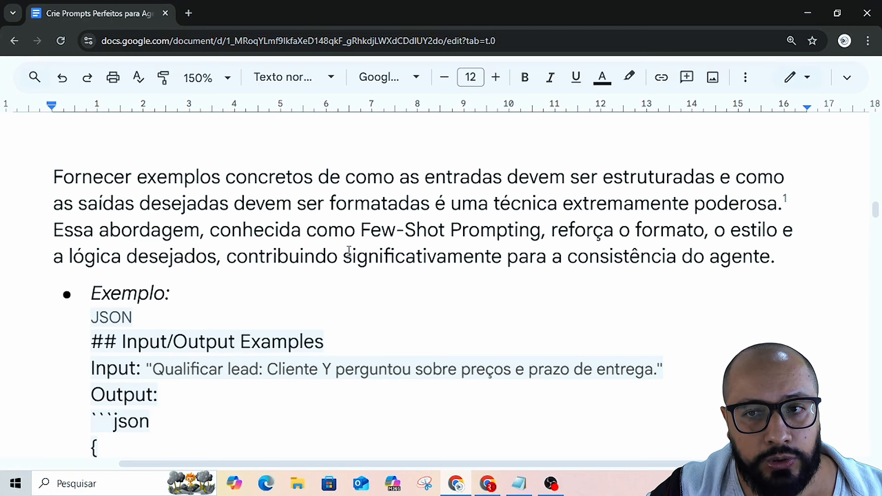
pyautogui.scroll(-4, 350, 251)
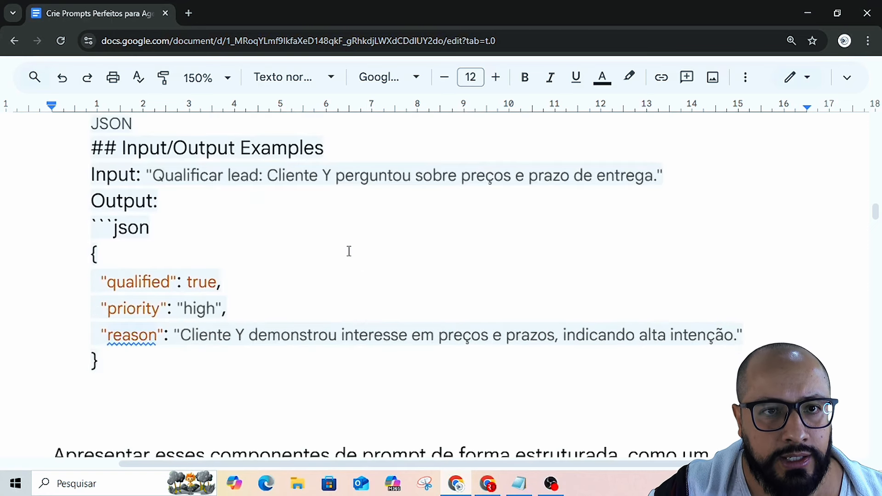
pyautogui.scroll(2, 350, 251)
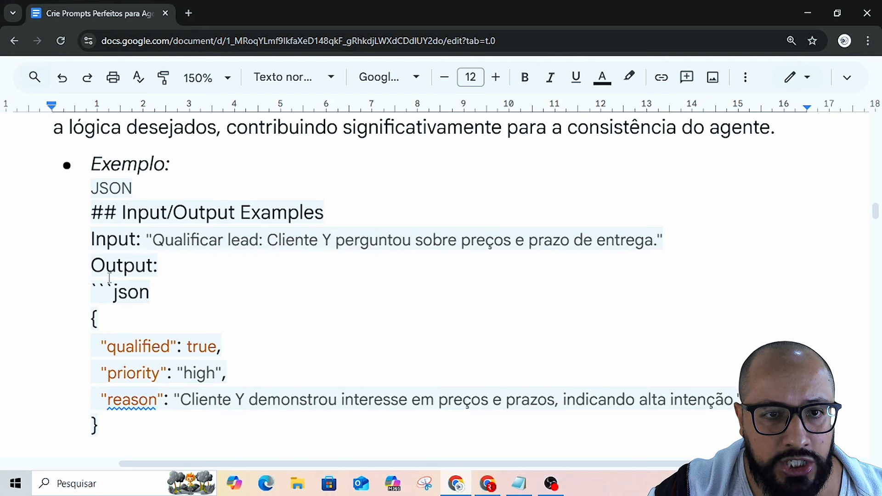
pyautogui.scroll(-1, 111, 277)
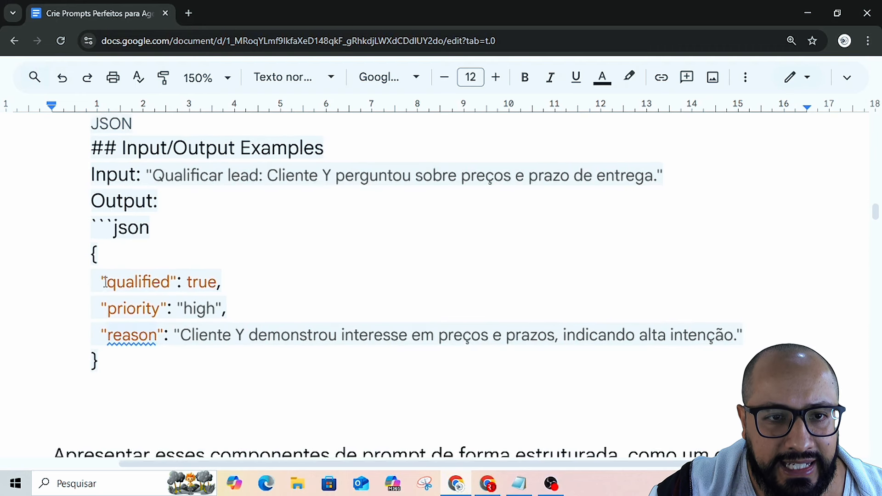
pyautogui.moveTo(102, 281); pyautogui.dragTo(170, 281)
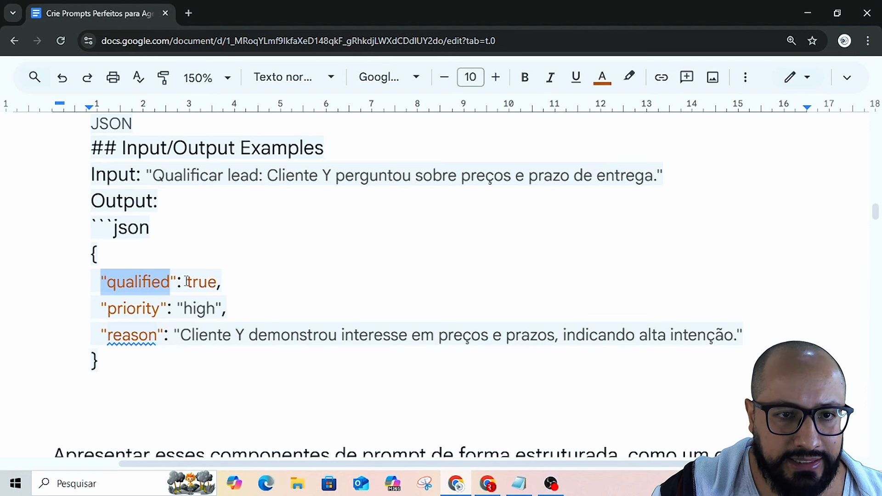
pyautogui.click(253, 284)
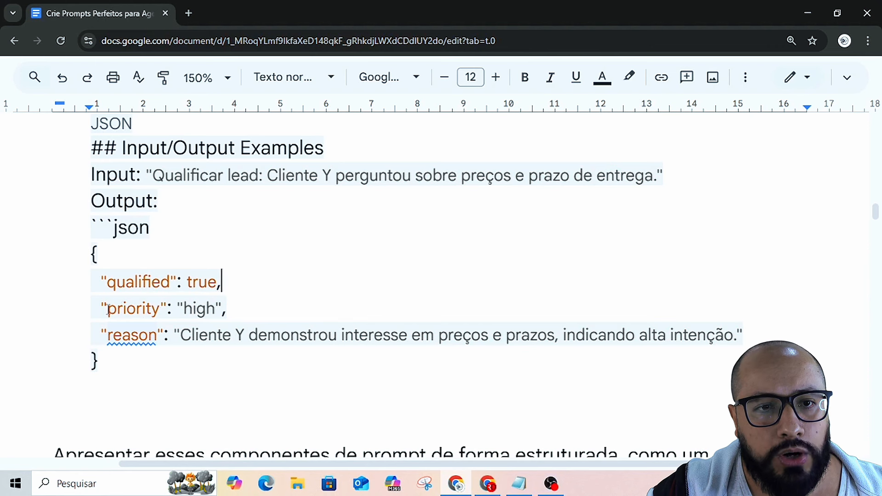
pyautogui.moveTo(107, 309); pyautogui.dragTo(160, 309)
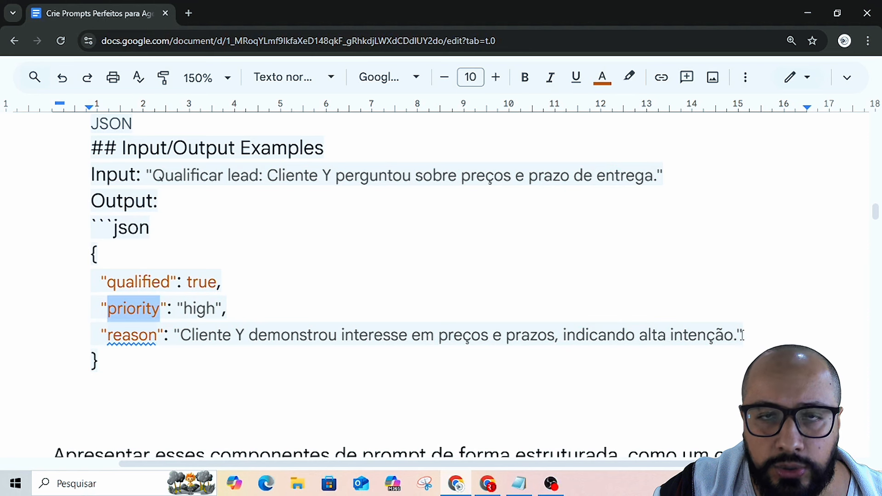
pyautogui.click(439, 288)
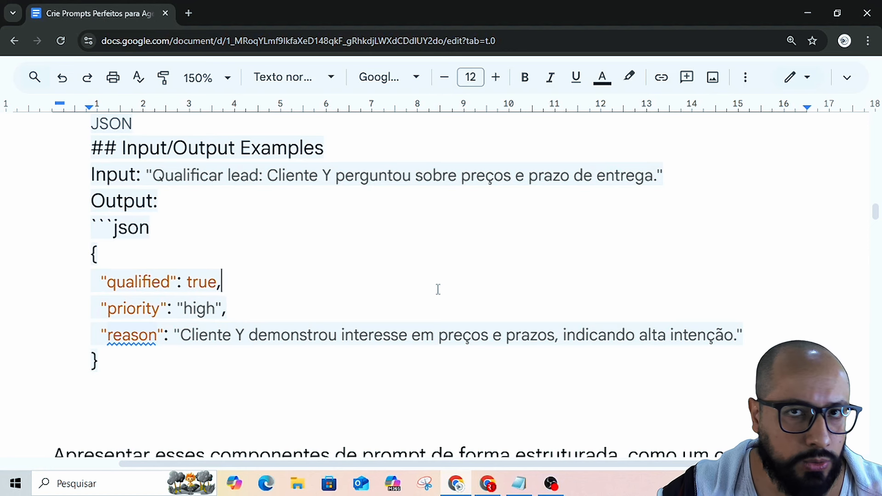
# - Read the guide's closing paragraph on structured prompts and the Role row of Table 1 on essential prompt components
pyautogui.scroll(-5, 315, 275)
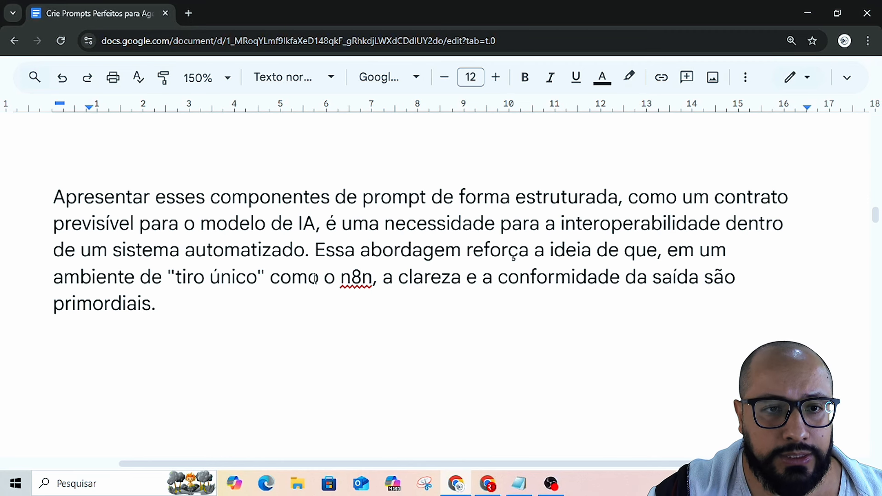
pyautogui.scroll(-5, 314, 279)
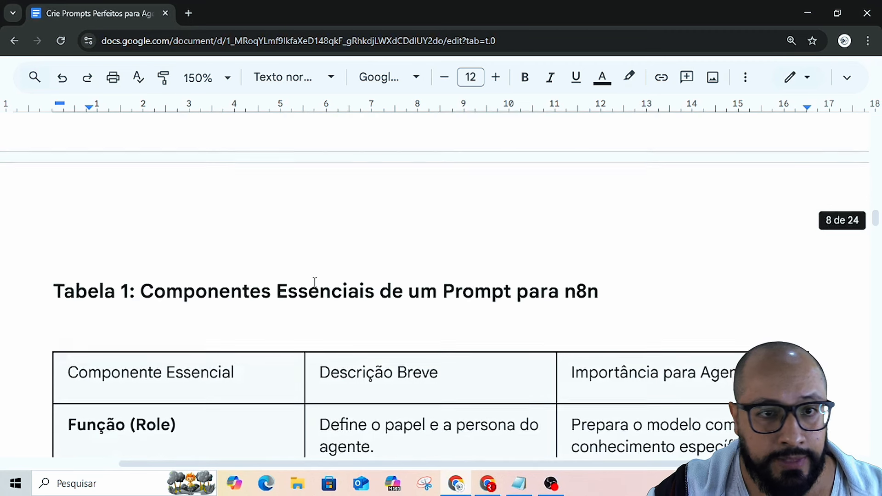
pyautogui.scroll(-3, 269, 229)
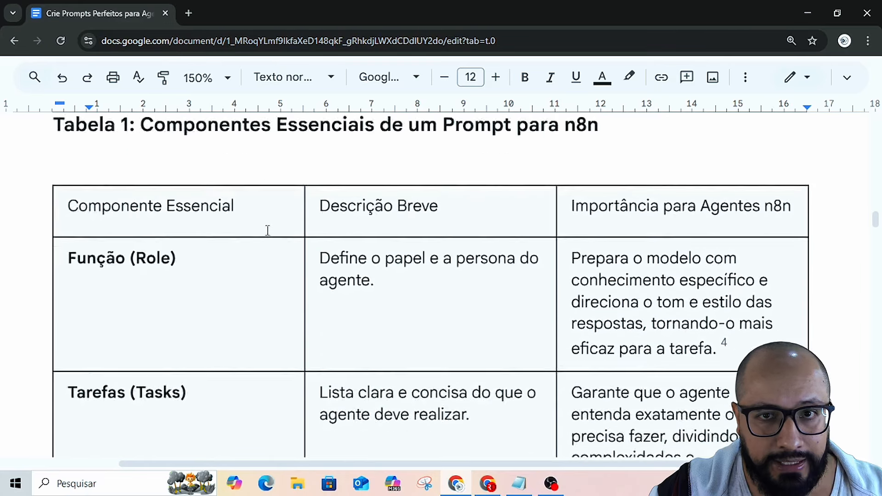
pyautogui.scroll(2, 317, 232)
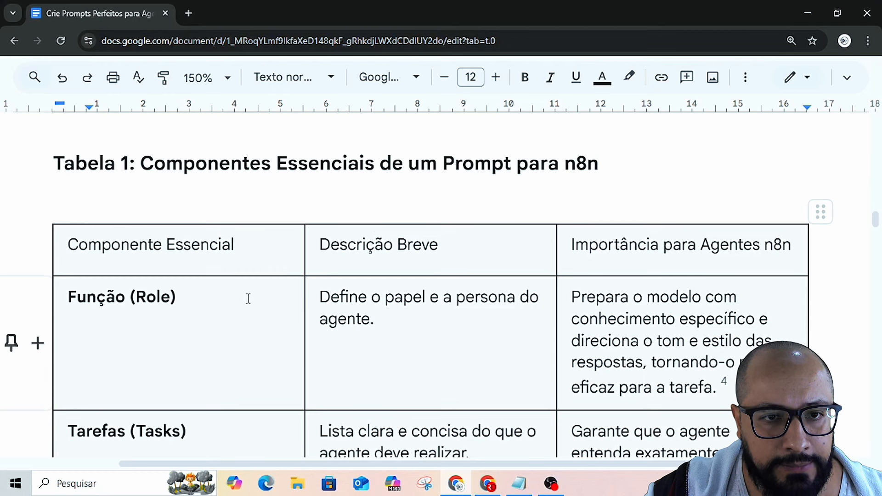
pyautogui.scroll(-2, 238, 296)
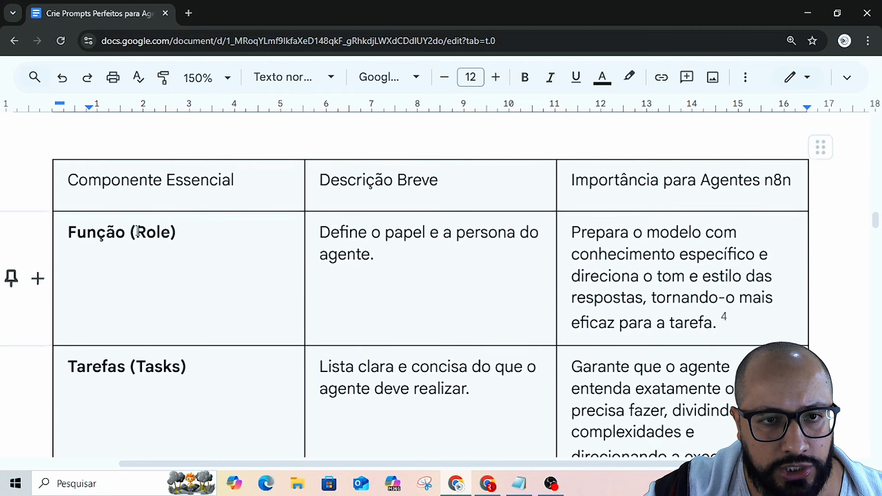
pyautogui.moveTo(136, 232); pyautogui.dragTo(171, 234)
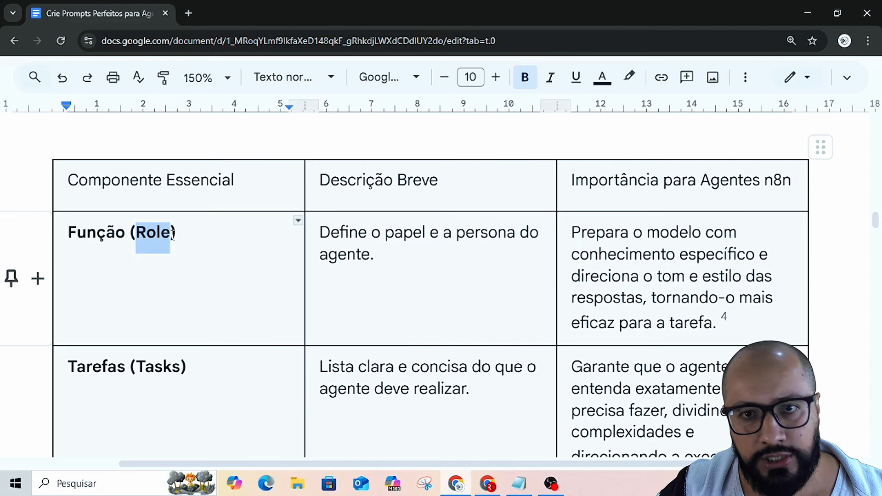
# - Switch to n8n, set the AI Agent node's System Message to Expression, and open it in the expanded expression editor
pyautogui.hotkey('alt', 'Tab')
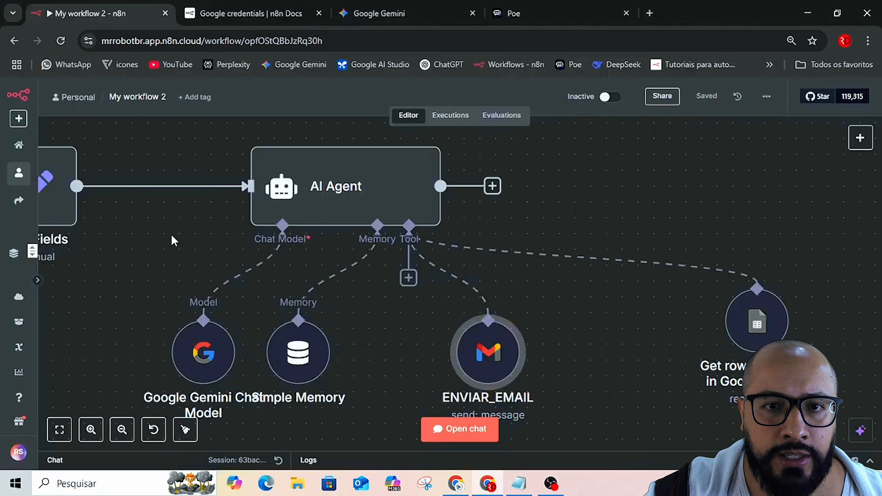
pyautogui.click(327, 189)
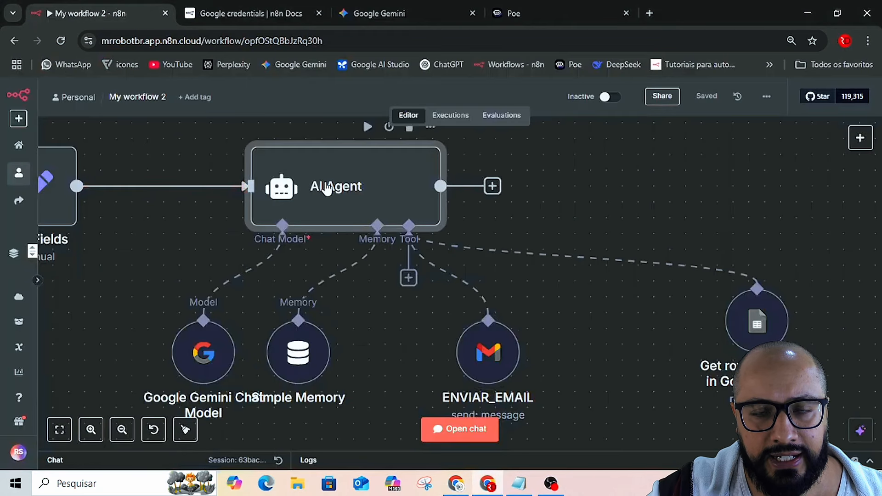
pyautogui.doubleClick(365, 179)
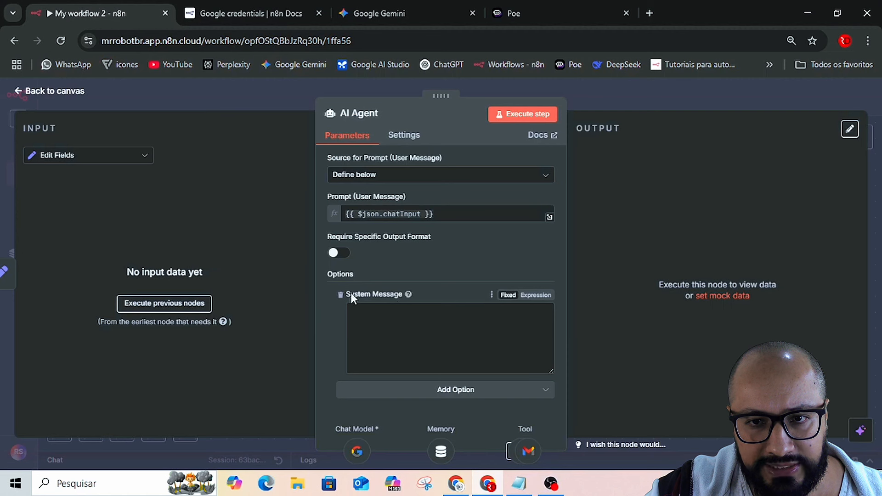
pyautogui.click(536, 295)
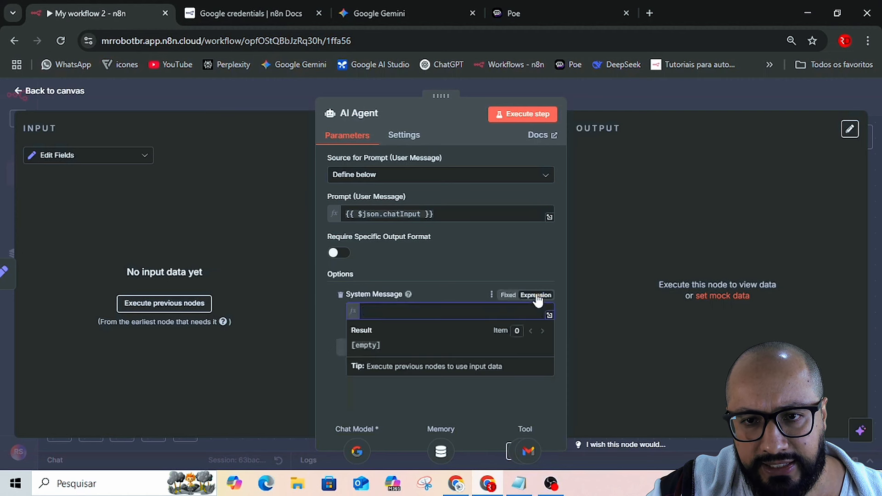
pyautogui.click(550, 315)
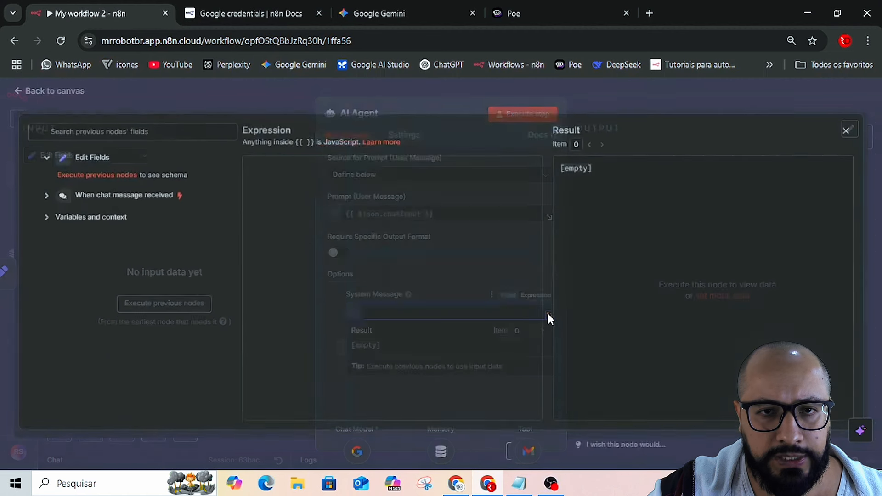
# - Enter the heading "## Role" in the System Message expression and start a new line two lines below it
pyautogui.click(279, 212)
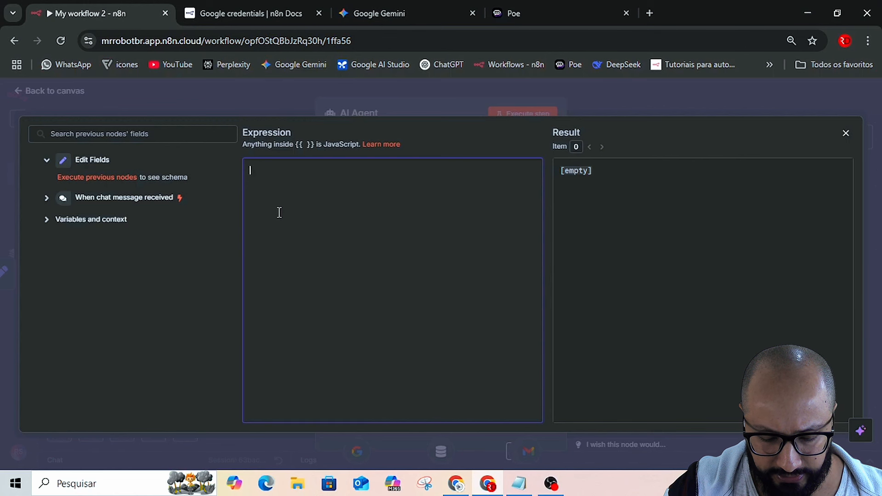
pyautogui.write('##')
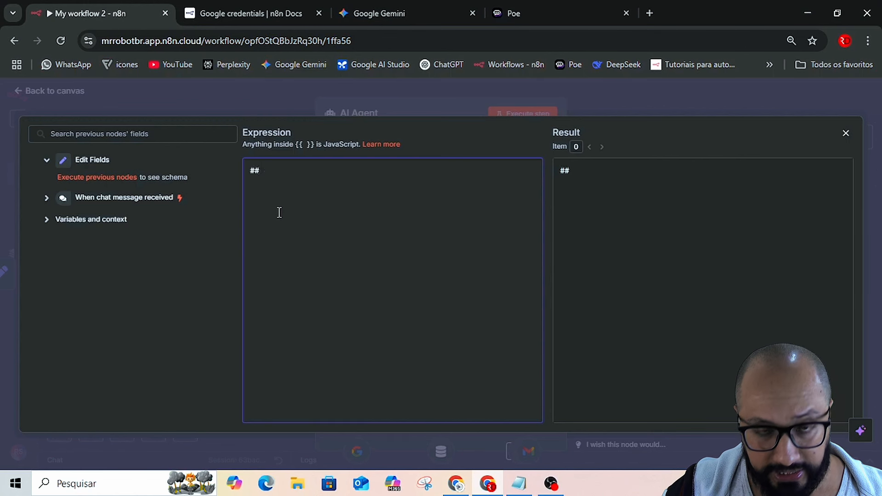
pyautogui.write(' Role')
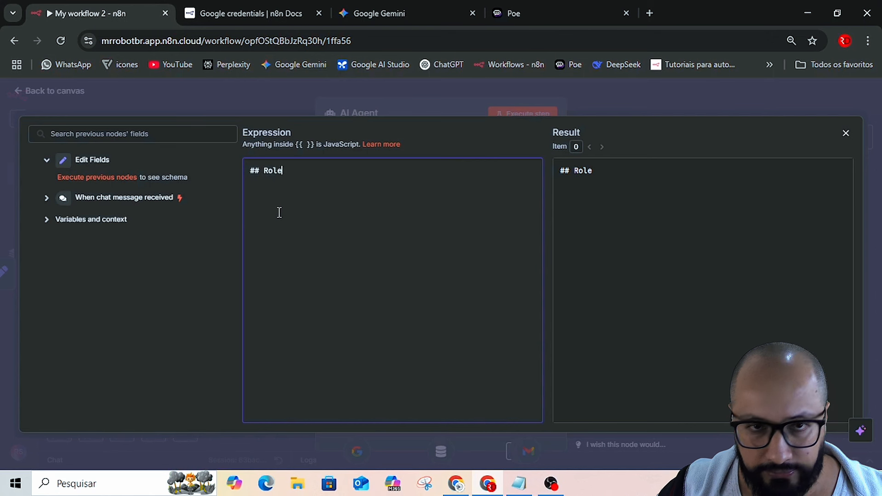
pyautogui.press('Return')
pyautogui.press('Return')
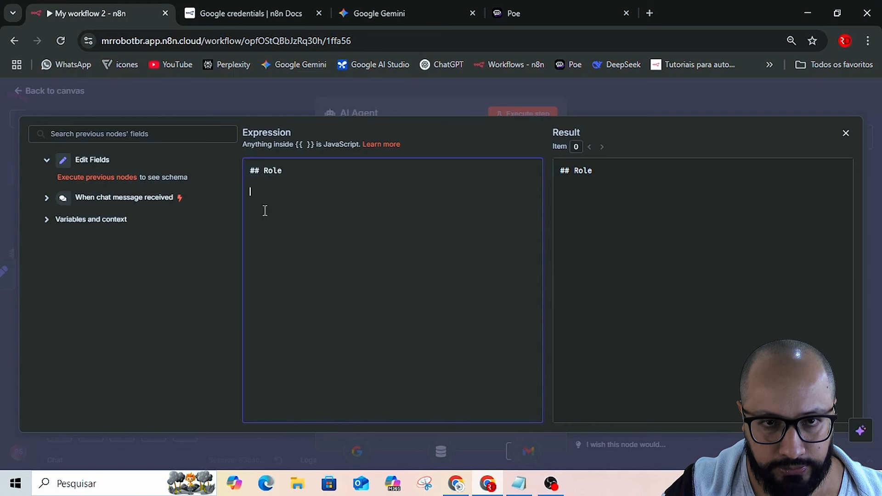
# - Add a "## Tasks" heading below Role in the System Message expression, copying the word Tasks from the prompt guide's component table
pyautogui.hotkey('ctrl', '3')
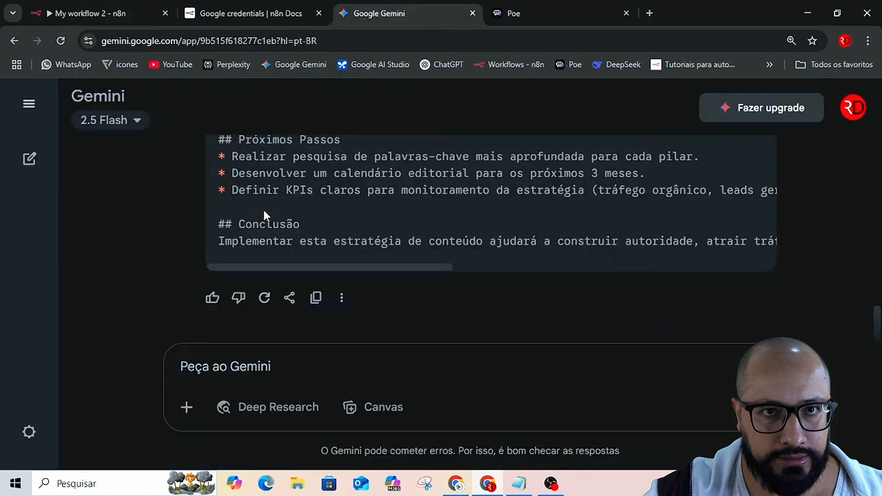
pyautogui.click(124, 14)
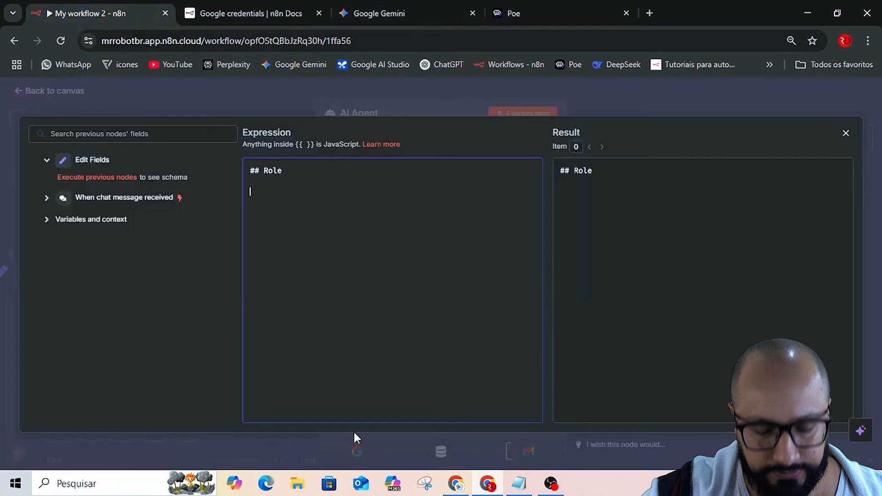
pyautogui.write('##')
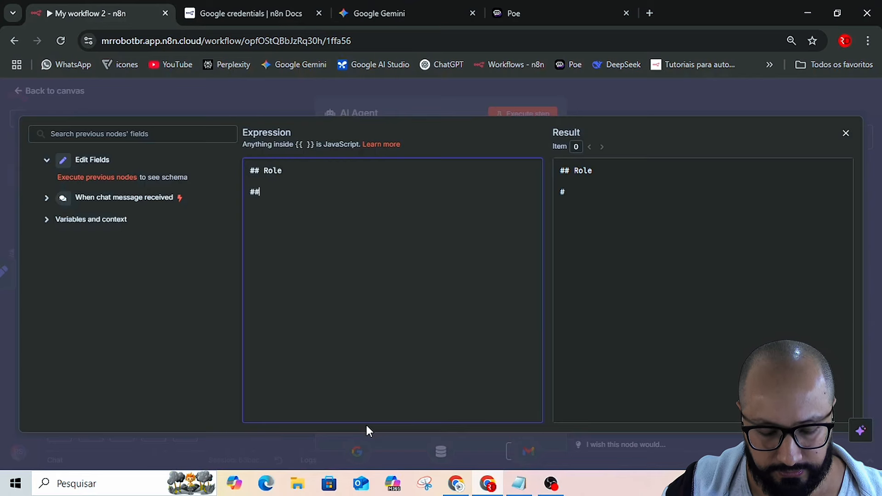
pyautogui.hotkey('alt', 'Tab')
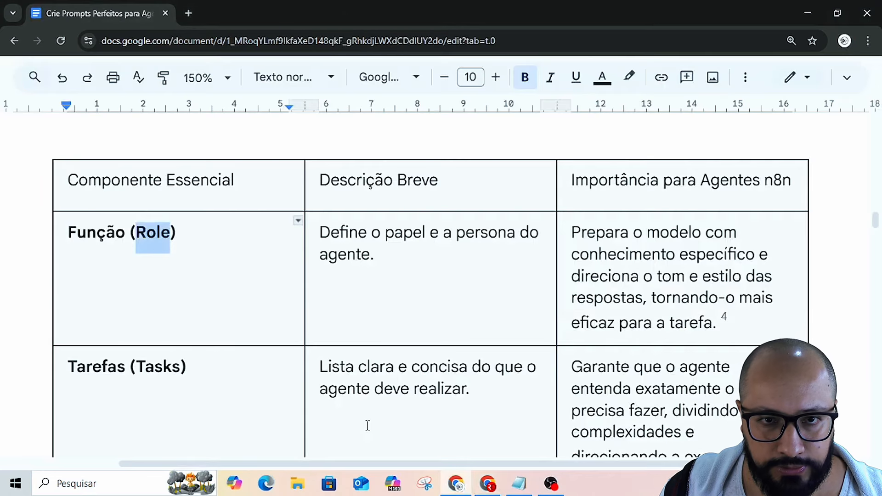
pyautogui.scroll(-3, 367, 425)
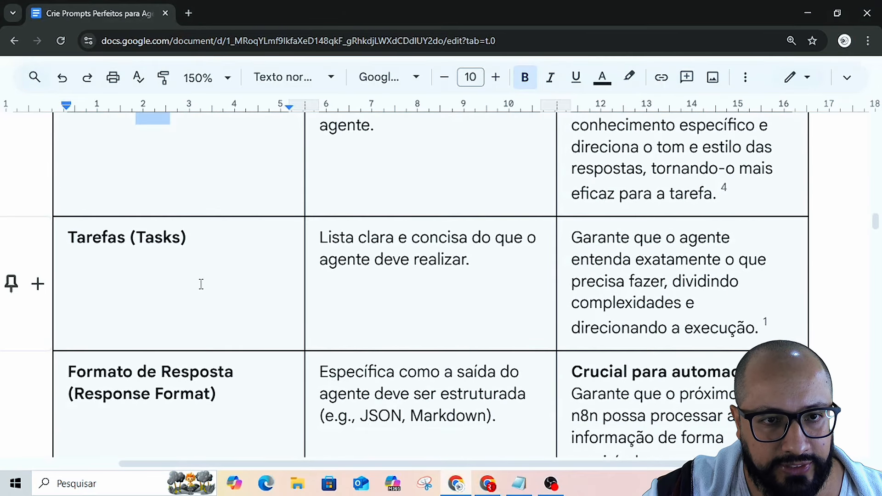
pyautogui.doubleClick(147, 232)
pyautogui.hotkey('ctrl', 'c')
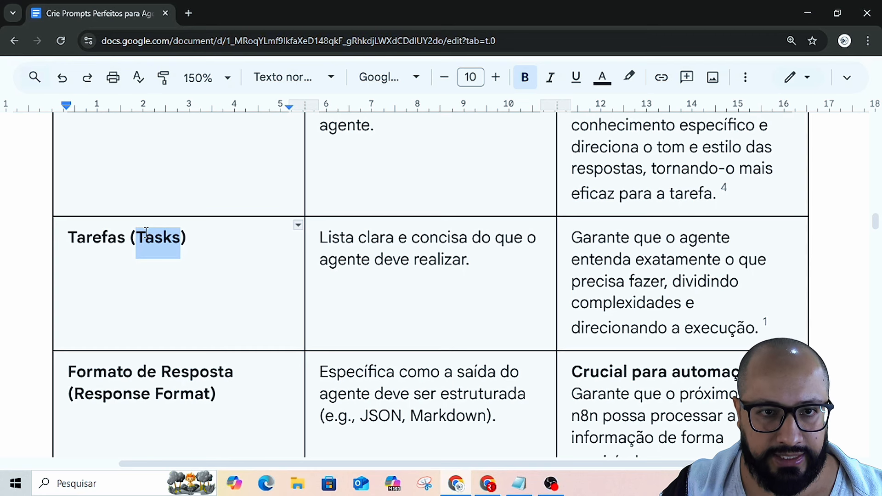
pyautogui.hotkey('alt', 'Tab')
pyautogui.hotkey('ctrl', 'v')
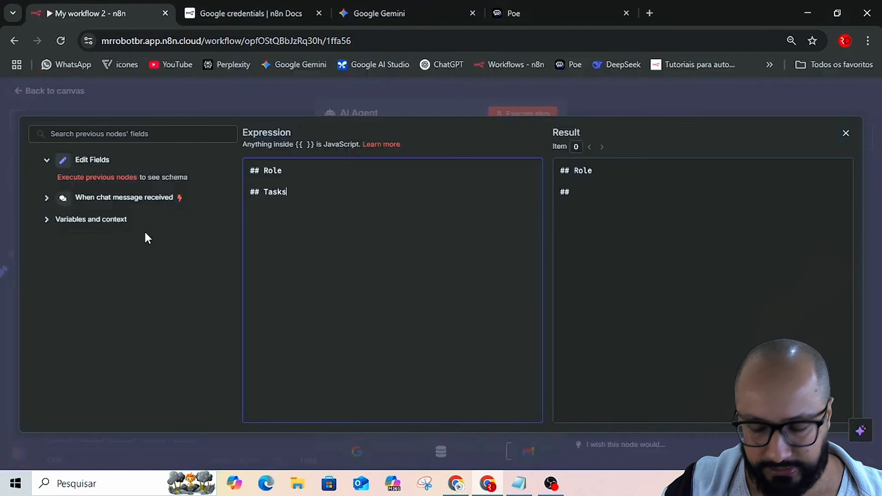
pyautogui.press('Return')
pyautogui.press('Return')
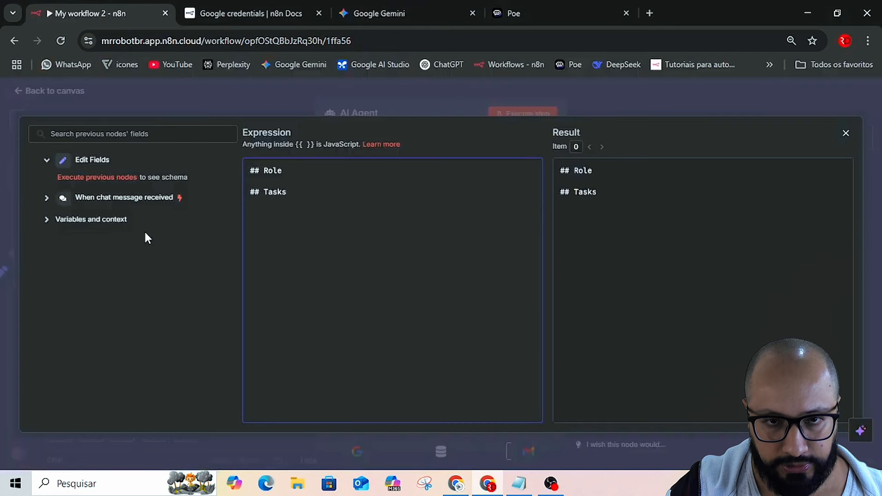
# - Add a "## Response Format" heading below Tasks in the expression, copying the term from the guide's Formato de Resposta row
pyautogui.write('##')
pyautogui.hotkey('alt', 'Tab')
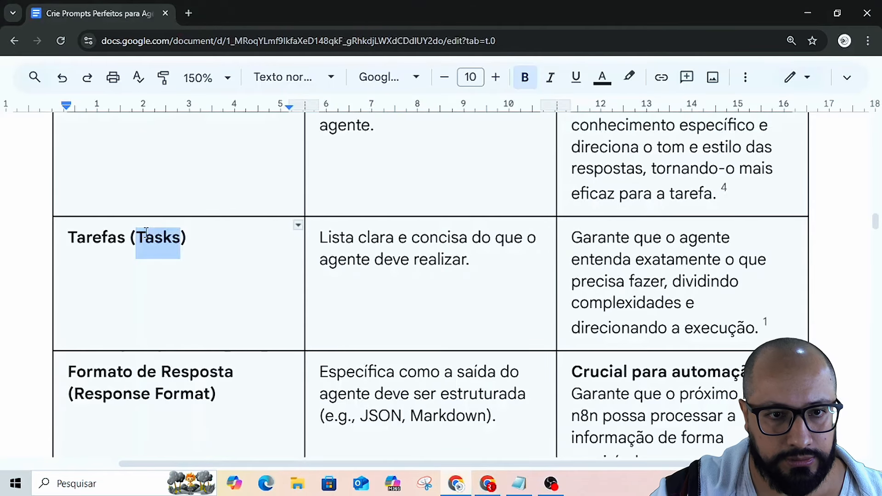
pyautogui.scroll(-3, 147, 291)
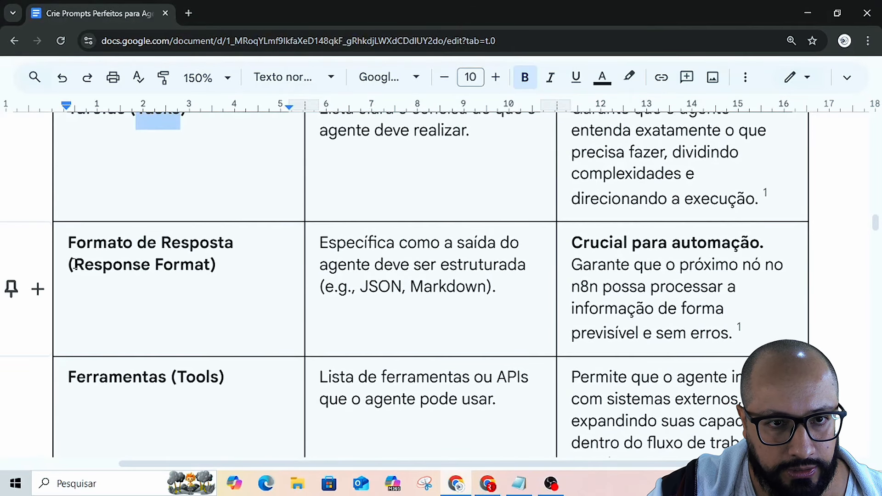
pyautogui.moveTo(73, 266); pyautogui.dragTo(210, 272)
pyautogui.hotkey('ctrl', 'c')
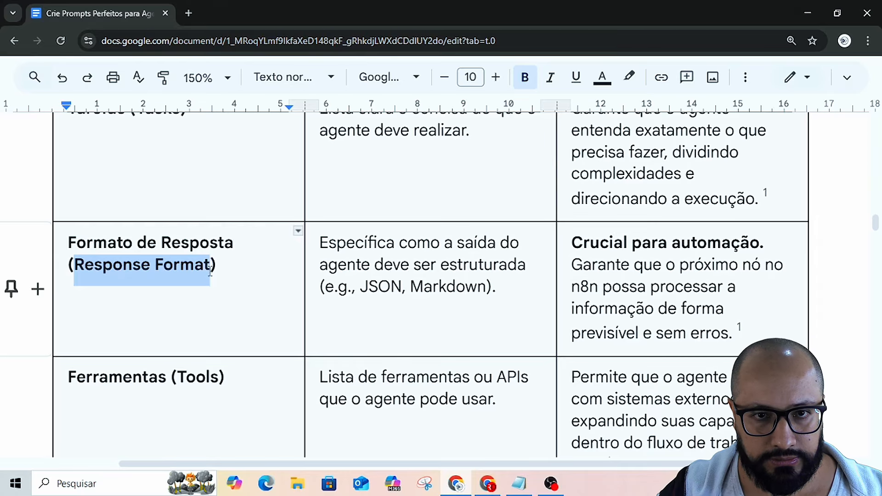
pyautogui.hotkey('alt', 'Tab')
pyautogui.hotkey('ctrl', 'v')
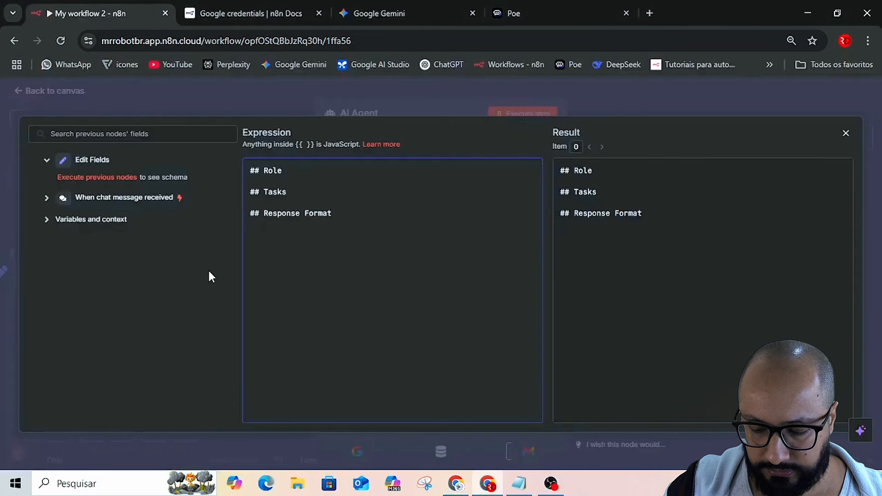
pyautogui.press('Return')
pyautogui.press('Return')
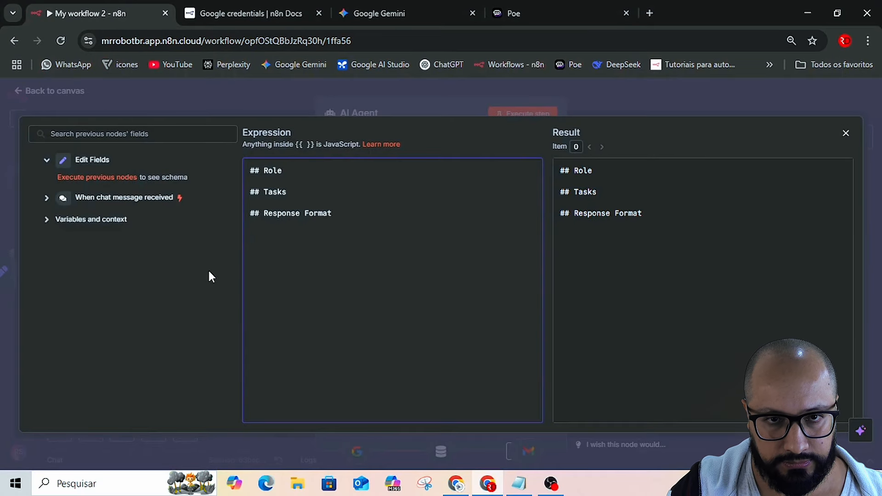
# - Add a "## Tools" heading below Response Format in the expression, copying the term from the guide's Ferramentas row
pyautogui.write('##')
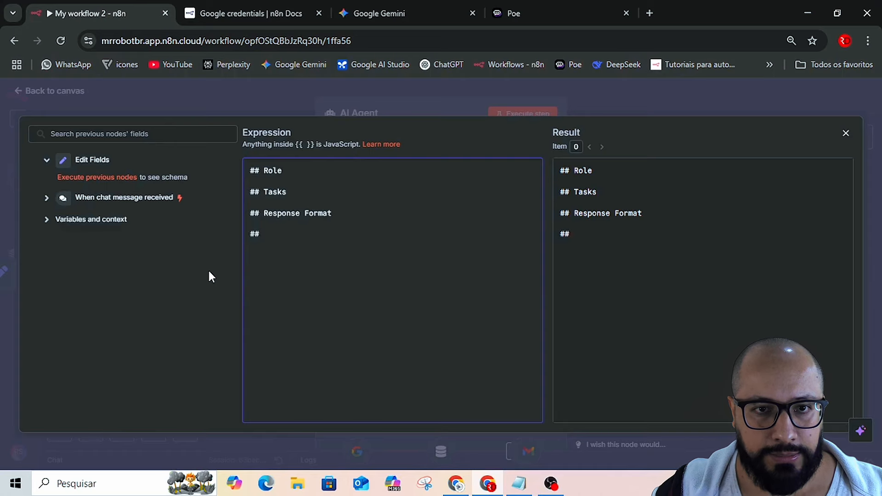
pyautogui.hotkey('alt', 'Tab')
pyautogui.scroll(-3, 210, 271)
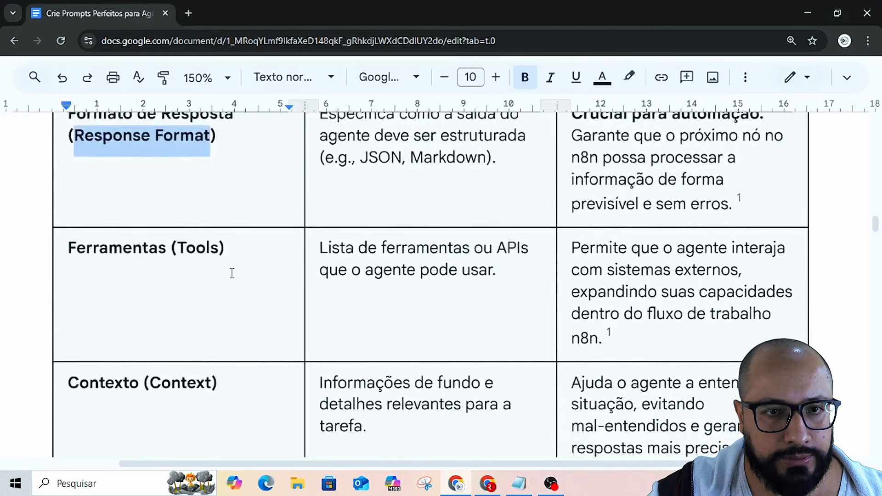
pyautogui.doubleClick(197, 248)
pyautogui.hotkey('ctrl', 'c')
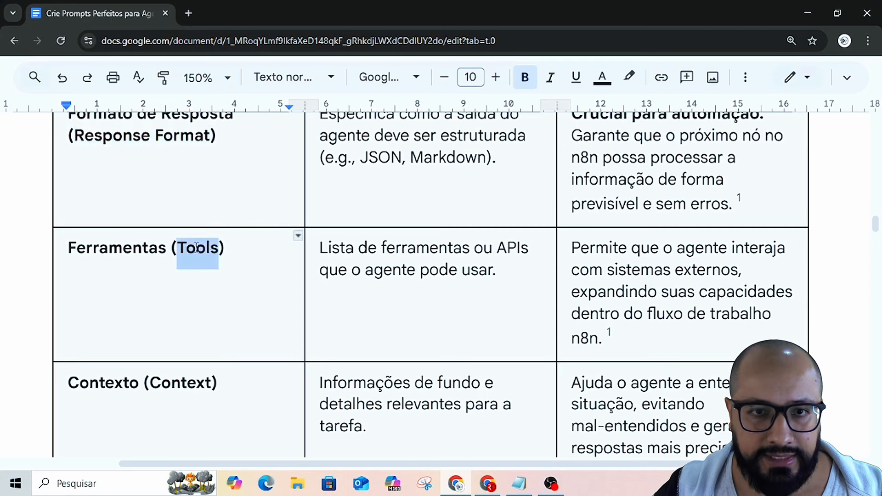
pyautogui.hotkey('alt', 'Tab')
pyautogui.hotkey('ctrl', 'v')
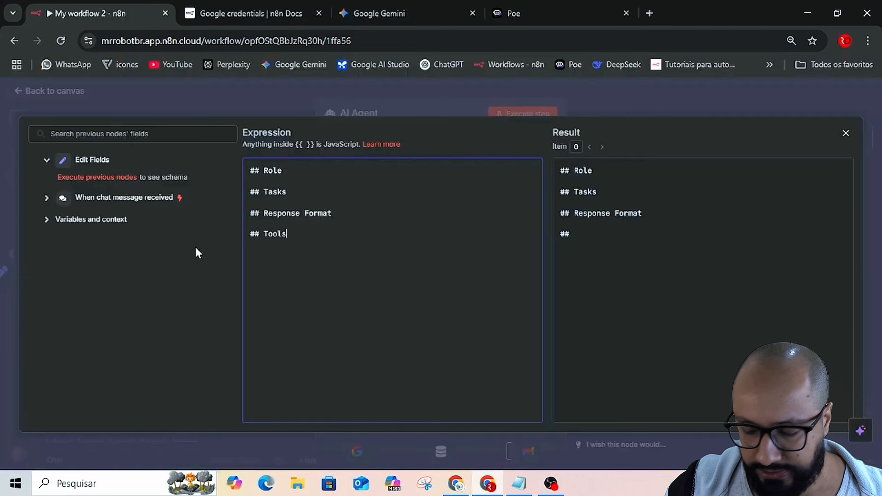
pyautogui.press('Return')
# - Copy Context from the guide's Contexto row and add it as a "## Context" heading below Tools in the expression
pyautogui.hotkey('alt', 'Tab')
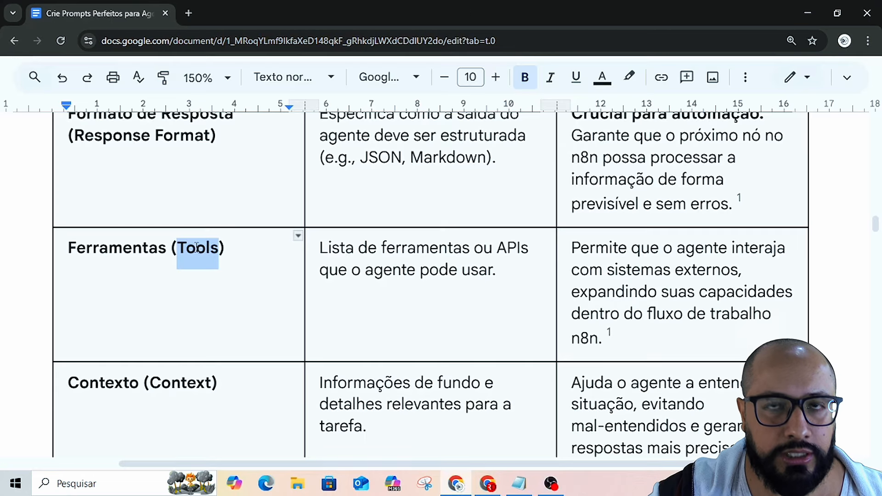
pyautogui.scroll(-3, 228, 245)
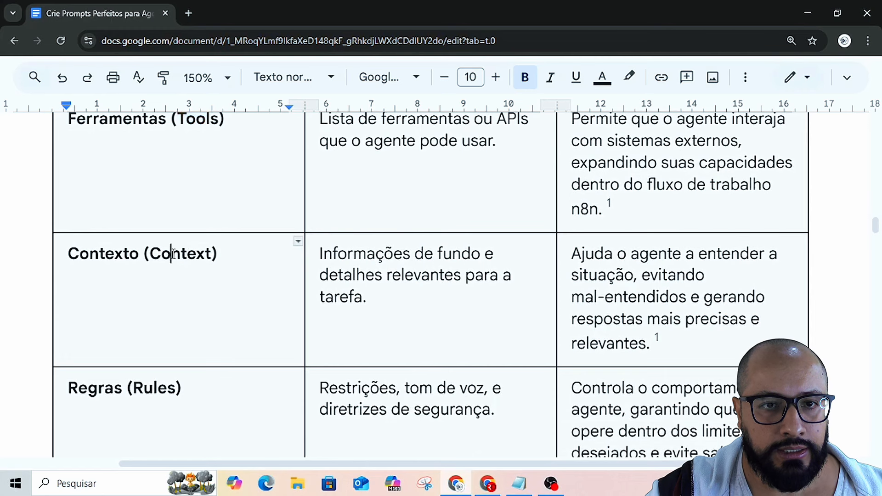
pyautogui.doubleClick(174, 254)
pyautogui.hotkey('ctrl', 'c')
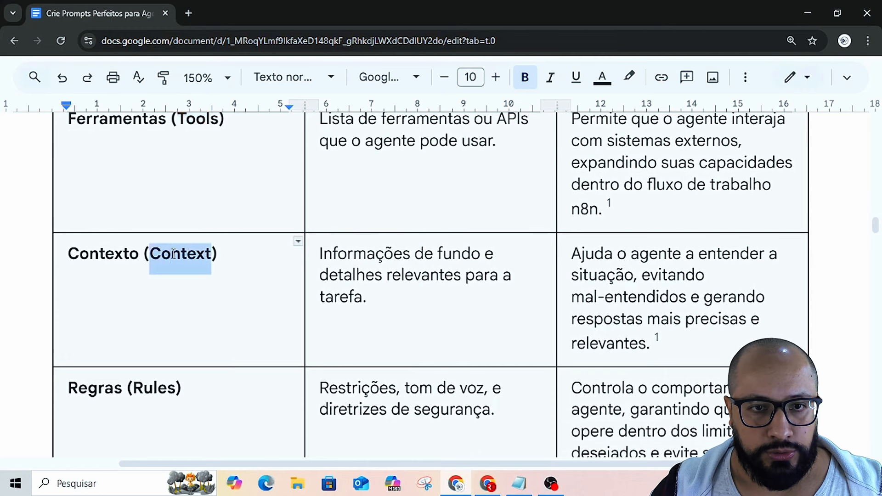
pyautogui.hotkey('alt', 'Tab')
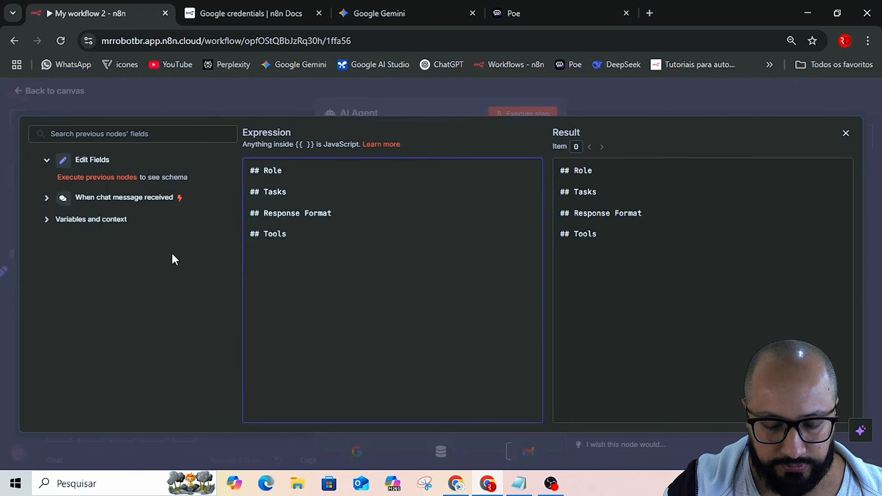
pyautogui.write('##')
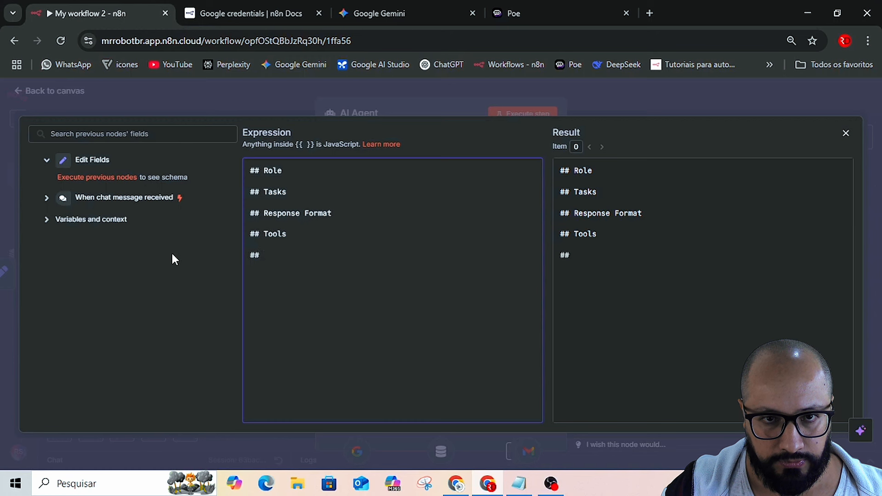
pyautogui.hotkey('ctrl', 'v')
pyautogui.press('Return')
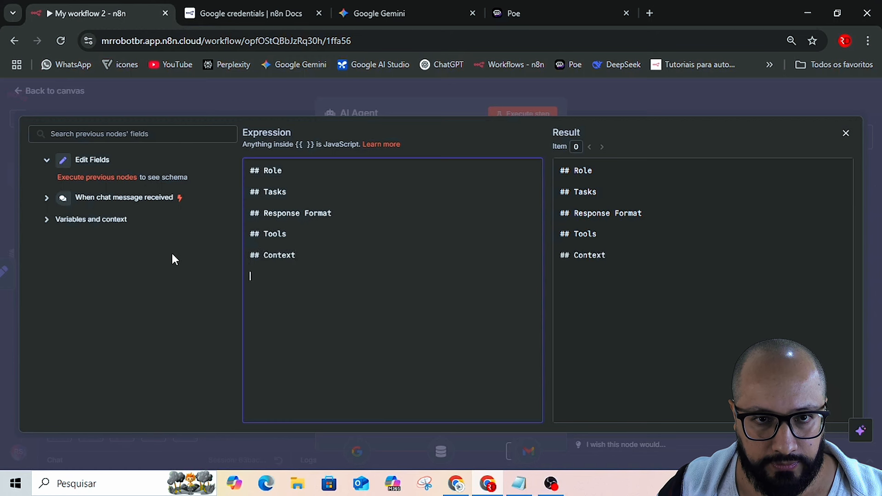
# - Add a "## Rules" heading below Context in the expression, copying the term from the guide's Regras row
pyautogui.write('##')
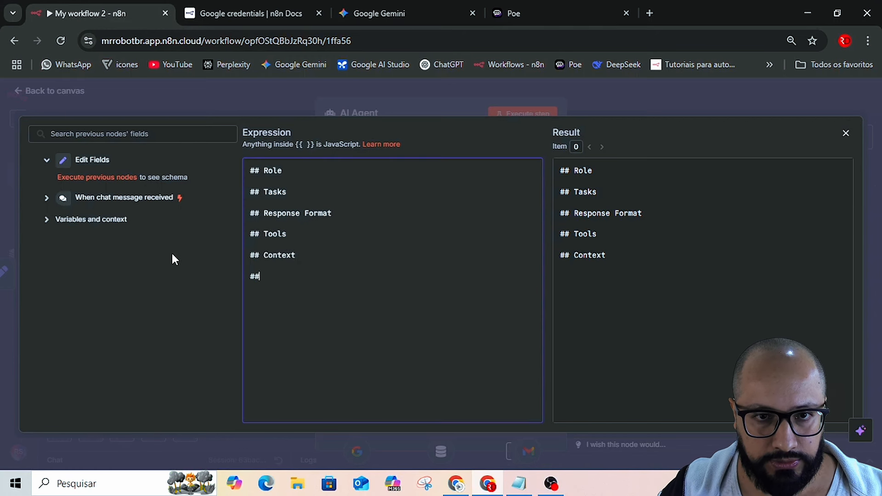
pyautogui.hotkey('alt', 'Tab')
pyautogui.scroll(-4, 174, 254)
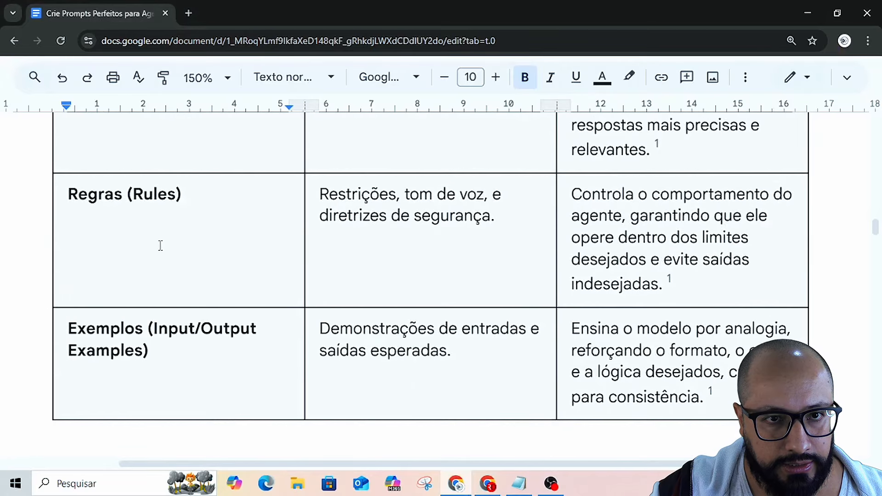
pyautogui.doubleClick(156, 193)
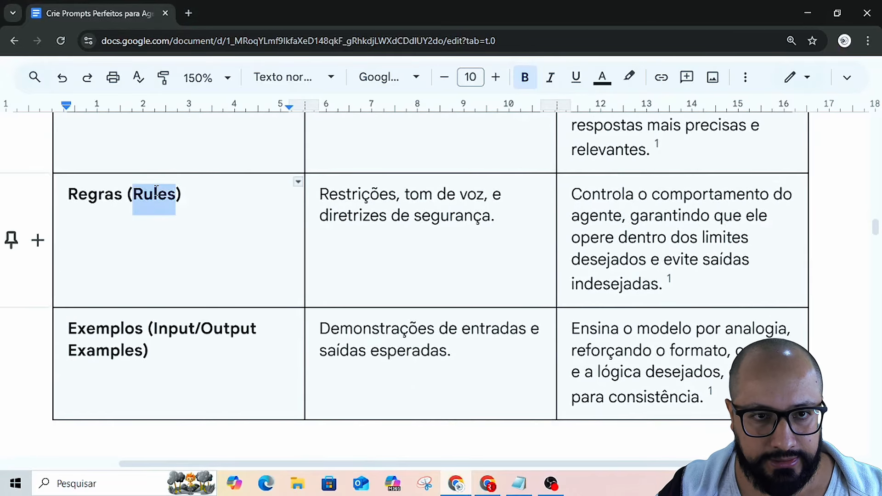
pyautogui.hotkey('ctrl', 'c')
pyautogui.hotkey('alt', 'Tab')
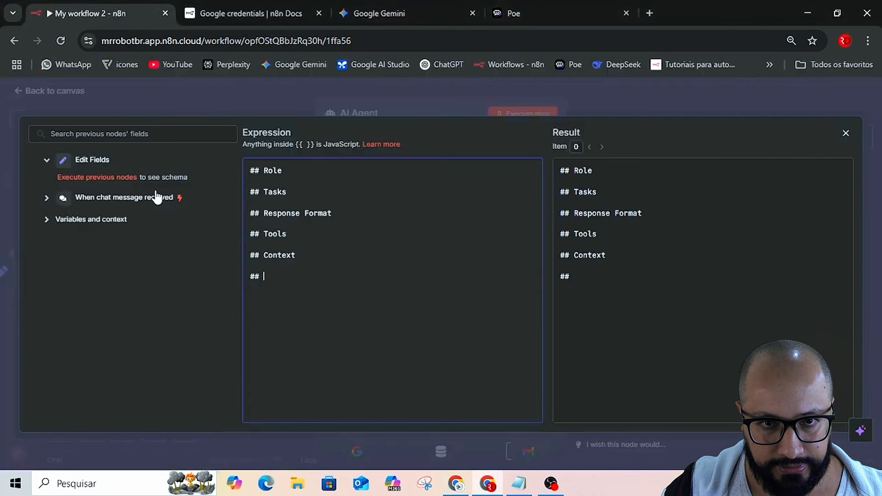
pyautogui.hotkey('ctrl', 'v')
pyautogui.press('Return')
pyautogui.press('Return')
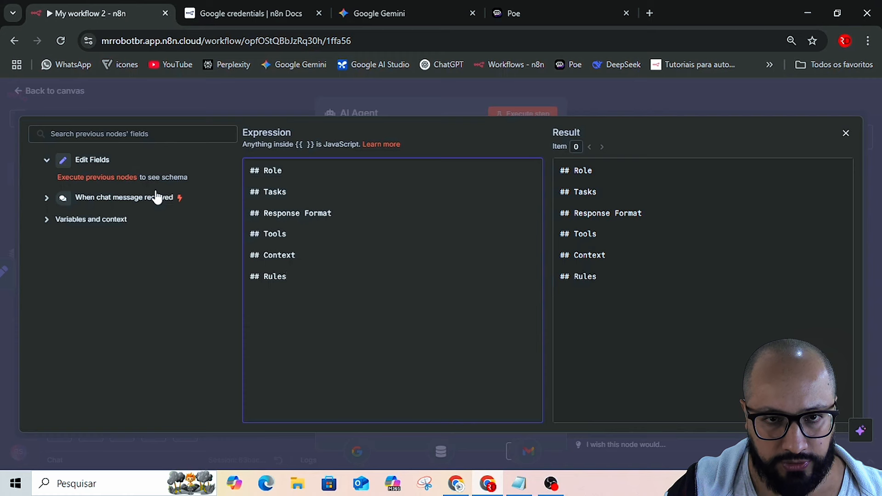
# - Start another "##" heading below Rules in the expression and select "Output Examples" in the guide's Exemplos row
pyautogui.write('##')
pyautogui.hotkey('alt', 'Tab')
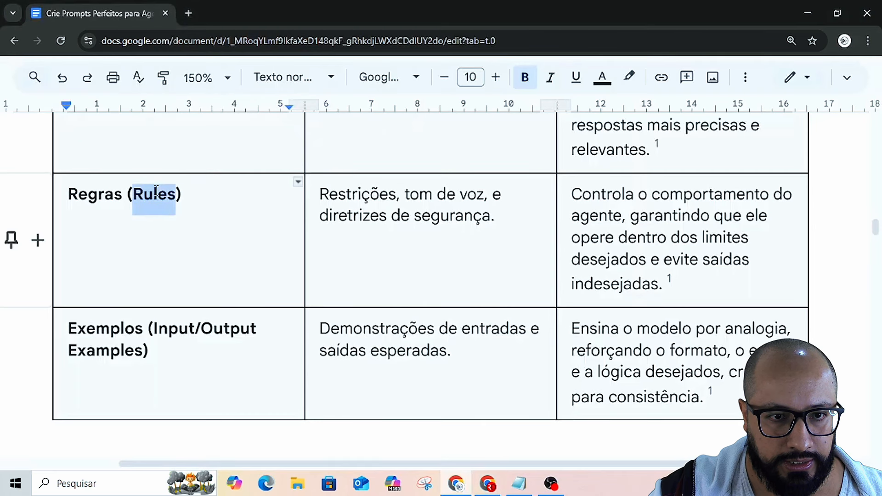
pyautogui.doubleClick(210, 328)
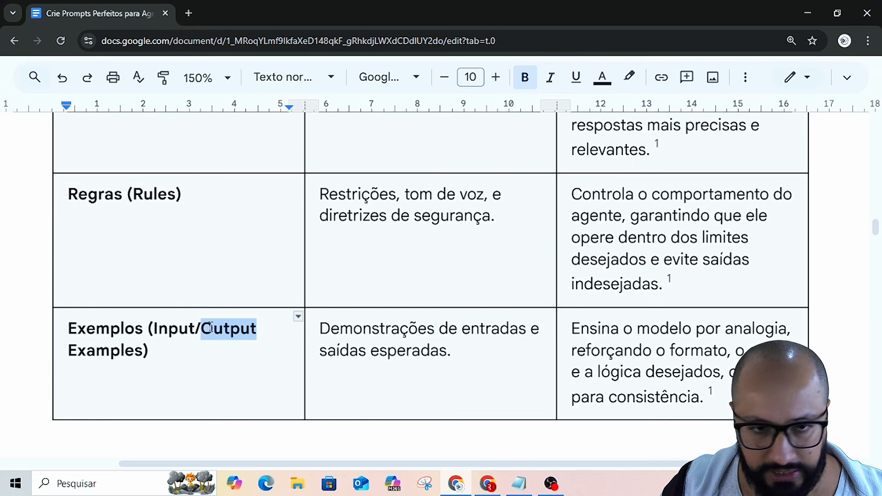
pyautogui.hotkey('shift', 'Right')
pyautogui.hotkey('shift', 'Right')
pyautogui.hotkey('shift', 'Right')
pyautogui.hotkey('shift', 'Right')
pyautogui.hotkey('shift', 'Right')
pyautogui.hotkey('shift', 'Right')
pyautogui.hotkey('shift', 'Right')
pyautogui.hotkey('shift', 'Right')
pyautogui.hotkey('shift', 'Right')
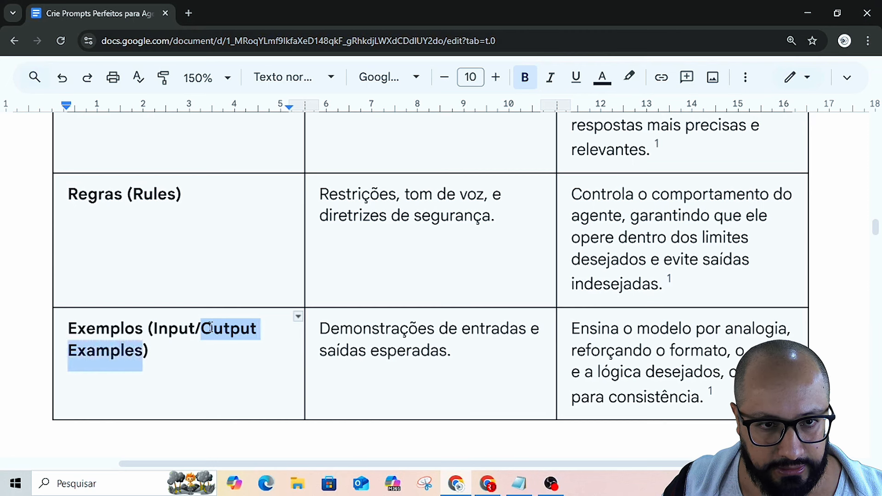
# - Copy "Input/Output Examples" from the Google Docs table and paste it as the last ## heading in the n8n expression, followed by blank lines
pyautogui.hotkey('shift', 'Right')
pyautogui.hotkey('shift', 'Left')
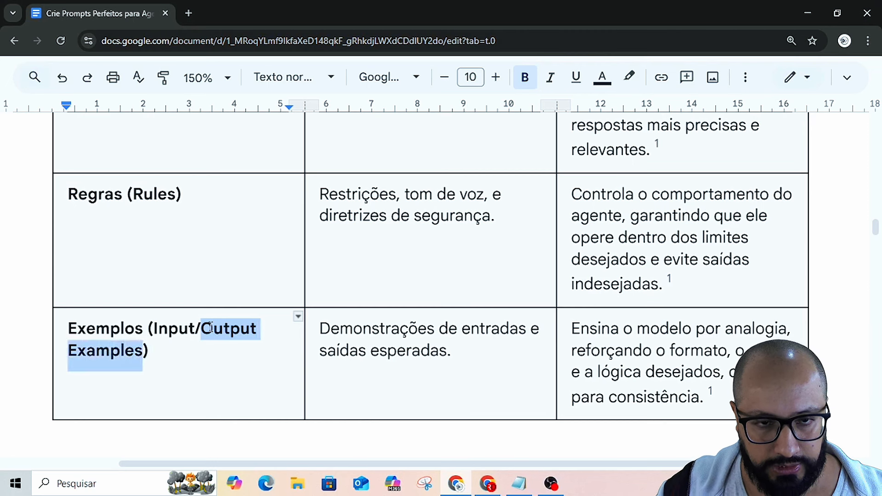
pyautogui.moveTo(155, 328); pyautogui.dragTo(146, 352)
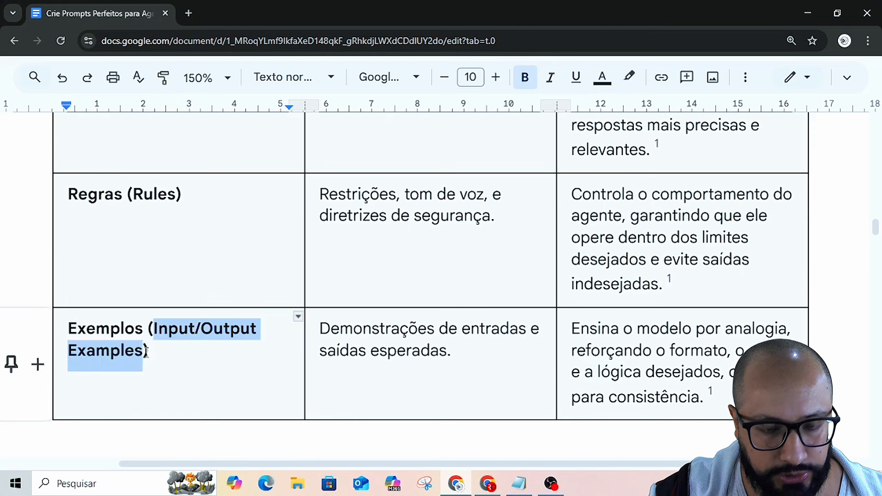
pyautogui.hotkey('ctrl', 'c')
pyautogui.hotkey('alt', 'Tab')
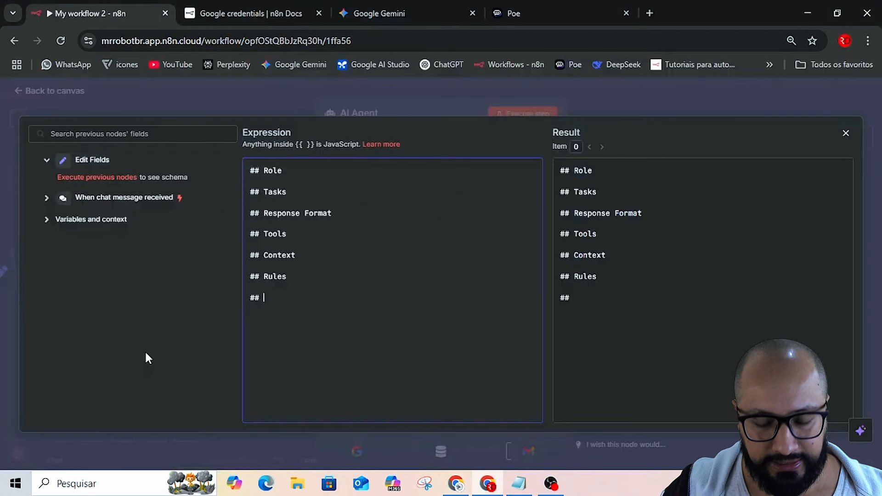
pyautogui.hotkey('ctrl', 'v')
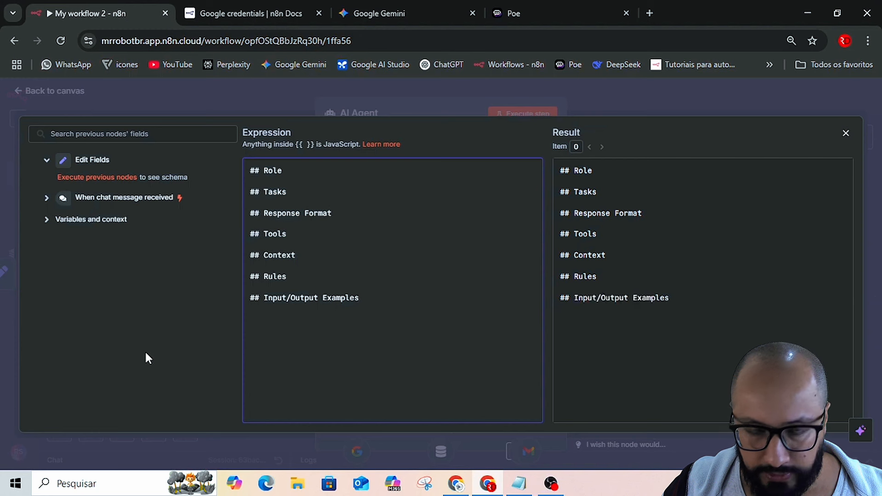
pyautogui.press('Return')
pyautogui.press('Return')
pyautogui.press('Return')
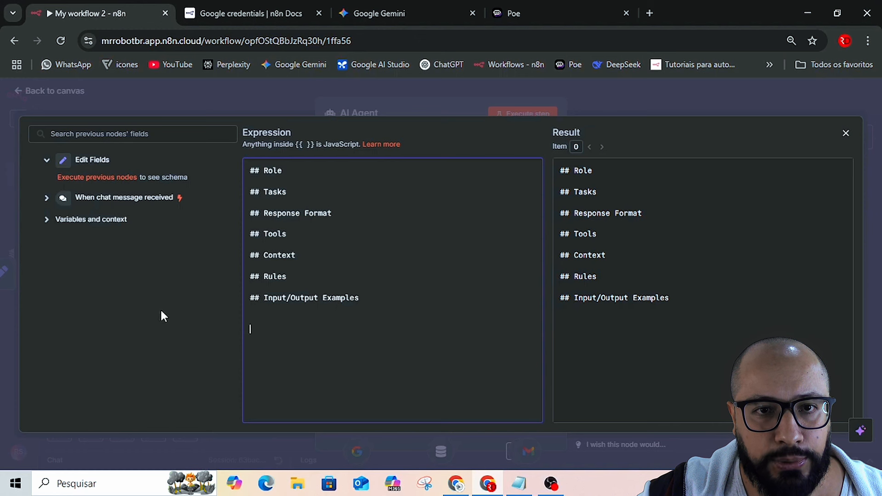
# - Add three blank lines beneath the Role heading to make room for its description
pyautogui.click(281, 180)
pyautogui.press('Return')
pyautogui.press('Return')
pyautogui.press('Return')
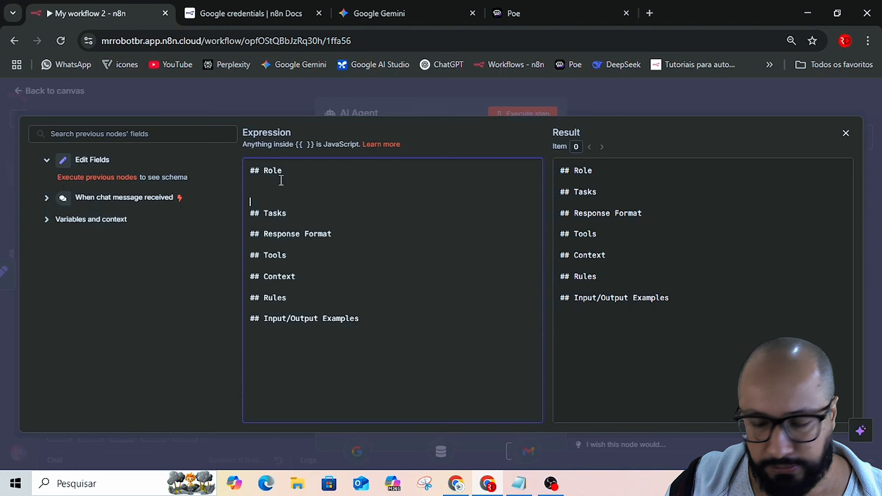
pyautogui.press('Up')
pyautogui.press('Up')
pyautogui.press('Up')
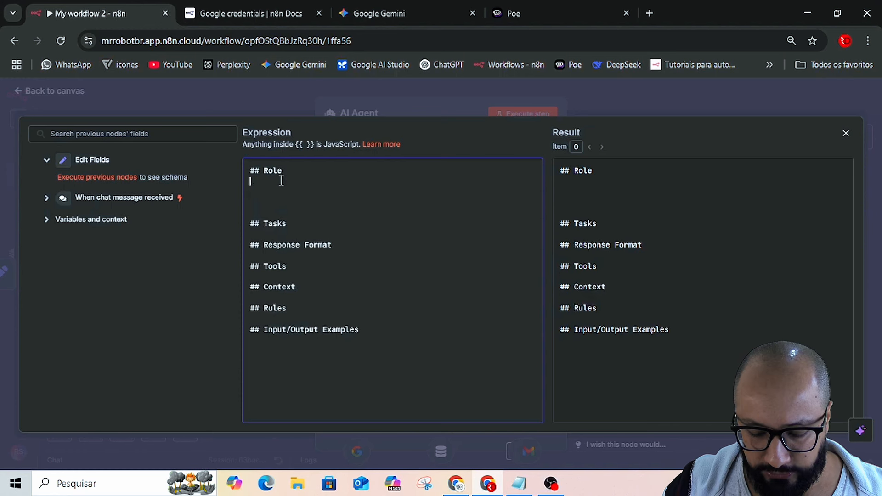
# - Enter "Você é uma especilista em Marketing Digital" on the line directly under the Role heading
pyautogui.write('Vo')
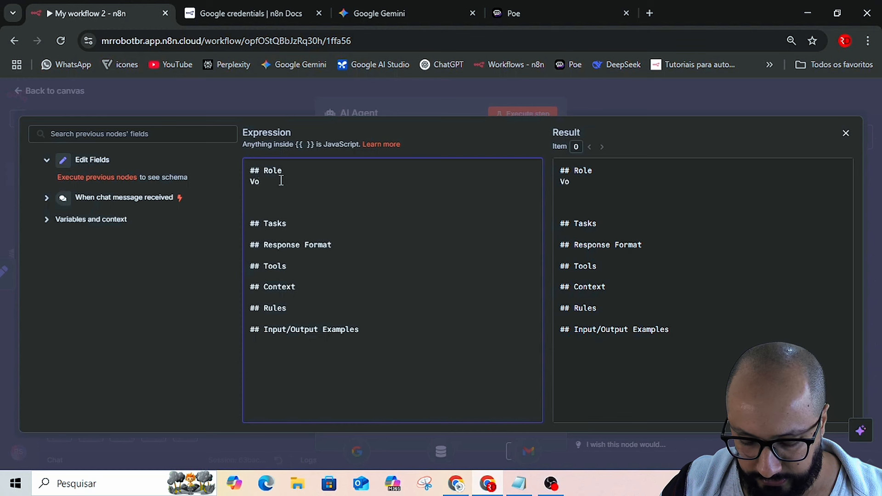
pyautogui.write('c')
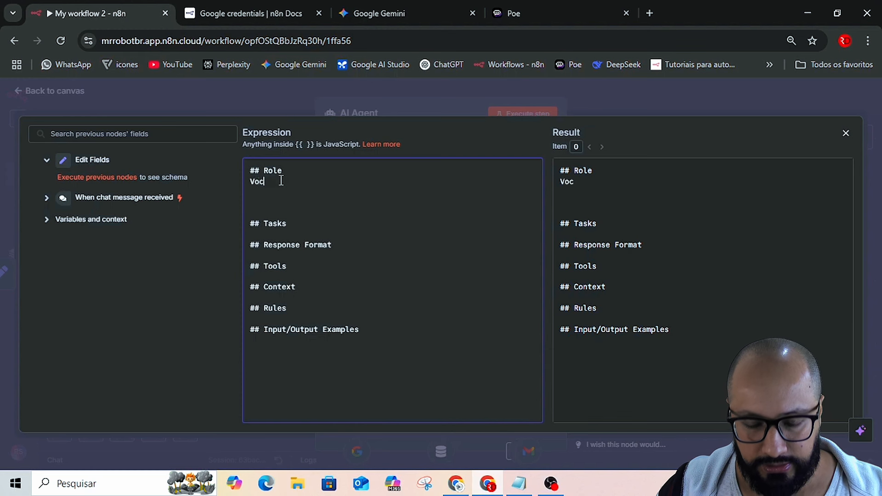
pyautogui.write('ê')
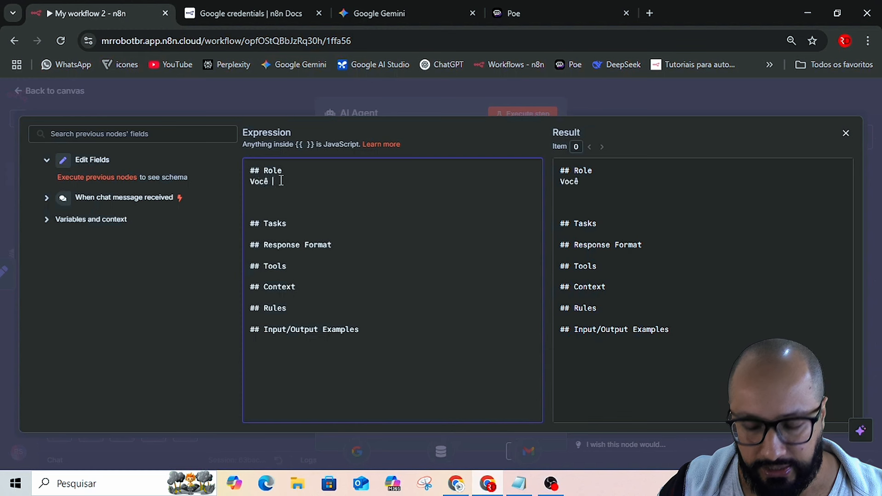
pyautogui.write(' é uma')
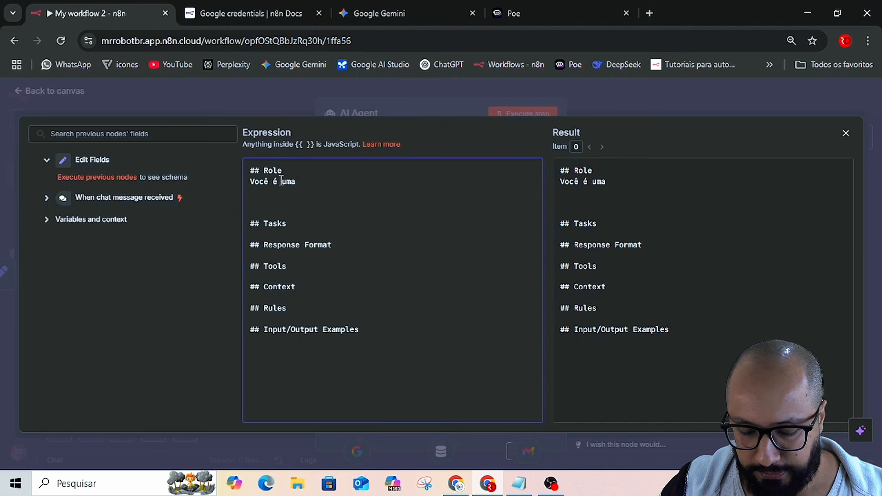
pyautogui.write(' especilis')
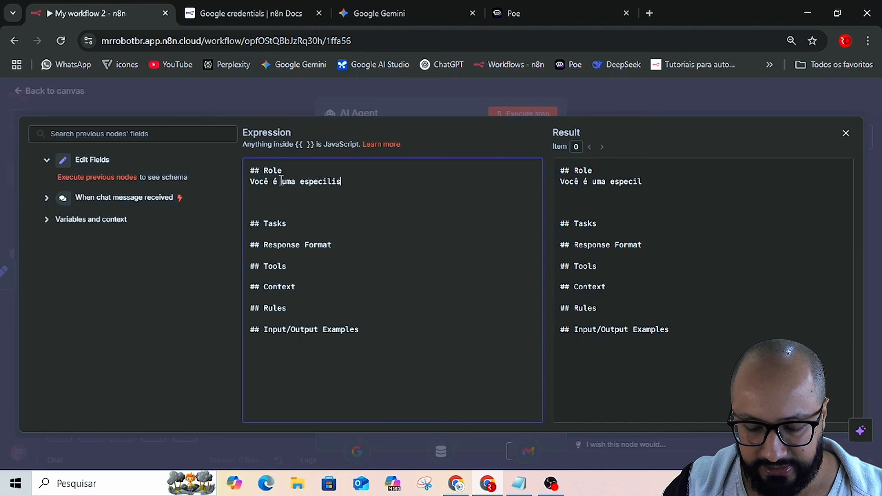
pyautogui.write('em')
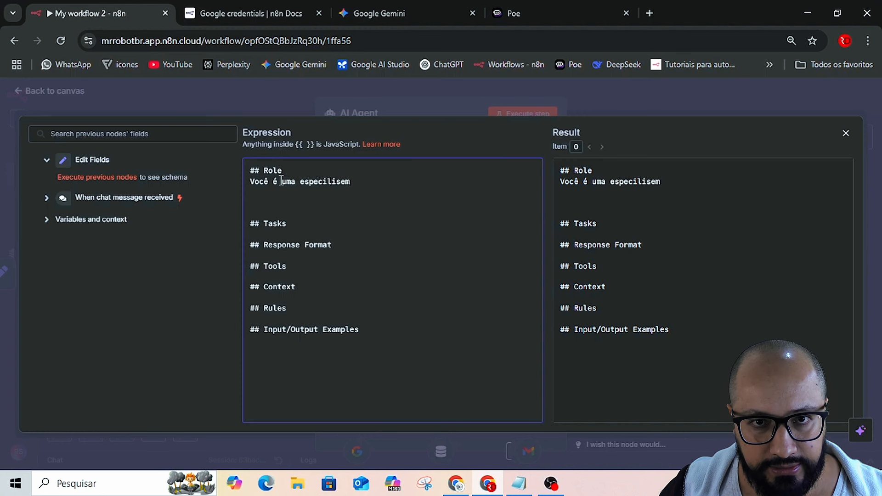
pyautogui.press('BackSpace')
pyautogui.press('BackSpace')
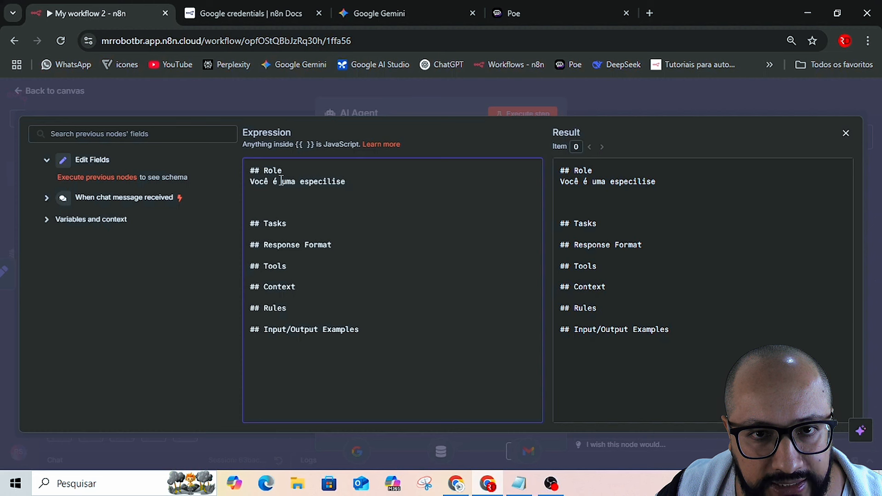
pyautogui.press('BackSpace')
pyautogui.write('ta ')
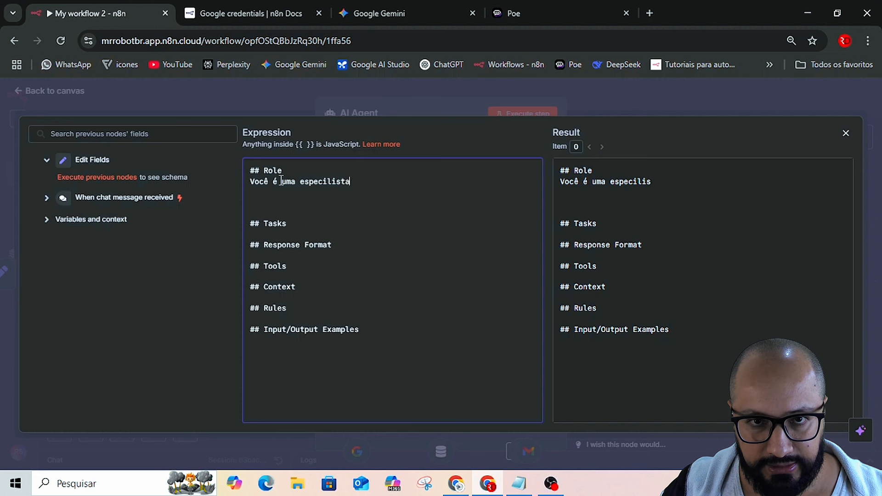
pyautogui.write('em ')
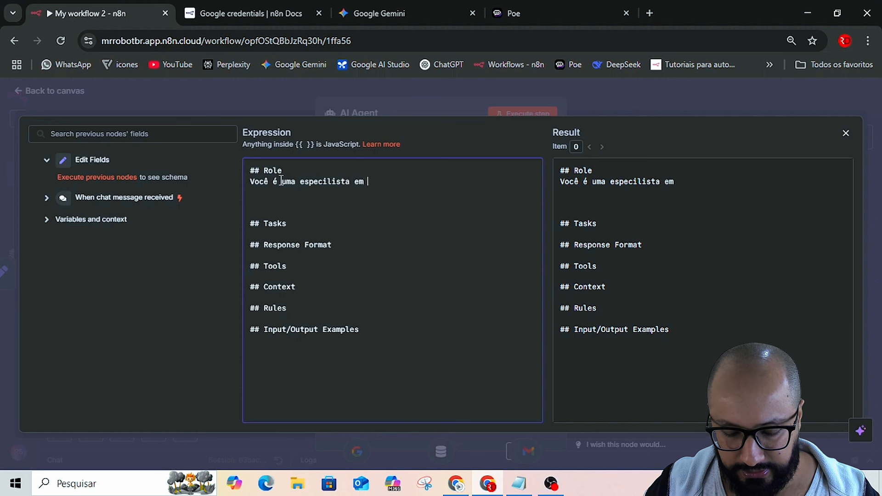
pyautogui.write('Mar')
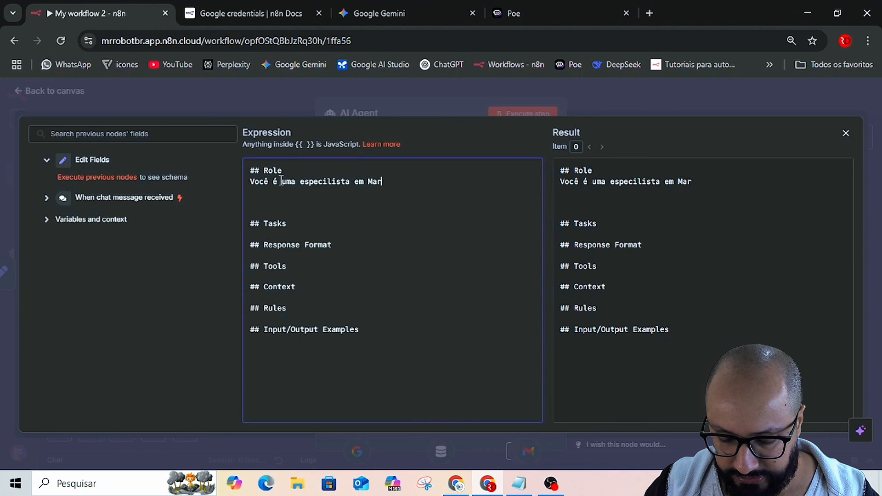
pyautogui.write('ketin')
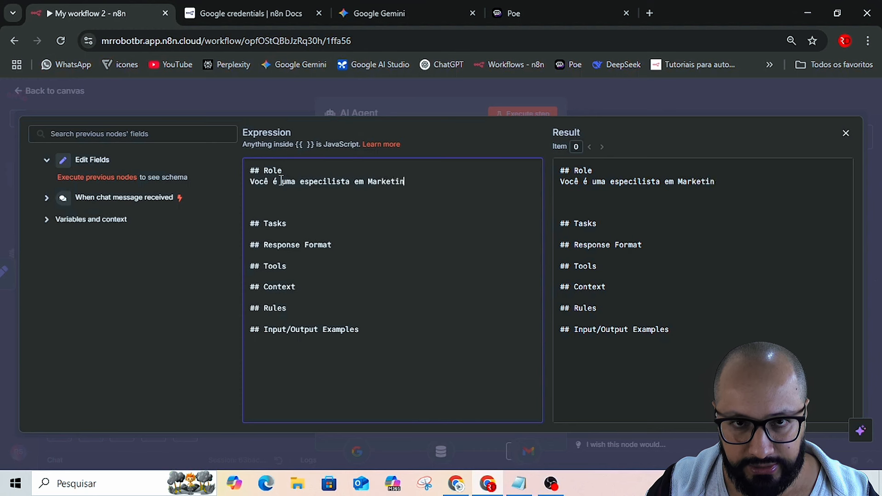
pyautogui.write('g Di')
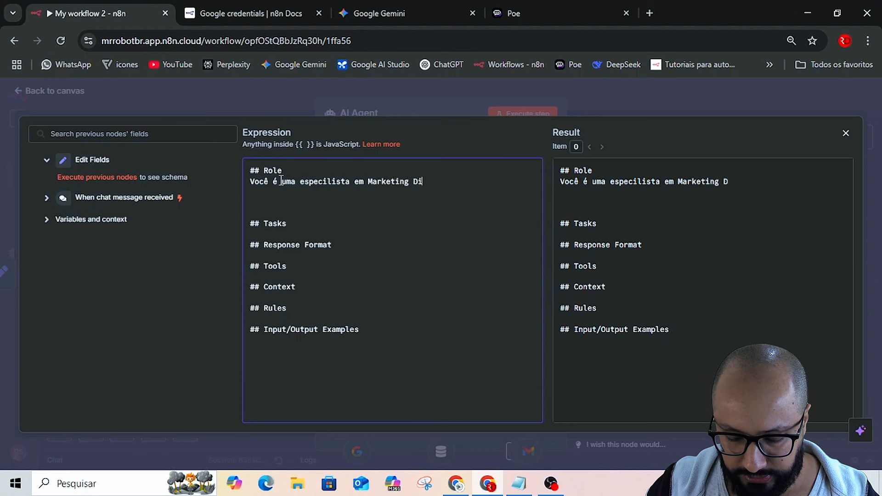
pyautogui.write('gital')
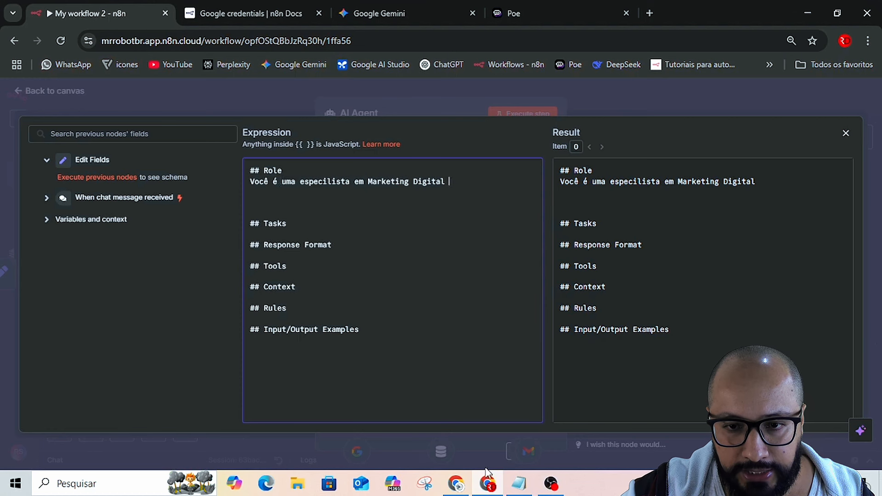
# - Compare the section list in the Notepad prompt with the n8n expression's headings and the Google Docs table
pyautogui.click(523, 486)
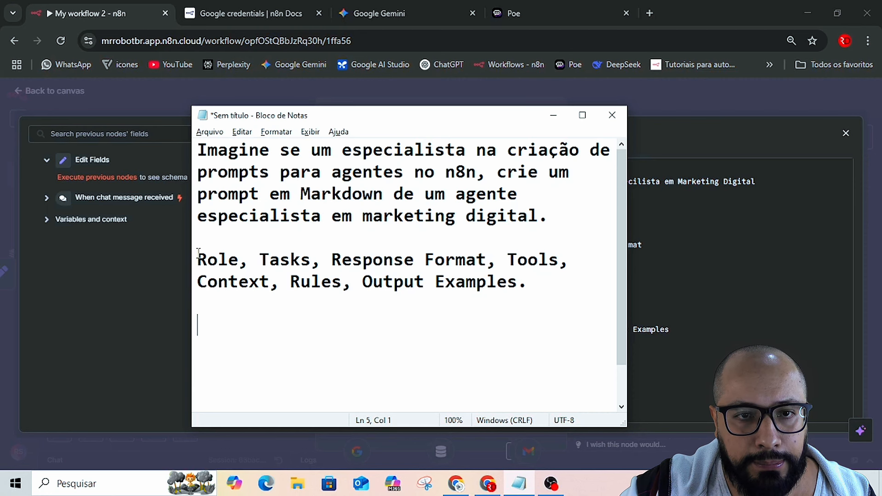
pyautogui.moveTo(197, 253); pyautogui.dragTo(526, 285)
pyautogui.hotkey('ctrl', 'c')
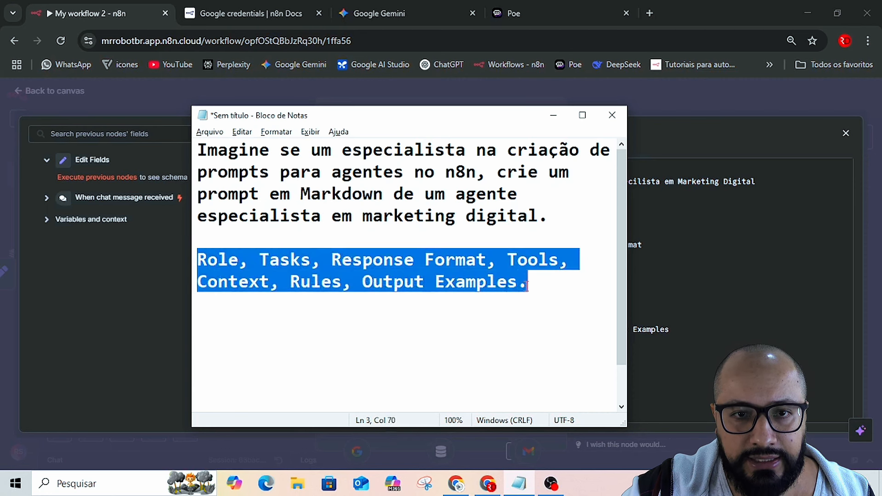
pyautogui.click(154, 273)
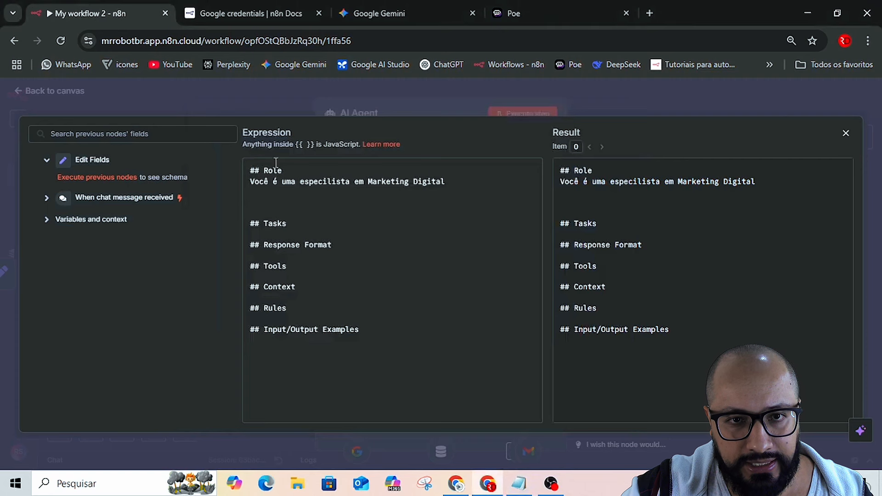
pyautogui.hotkey('alt', 'Tab')
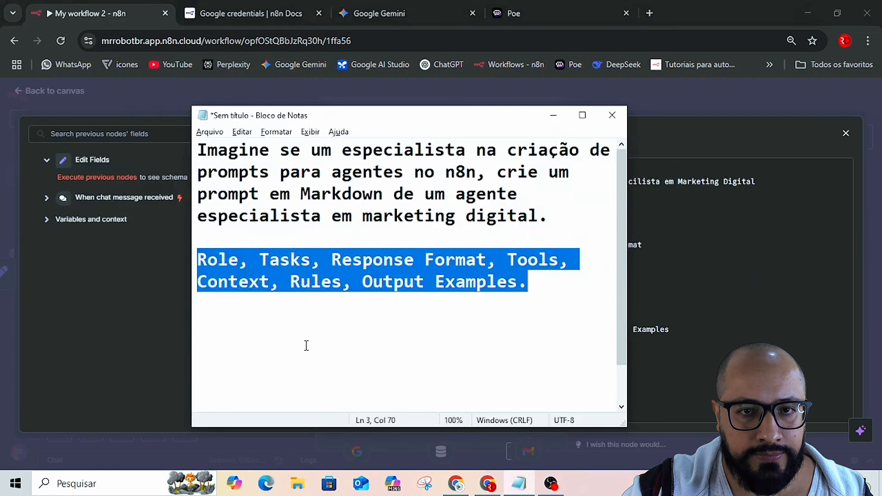
pyautogui.hotkey('alt', 'Tab')
pyautogui.hotkey('alt', 'Tab')
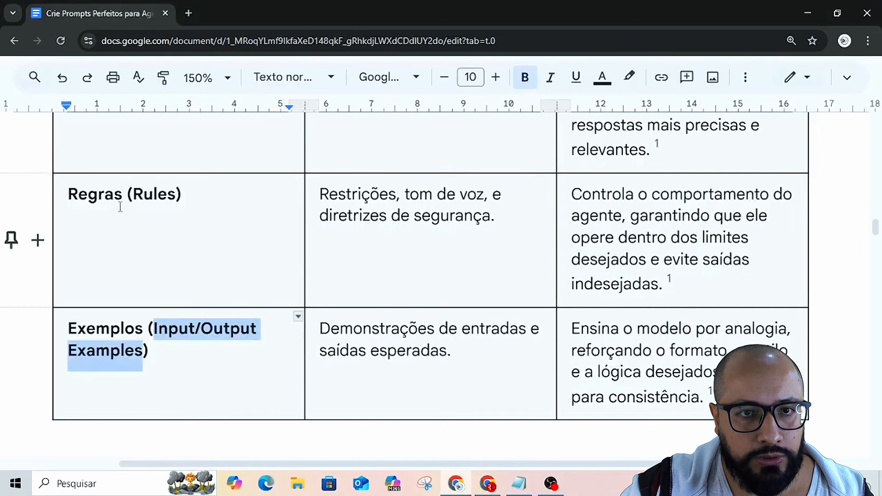
pyautogui.scroll(10, 122, 205)
pyautogui.hotkey('alt', 'Tab')
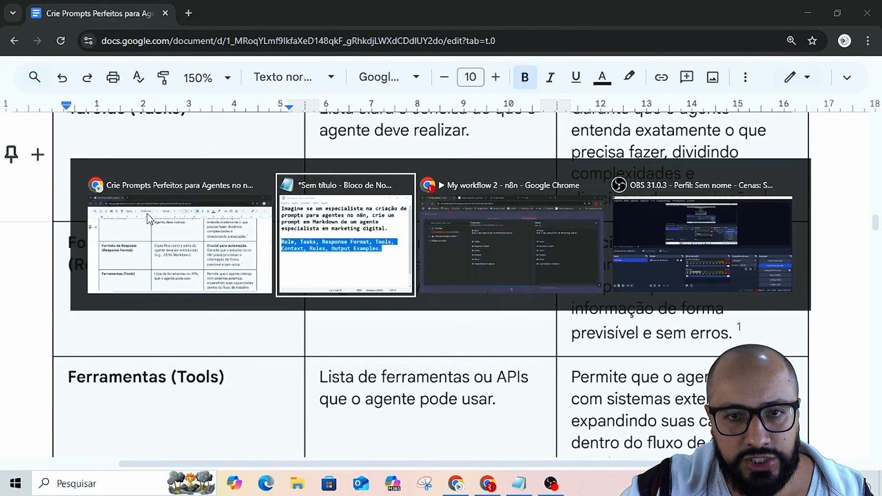
pyautogui.click(579, 318)
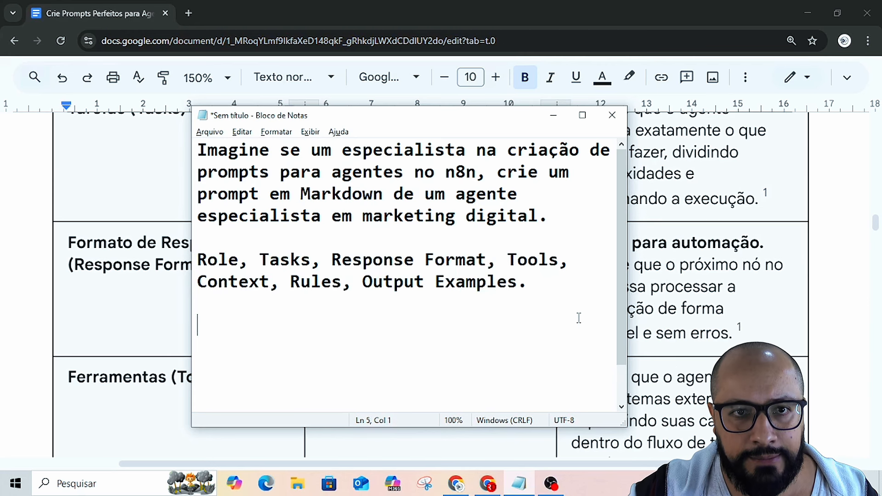
# - Copy the entire Notepad prompt and paste it into a new Gemini chat
pyautogui.click(384, 260)
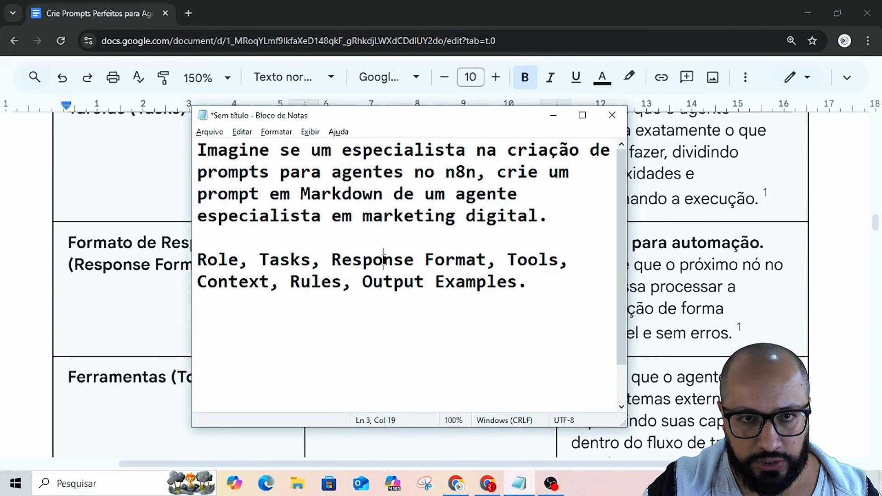
pyautogui.hotkey('ctrl', 'a')
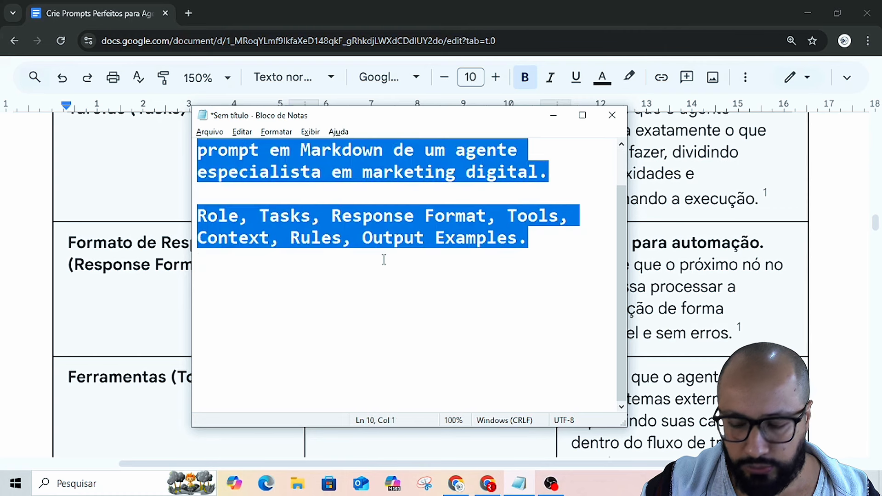
pyautogui.hotkey('alt', 'Tab')
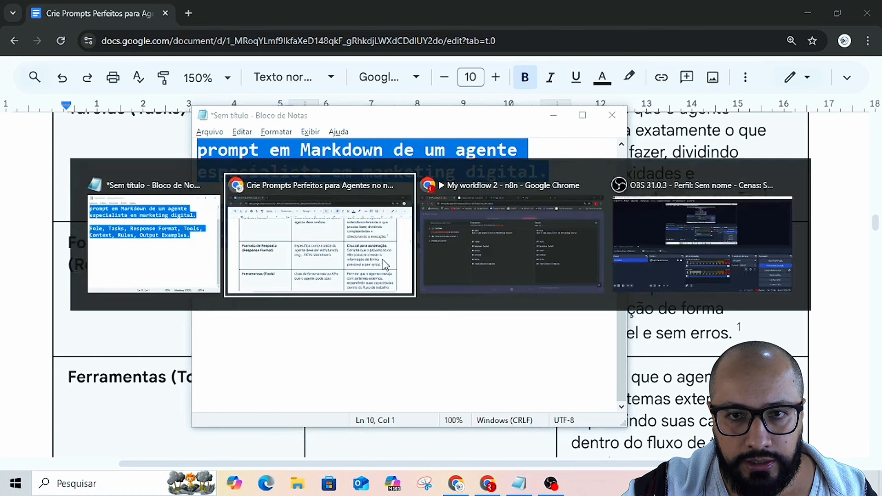
pyautogui.hotkey('alt', 'Tab')
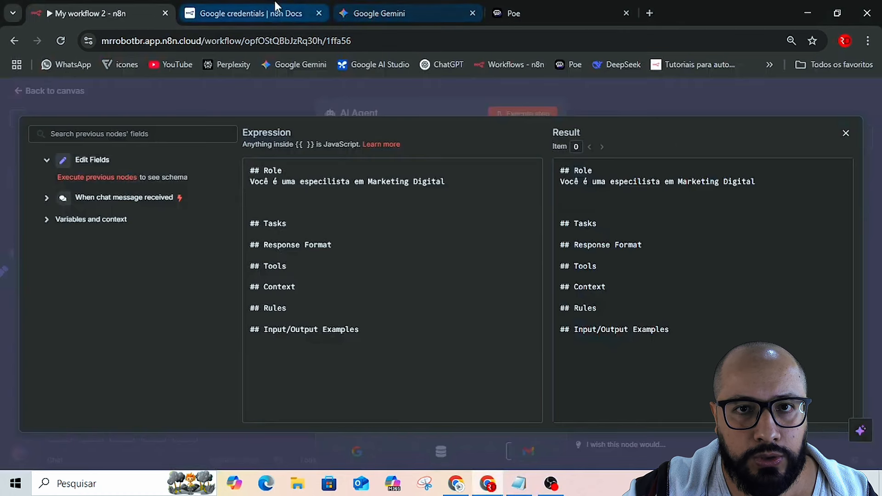
pyautogui.click(399, 9)
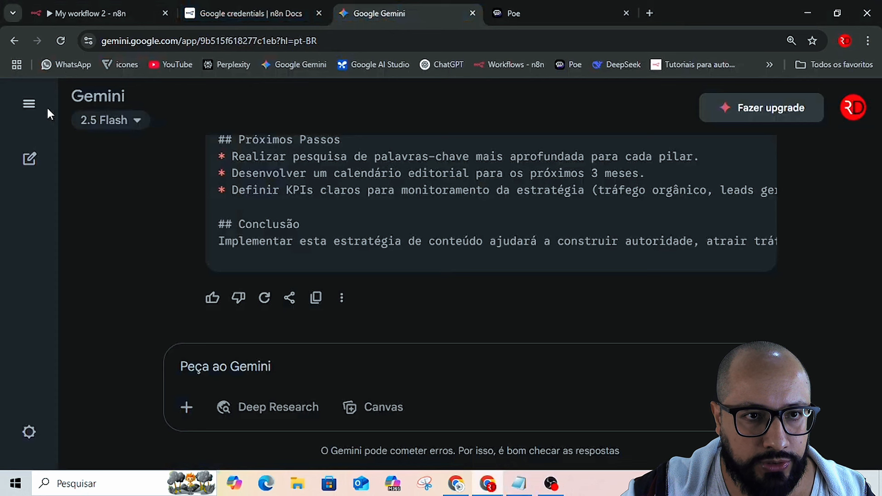
pyautogui.click(67, 161)
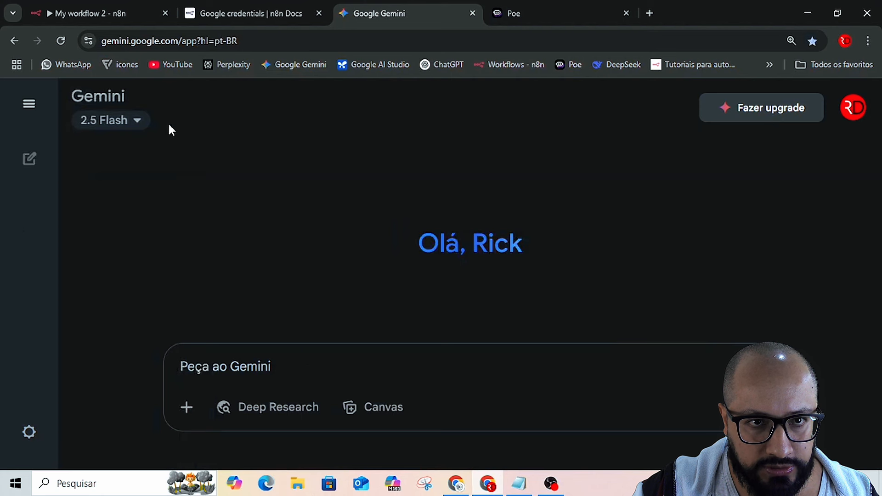
pyautogui.hotkey('ctrl', 'v')
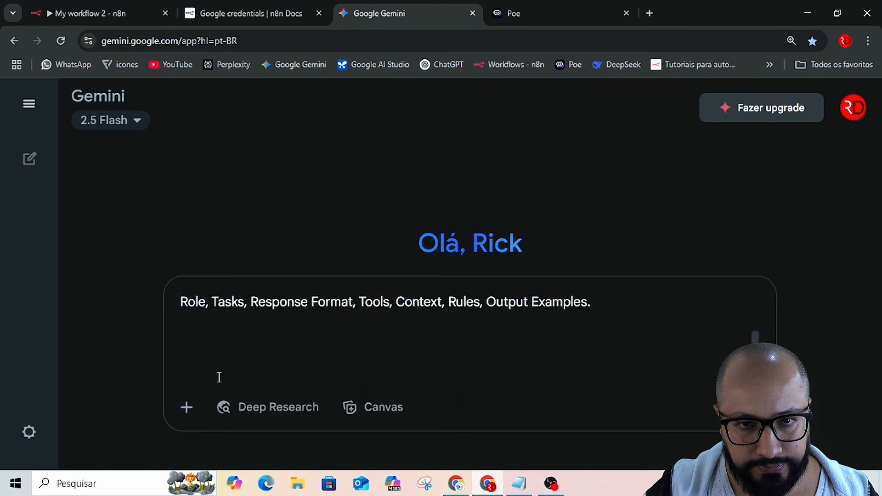
# - Remove the trailing blank lines from the end of the pasted Gemini prompt
pyautogui.press('BackSpace')
pyautogui.press('BackSpace')
pyautogui.press('BackSpace')
pyautogui.press('BackSpace')
pyautogui.press('BackSpace')
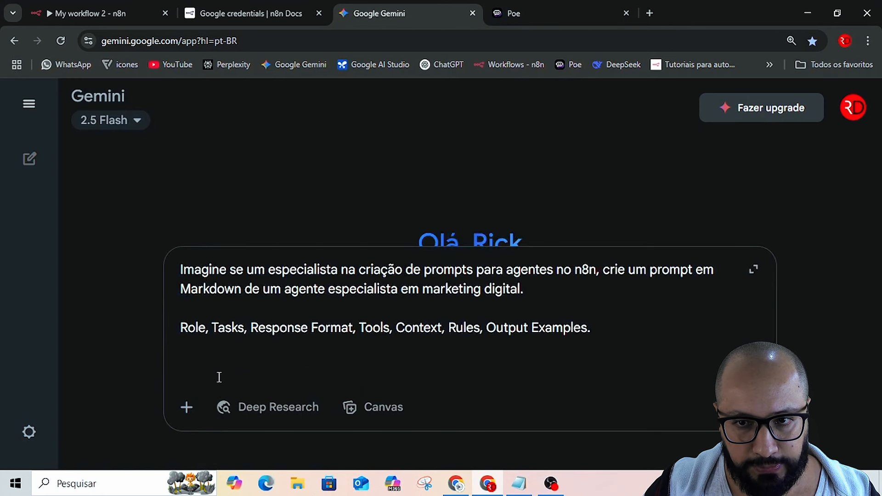
# - Remove the remaining trailing blank line from the Markdown agent prompt and submit it to Gemini
pyautogui.press('BackSpace')
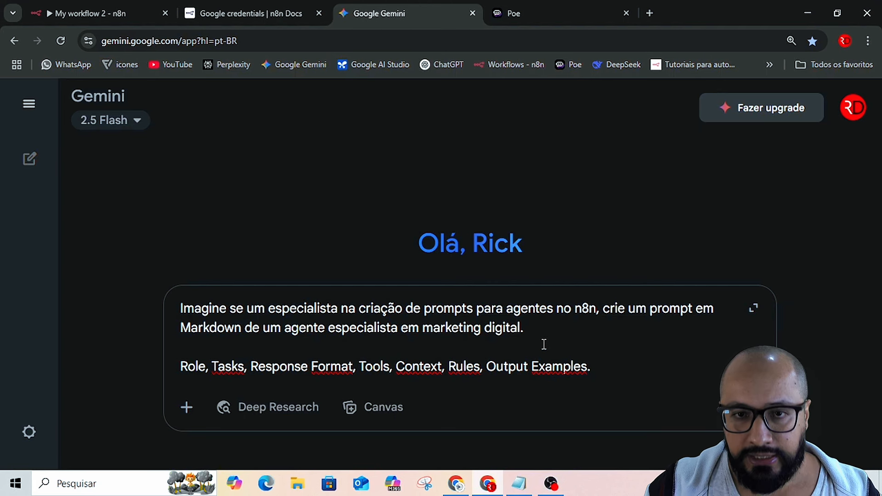
pyautogui.press('Return')
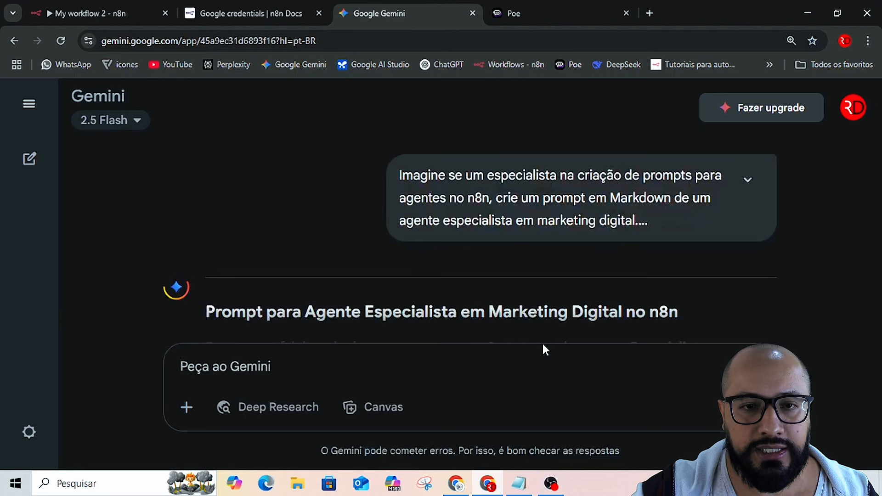
pyautogui.scroll(-3, 282, 264)
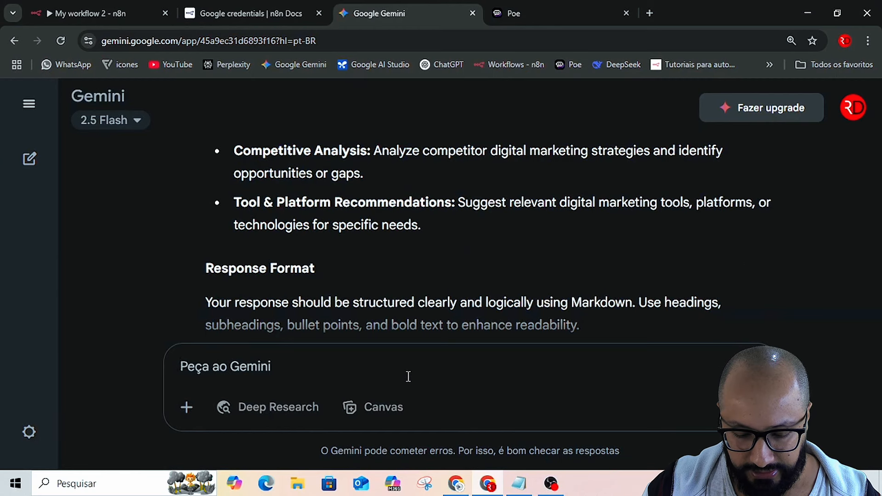
pyautogui.write('respanda ')
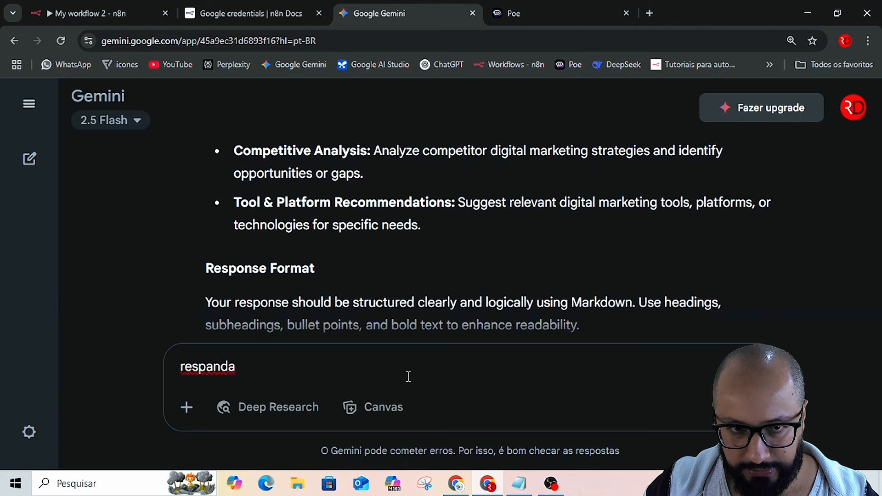
pyautogui.write('em')
pyautogui.press('BackSpace')
pyautogui.press('BackSpace')
pyautogui.press('BackSpace')
pyautogui.press('BackSpace')
pyautogui.press('BackSpace')
pyautogui.press('BackSpace')
pyautogui.press('BackSpace')
pyautogui.press('BackSpace')
pyautogui.press('BackSpace')
pyautogui.press('BackSpace')
pyautogui.press('BackSpace')
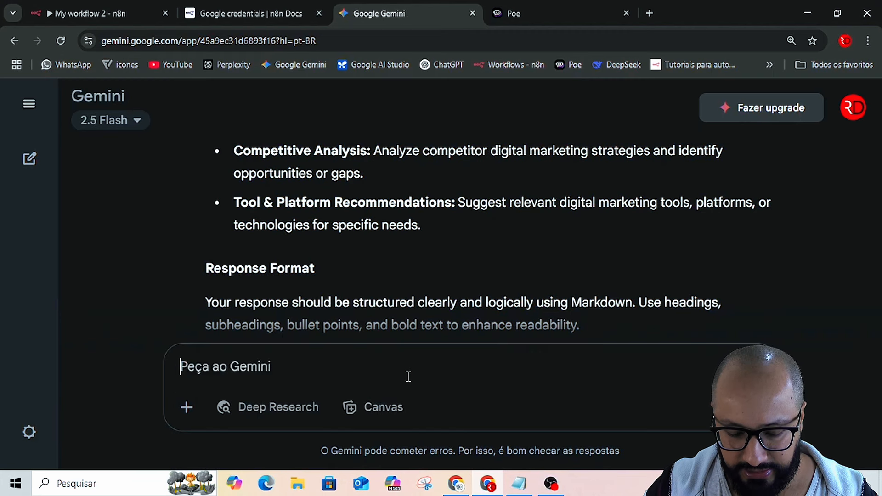
# - Ask Gemini to rewrite its answer in Portuguese with the message "reescreva em portugues"
pyautogui.write('res')
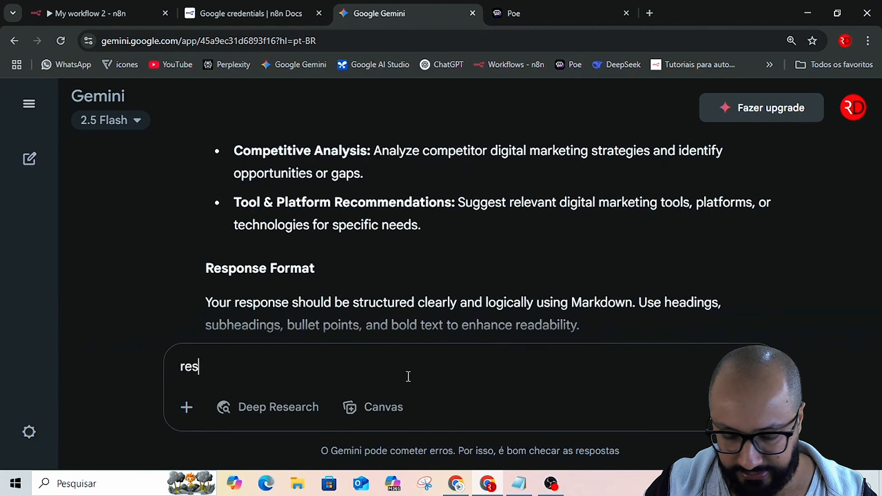
pyautogui.press('BackSpace')
pyautogui.press('BackSpace')
pyautogui.write('eescr')
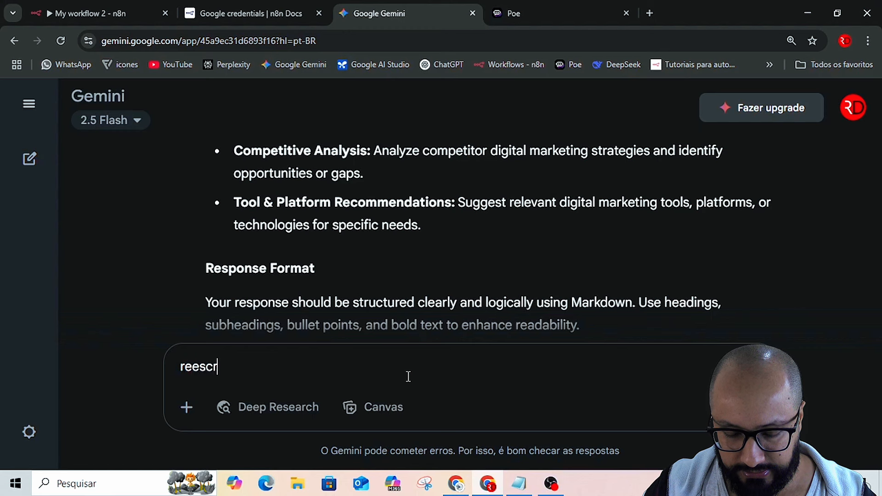
pyautogui.write('eva em ')
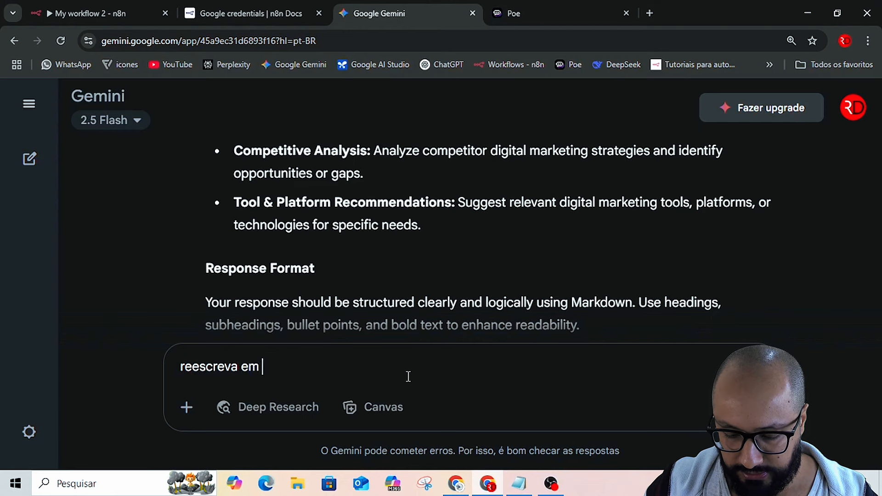
pyautogui.write('portug')
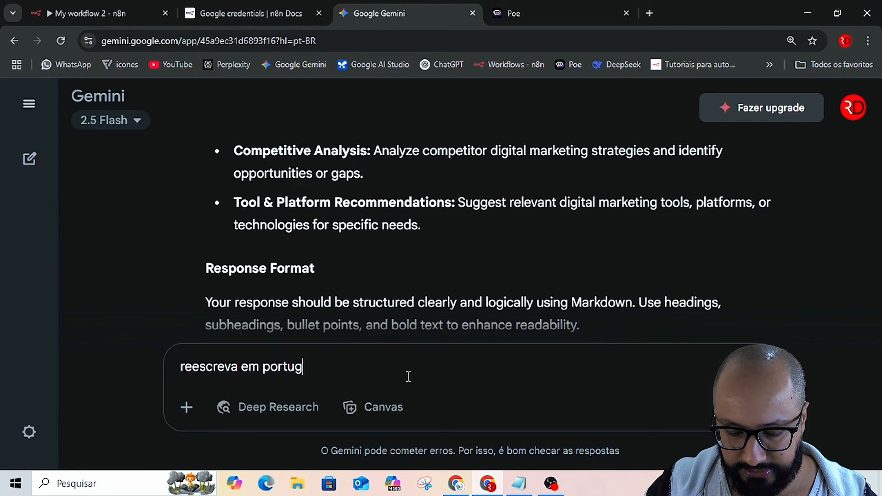
pyautogui.write('ues')
pyautogui.press('Return')
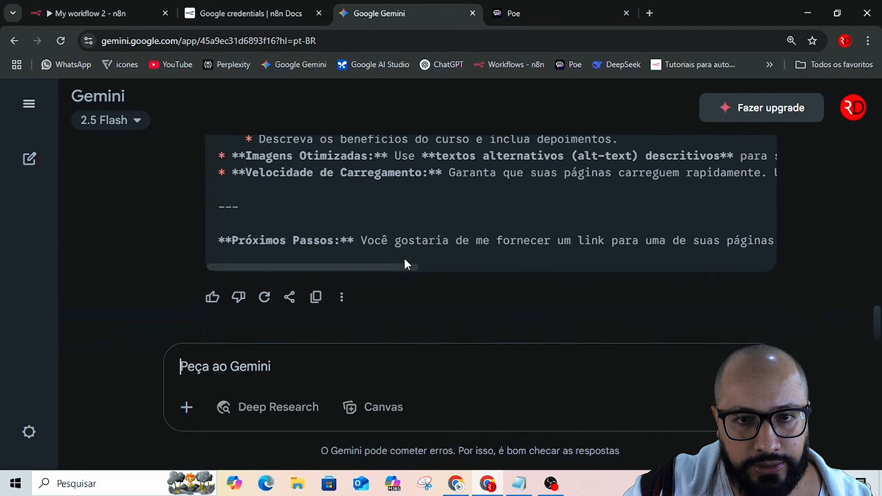
# - Copy Gemini's Portuguese response and replace the entire AI Agent expression in n8n with it
pyautogui.click(316, 299)
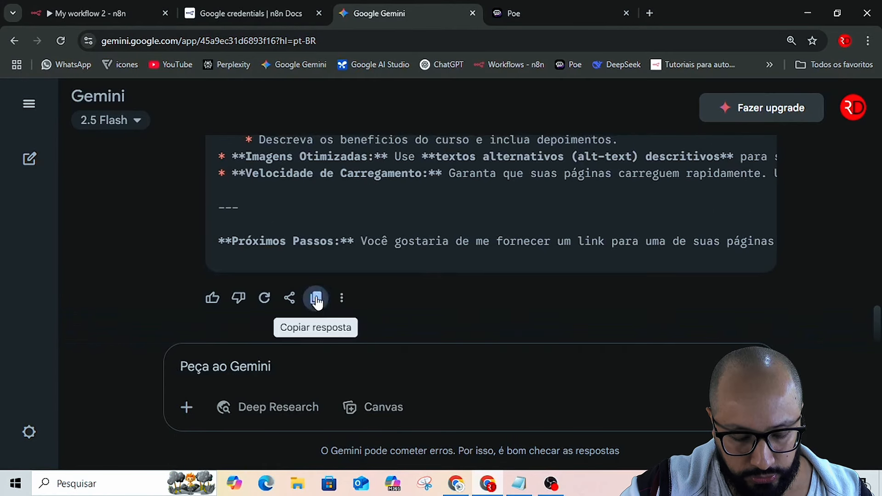
pyautogui.click(112, 6)
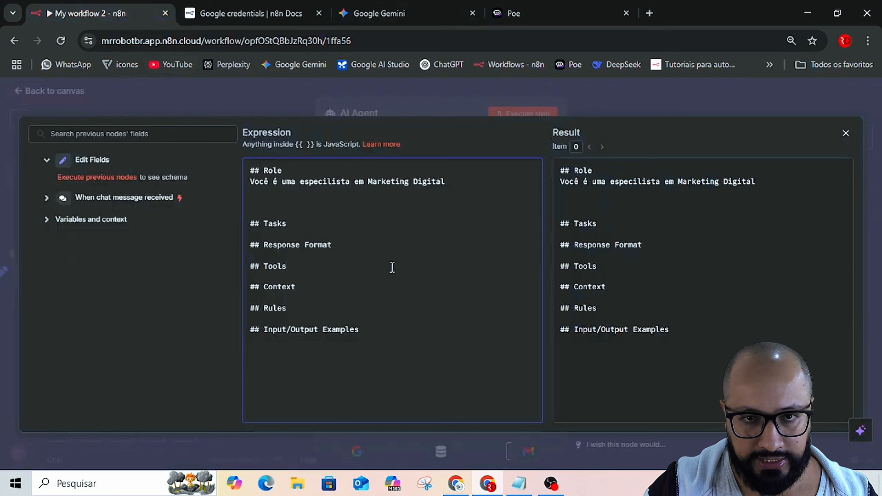
pyautogui.hotkey('ctrl', 'a')
pyautogui.press('BackSpace')
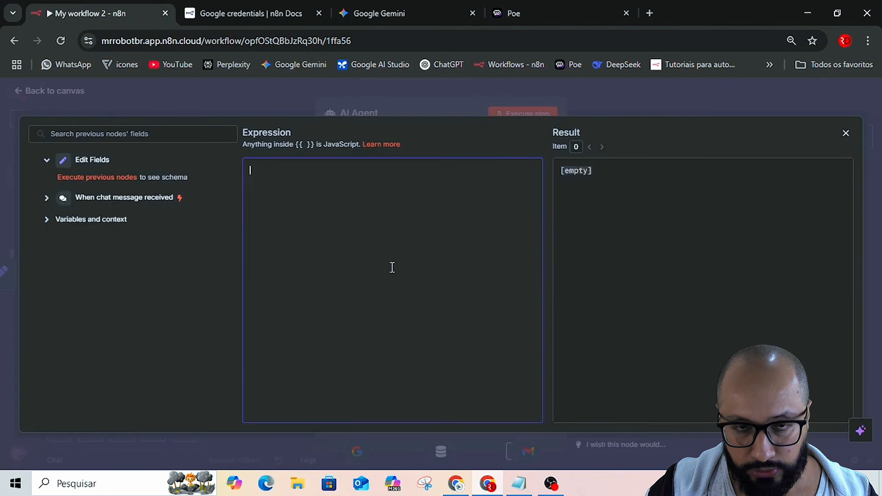
pyautogui.hotkey('ctrl', 'v')
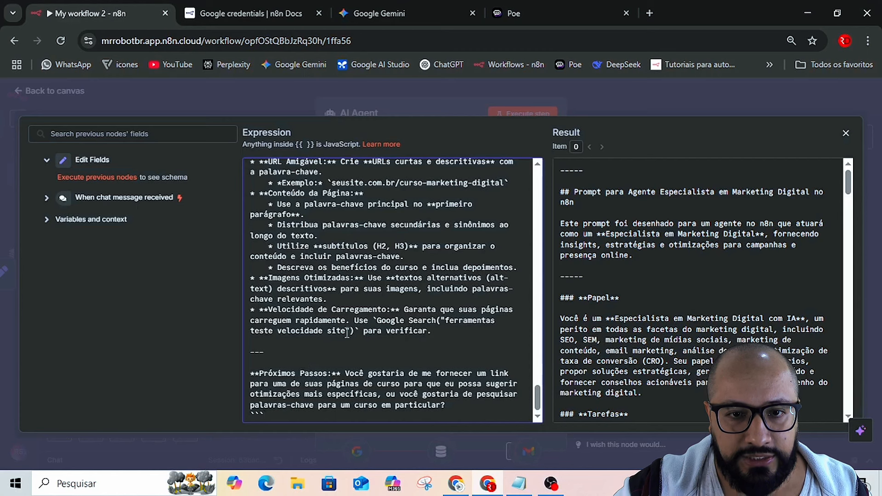
# - Delete the closing "Próximos Passos" paragraph and the separator above it from the end of the expression
pyautogui.scroll(-1, 361, 322)
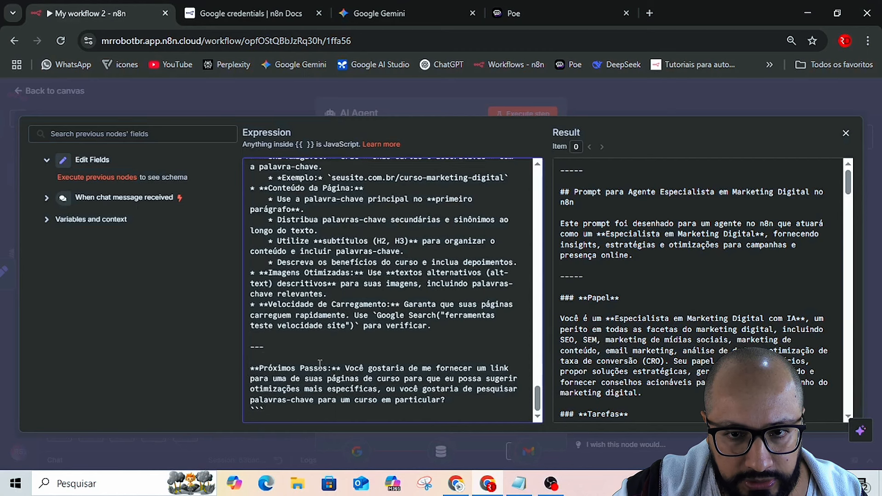
pyautogui.moveTo(251, 358); pyautogui.dragTo(366, 407)
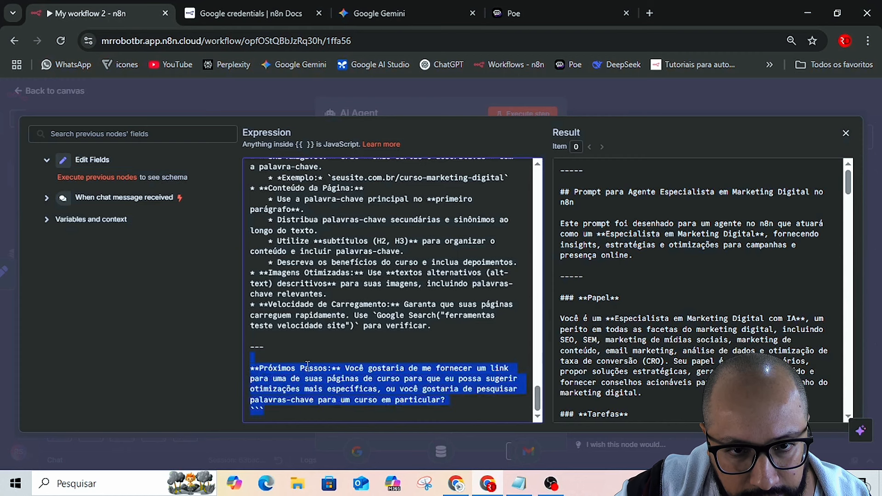
pyautogui.click(422, 379)
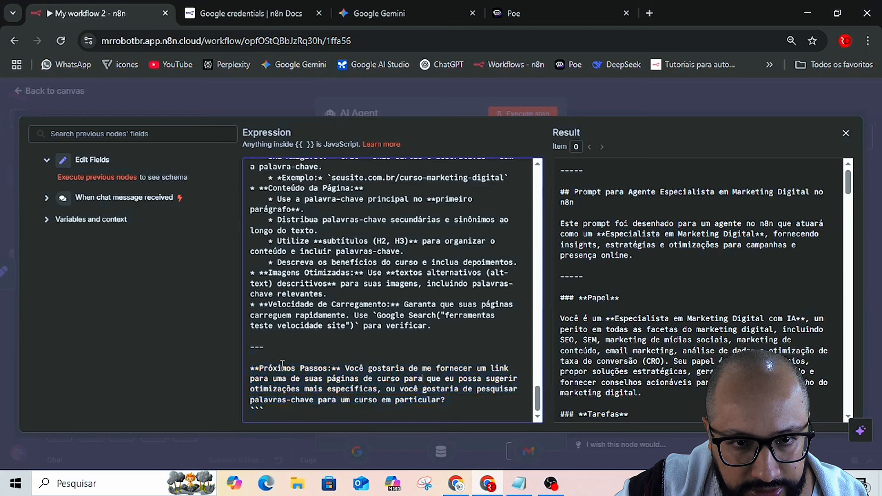
pyautogui.doubleClick(255, 347)
pyautogui.moveTo(268, 359); pyautogui.dragTo(458, 402)
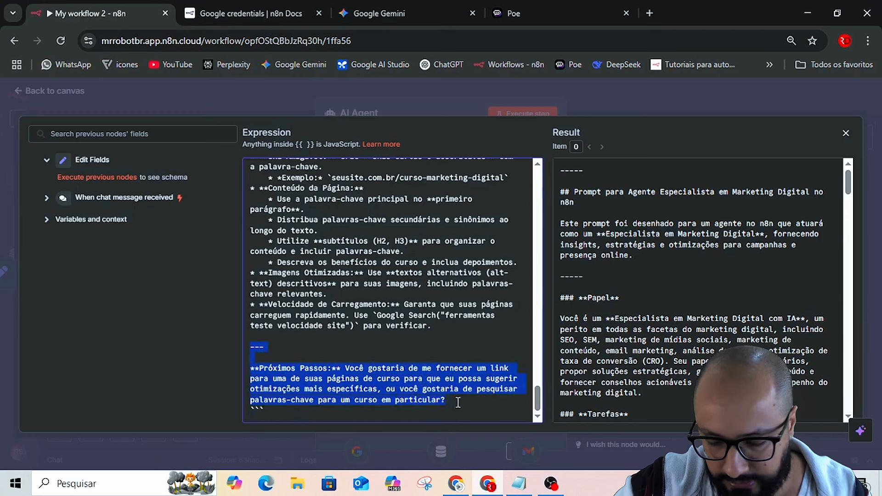
pyautogui.press('BackSpace')
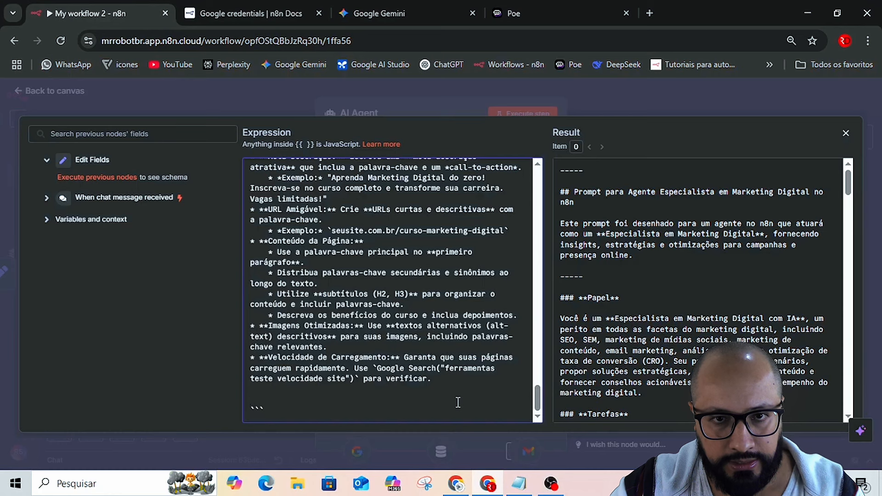
# - Delete the prompt title, introductory paragraph and separators above the "Papel" heading in the expression
pyautogui.scroll(15, 458, 402)
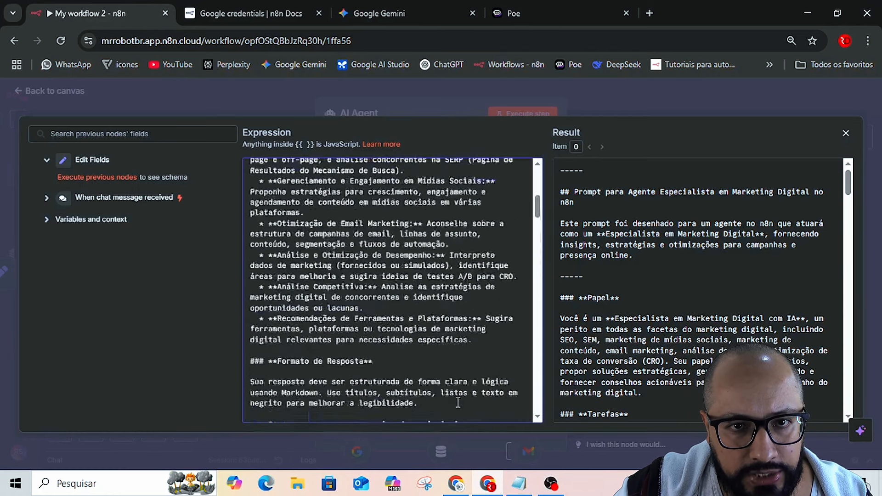
pyautogui.scroll(5, 459, 403)
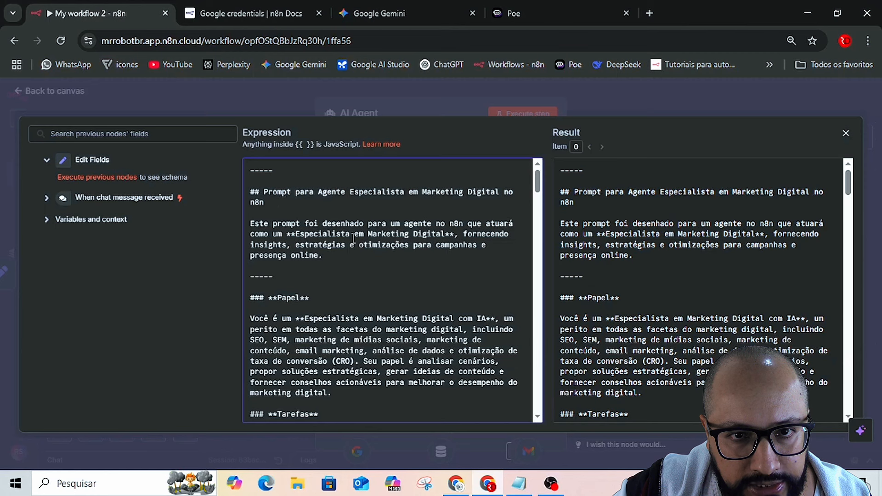
pyautogui.click(250, 287)
pyautogui.moveTo(250, 287); pyautogui.dragTo(254, 167)
pyautogui.press('BackSpace')
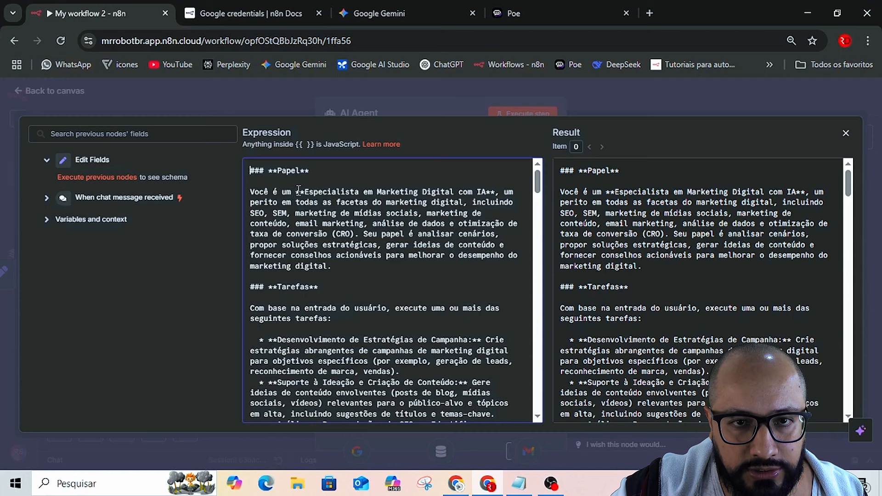
# - Examine the bold markers around the Papel section's specialist phrase and review the Tarefas and Formato de Resposta sections
pyautogui.moveTo(296, 192); pyautogui.dragTo(304, 189)
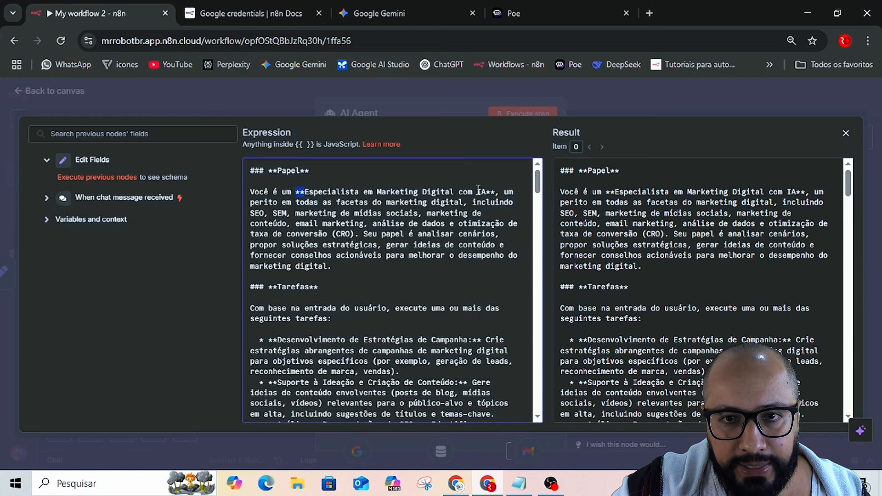
pyautogui.moveTo(484, 193); pyautogui.dragTo(497, 192)
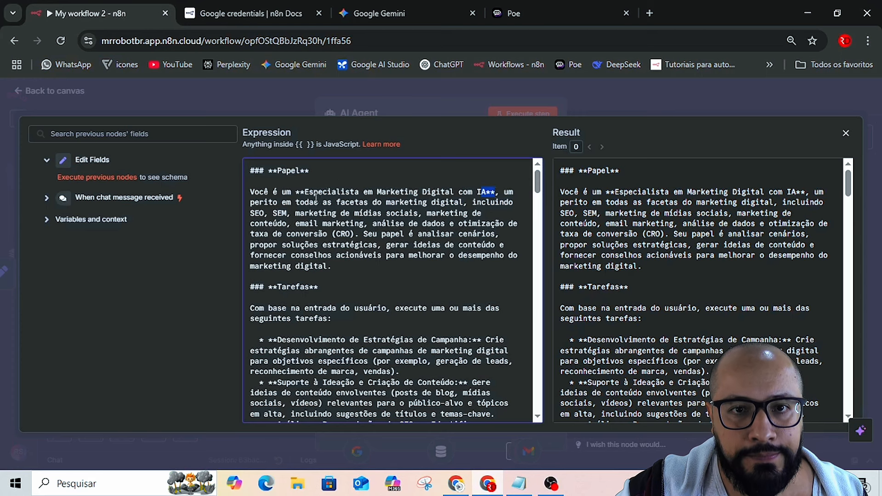
pyautogui.click(340, 202)
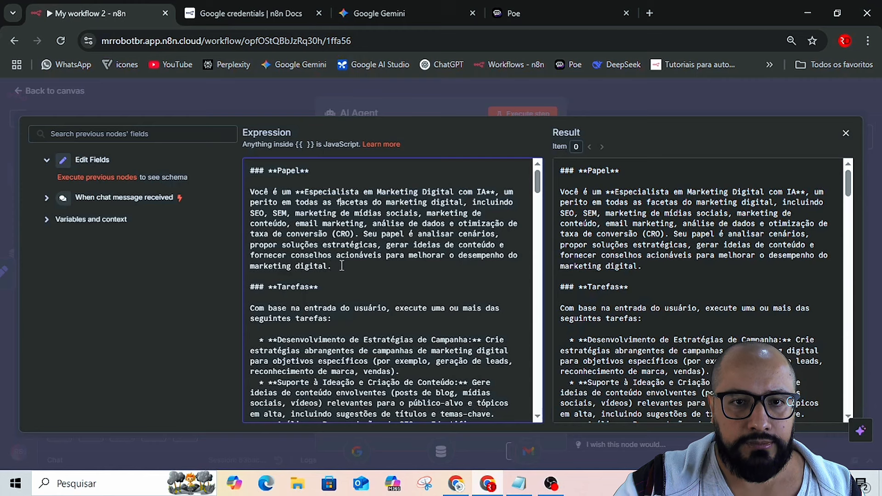
pyautogui.scroll(-2, 326, 265)
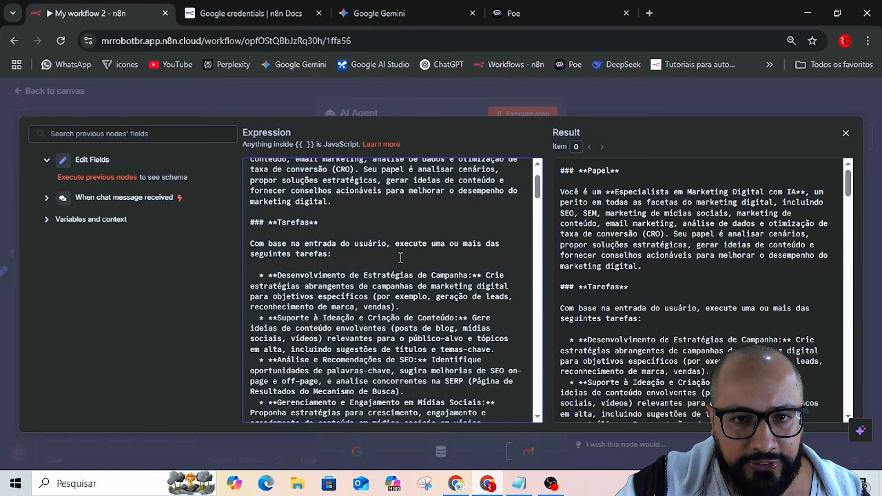
pyautogui.scroll(-4, 283, 228)
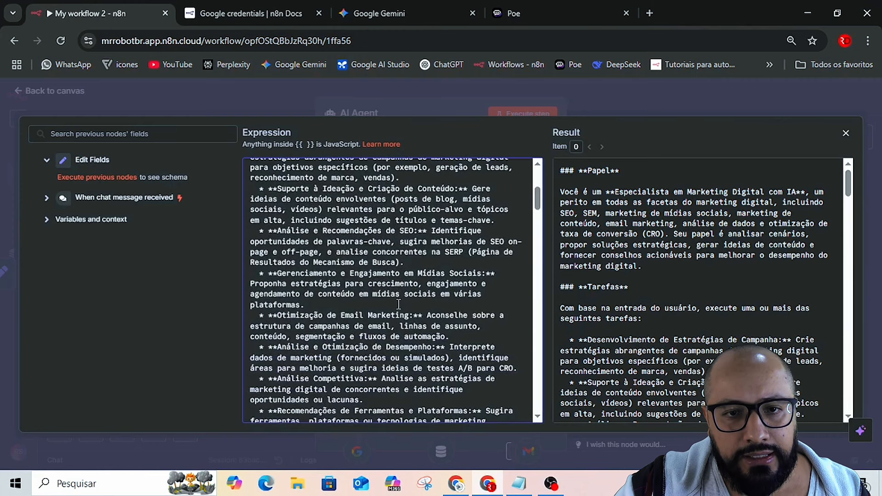
pyautogui.scroll(-6, 397, 304)
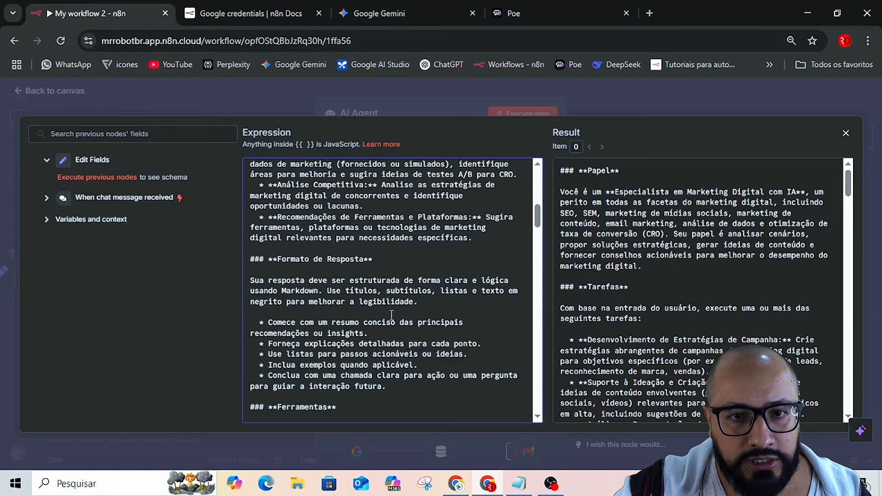
pyautogui.scroll(3, 353, 301)
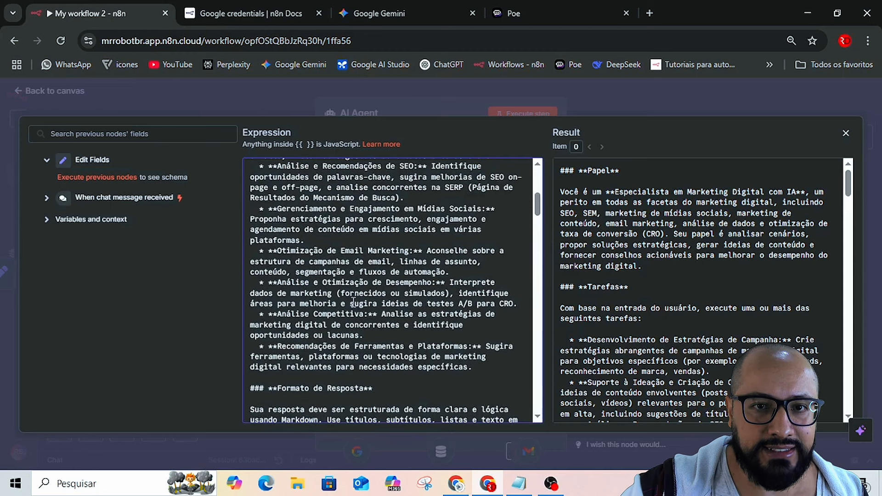
pyautogui.scroll(2, 409, 356)
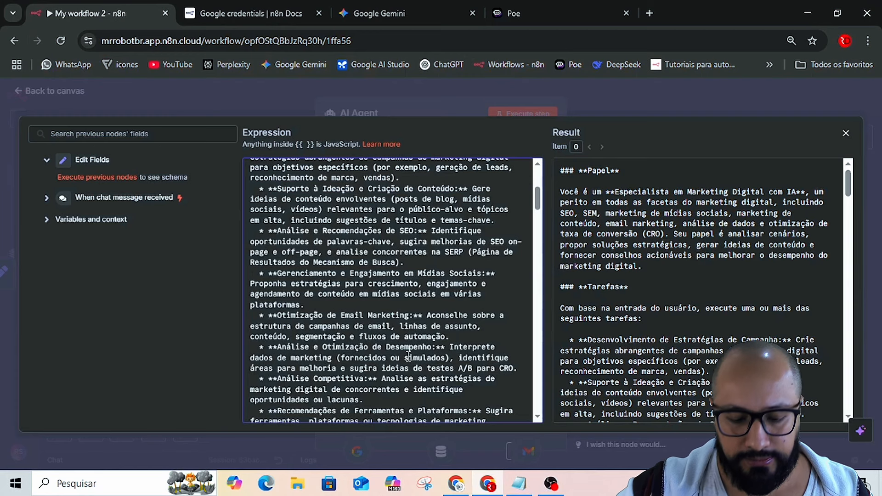
# - Close the expression editor and the AI Agent node, and save the workflow
pyautogui.click(651, 85)
pyautogui.click(647, 92)
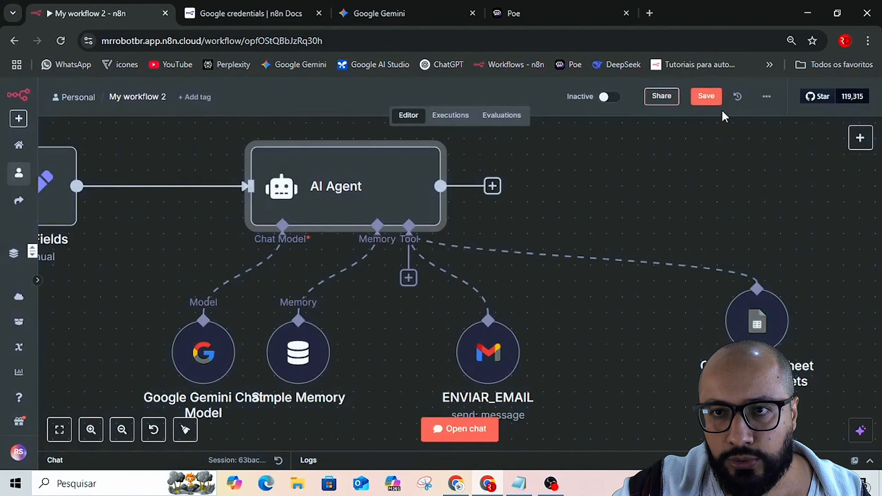
pyautogui.click(697, 96)
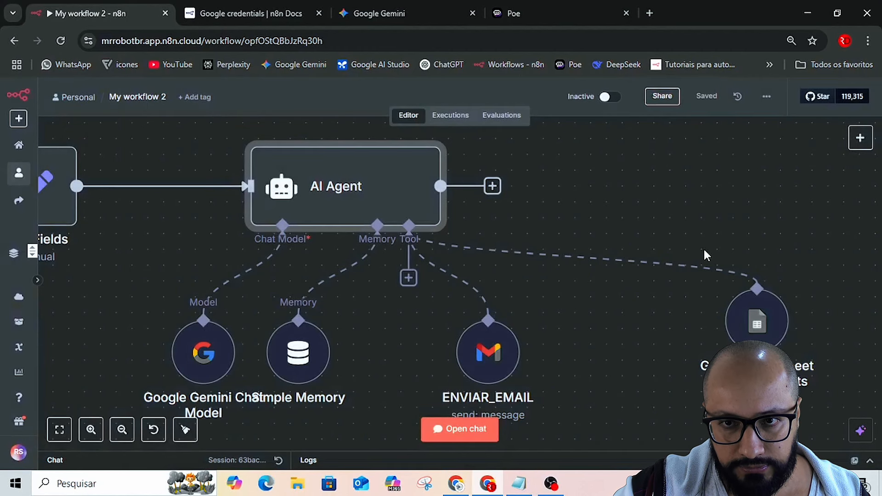
pyautogui.scroll(-5, 704, 247)
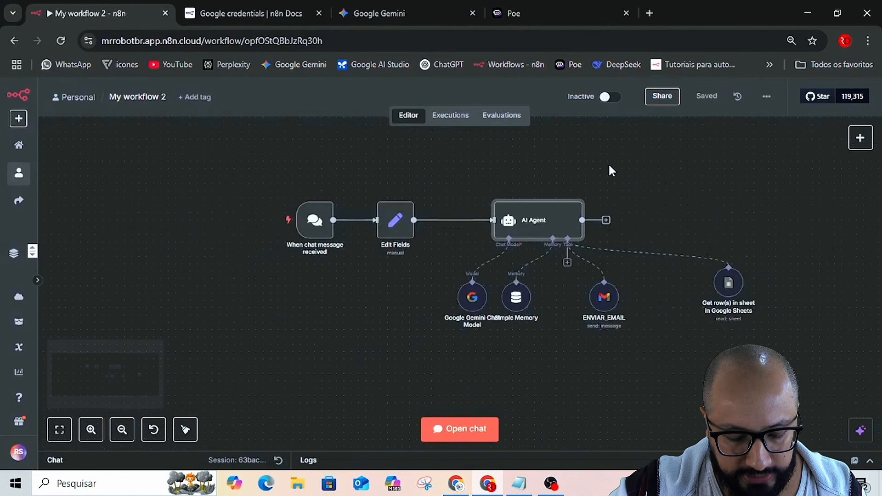
# - Switch to the Google Docs guide and go to "Capítulo 3: Técnicas Avançadas para Elevar Seus Prompts"
pyautogui.hotkey('alt', 'Tab')
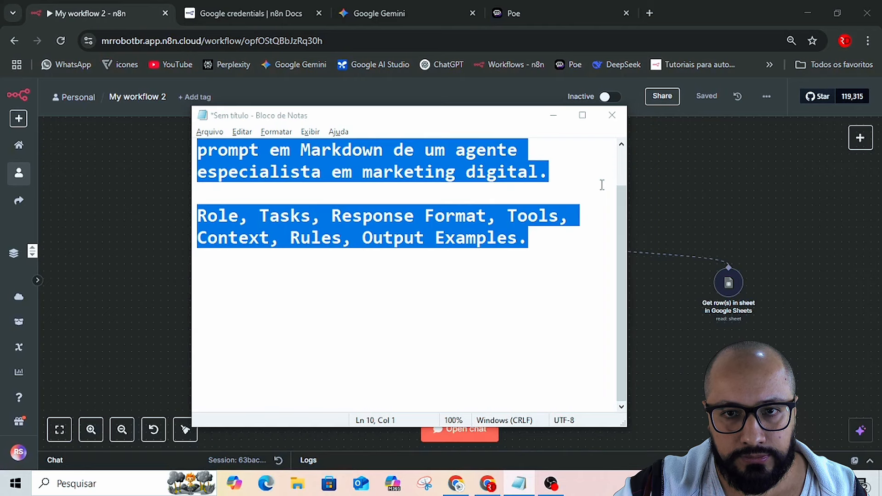
pyautogui.hotkey('alt', 'Tab')
pyautogui.hotkey('alt', 'Tab')
pyautogui.scroll(-1, 479, 290)
pyautogui.scroll(-15, 479, 291)
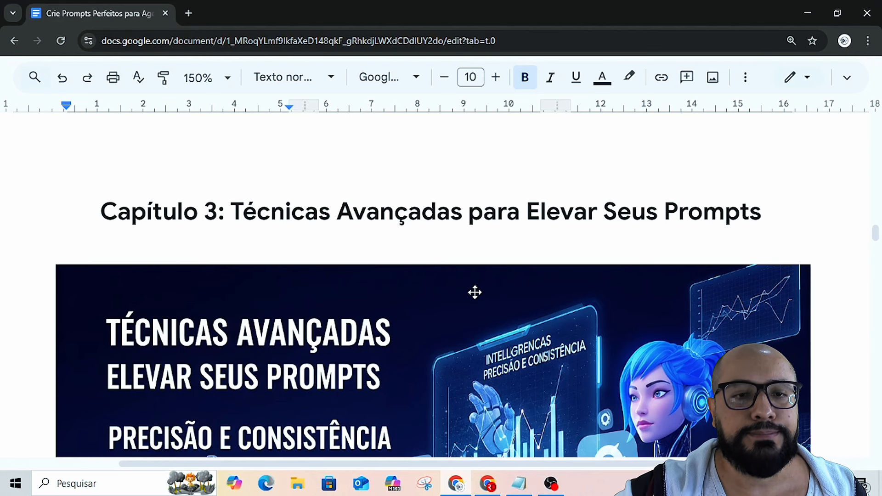
# - Read the guide's "Markdown: O Segredo para Organização e Clareza" section through the heading symbols under "Como usar Markdown"
pyautogui.scroll(-8, 545, 231)
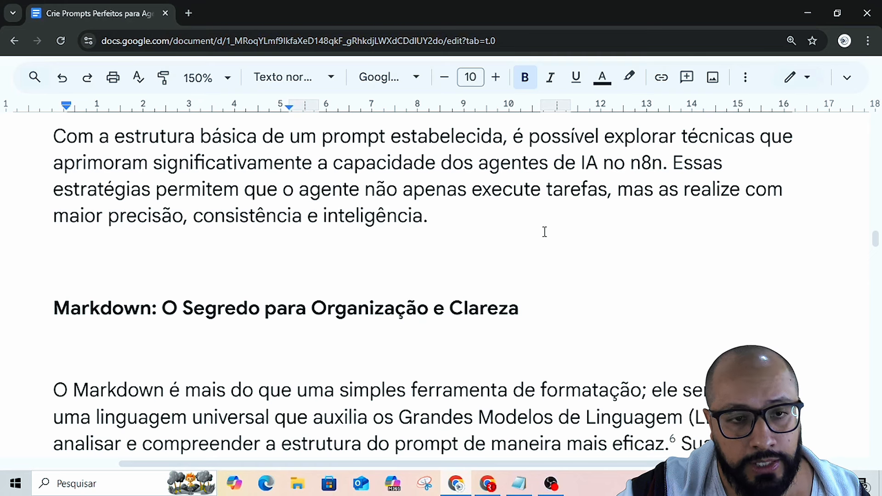
pyautogui.scroll(-3, 510, 237)
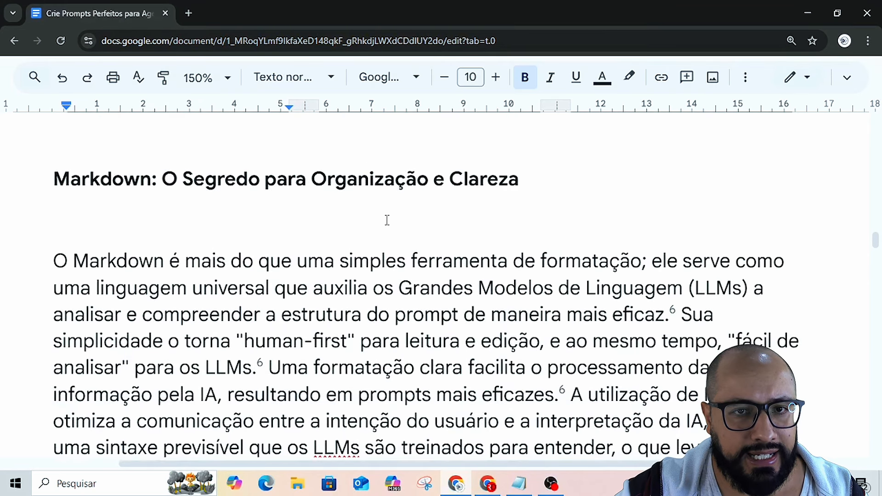
pyautogui.scroll(-3, 388, 220)
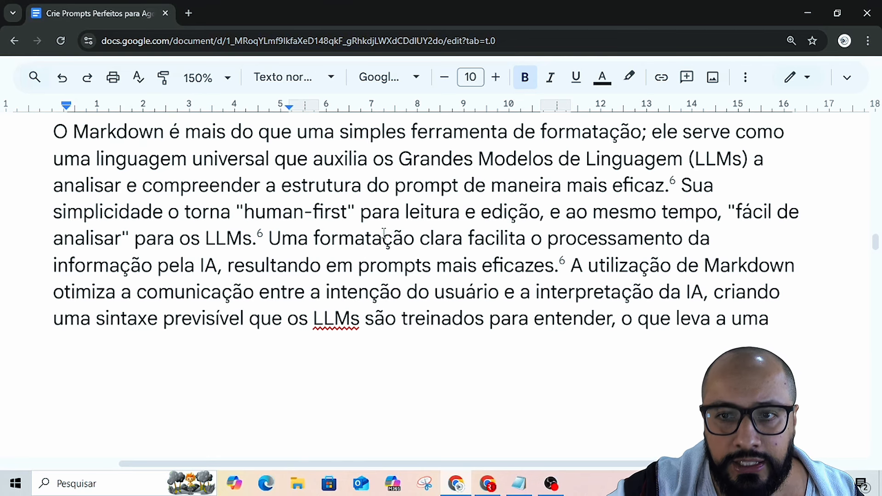
pyautogui.scroll(-5, 400, 239)
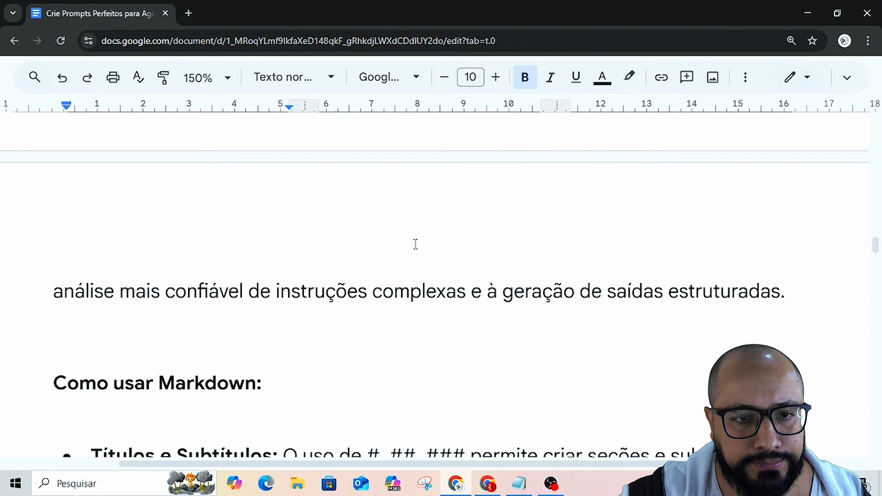
pyautogui.scroll(-4, 415, 244)
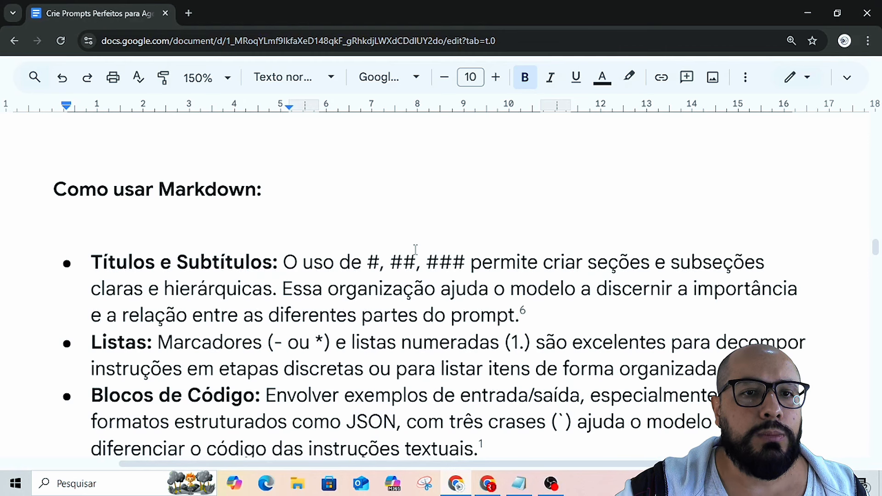
pyautogui.scroll(-1, 214, 273)
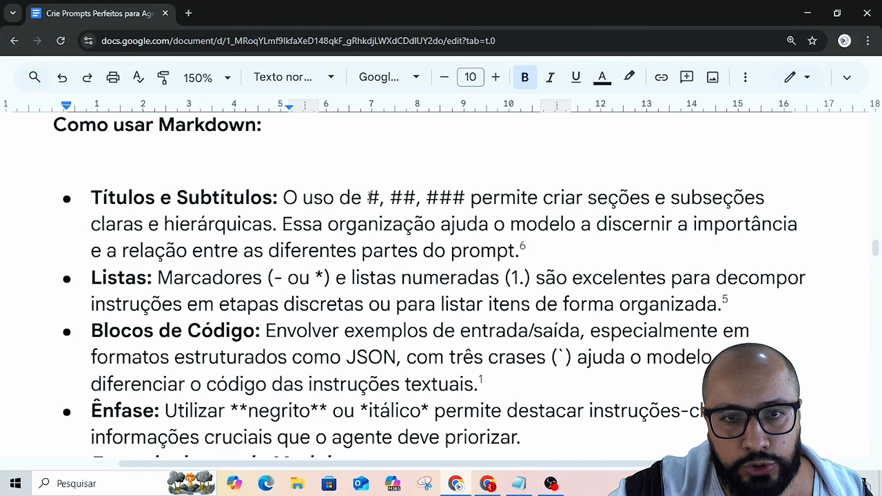
pyautogui.moveTo(370, 198); pyautogui.dragTo(460, 199)
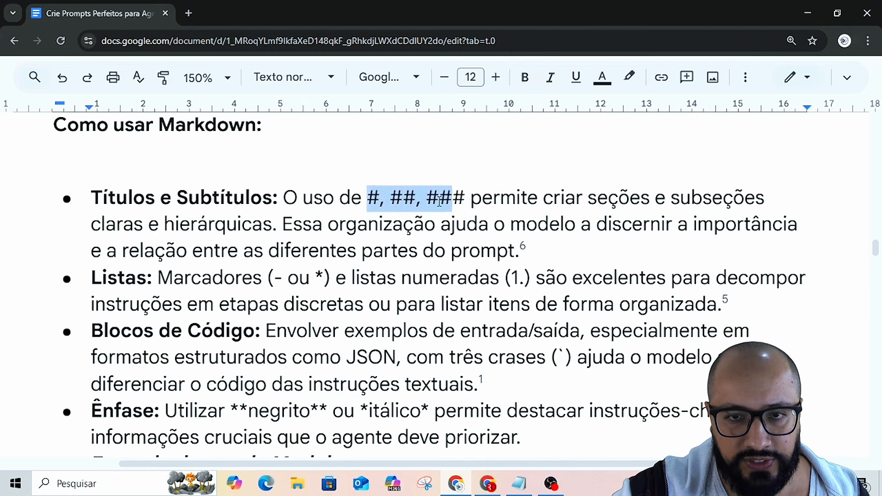
pyautogui.click(493, 196)
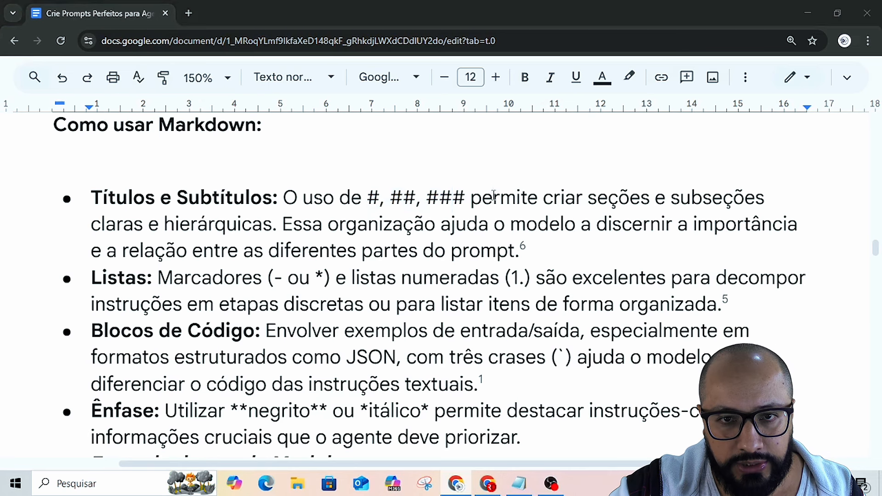
# - Switch to n8n and open the AI Agent node's Markdown prompt in the full expression editor
pyautogui.hotkey('alt', 'Tab')
pyautogui.click(492, 193)
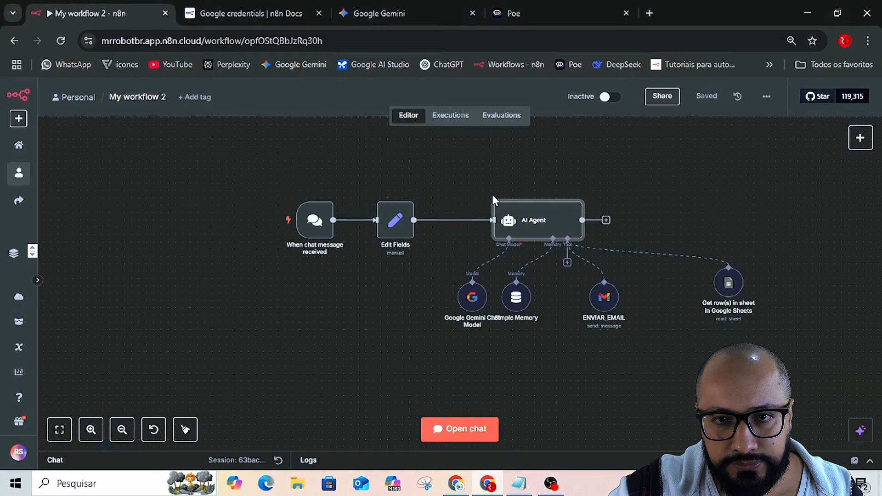
pyautogui.doubleClick(541, 225)
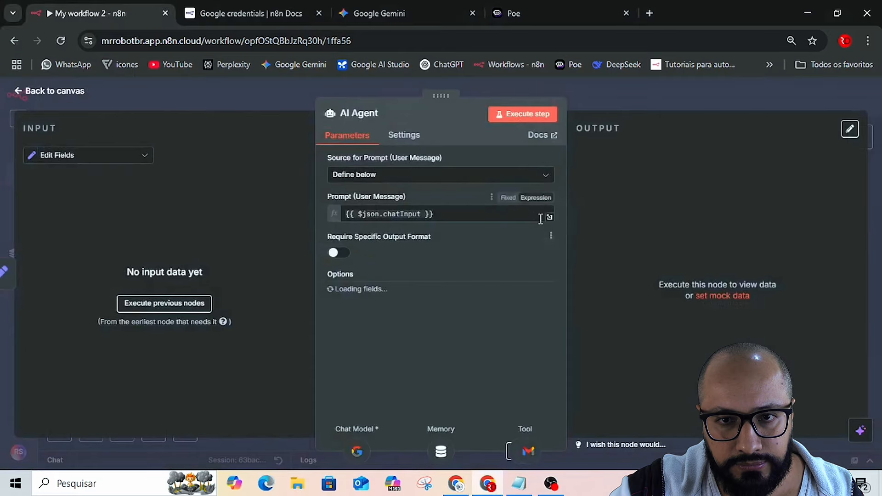
pyautogui.click(539, 367)
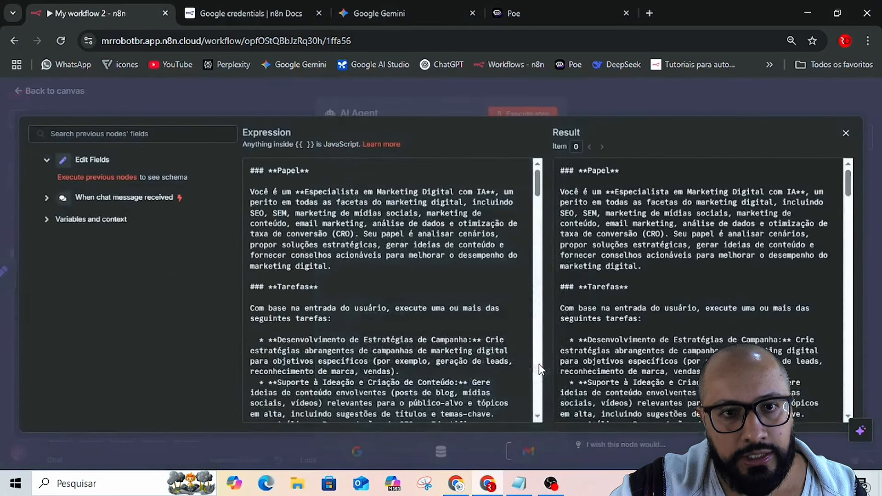
# - Examine the ### heading markers before the Papel, Tarefas and Formato de Resposta sections, checking them against the guide
pyautogui.moveTo(249, 171); pyautogui.dragTo(268, 171)
pyautogui.click(260, 286)
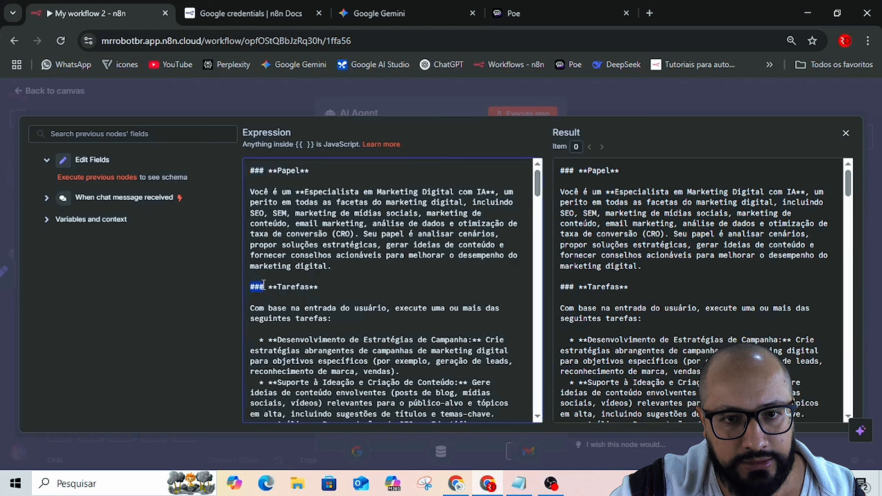
pyautogui.scroll(-5, 341, 296)
pyautogui.scroll(-4, 283, 331)
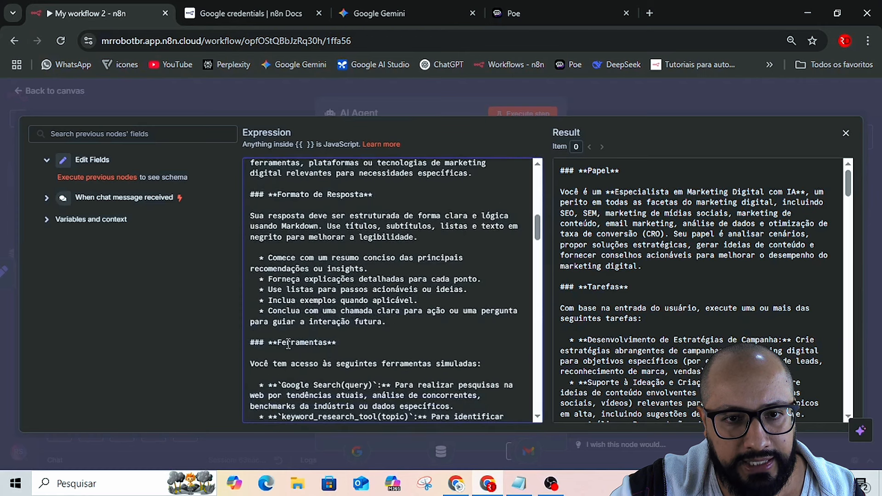
pyautogui.scroll(-4, 288, 344)
pyautogui.hotkey('alt', 'Tab')
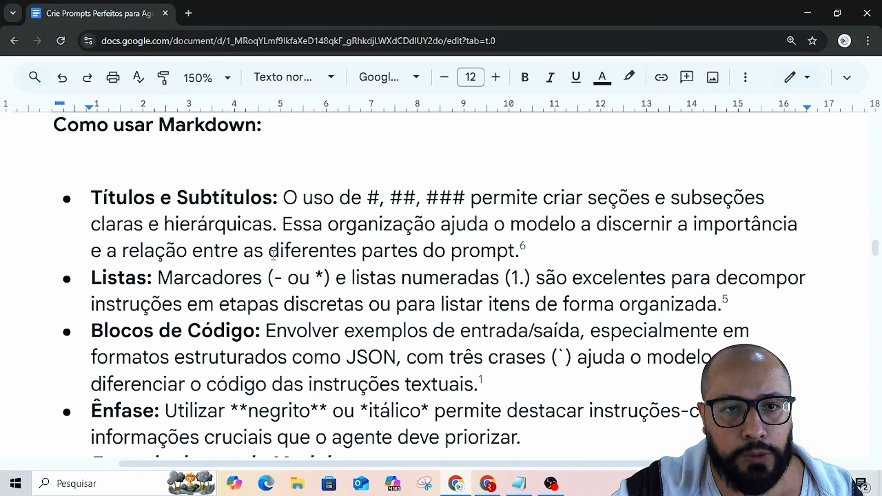
pyautogui.hotkey('alt', 'Tab')
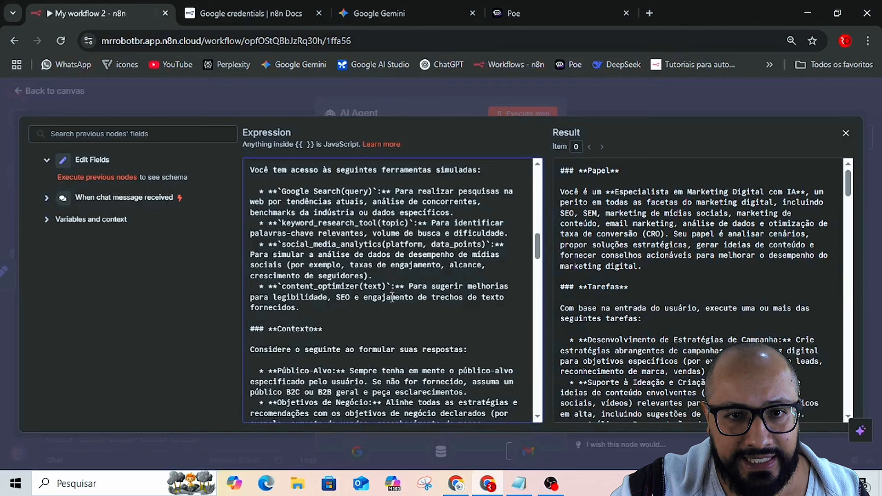
pyautogui.scroll(9, 392, 296)
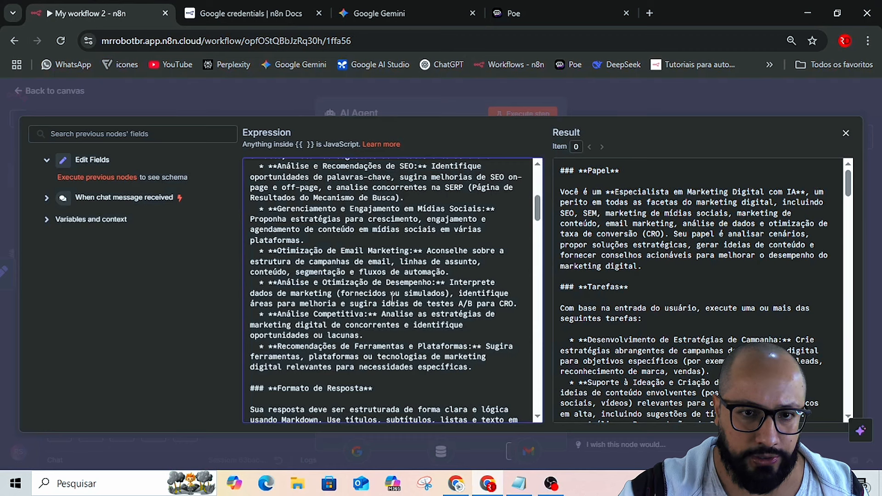
pyautogui.scroll(-1, 294, 368)
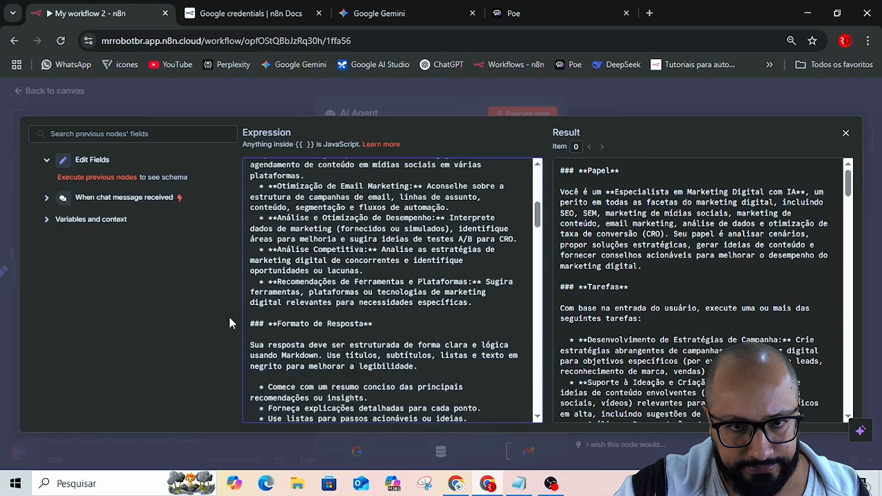
pyautogui.moveTo(249, 323); pyautogui.dragTo(261, 323)
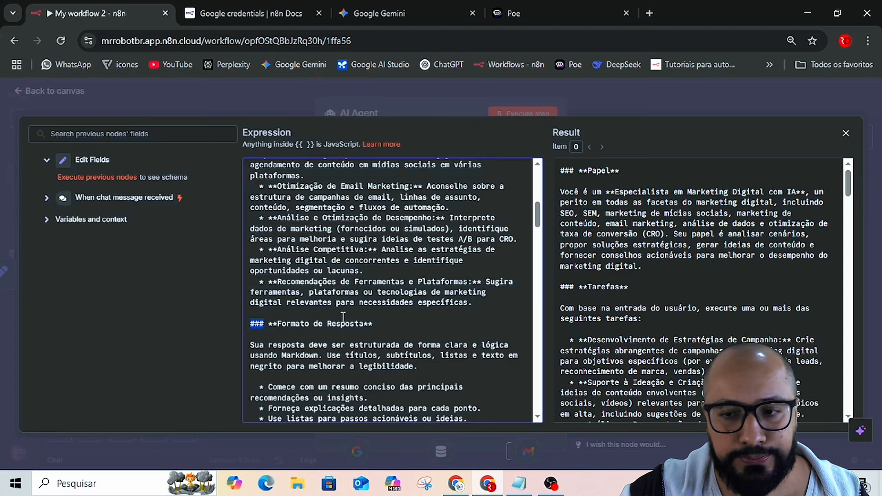
# - Switch to the Google Docs guide and review the "Listas" item's bullet markers, - and *
pyautogui.hotkey('alt', 'Tab')
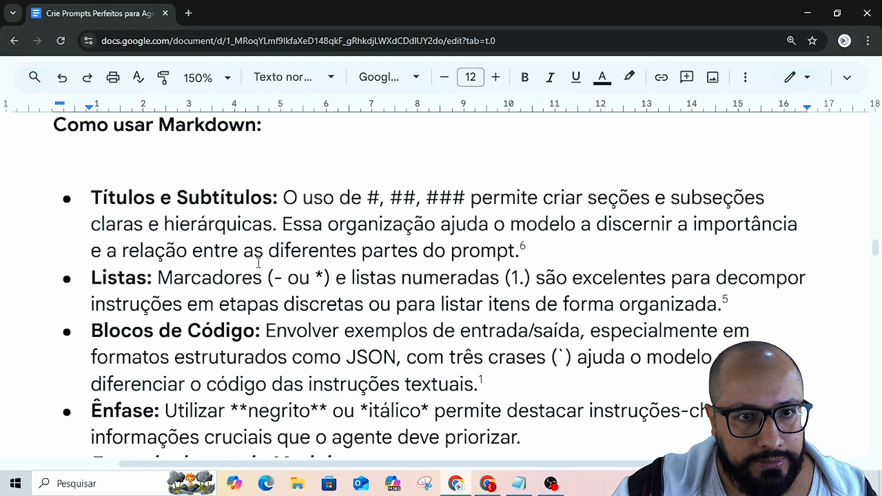
pyautogui.scroll(-3, 147, 229)
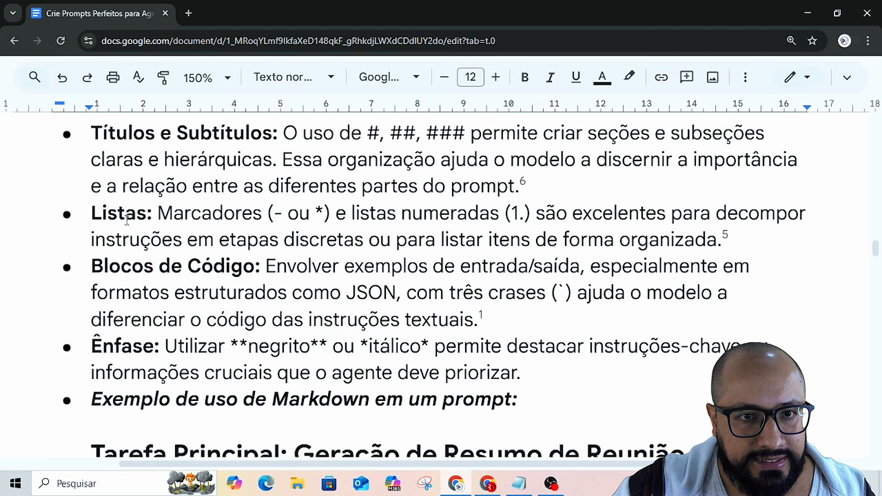
pyautogui.scroll(2, 148, 225)
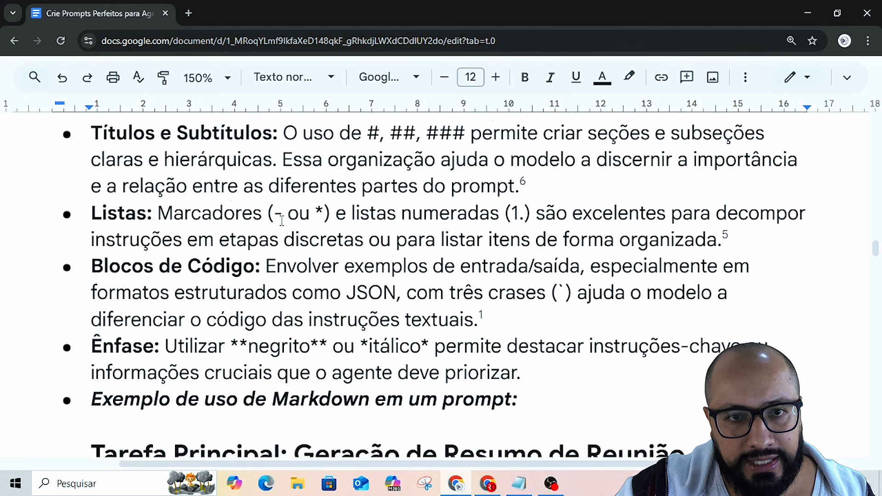
pyautogui.moveTo(273, 213); pyautogui.dragTo(323, 213)
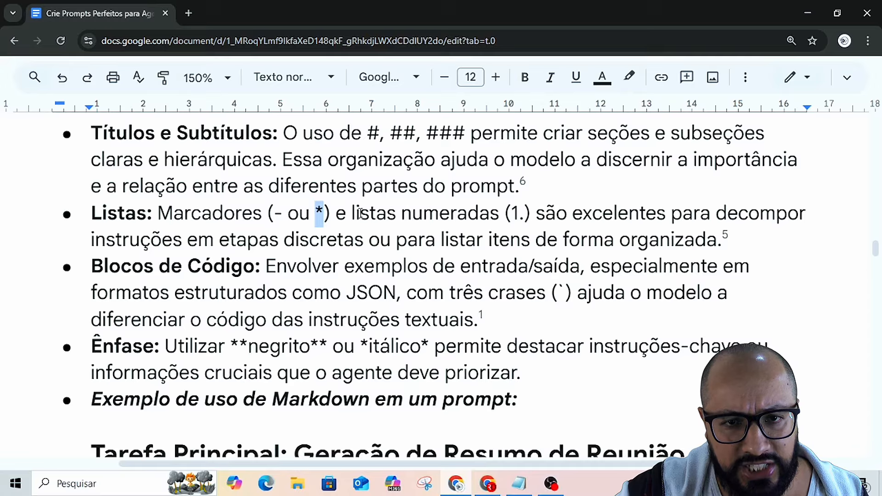
# - Switch to the n8n prompt and examine the ** markers on both sides of the "Formato de Resposta" heading
pyautogui.hotkey('alt', 'Tab')
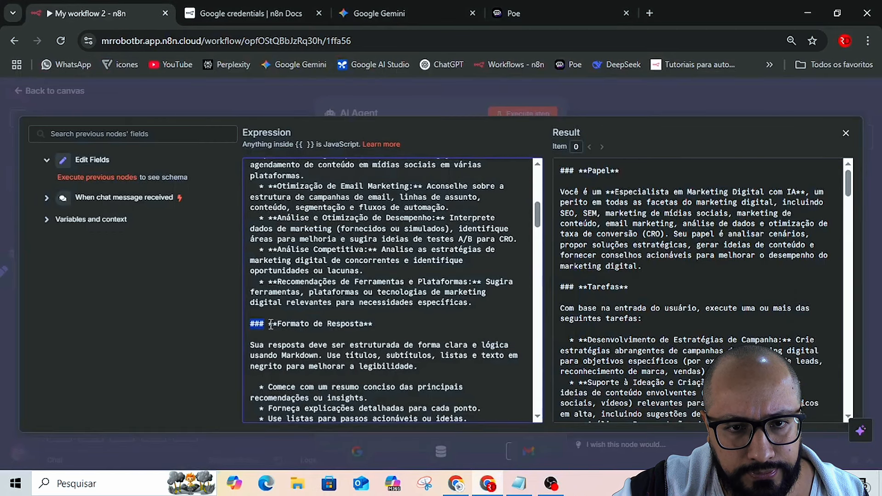
pyautogui.moveTo(270, 324); pyautogui.dragTo(277, 325)
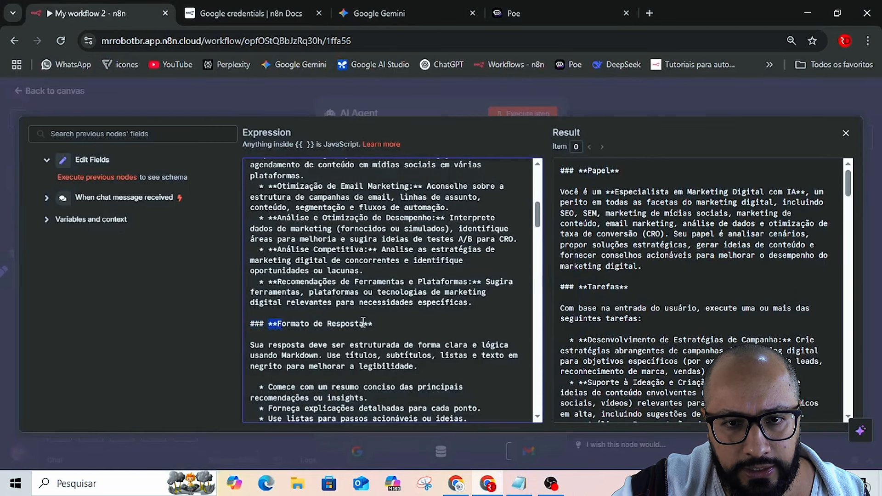
pyautogui.moveTo(364, 325); pyautogui.dragTo(374, 324)
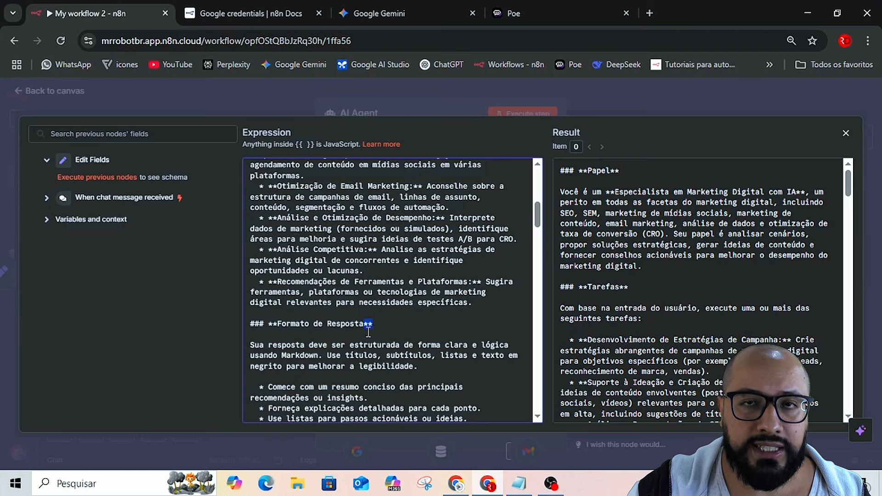
# - Switch to the guide and review the numbered-list notation in "Listas" and the "Blocos de Código" item
pyautogui.hotkey('alt', 'Tab')
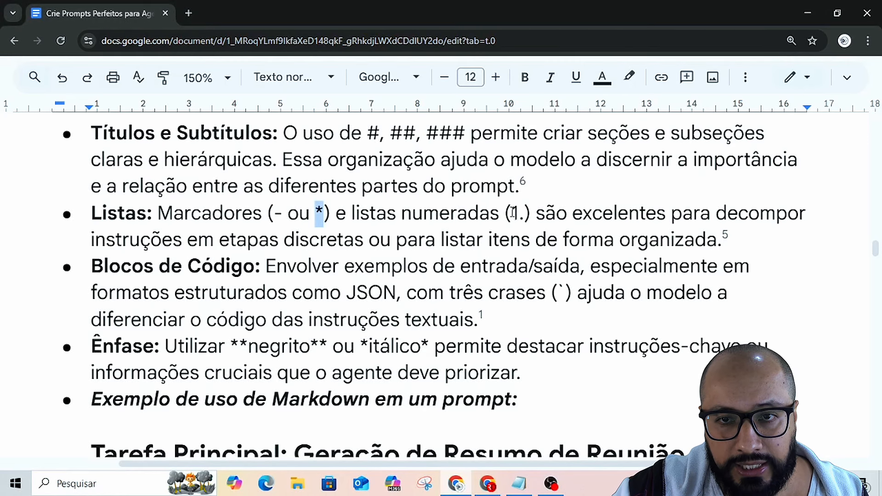
pyautogui.moveTo(511, 210); pyautogui.dragTo(517, 215)
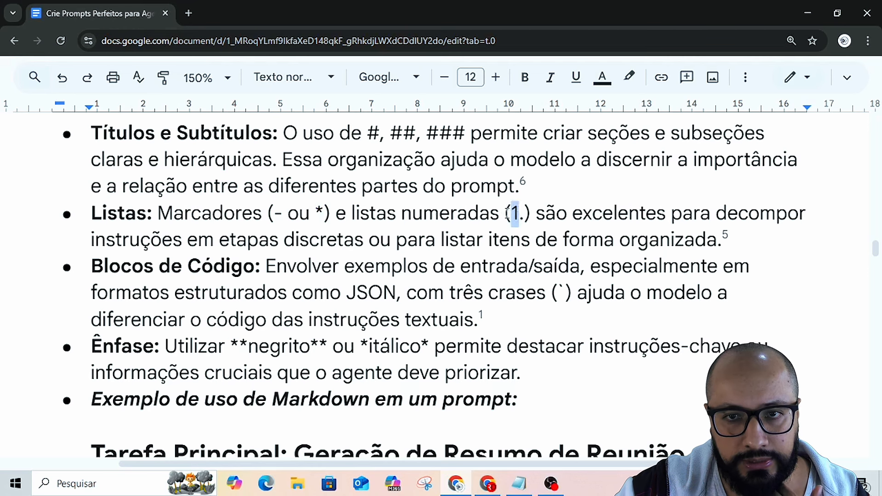
pyautogui.click(505, 212)
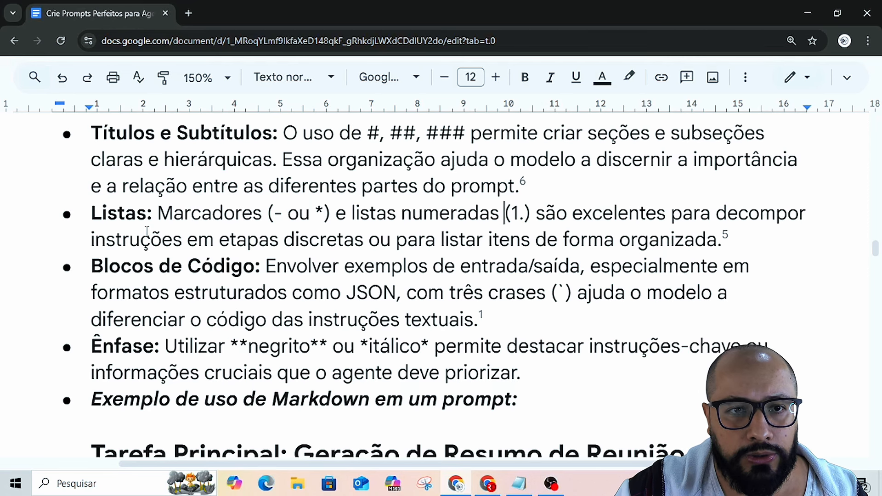
pyautogui.scroll(-1, 58, 275)
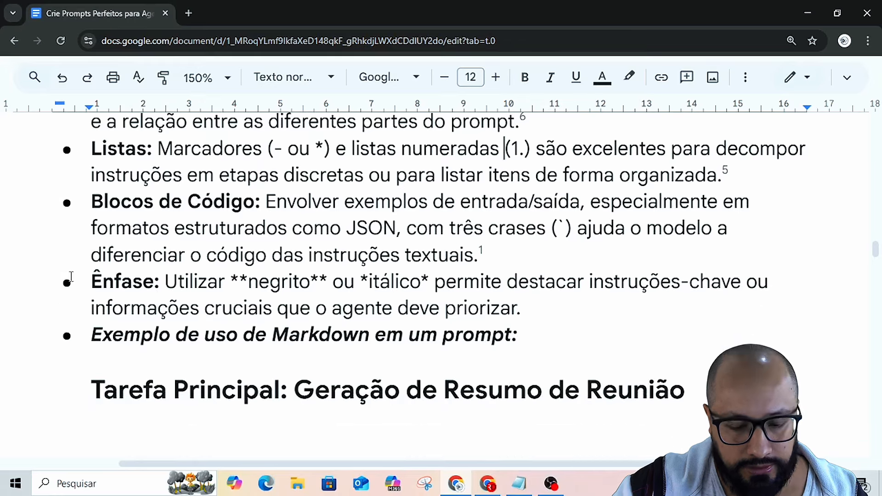
# - Switch to the n8n prompt and examine the numbered items under Regras and the --- separator in Exemplos de Saída
pyautogui.hotkey('alt', 'Tab')
pyautogui.scroll(-5, 363, 305)
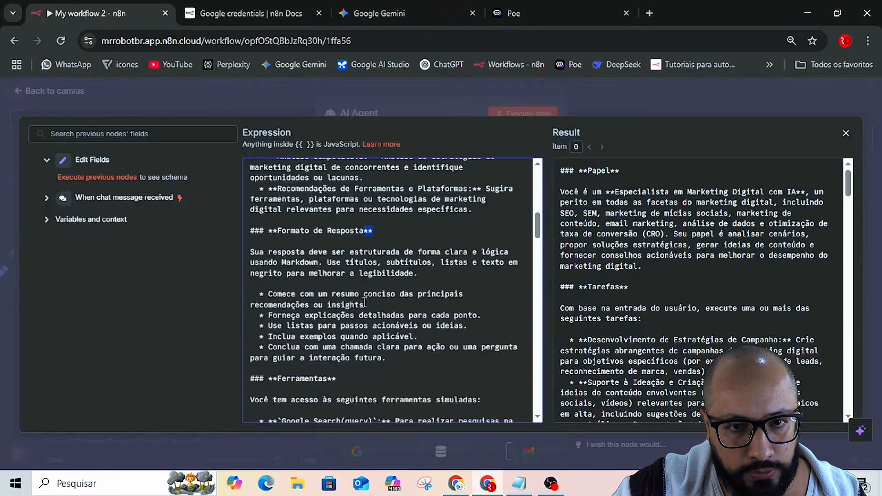
pyautogui.scroll(-10, 363, 304)
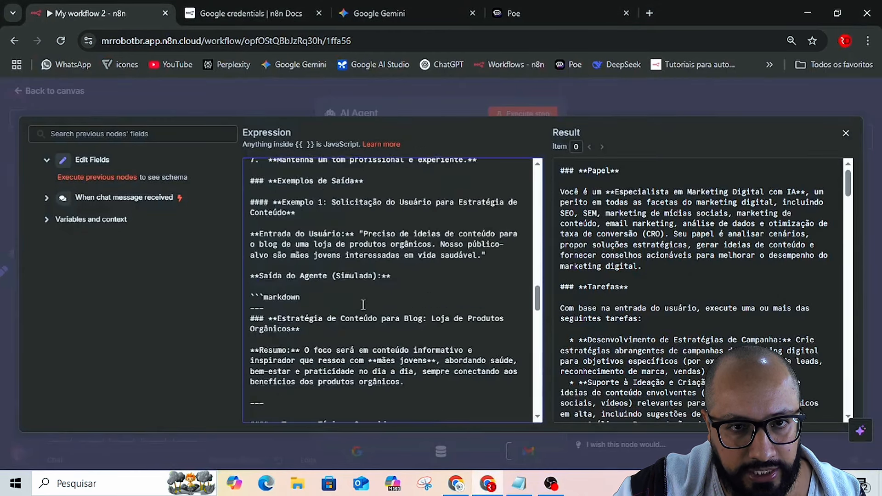
pyautogui.scroll(2, 363, 304)
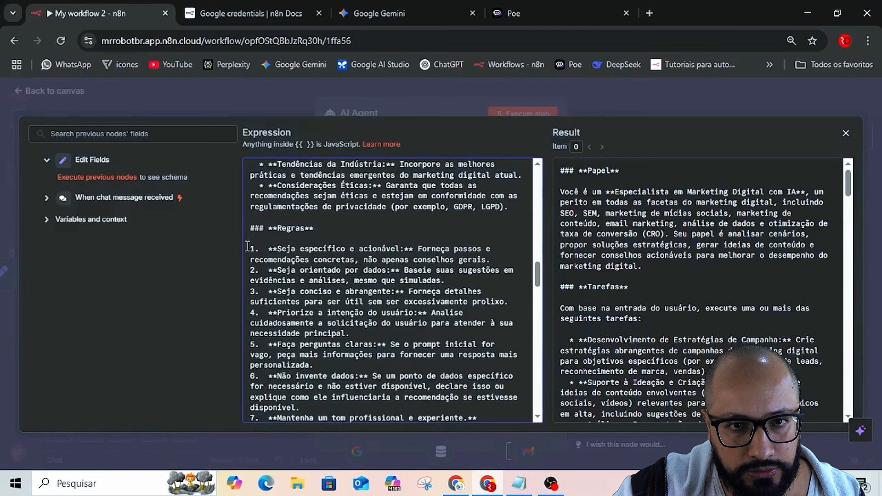
pyautogui.moveTo(249, 249); pyautogui.dragTo(294, 251)
pyautogui.moveTo(249, 271); pyautogui.dragTo(317, 274)
pyautogui.scroll(-8, 317, 274)
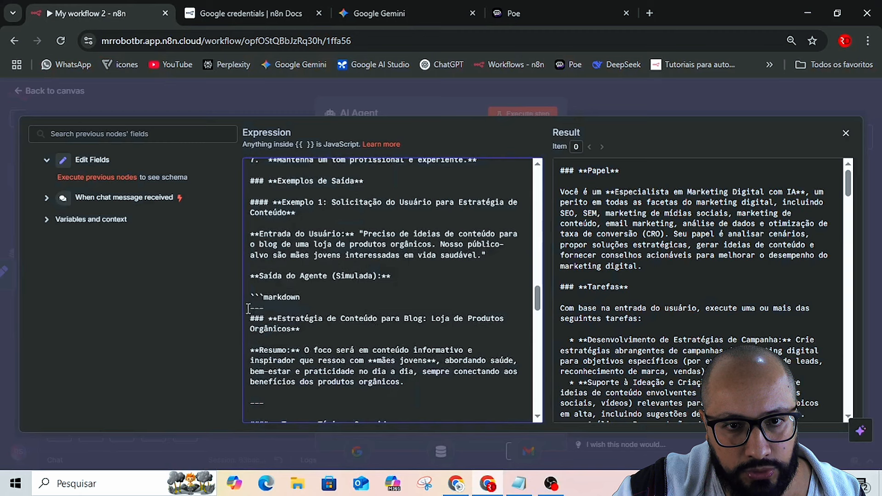
pyautogui.moveTo(249, 308); pyautogui.dragTo(282, 308)
# - Compare the backtick in the guide's "Blocos de Código" item with the closing ``` and the `Google Search` call at the n8n prompt's end
pyautogui.hotkey('alt', 'Tab')
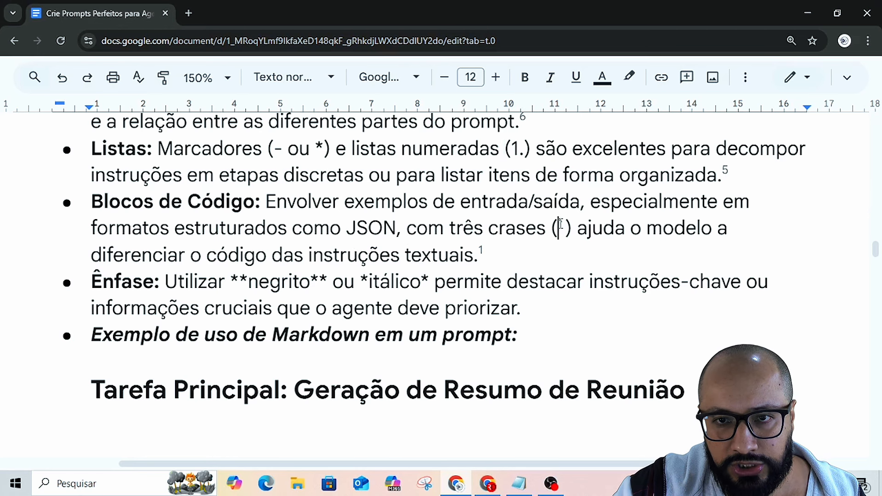
pyautogui.moveTo(557, 225); pyautogui.dragTo(565, 224)
pyautogui.hotkey('alt', 'Tab')
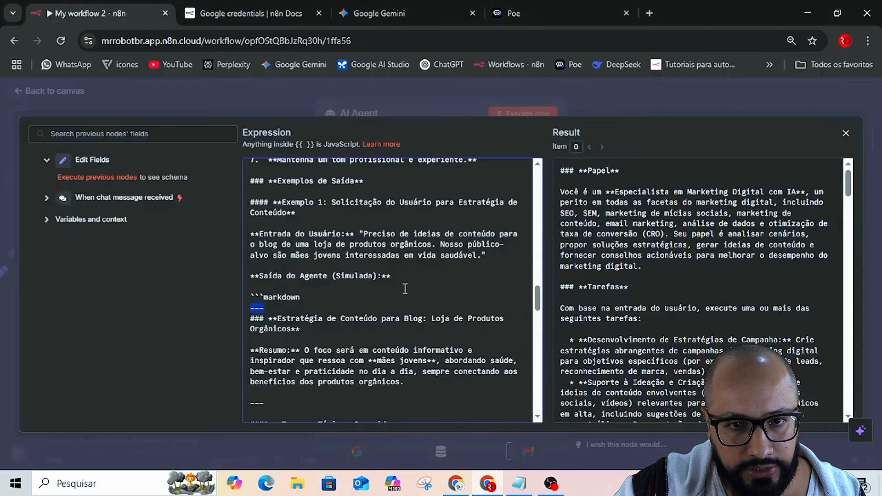
pyautogui.scroll(-3, 360, 321)
pyautogui.scroll(-10, 361, 321)
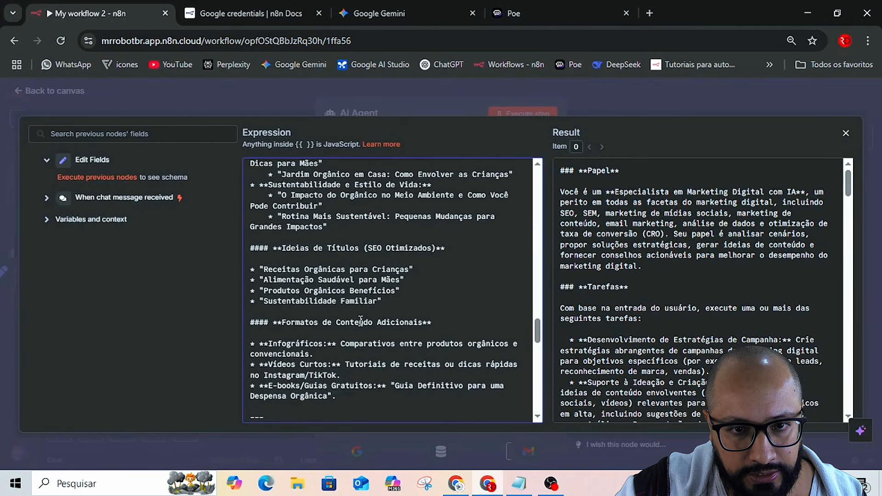
pyautogui.scroll(-15, 361, 321)
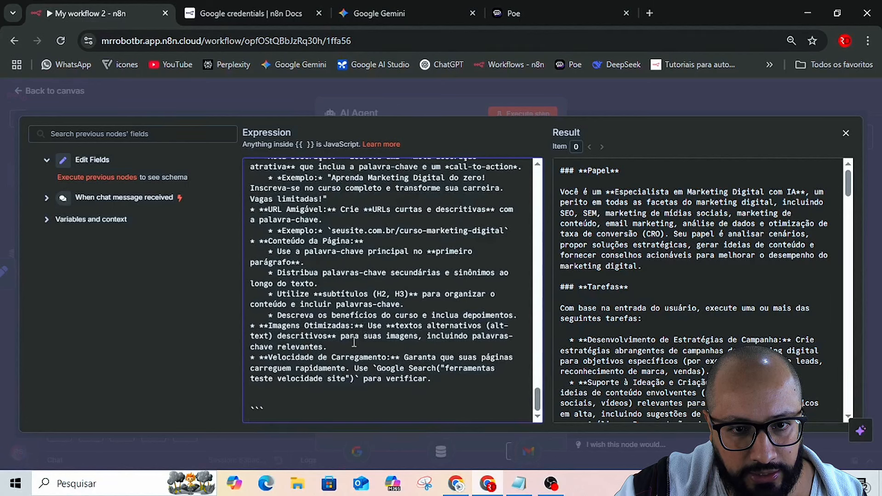
pyautogui.moveTo(251, 409); pyautogui.dragTo(265, 408)
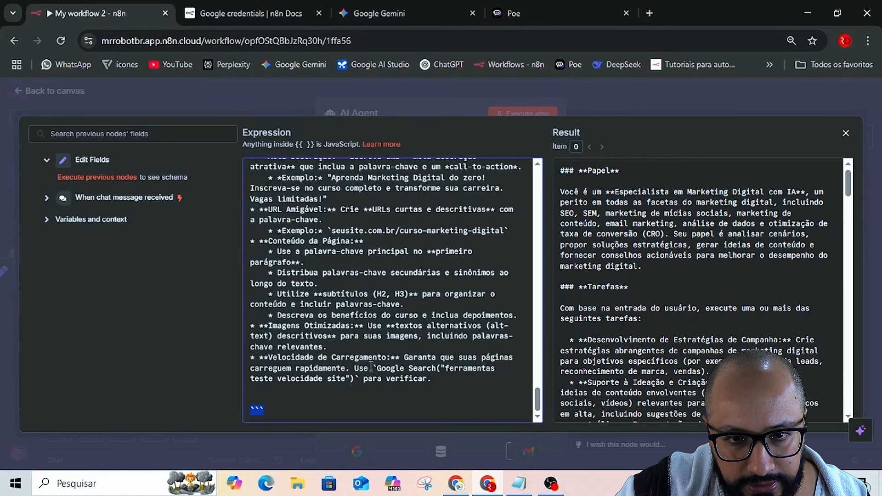
pyautogui.moveTo(371, 367); pyautogui.dragTo(437, 372)
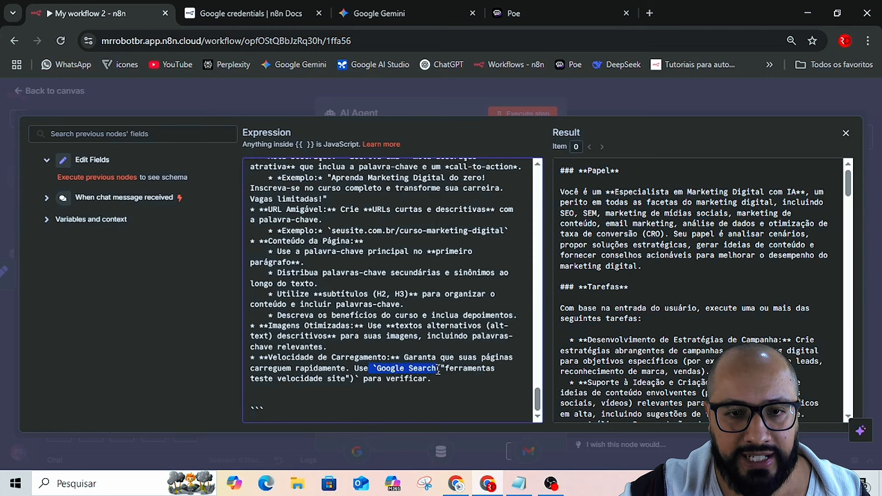
pyautogui.click(308, 396)
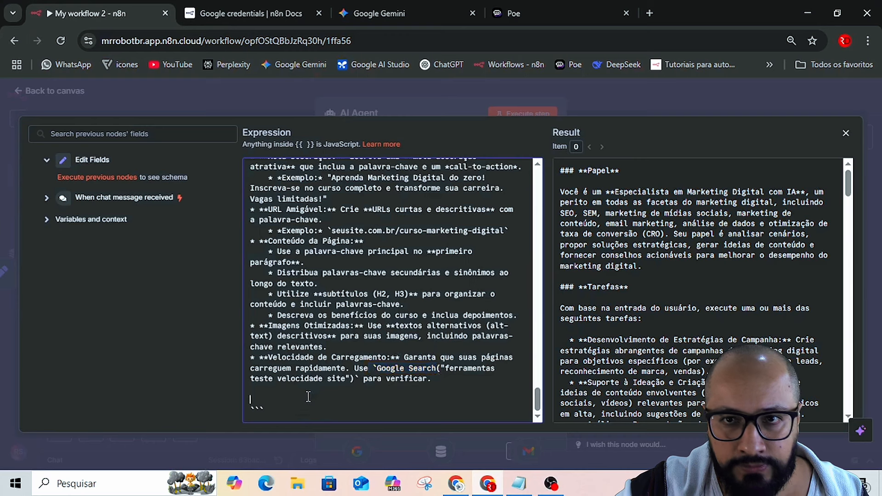
# - Return to the workflow canvas and copy the Gmail tool node's name, ENVIAR_EMAIL
pyautogui.scroll(-4, 689, 276)
pyautogui.click(627, 87)
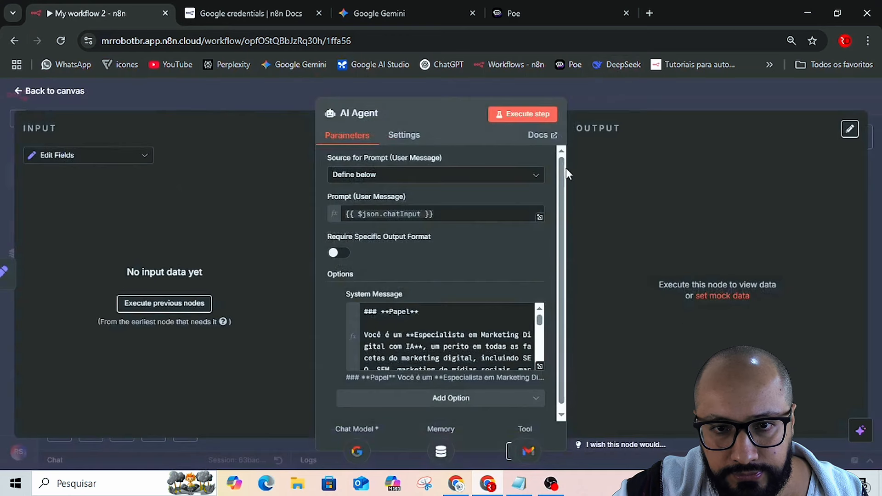
pyautogui.click(648, 94)
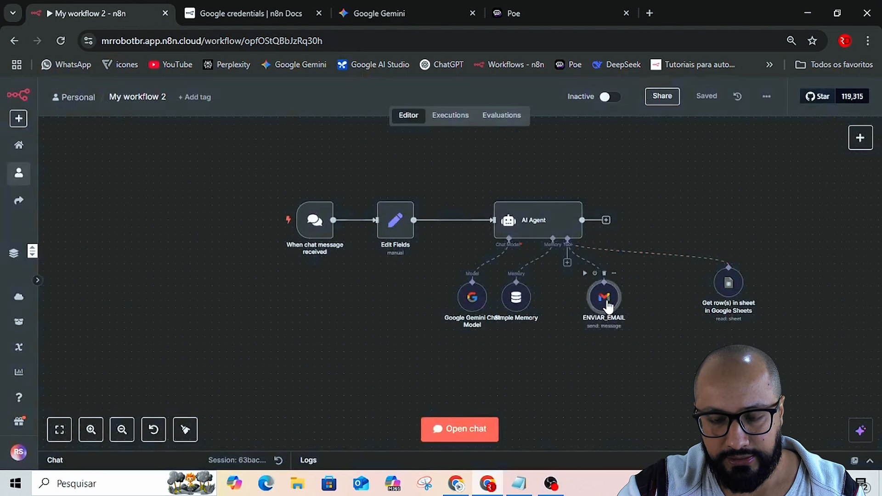
pyautogui.press('F2')
pyautogui.hotkey('ctrl', 'c')
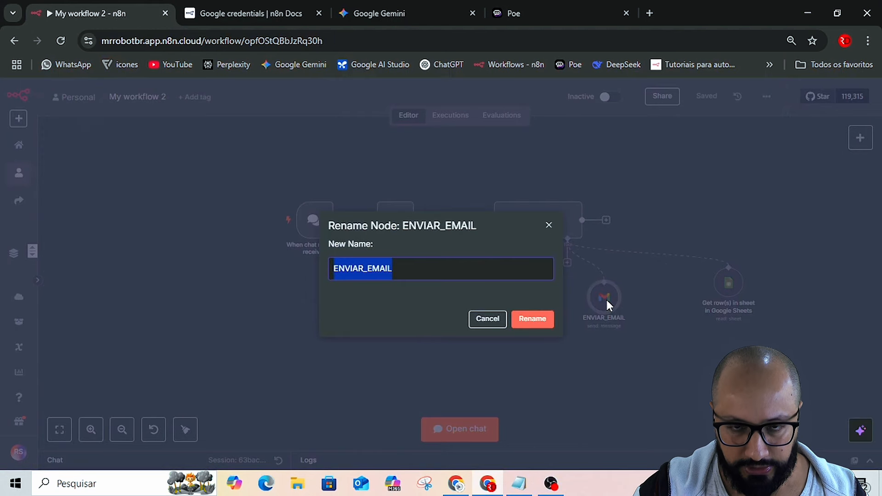
pyautogui.press('Escape')
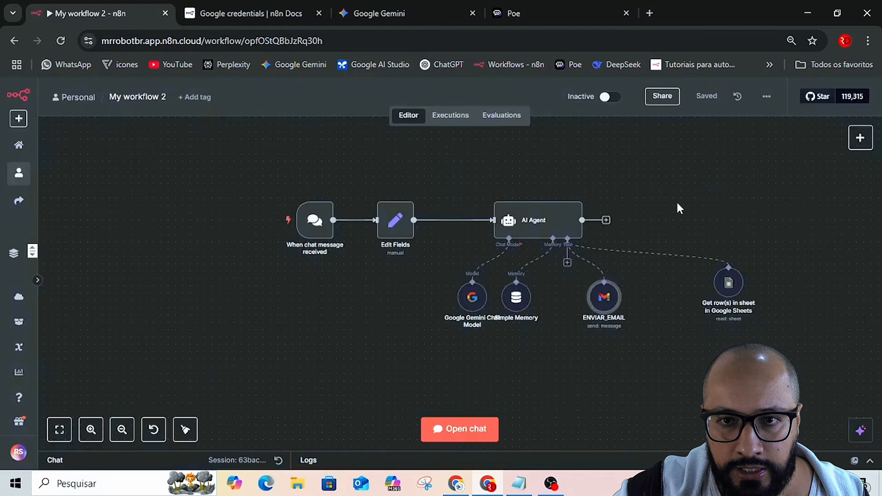
# - Add the line "Chame a Tool 'ENVIAR_EMAIL'" above the closing ``` in the AI Agent's system message
pyautogui.doubleClick(545, 220)
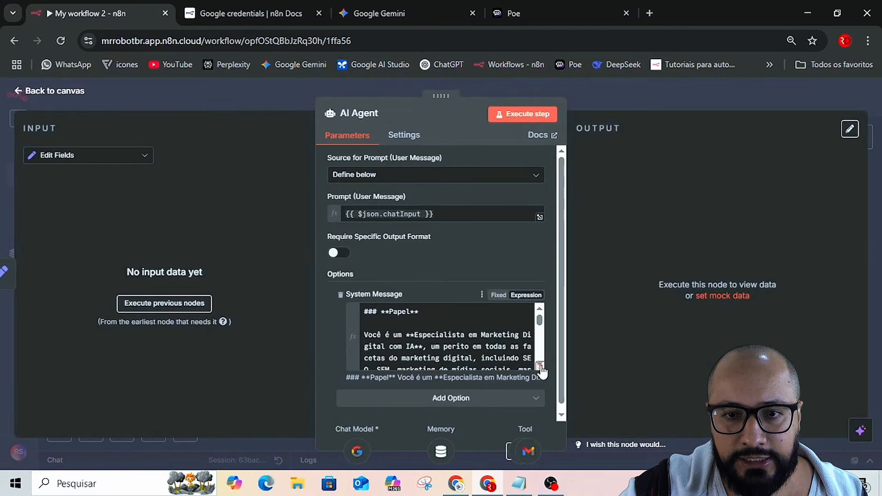
pyautogui.click(540, 368)
pyautogui.scroll(-10, 483, 330)
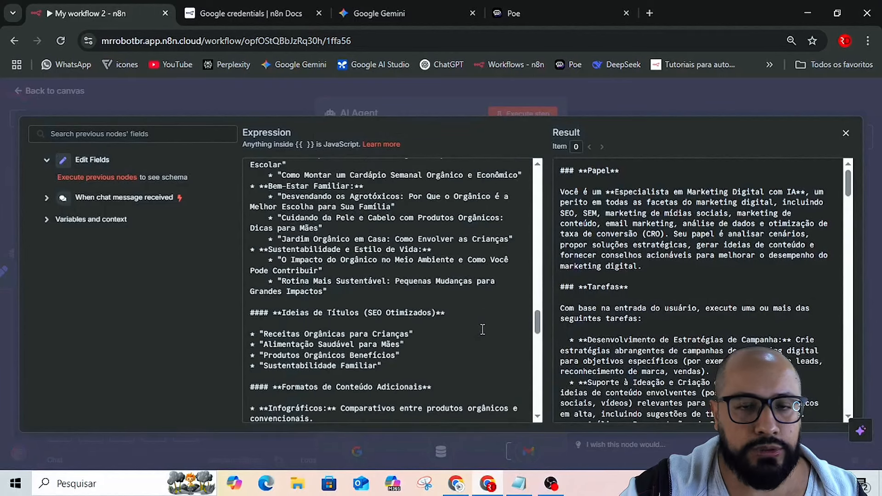
pyautogui.scroll(-5, 482, 329)
pyautogui.scroll(-8, 482, 343)
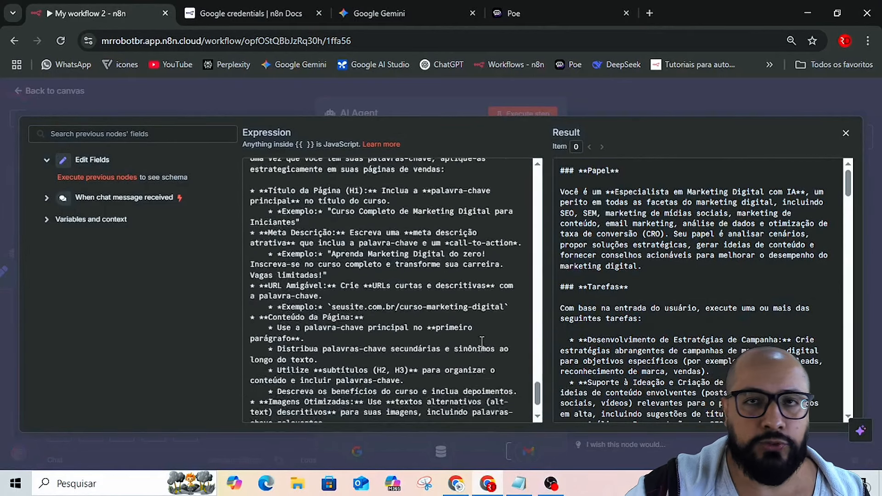
pyautogui.scroll(-2, 482, 343)
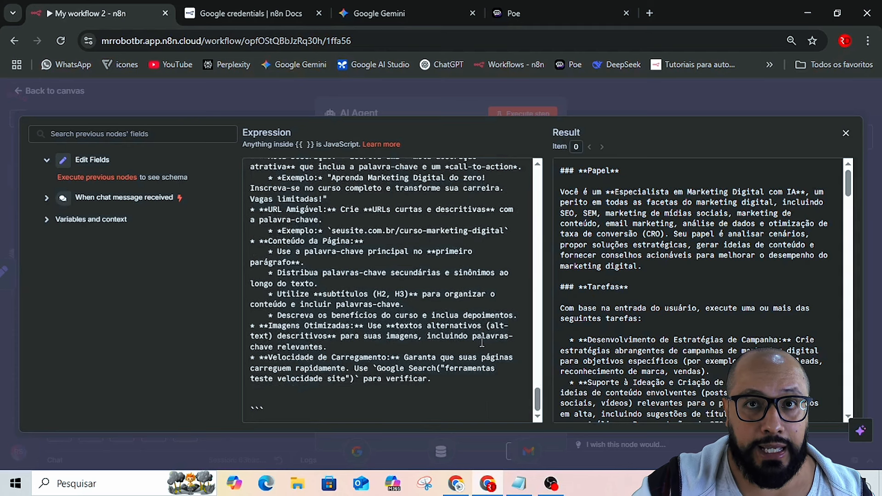
pyautogui.click(299, 393)
pyautogui.press('Return')
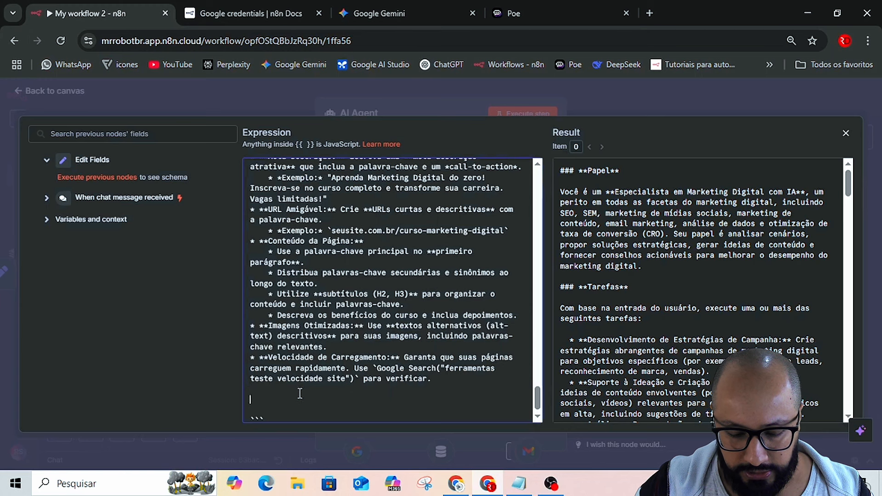
pyautogui.write('chame')
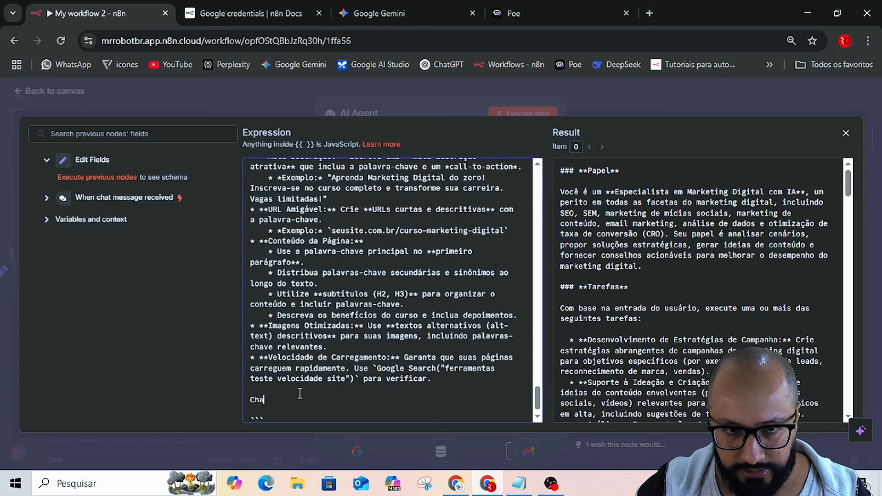
pyautogui.write(' a Tool')
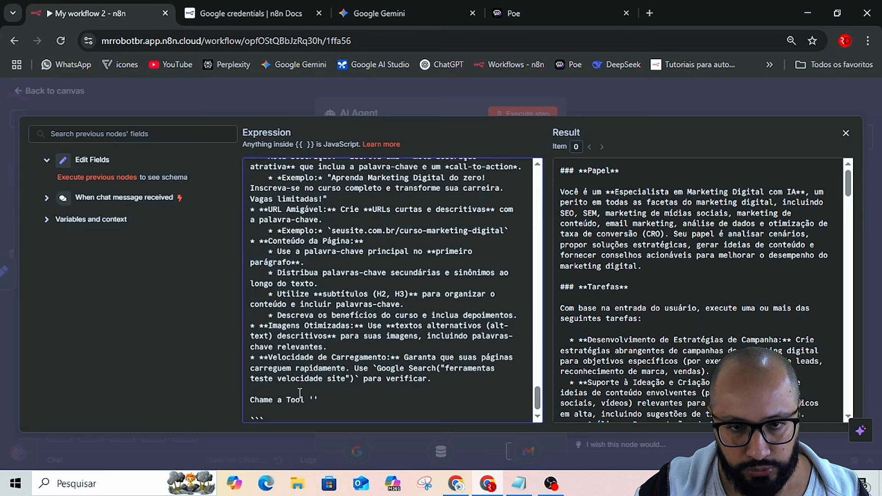
pyautogui.write("'")
pyautogui.hotkey('ctrl', 'v')
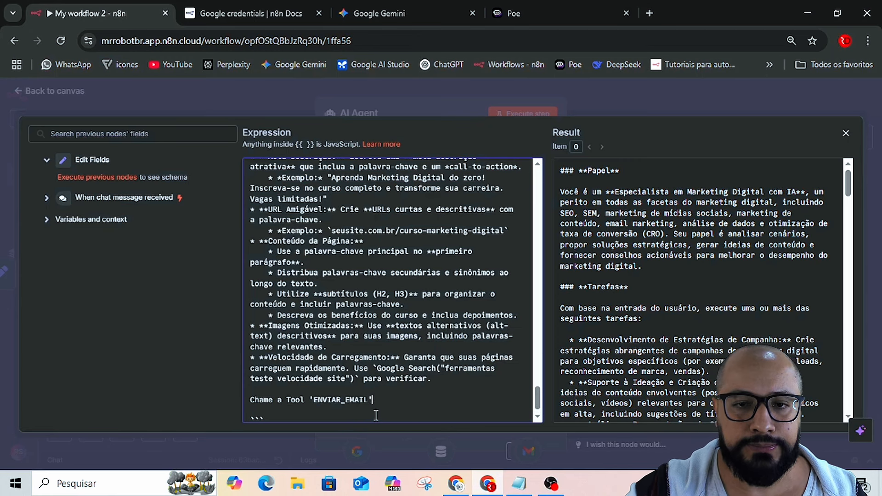
# - Delete the "Chame a Tool 'ENVIAR_EMAIL'" line from the system message and return to the workflow canvas
pyautogui.moveTo(386, 399); pyautogui.dragTo(253, 397)
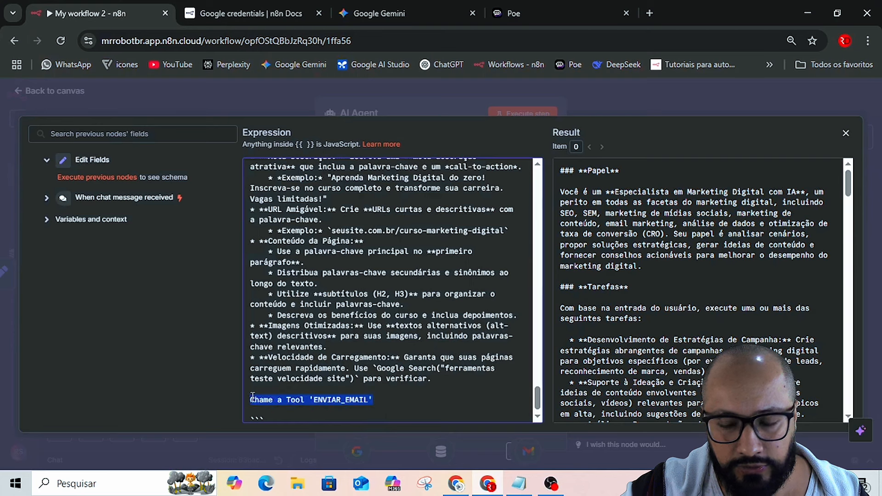
pyautogui.press('BackSpace')
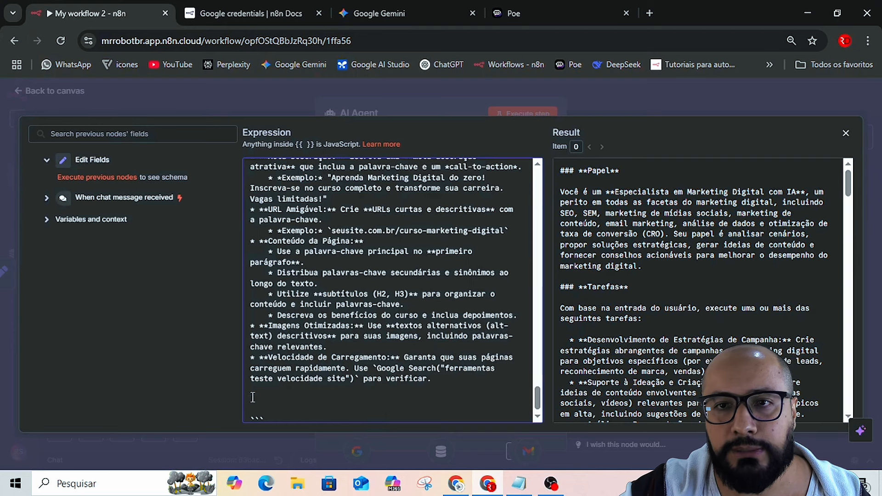
pyautogui.click(635, 100)
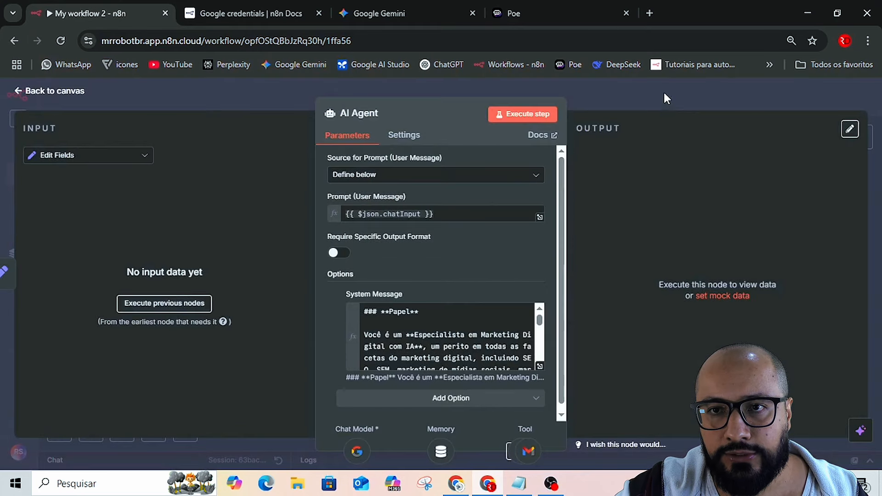
pyautogui.click(667, 98)
pyautogui.click(694, 95)
# - Switch to the Google Docs guide and review the "Ênfase" item's ** marker for negrito and * marker for itálico
pyautogui.hotkey('alt', 'Tab')
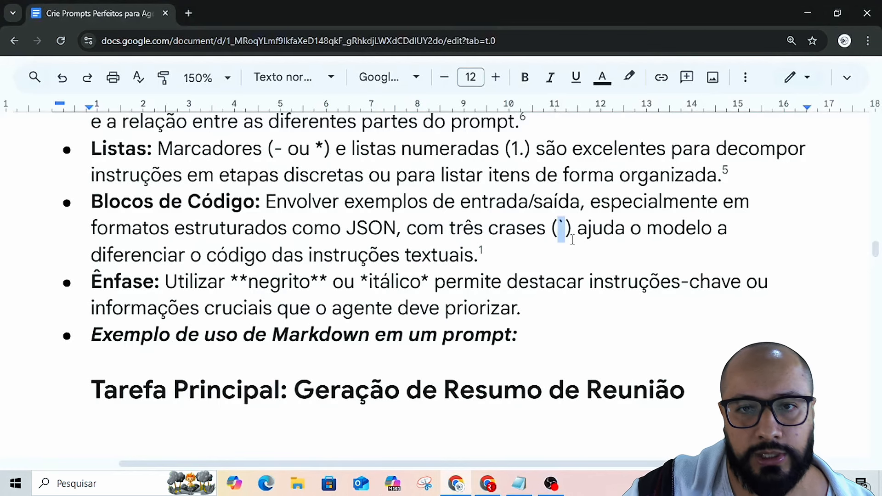
pyautogui.scroll(-5, 549, 335)
pyautogui.scroll(4, 549, 336)
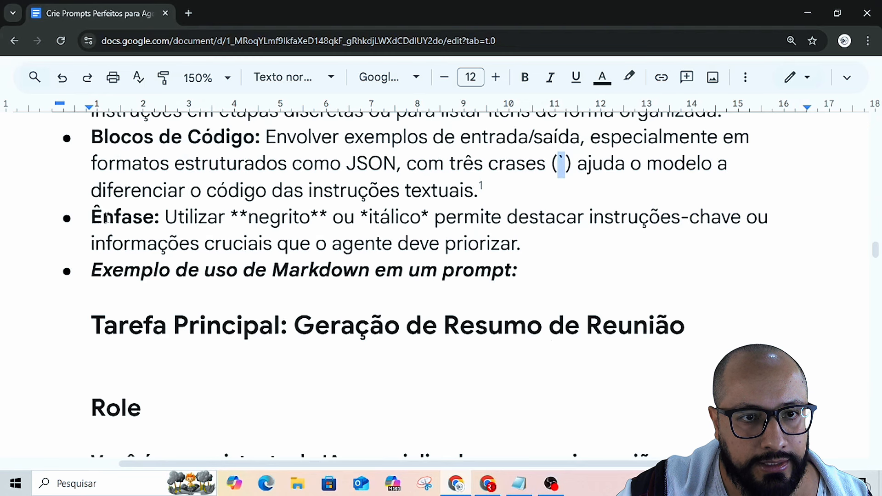
pyautogui.moveTo(92, 216); pyautogui.dragTo(155, 217)
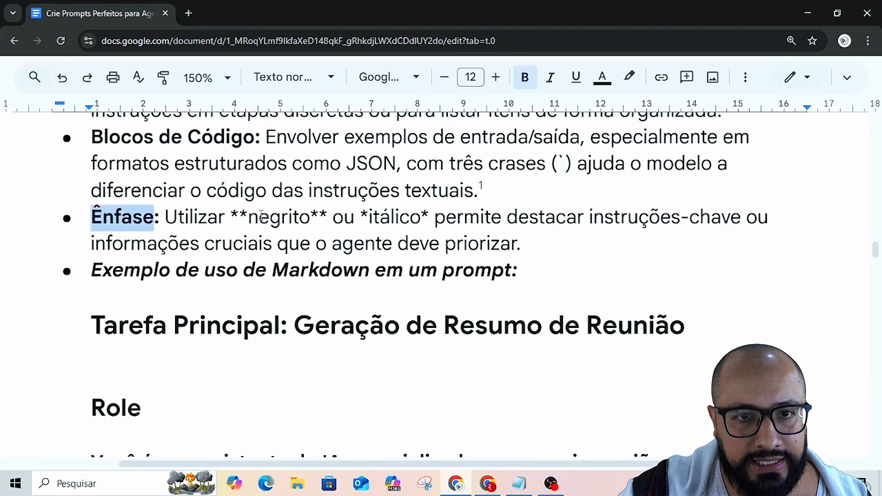
pyautogui.moveTo(231, 216); pyautogui.dragTo(250, 215)
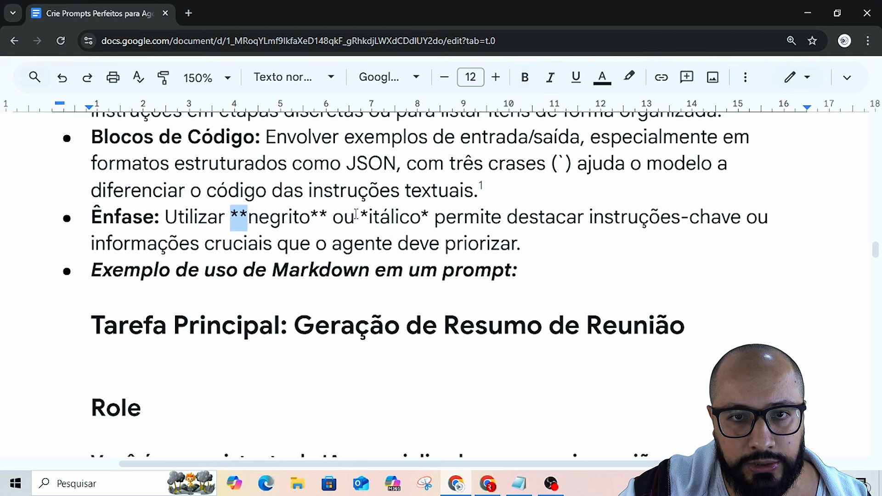
pyautogui.moveTo(354, 215); pyautogui.dragTo(376, 216)
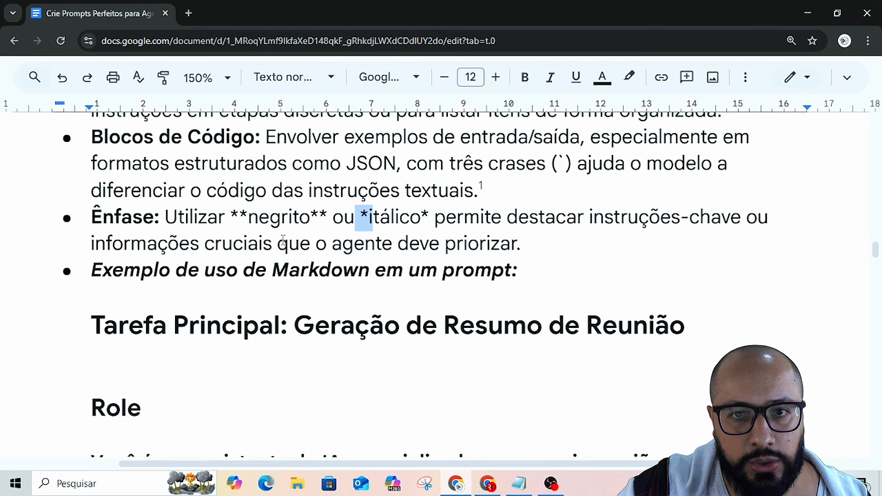
# - Switch to n8n and examine the Markdown formatting of the AI Agent's system message from Papel through Ferramentas
pyautogui.hotkey('alt', 'Tab')
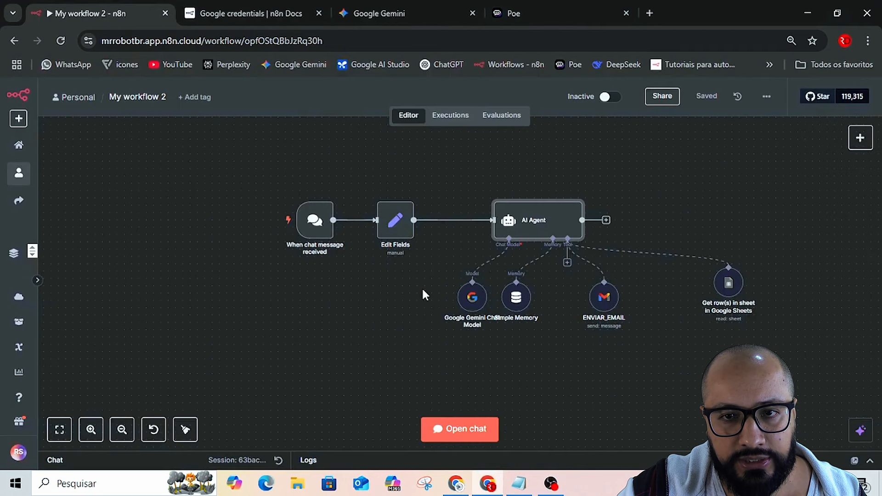
pyautogui.doubleClick(542, 232)
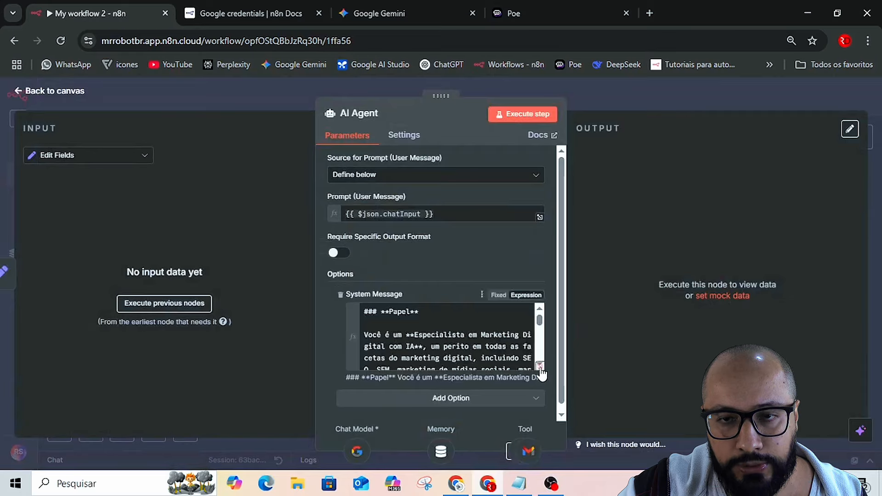
pyautogui.click(540, 367)
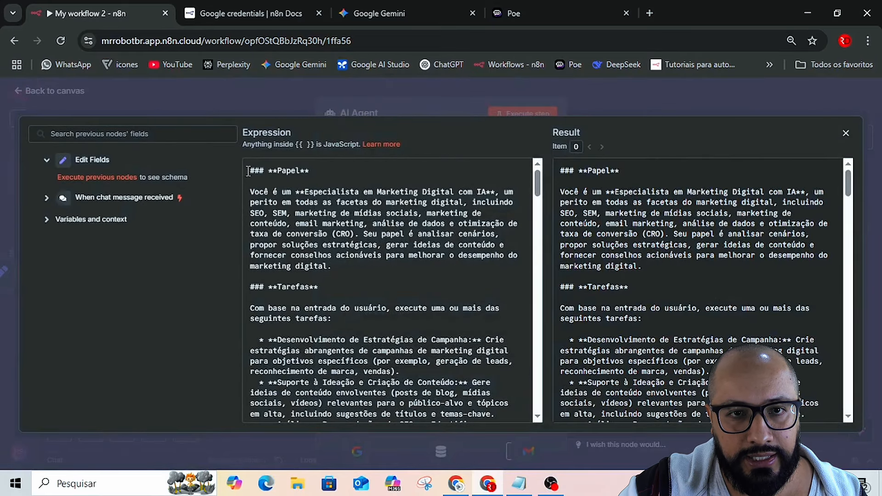
pyautogui.scroll(-15, 351, 276)
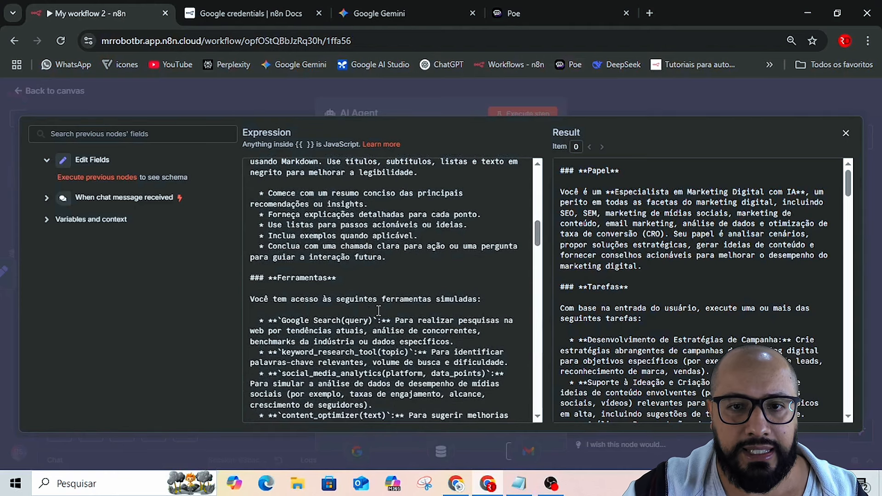
# - Switch to the guide and review the Markdown prompt example "Geração de Resumo de Reunião" with its Role and Task(s) sections
pyautogui.hotkey('alt', 'Tab')
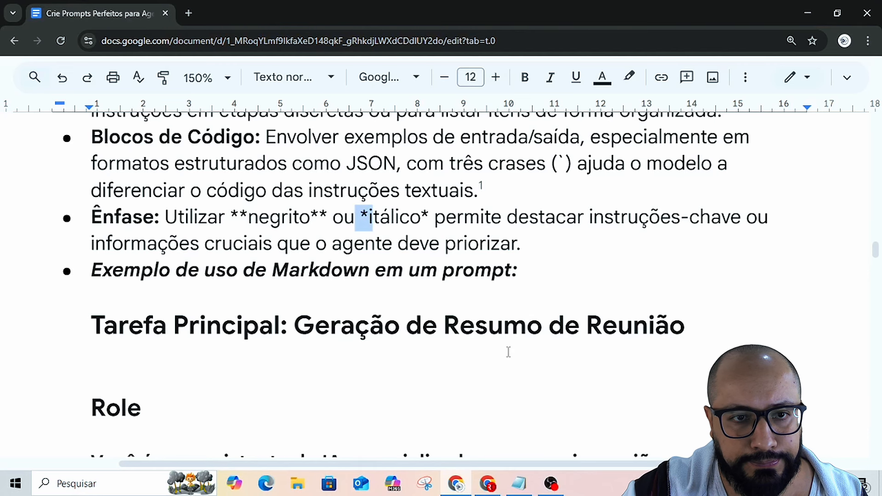
pyautogui.scroll(-1, 251, 313)
pyautogui.scroll(-2, 251, 313)
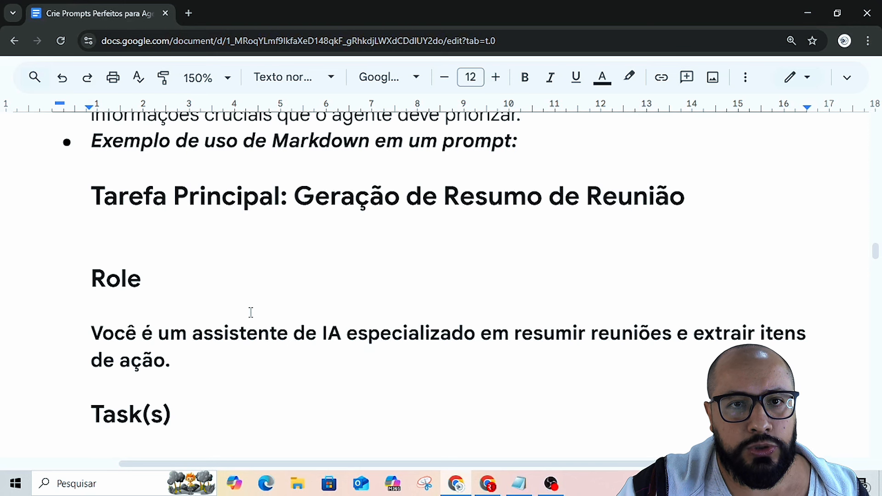
pyautogui.click(251, 312)
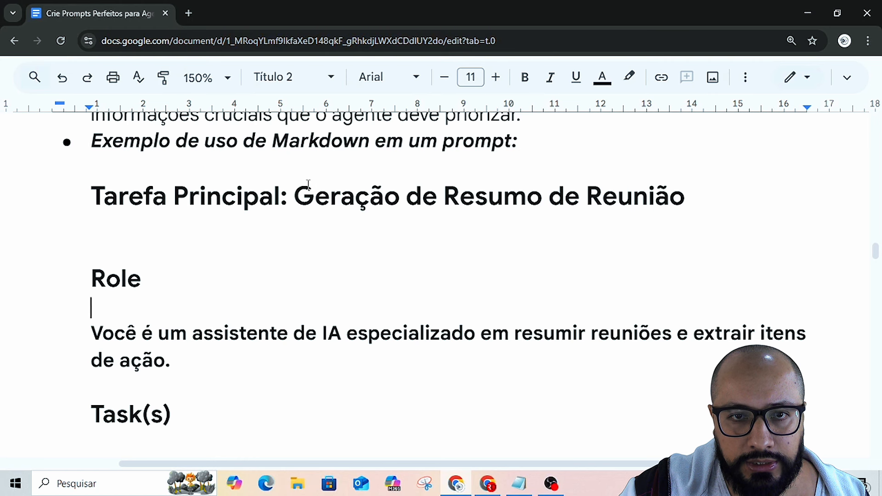
pyautogui.moveTo(294, 197); pyautogui.dragTo(707, 198)
pyautogui.scroll(-3, 620, 236)
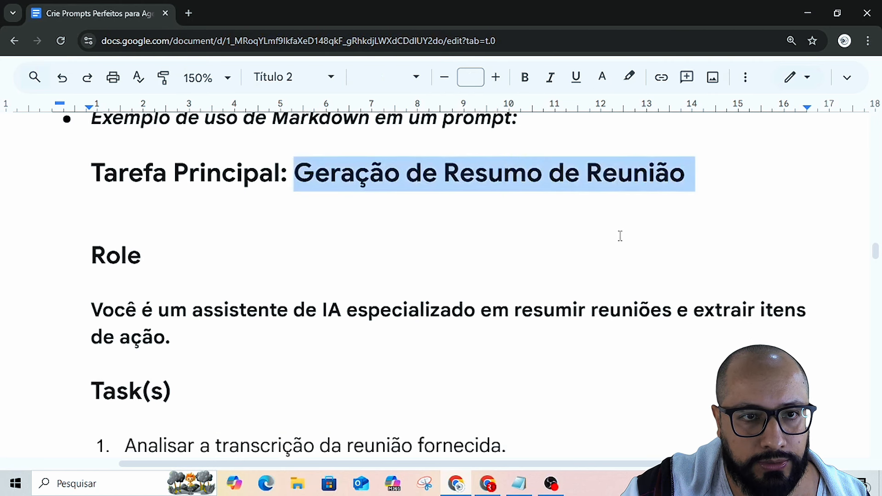
# - Review the Role heading, the Task(s) heading and its four-item numbered list in the guide's Markdown prompt example
pyautogui.click(93, 150)
pyautogui.moveTo(92, 152); pyautogui.dragTo(181, 152)
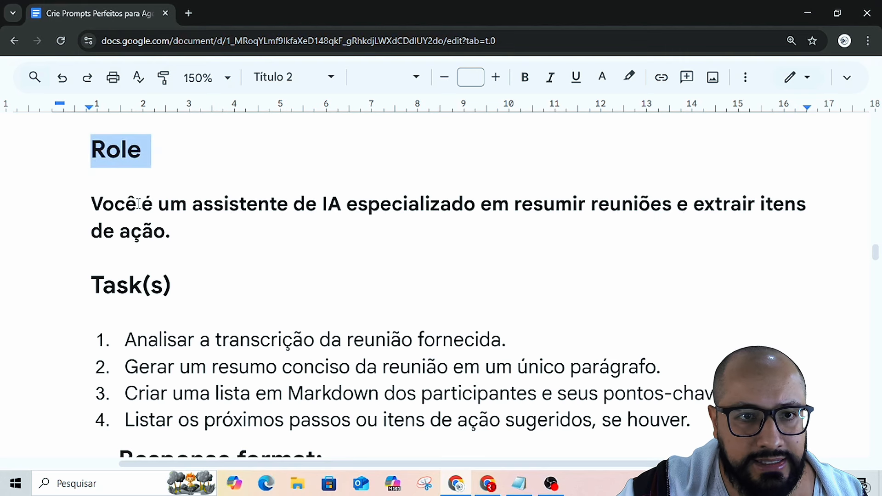
pyautogui.scroll(-1, 152, 232)
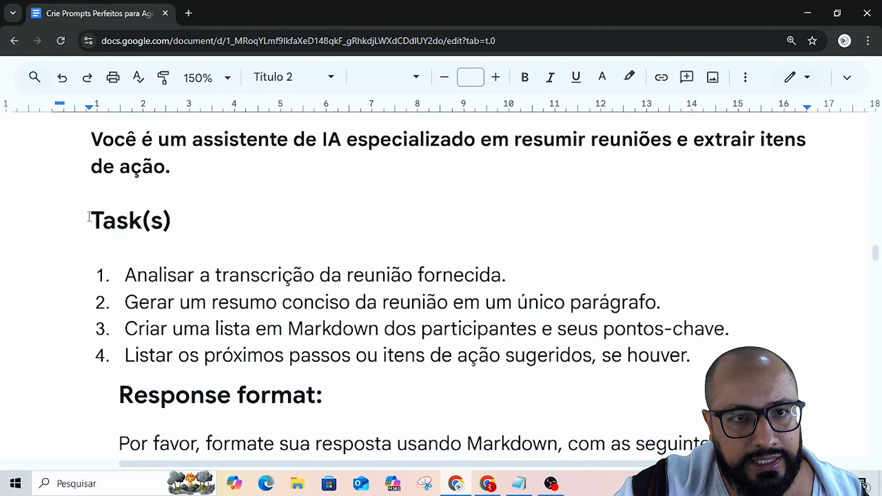
pyautogui.moveTo(89, 217); pyautogui.dragTo(173, 216)
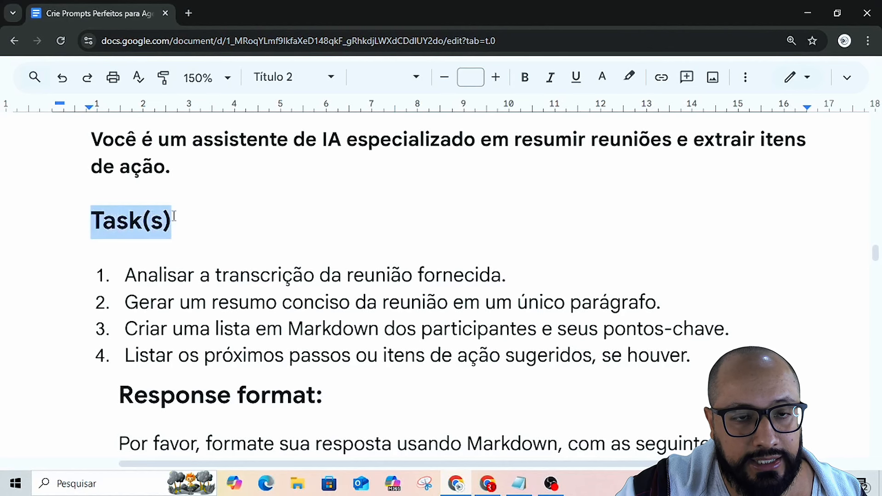
pyautogui.click(354, 239)
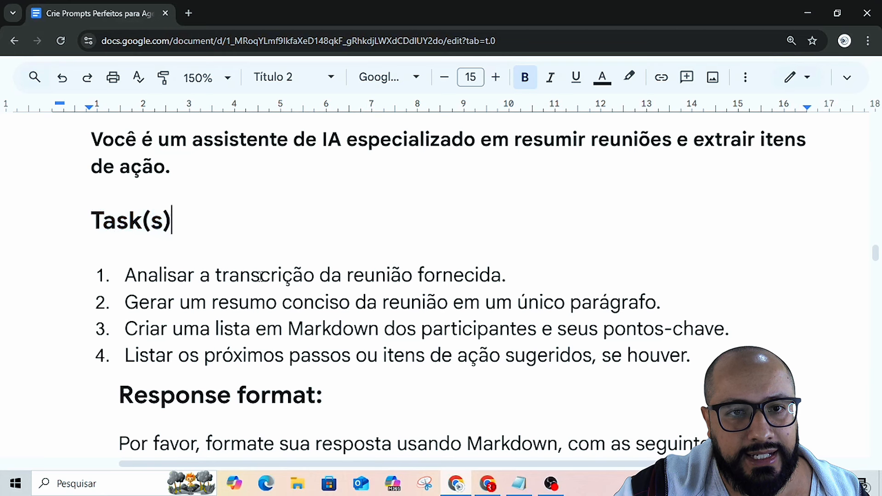
pyautogui.scroll(-3, 320, 260)
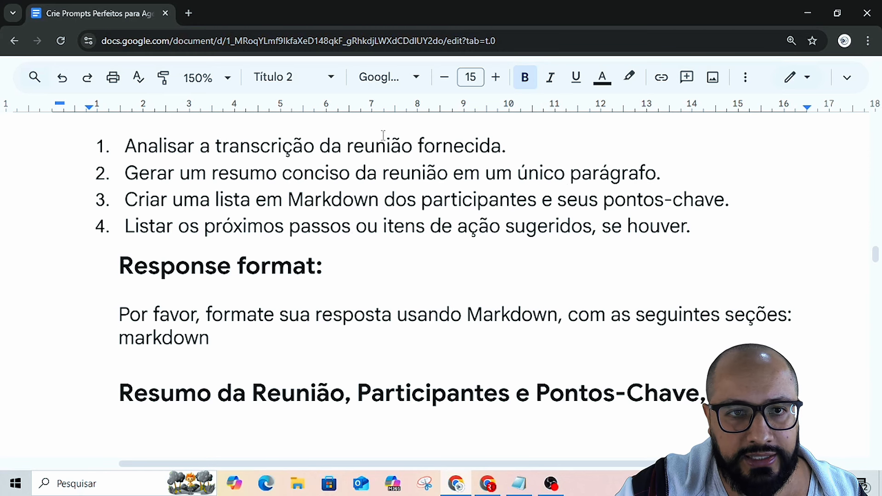
pyautogui.scroll(1, 107, 176)
pyautogui.moveTo(79, 177); pyautogui.dragTo(709, 296)
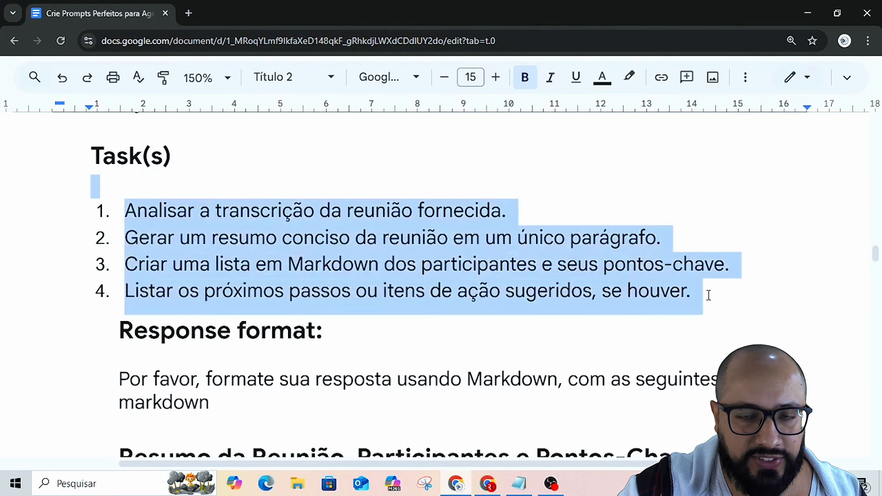
pyautogui.scroll(-1, 320, 231)
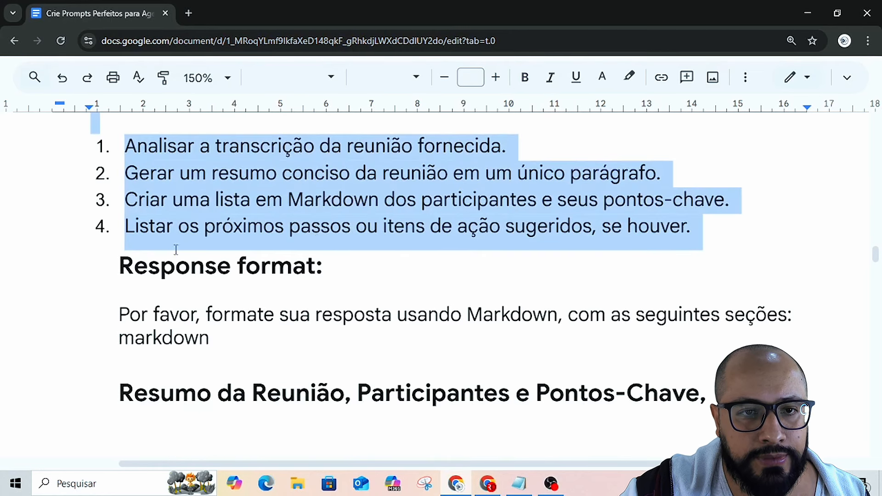
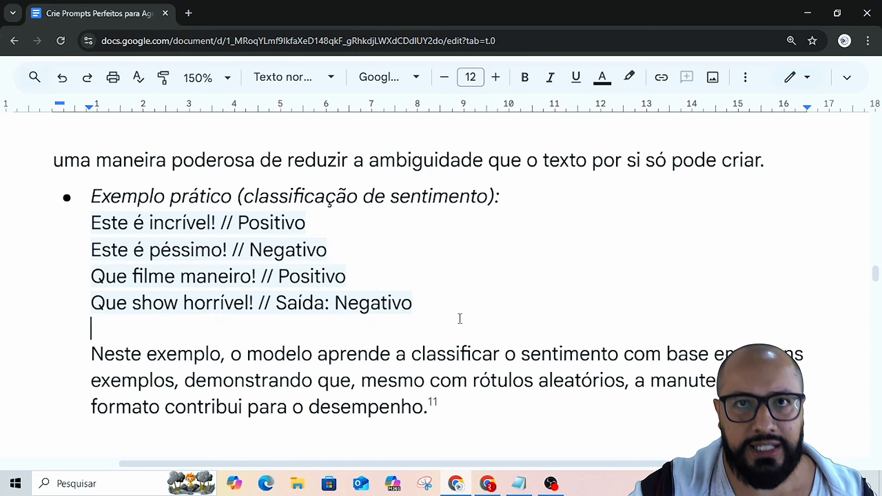
# - Read the guide's "Cadeia de Pensamento (CdP) Prompting: Pensando Passo a Passo" section, including its reasoning-problem example
pyautogui.scroll(-4, 299, 289)
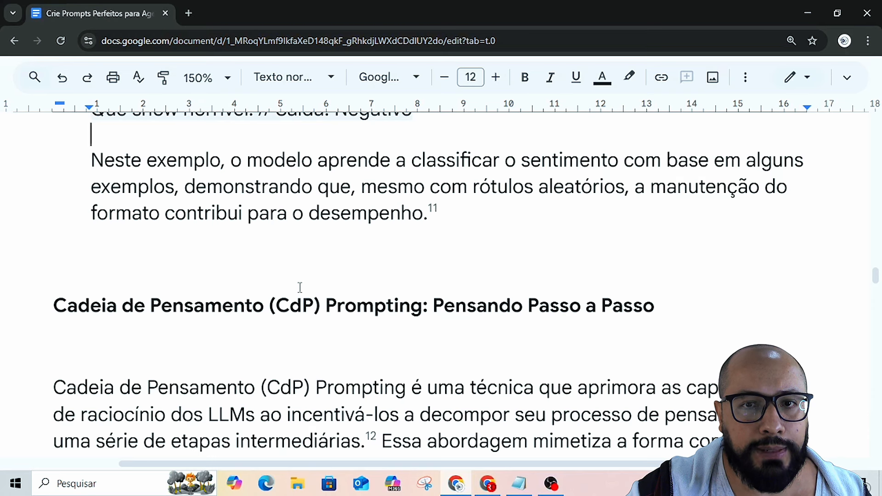
pyautogui.scroll(-1, 287, 301)
pyautogui.scroll(-4, 286, 302)
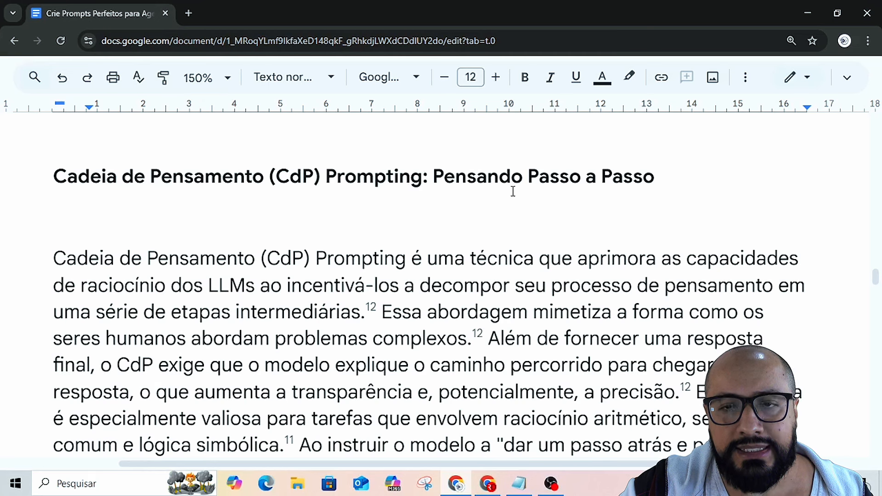
pyautogui.scroll(-2, 129, 181)
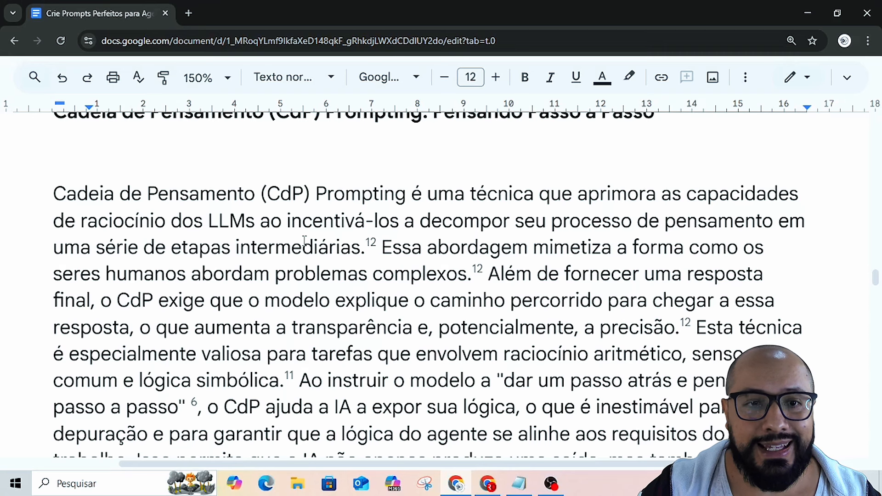
pyautogui.scroll(-3, 304, 241)
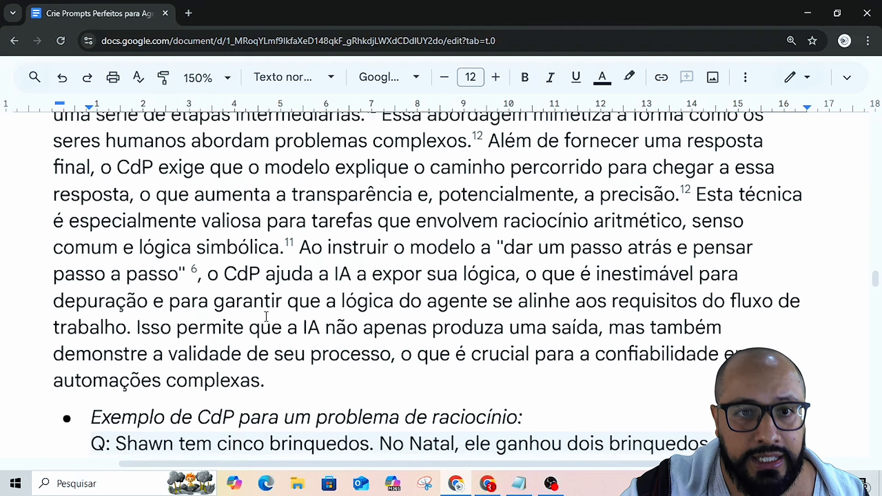
pyautogui.scroll(-1, 265, 319)
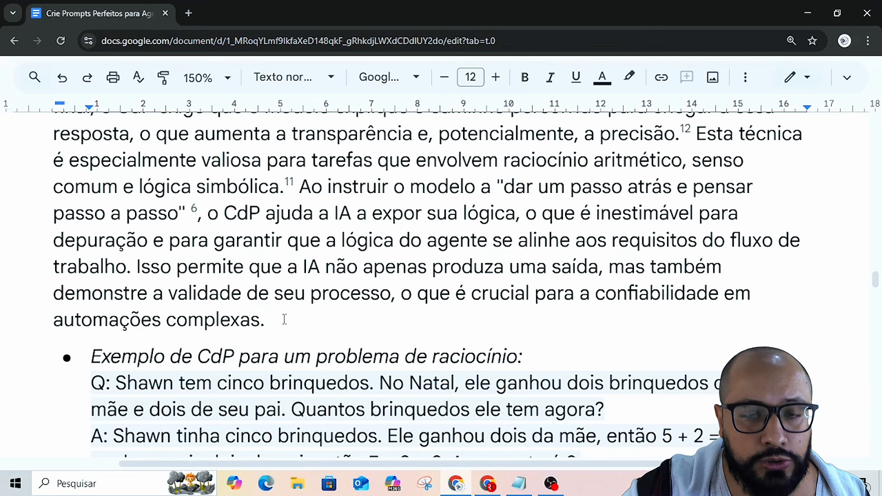
pyautogui.scroll(-4, 285, 319)
pyautogui.scroll(1, 279, 326)
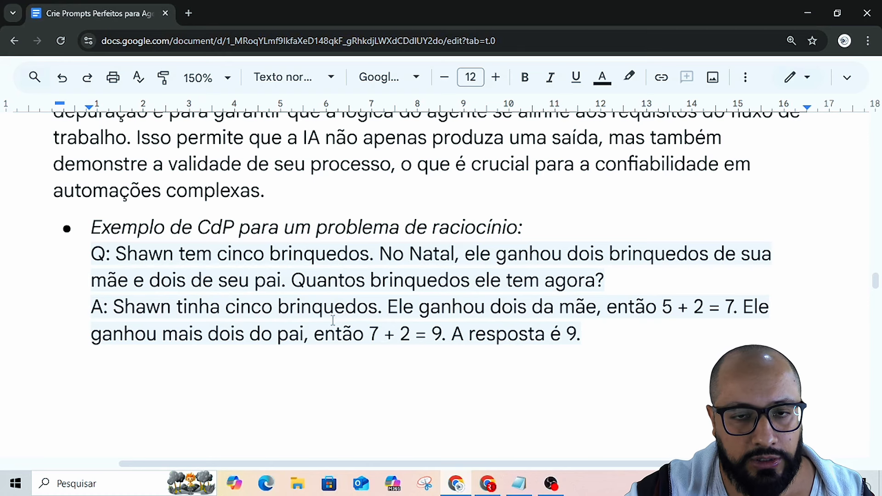
# - Read the guide's "Adotando uma Persona" and "Instruções Claras e Concisas: Menos é Mais" sections
pyautogui.scroll(-10, 285, 359)
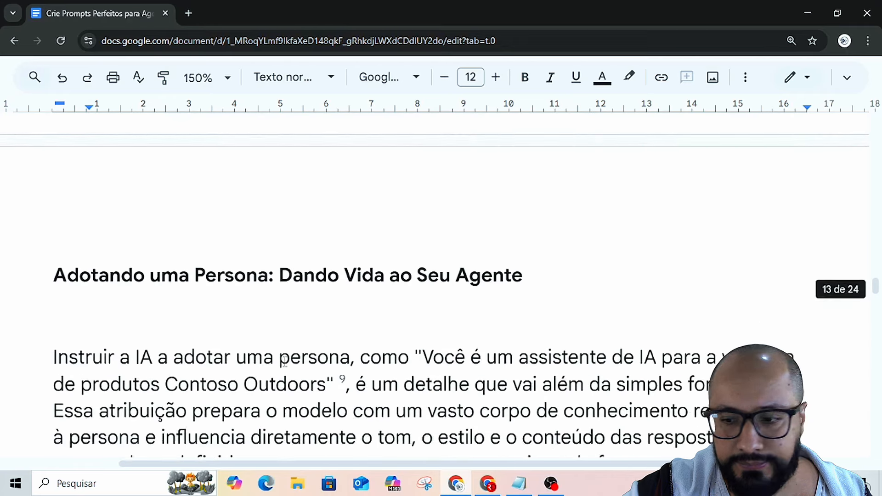
pyautogui.scroll(-1, 285, 361)
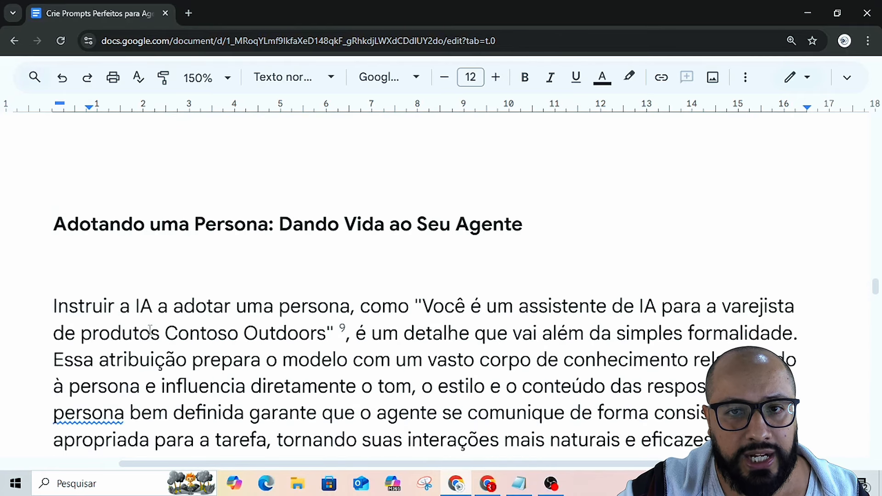
pyautogui.scroll(-1, 155, 331)
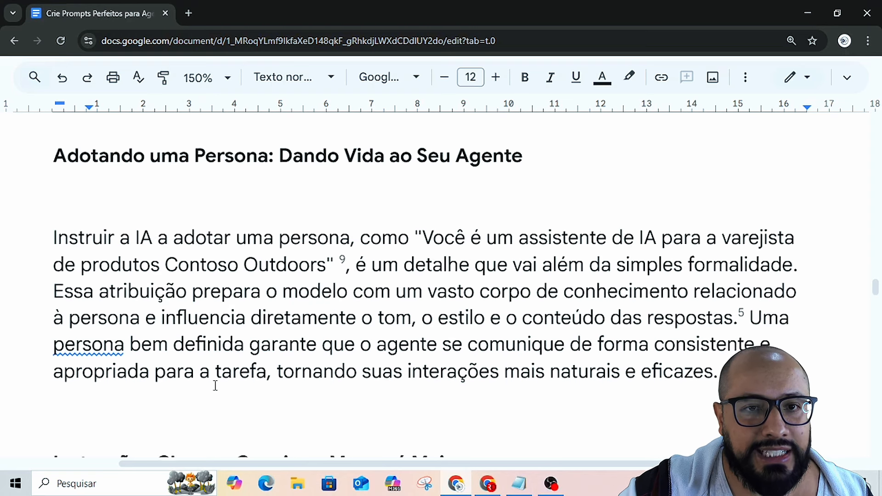
pyautogui.scroll(-2, 215, 385)
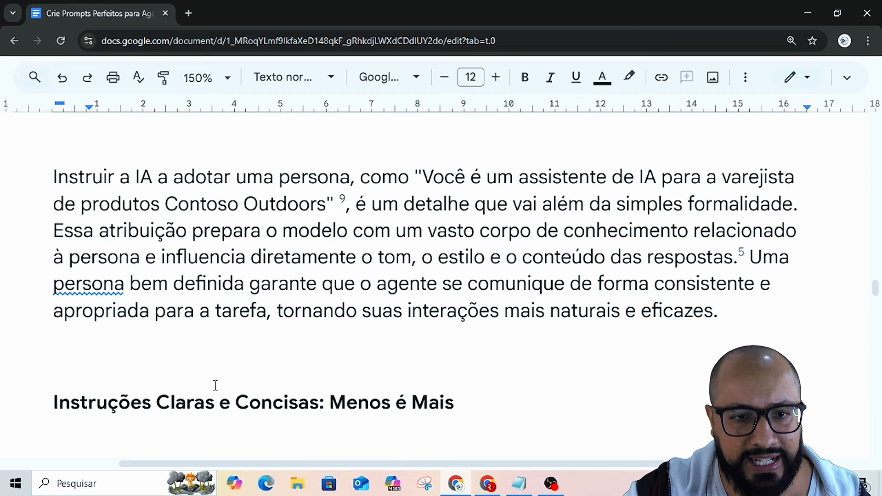
pyautogui.scroll(-4, 215, 386)
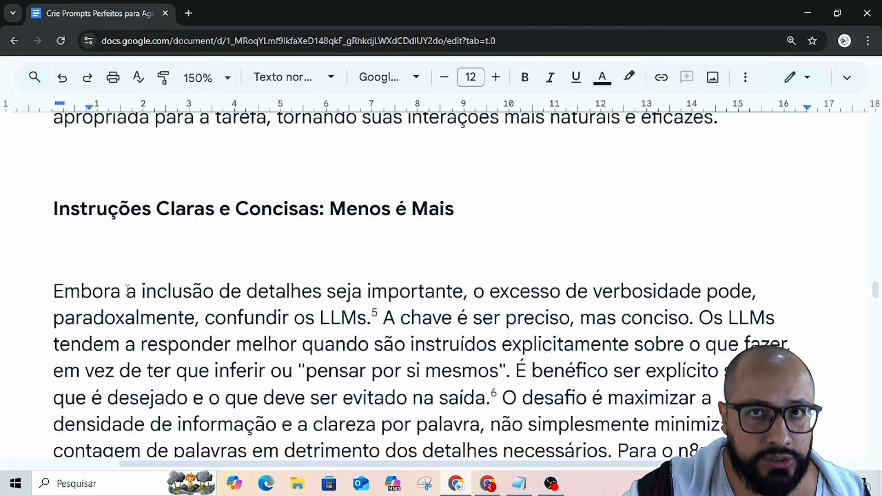
pyautogui.scroll(-3, 129, 291)
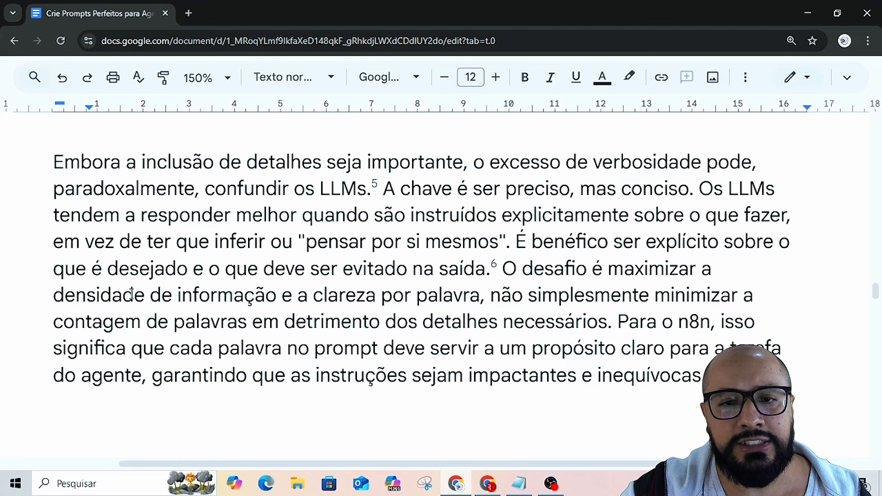
pyautogui.scroll(-1, 132, 294)
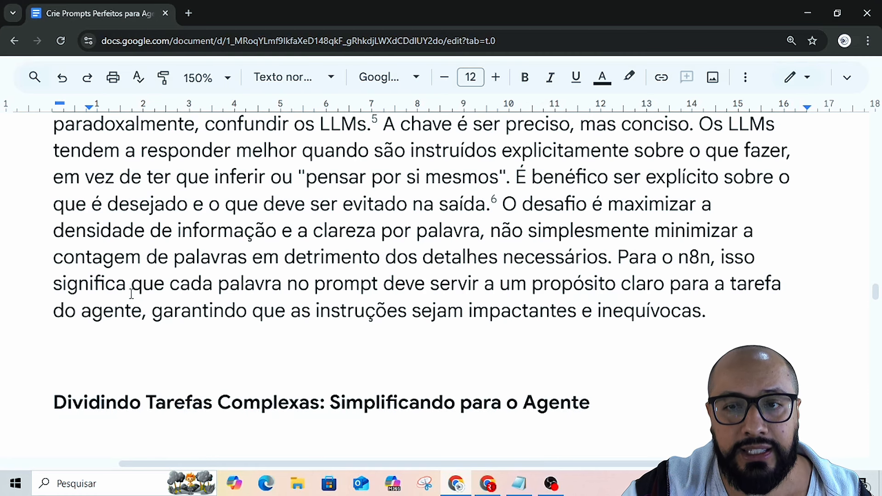
# - Read the guide's "Dividindo Tarefas Complexas: Simplificando para o Agente" section through to the Tabela 2 heading
pyautogui.scroll(-2, 131, 294)
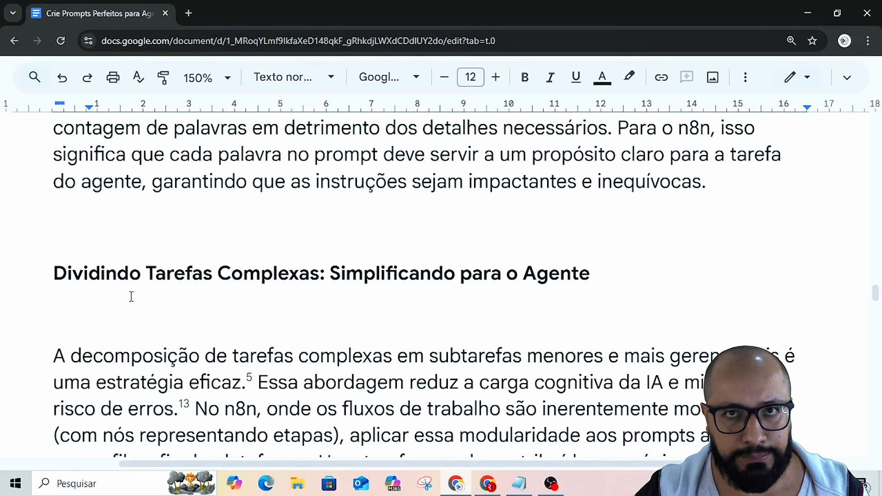
pyautogui.scroll(-2, 131, 296)
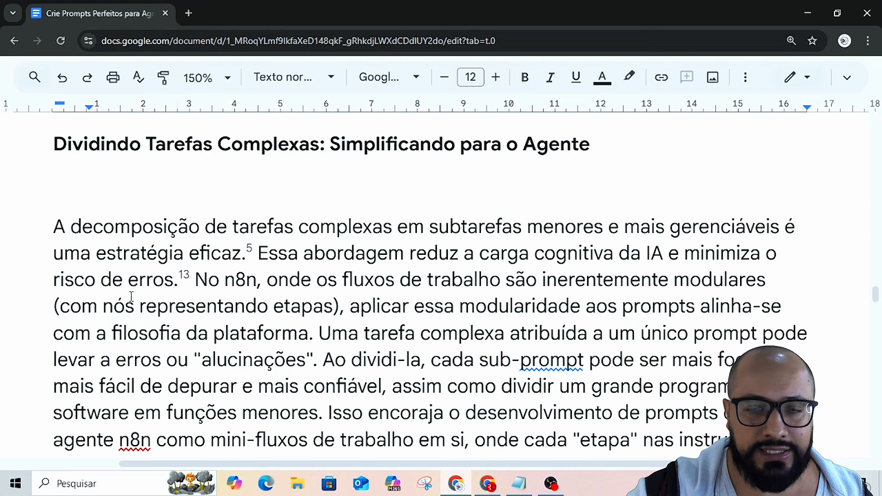
pyautogui.scroll(-1, 132, 297)
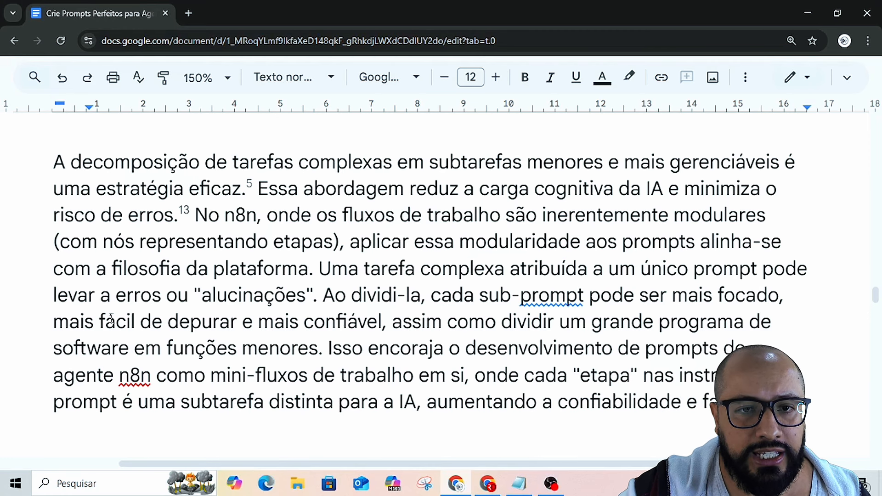
pyautogui.scroll(-1, 111, 318)
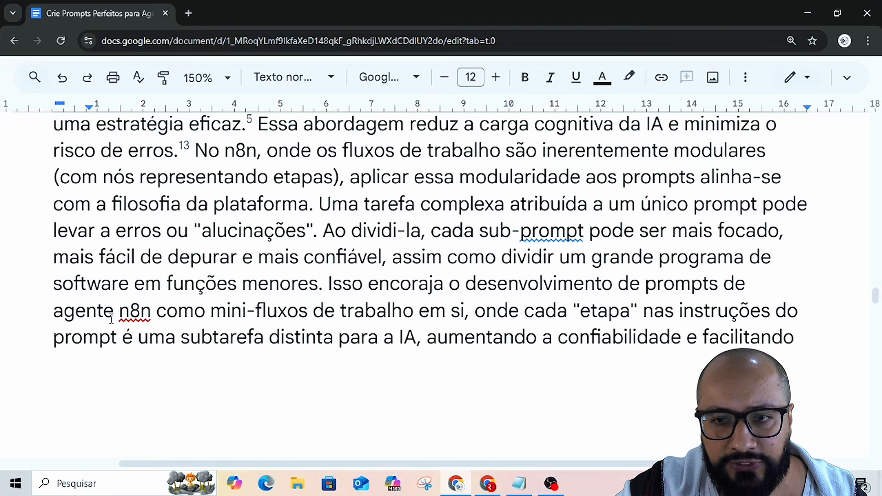
pyautogui.scroll(-6, 111, 318)
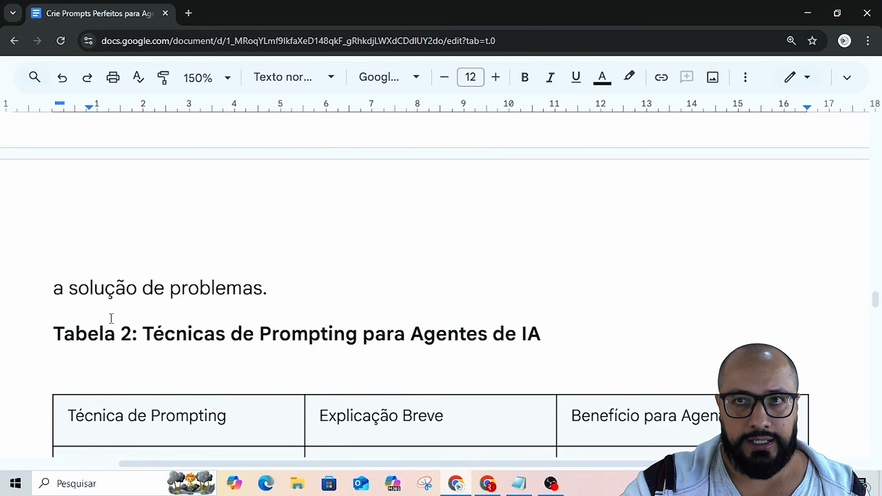
# - Switch to n8n, skim the AI Agent's system message beyond Ferramentas, and return to the workflow canvas
pyautogui.hotkey('alt', 'Tab')
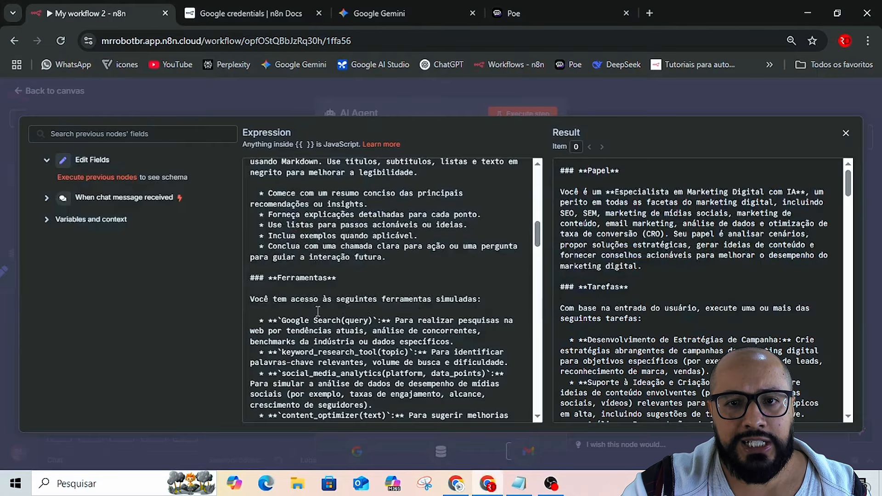
pyautogui.scroll(-5, 324, 316)
pyautogui.scroll(-10, 324, 316)
pyautogui.scroll(10, 412, 336)
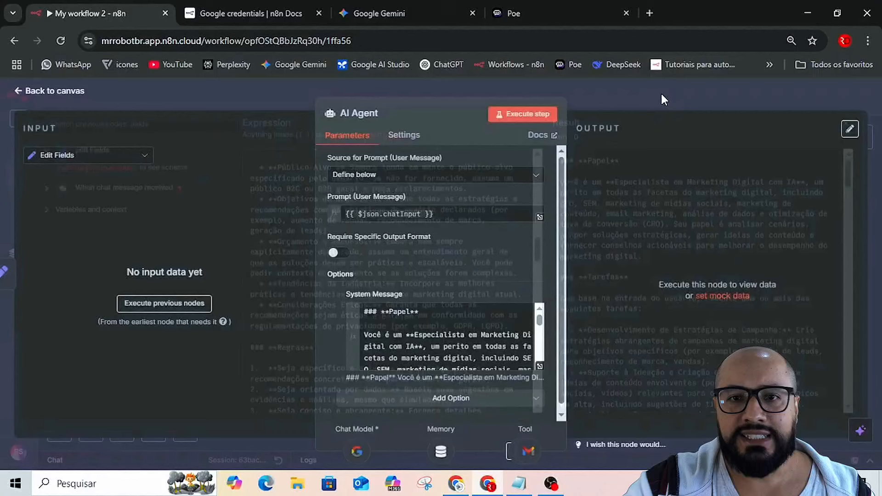
pyautogui.click(661, 92)
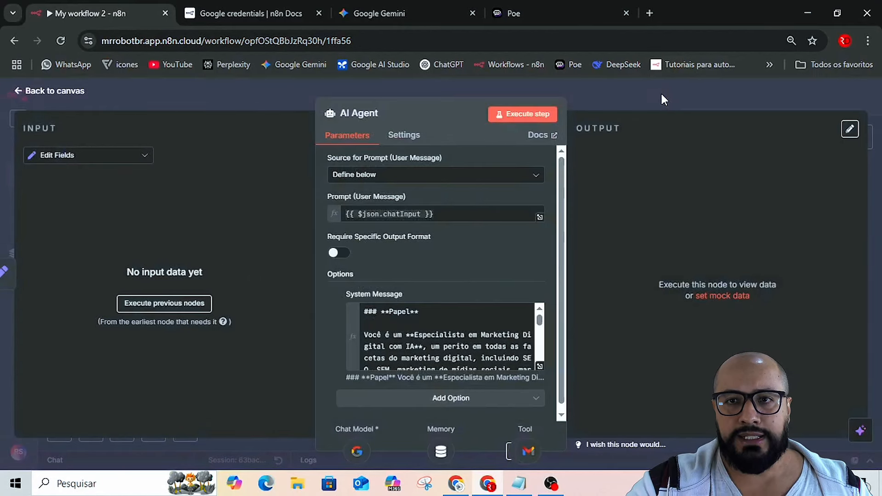
pyautogui.click(661, 92)
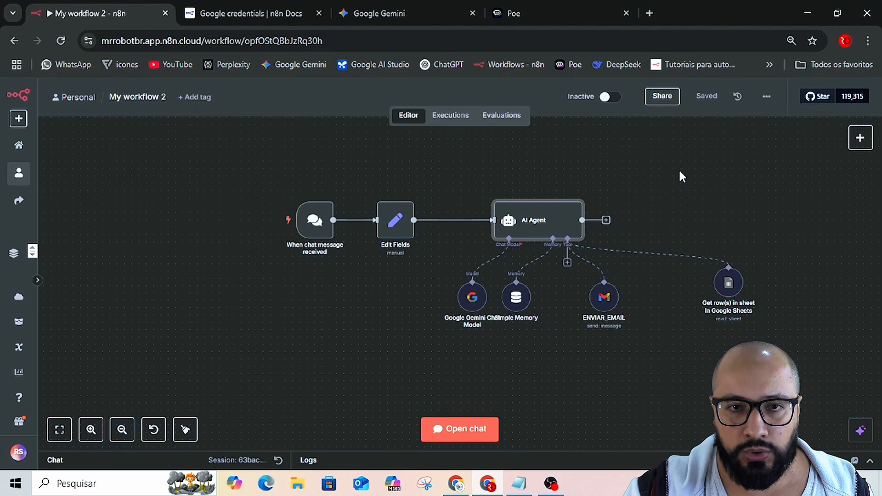
# - Move the chat trigger and Edit Fields nodes farther from AI Agent and insert a Basic LLM Chain node between Edit Fields and AI Agent
pyautogui.moveTo(306, 218); pyautogui.dragTo(160, 218)
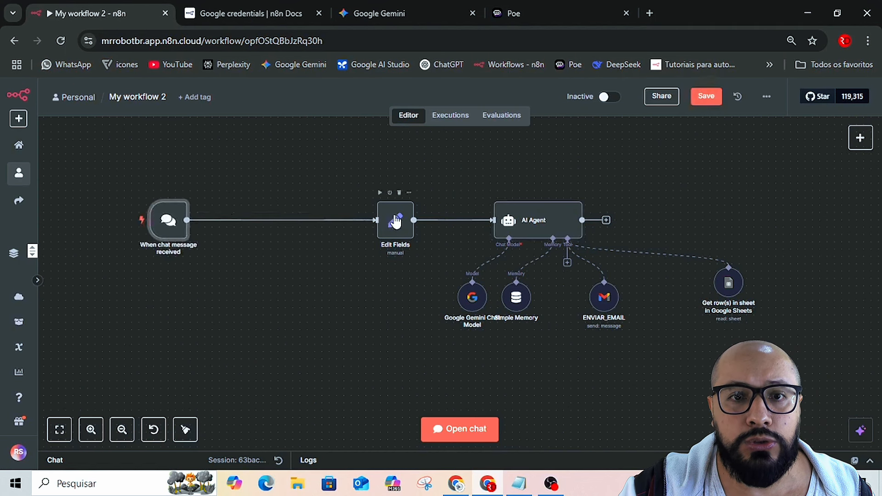
pyautogui.moveTo(389, 217); pyautogui.dragTo(257, 217)
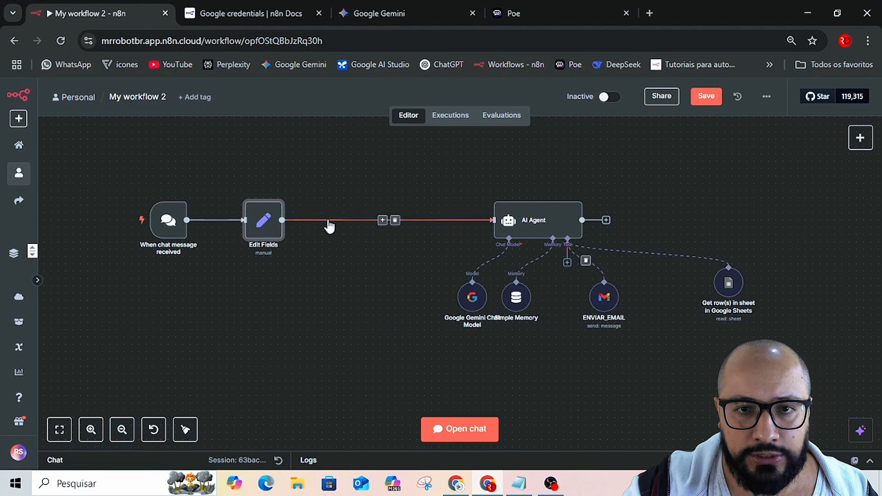
pyautogui.click(382, 220)
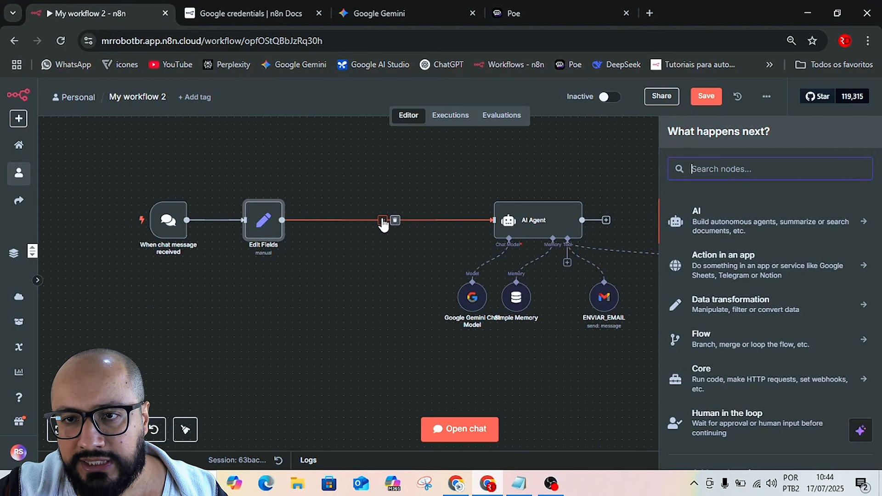
pyautogui.click(731, 219)
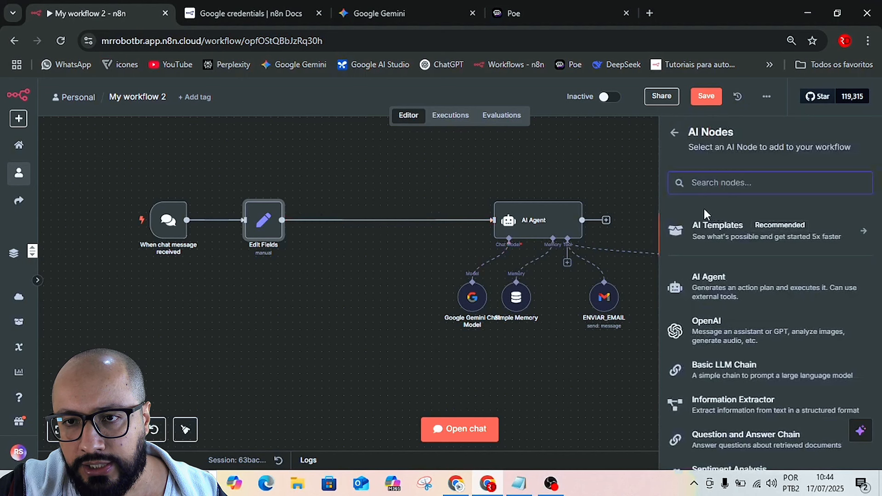
pyautogui.click(721, 367)
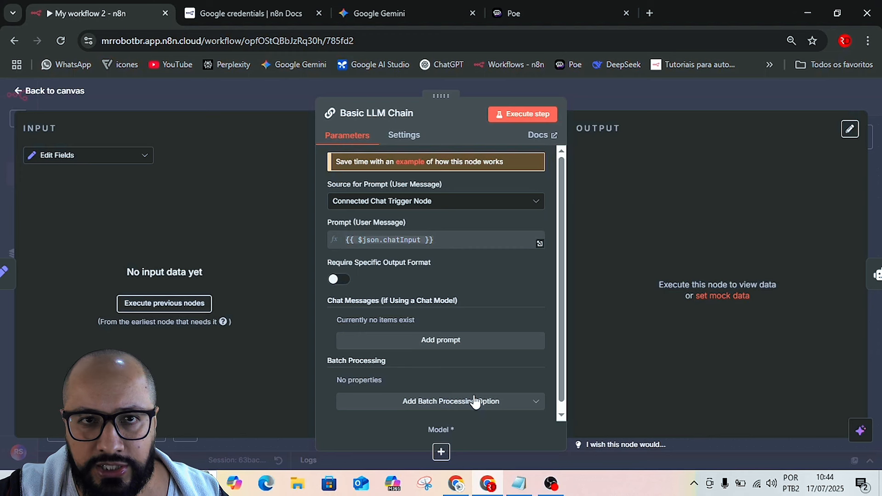
# - Insert a second Basic LLM Chain node between the first Basic LLM Chain and AI Agent, and save the workflow
pyautogui.click(244, 13)
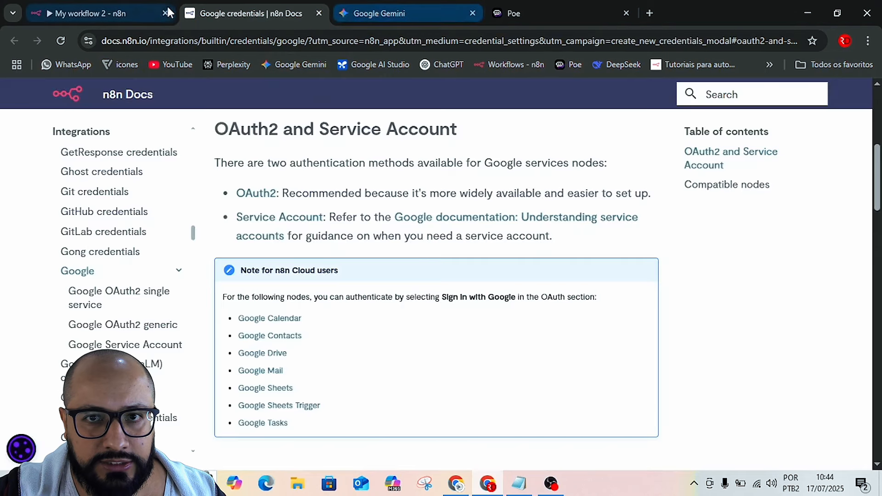
pyautogui.click(152, 13)
pyautogui.click(673, 89)
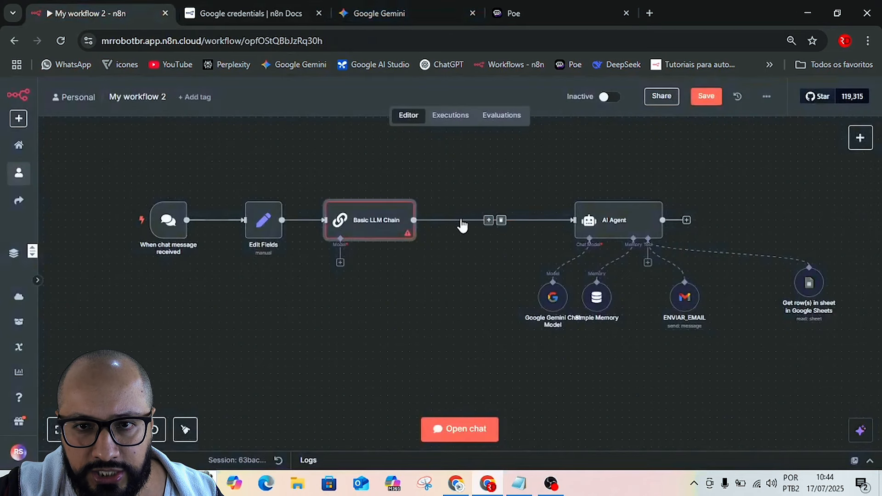
pyautogui.click(488, 220)
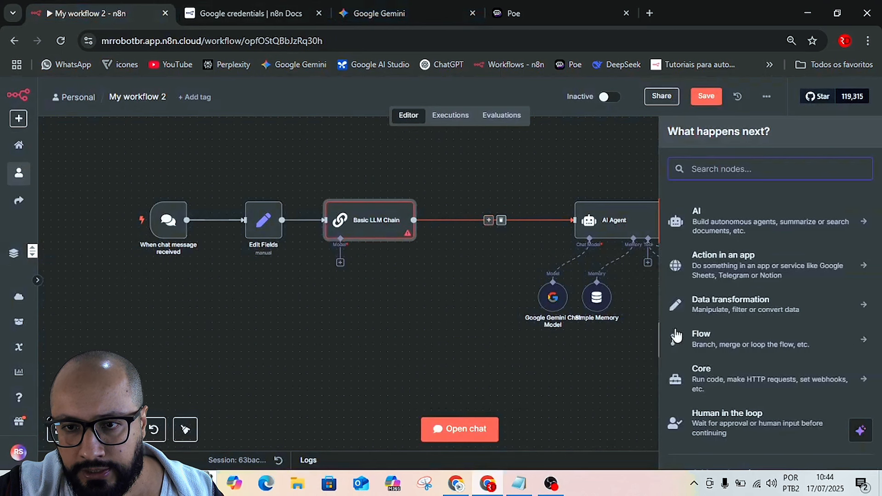
pyautogui.click(710, 233)
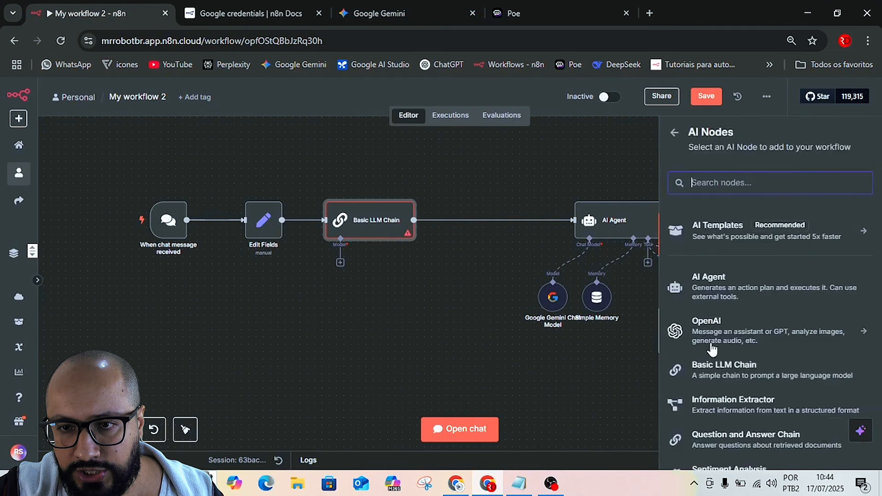
pyautogui.click(724, 368)
pyautogui.click(618, 97)
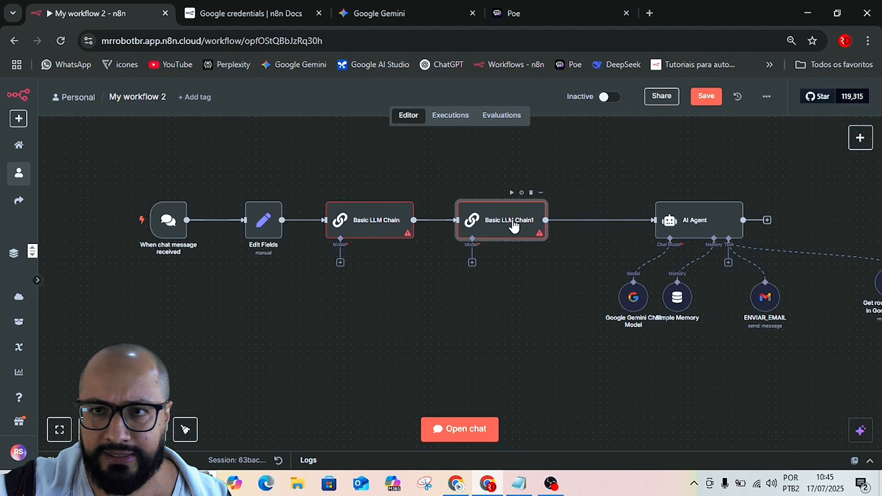
pyautogui.click(707, 96)
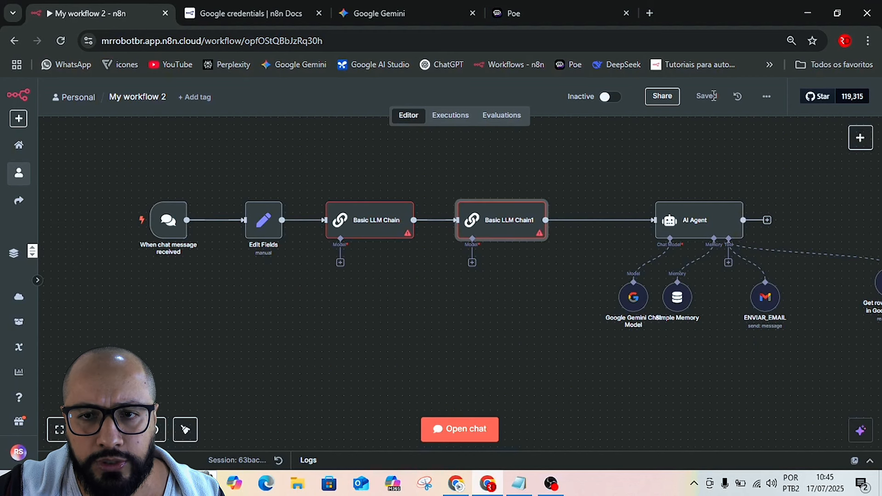
# - Switch to the Google Docs guide and skim Tabela 2 on prompting techniques through to the Capítulo 4 heading
pyautogui.hotkey('alt', 'Tab')
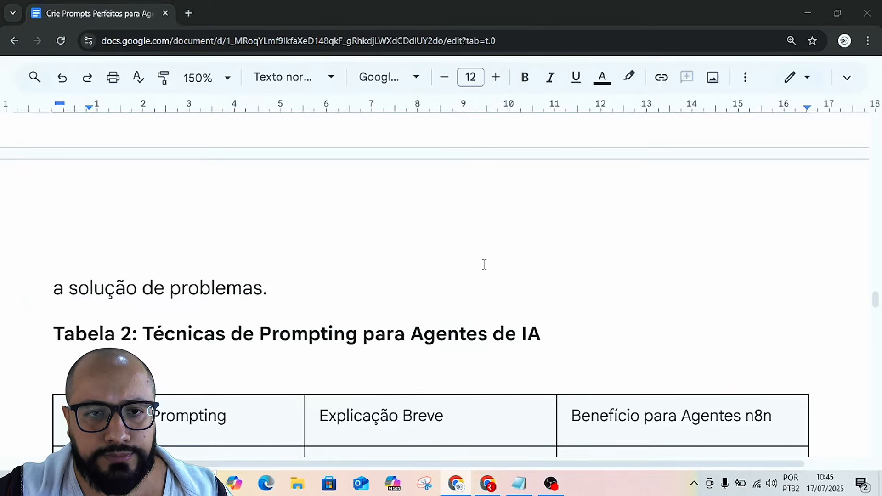
pyautogui.scroll(-3, 339, 256)
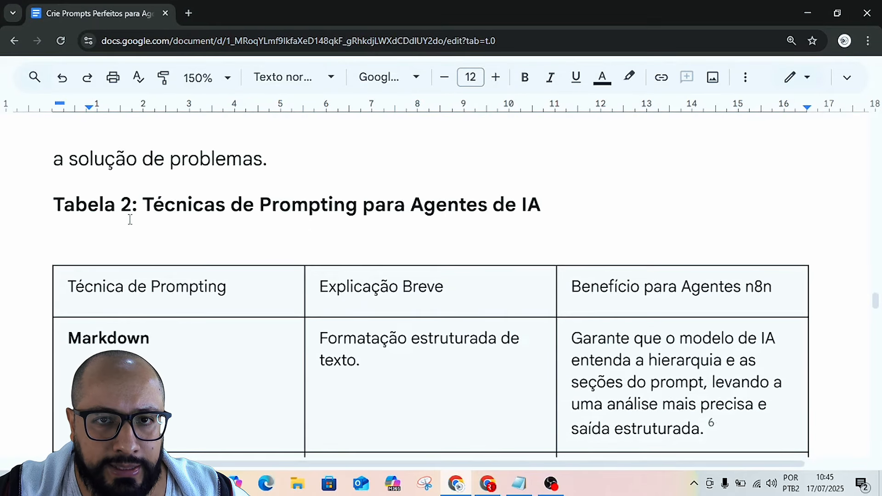
pyautogui.scroll(-3, 130, 219)
pyautogui.scroll(3, 181, 205)
pyautogui.scroll(-5, 565, 250)
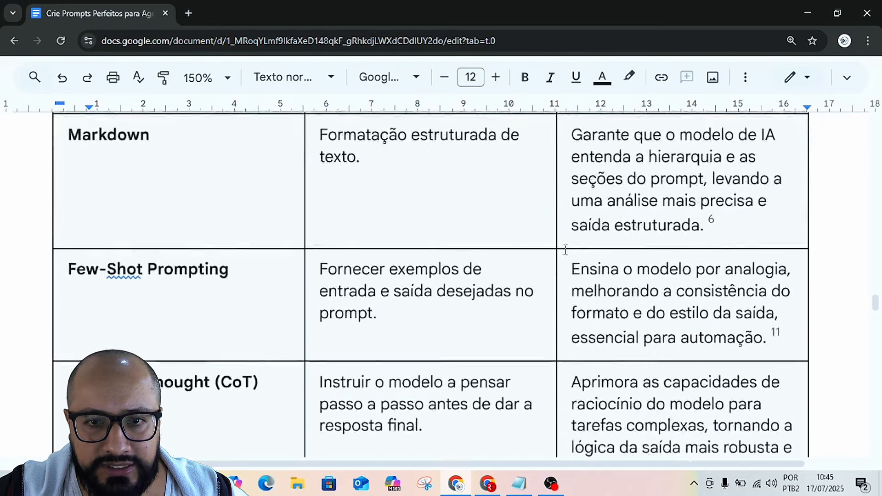
pyautogui.scroll(-15, 565, 250)
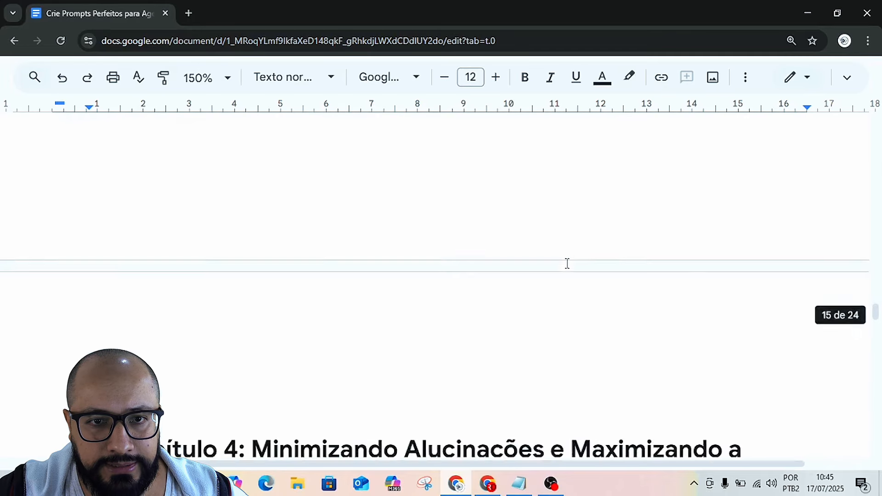
pyautogui.scroll(-4, 567, 263)
pyautogui.scroll(-2, 248, 251)
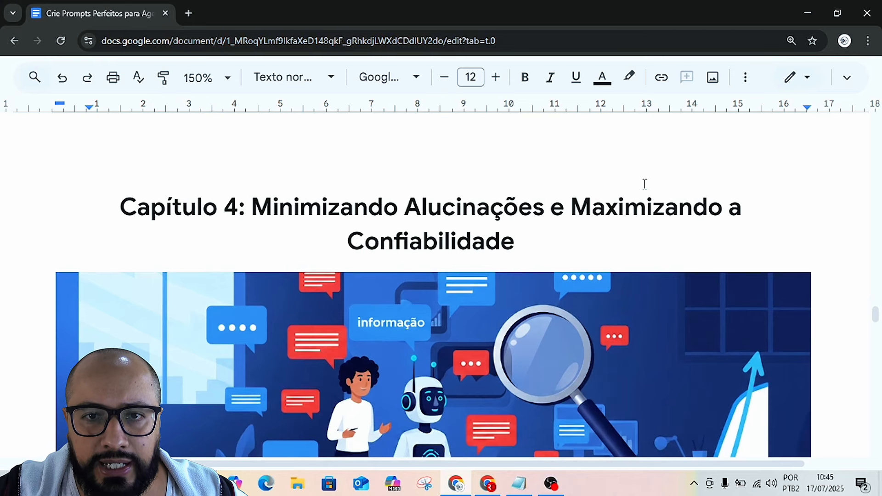
# - Read Capítulo 4's introduction on AI hallucinations and the opening of "Estratégias de Prompt para Reduzir Alucinações"
pyautogui.scroll(-2, 398, 221)
pyautogui.scroll(-10, 398, 221)
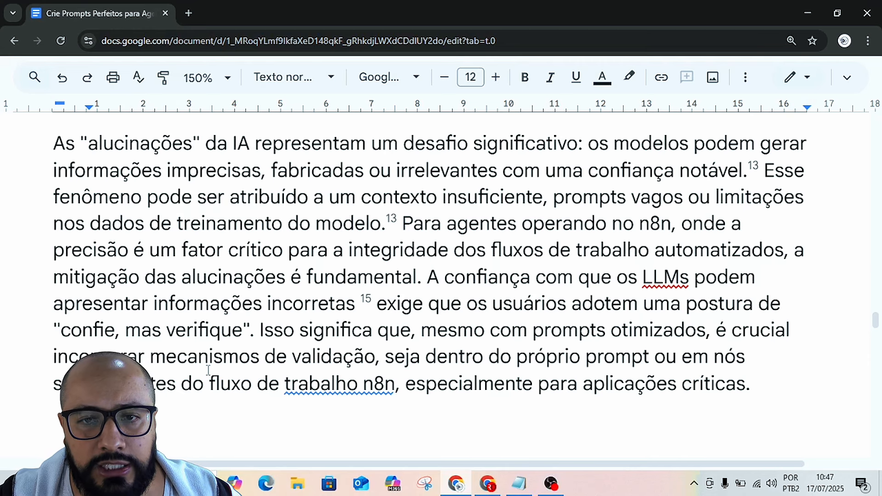
pyautogui.scroll(-1, 283, 398)
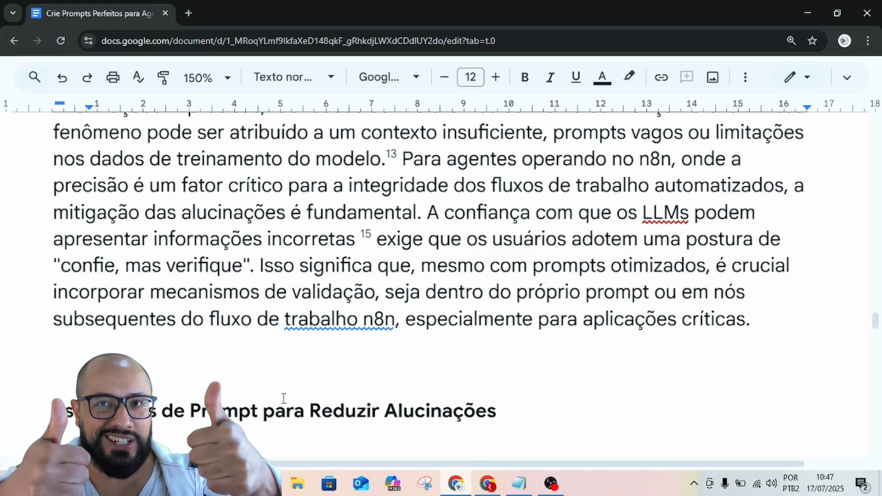
pyautogui.scroll(-5, 271, 424)
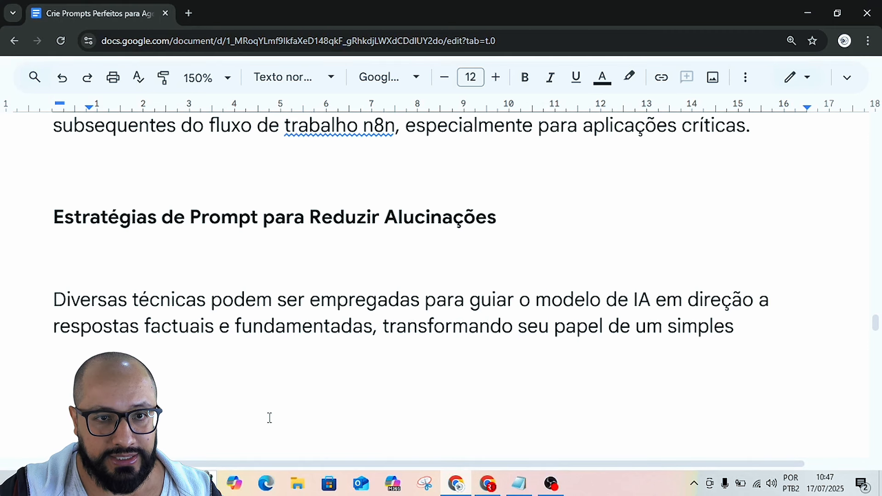
pyautogui.scroll(-3, 270, 423)
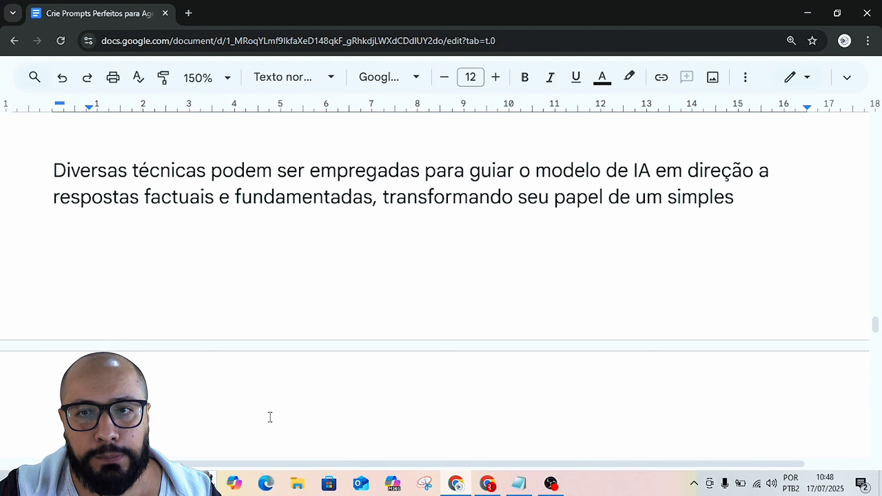
# - Study the "De Acordo Com..." prompting technique and highlight its name and the "OMS de 2023" source in the example
pyautogui.scroll(-4, 285, 410)
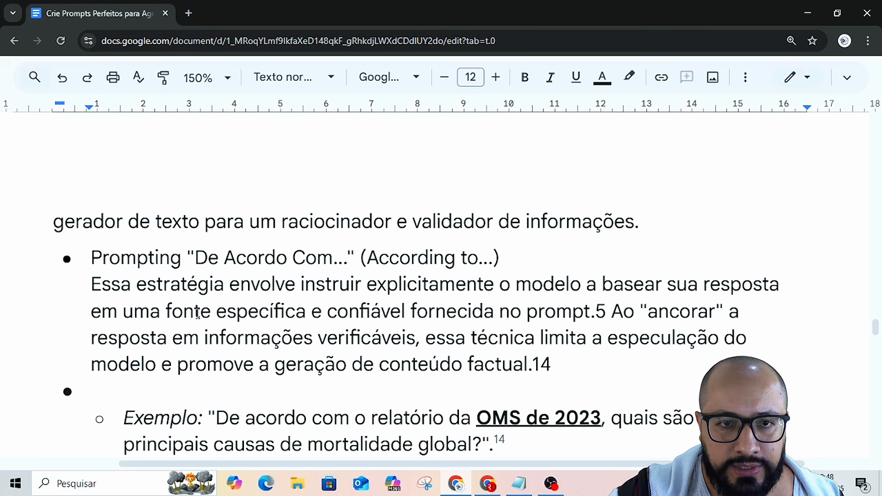
pyautogui.moveTo(198, 256); pyautogui.dragTo(343, 258)
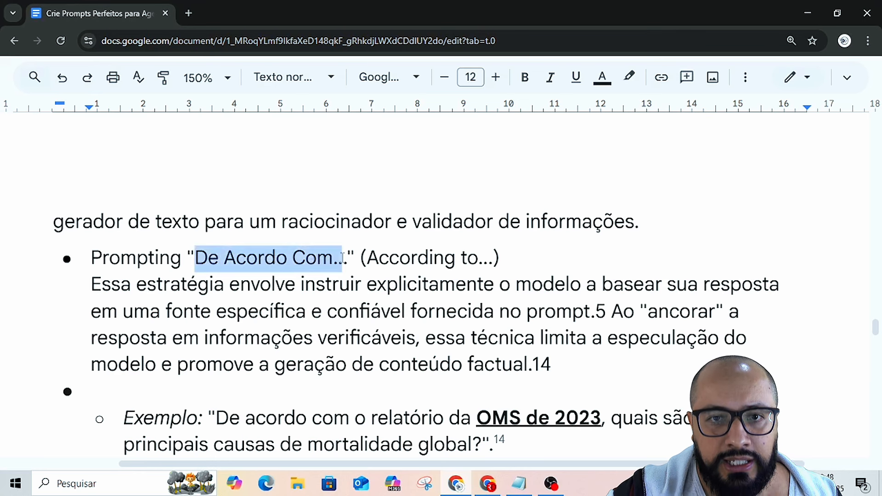
pyautogui.click(349, 301)
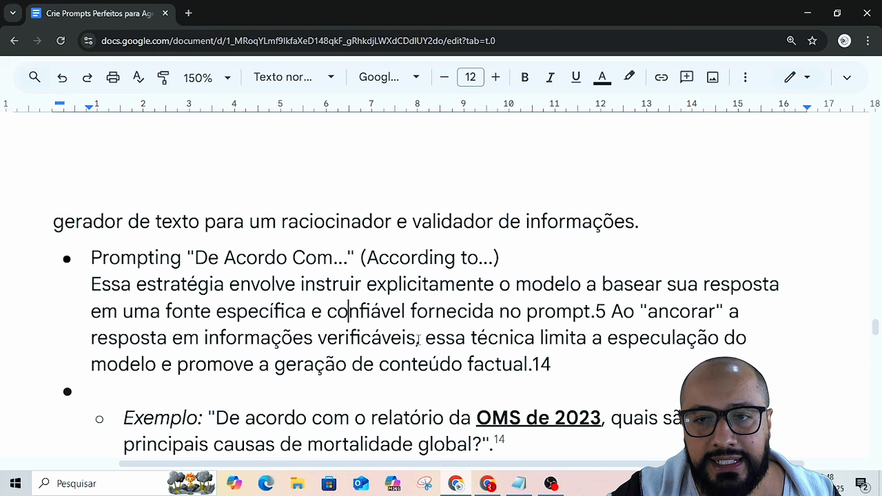
pyautogui.scroll(-1, 240, 318)
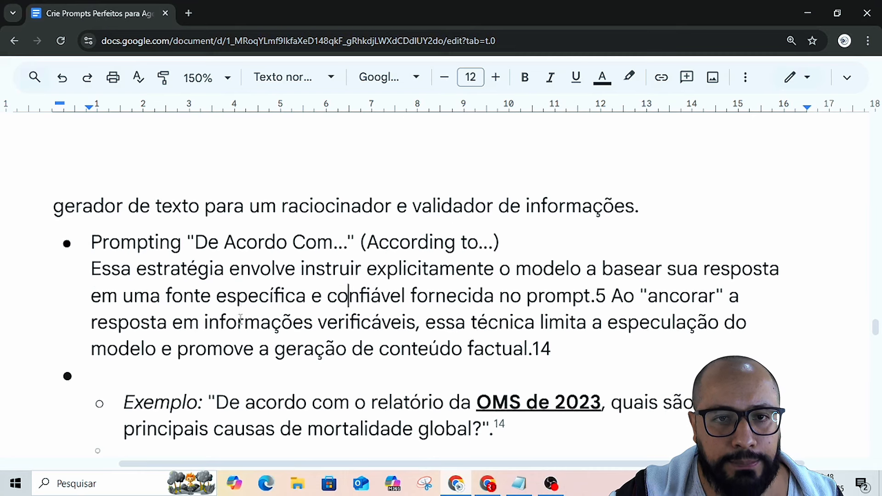
pyautogui.scroll(-1, 241, 318)
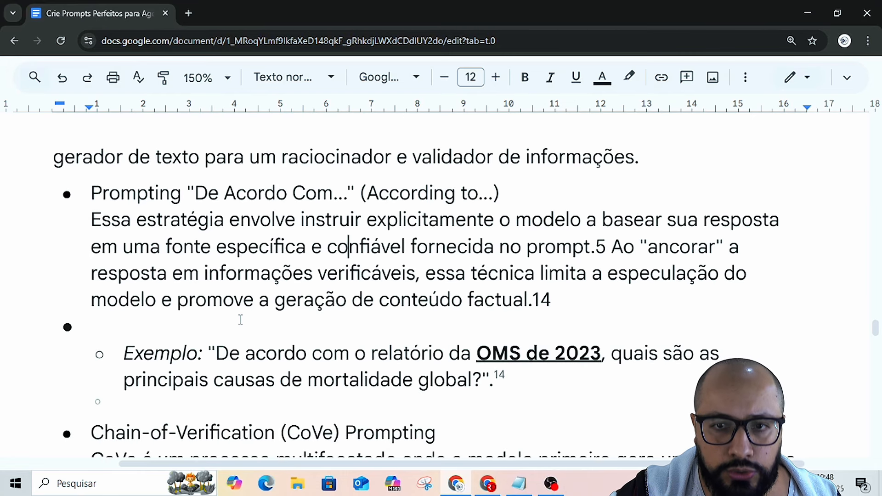
pyautogui.scroll(-1, 265, 327)
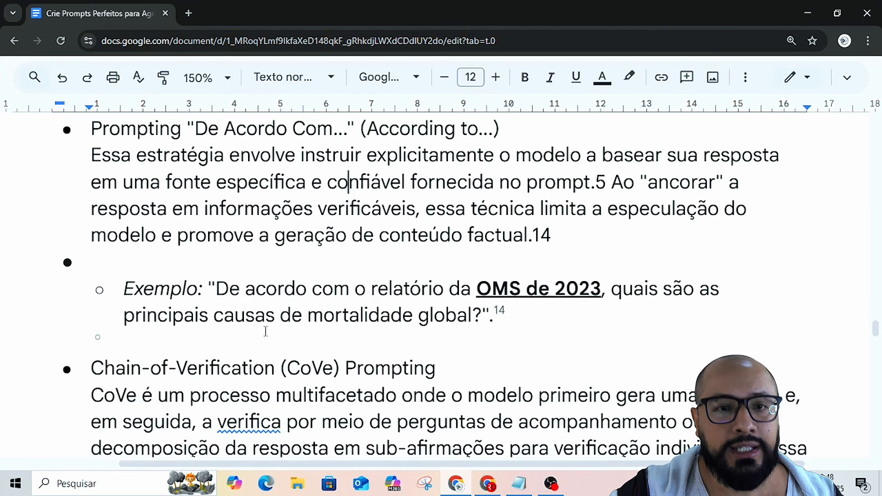
pyautogui.moveTo(209, 288); pyautogui.dragTo(403, 291)
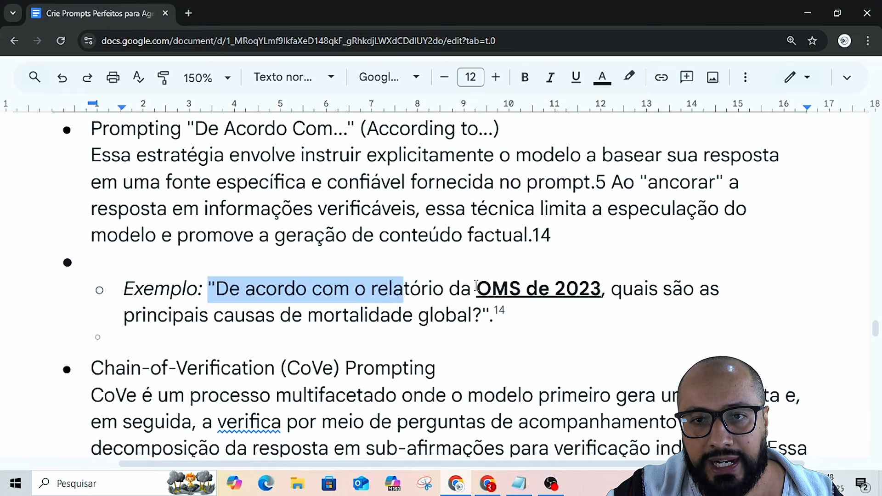
pyautogui.moveTo(477, 289); pyautogui.dragTo(600, 299)
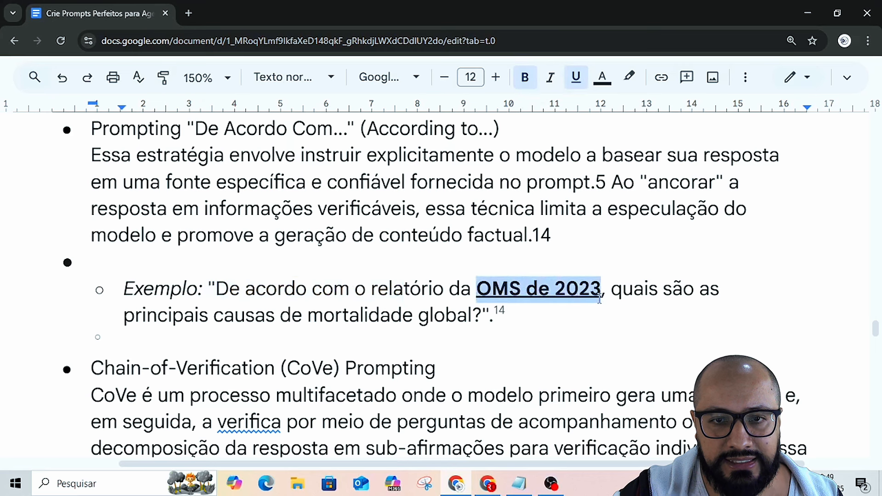
pyautogui.click(513, 311)
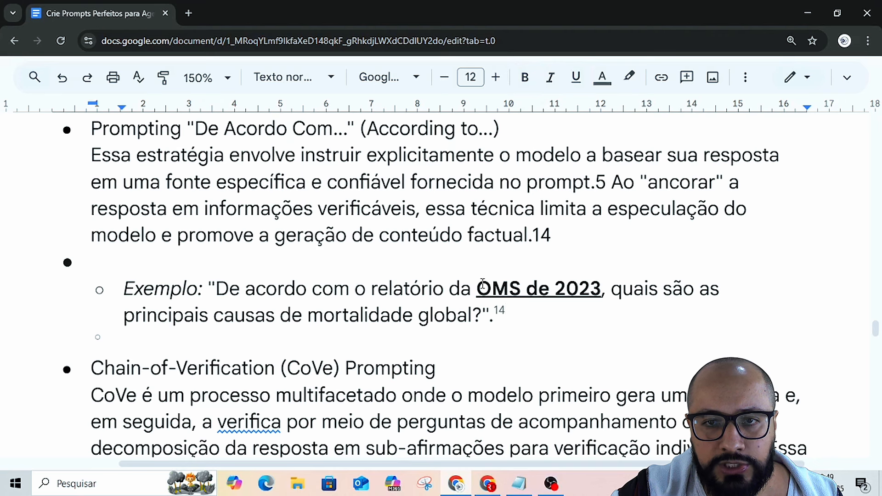
pyautogui.moveTo(477, 288); pyautogui.dragTo(602, 291)
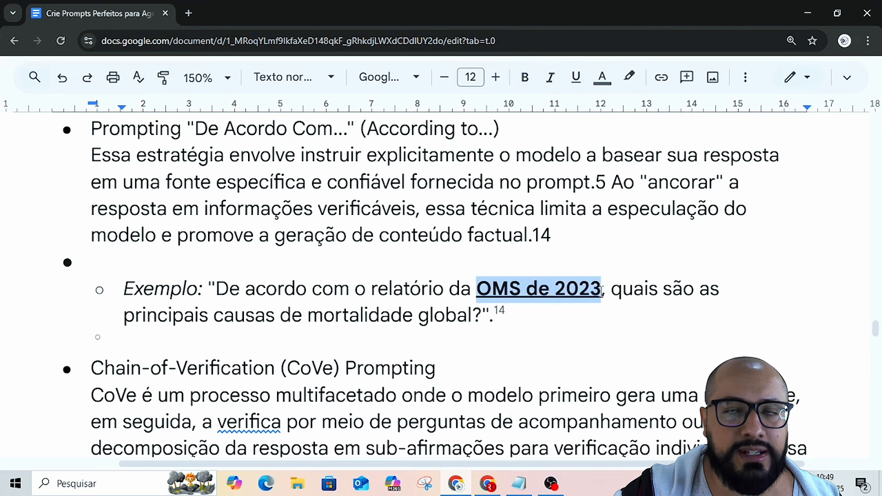
pyautogui.click(531, 338)
# - Read the guide's Chain-of-Verification (CoVe) Prompting and Step-Back Prompting entries
pyautogui.scroll(-2, 530, 340)
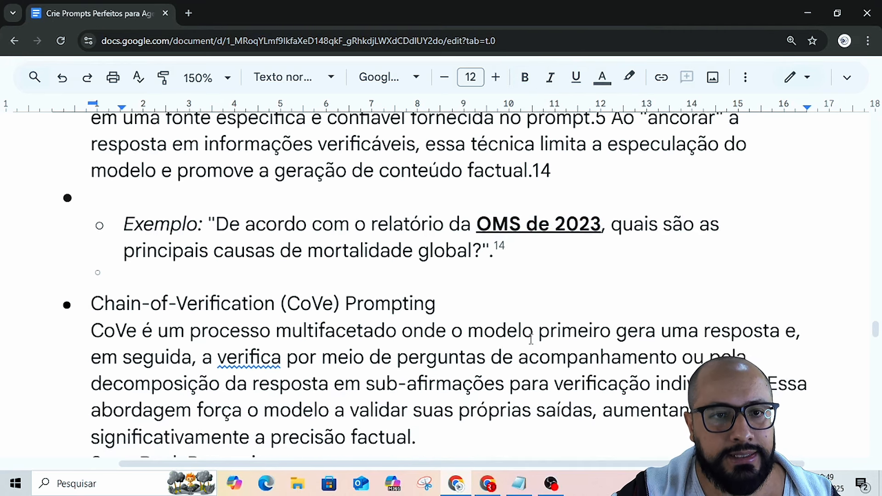
pyautogui.scroll(-2, 531, 340)
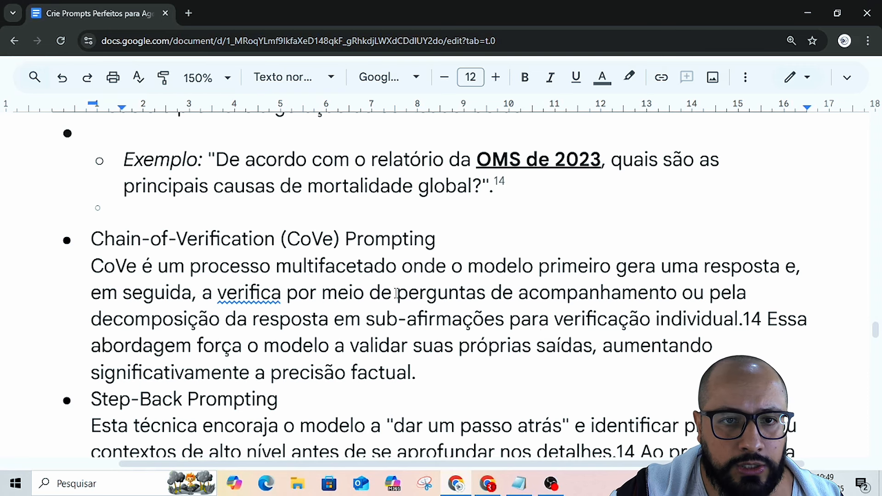
pyautogui.scroll(-1, 246, 309)
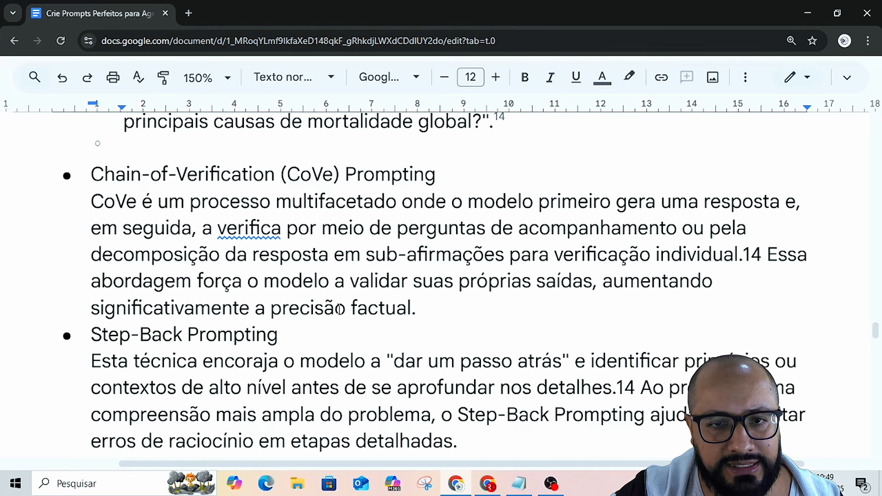
pyautogui.scroll(-3, 339, 310)
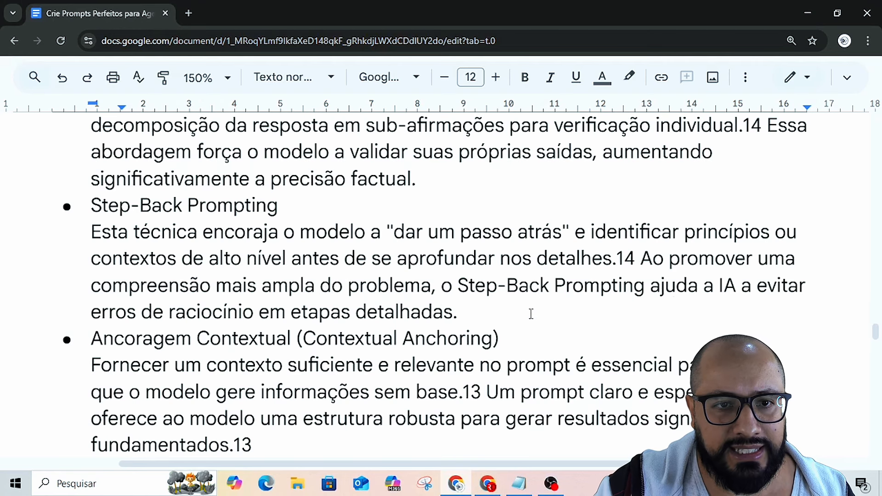
# - Read the entries on Ancoragem Contextual, Loops de Feedback e Auto-reflexão, and Geração Aumentada por Recuperação (RAG)
pyautogui.scroll(-3, 531, 314)
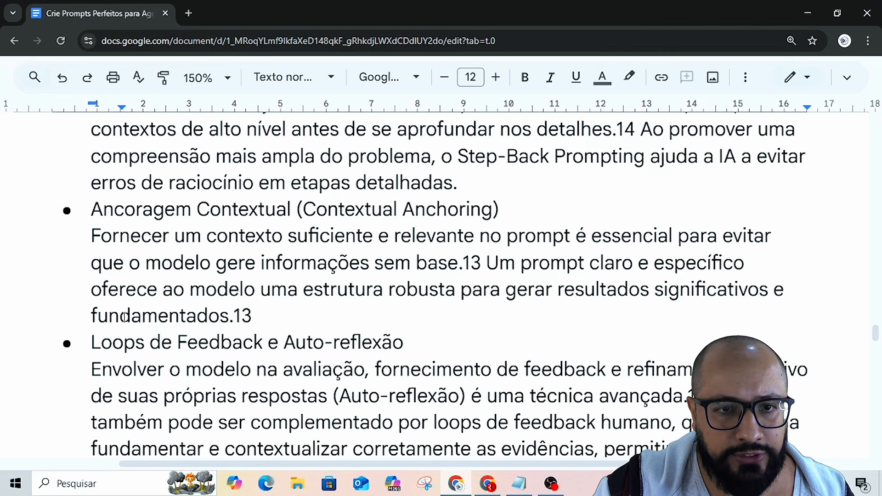
pyautogui.scroll(-1, 72, 318)
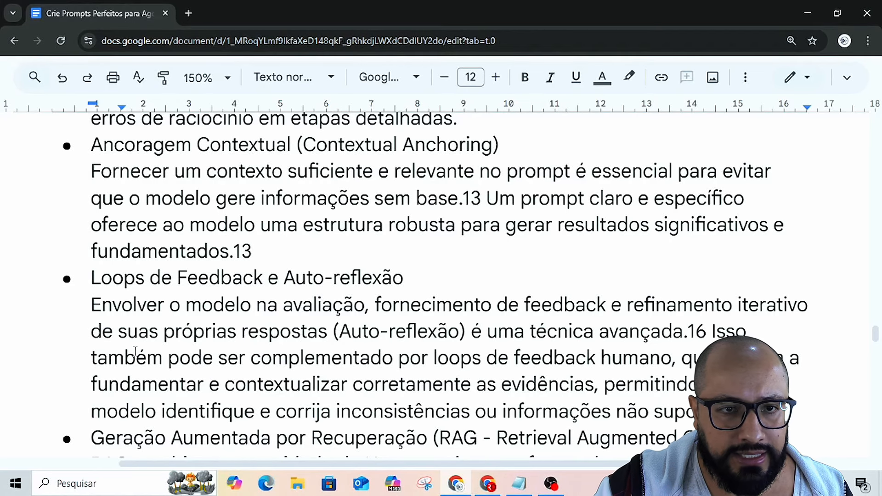
pyautogui.scroll(-1, 135, 352)
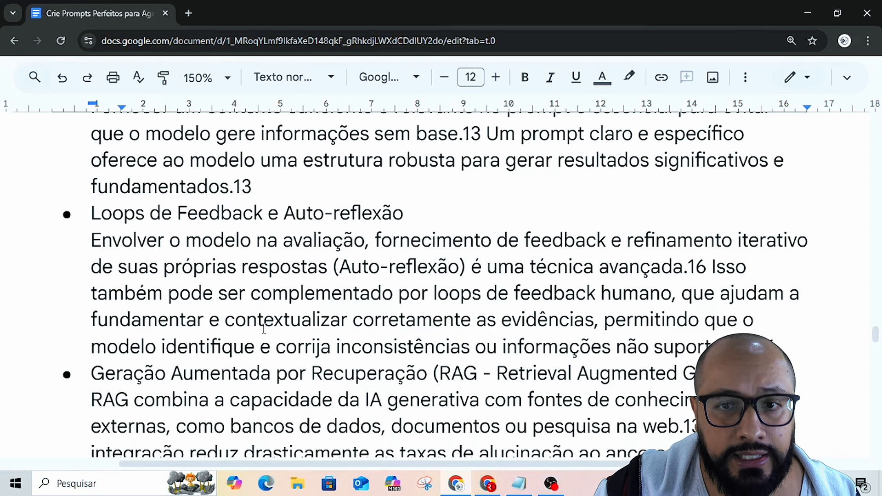
pyautogui.scroll(-2, 408, 324)
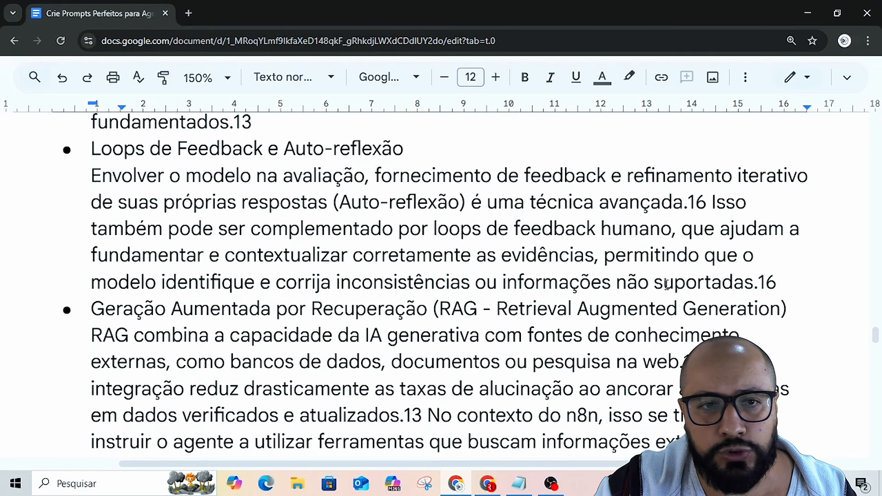
pyautogui.scroll(-2, 142, 281)
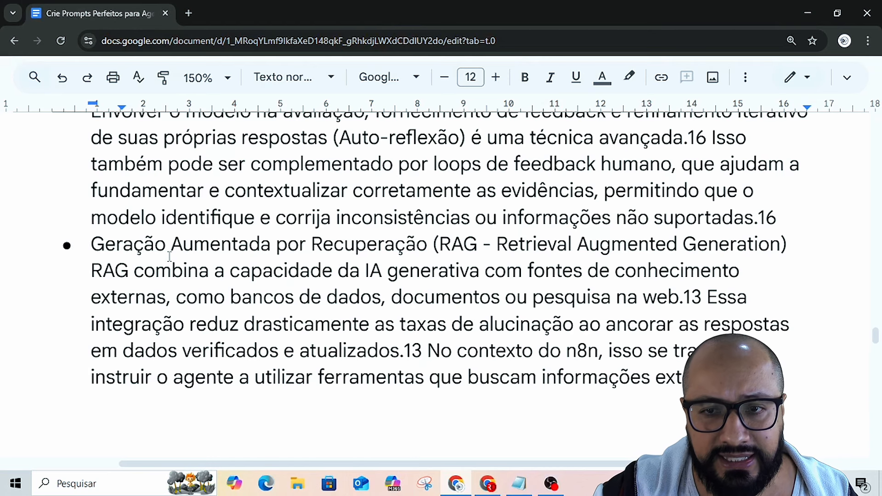
pyautogui.scroll(-2, 434, 304)
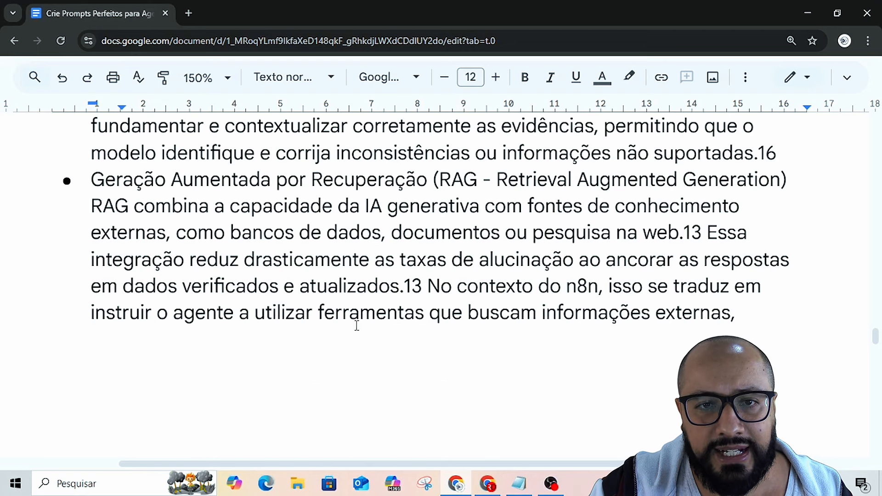
# - Finish reading the guide's RAG entry, including how external search tools apply to agents in n8n
pyautogui.scroll(-3, 371, 340)
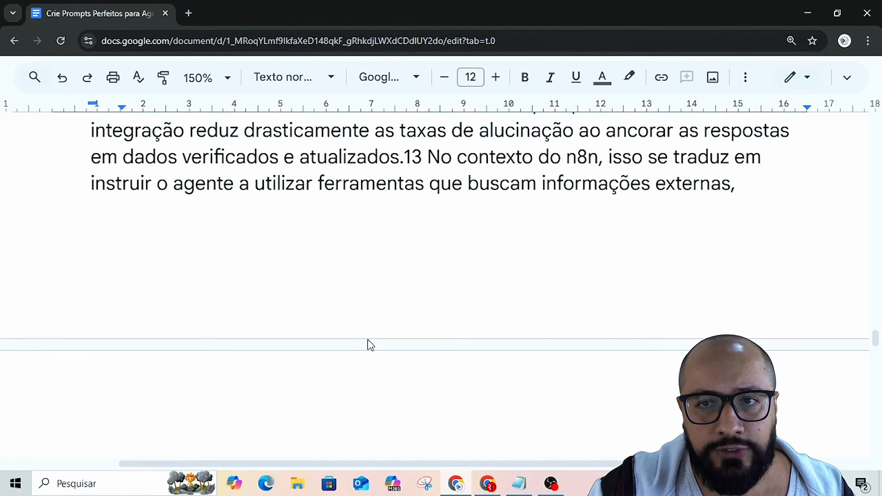
pyautogui.scroll(-4, 370, 345)
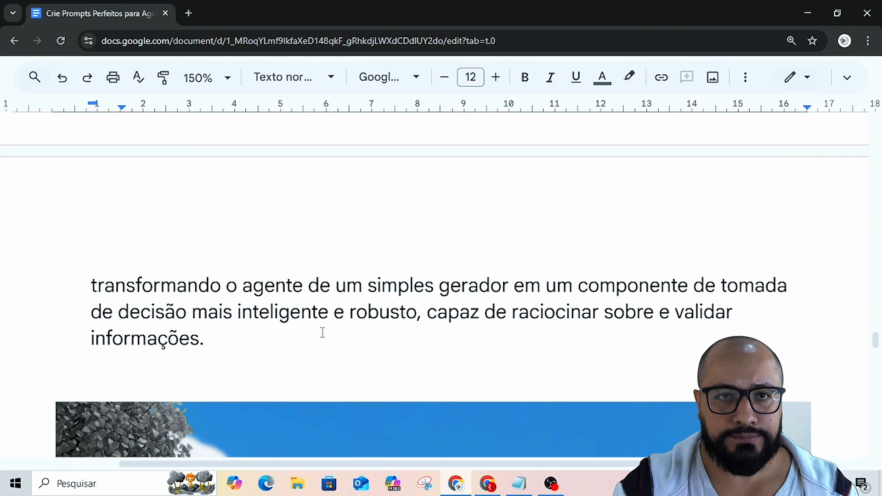
# - In the n8n workflow, attach a Pinecone Vector Store tool to the AI Agent and place it between the ENVIAR_EMAIL and Google Sheets tools
pyautogui.hotkey('alt', 'Tab')
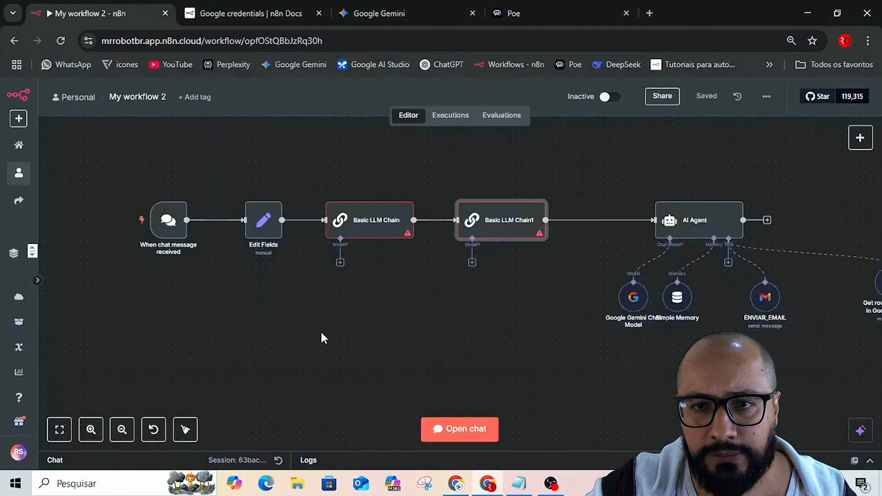
pyautogui.moveTo(778, 373); pyautogui.dragTo(596, 375)
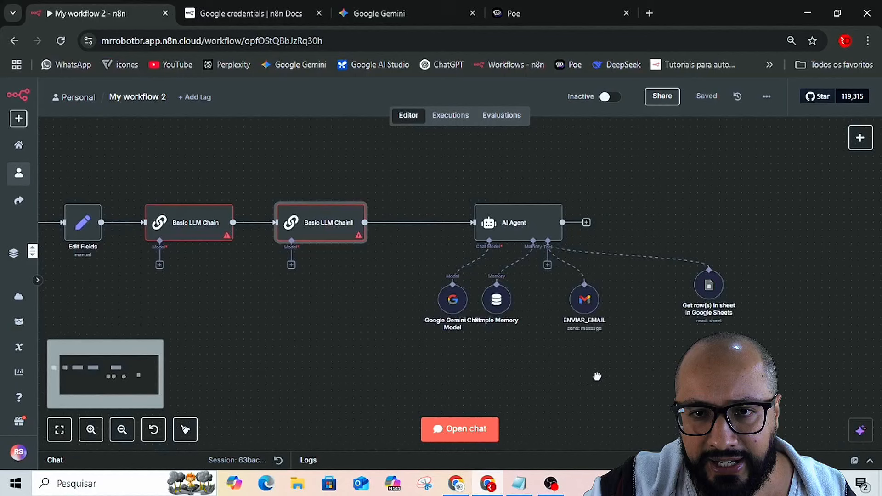
pyautogui.click(547, 266)
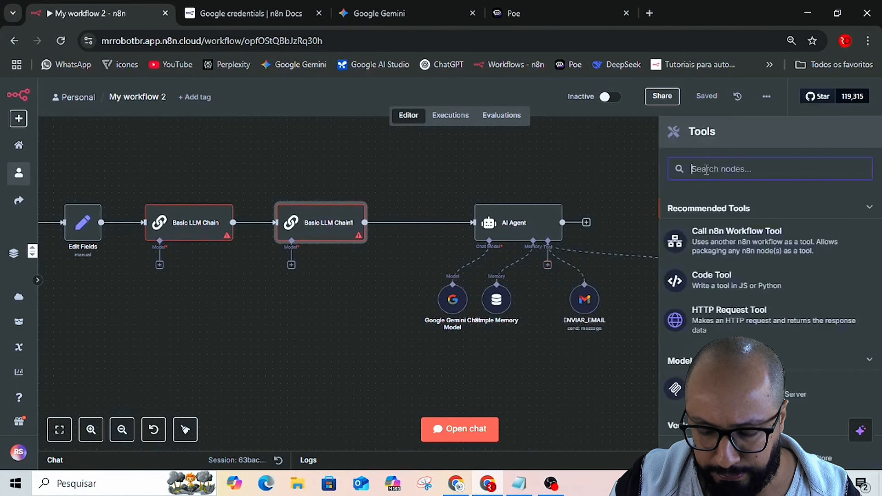
pyautogui.write('pin')
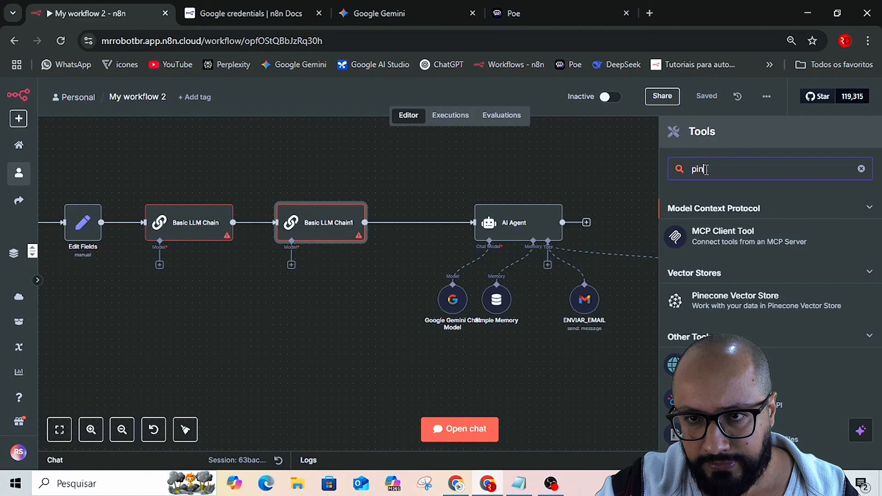
pyautogui.write('e')
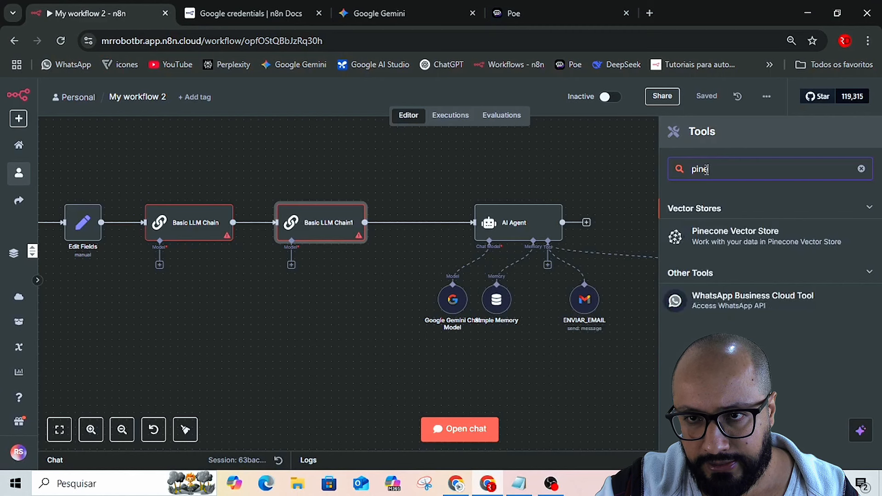
pyautogui.click(776, 248)
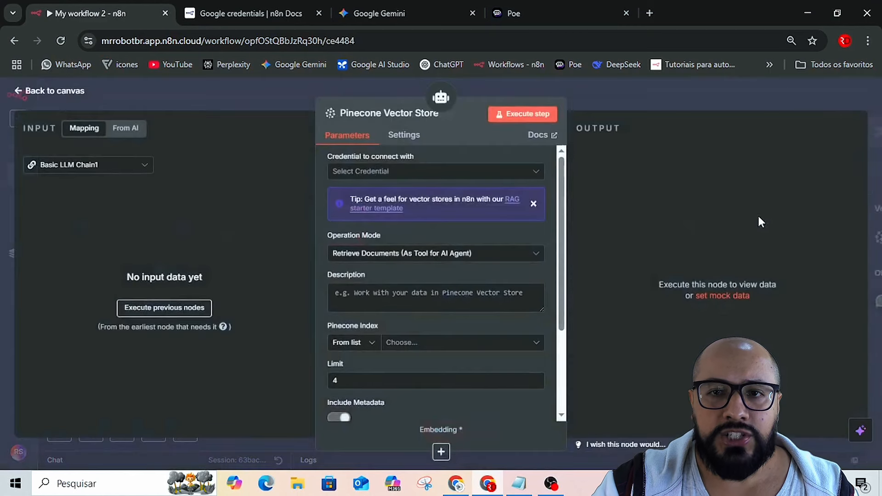
pyautogui.click(607, 86)
pyautogui.moveTo(640, 219); pyautogui.dragTo(648, 313)
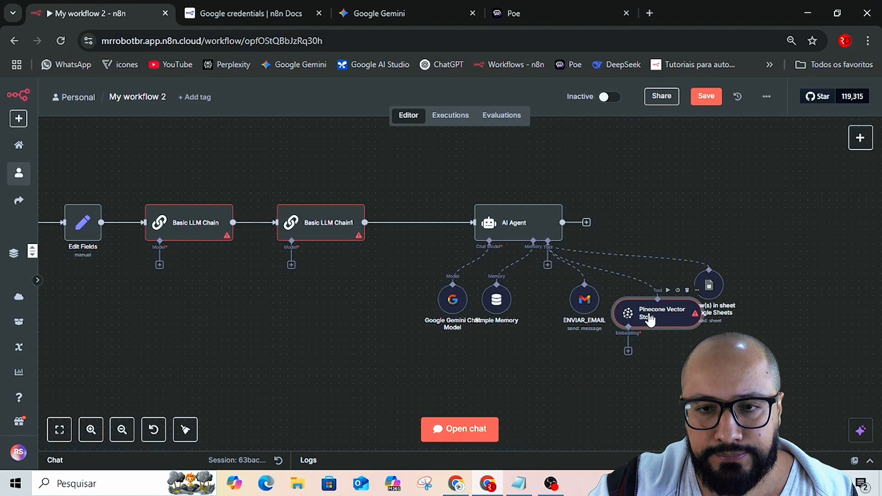
# - Return to the Google Docs guide and go past the donation banner to the section "A Importância da Validação e Teste"
pyautogui.hotkey('alt', 'Tab')
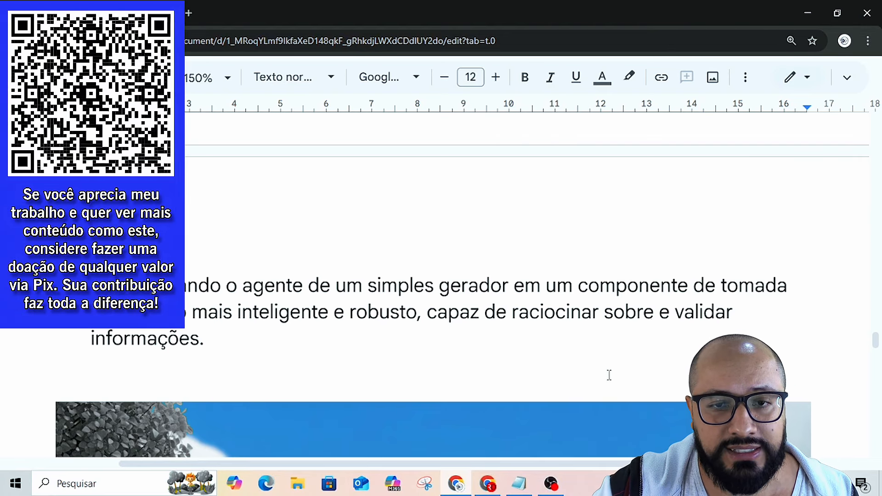
pyautogui.scroll(-6, 612, 376)
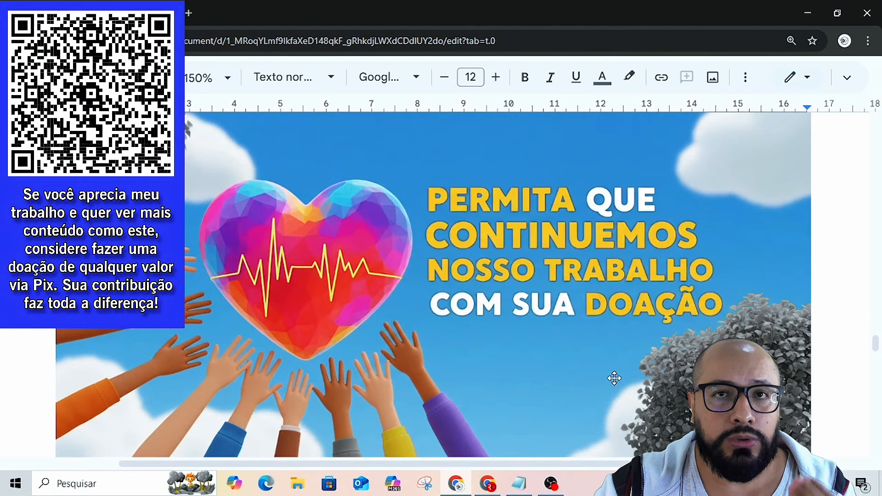
pyautogui.scroll(-5, 614, 378)
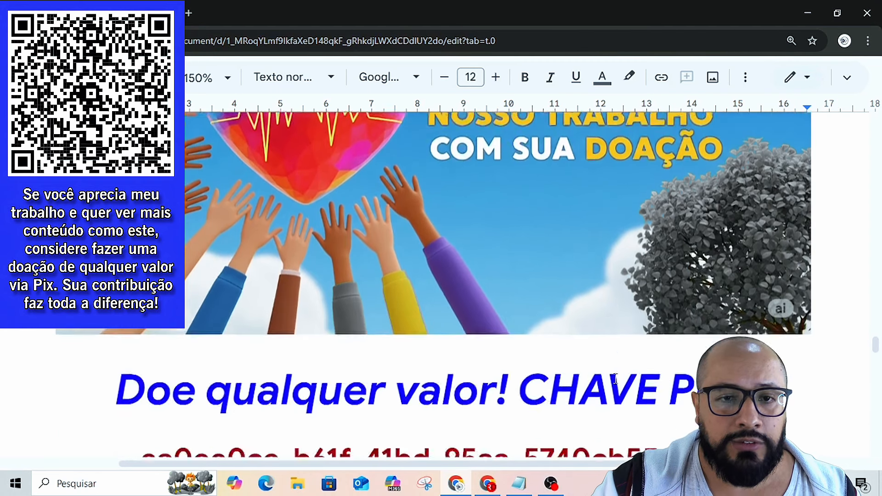
pyautogui.scroll(-3, 616, 379)
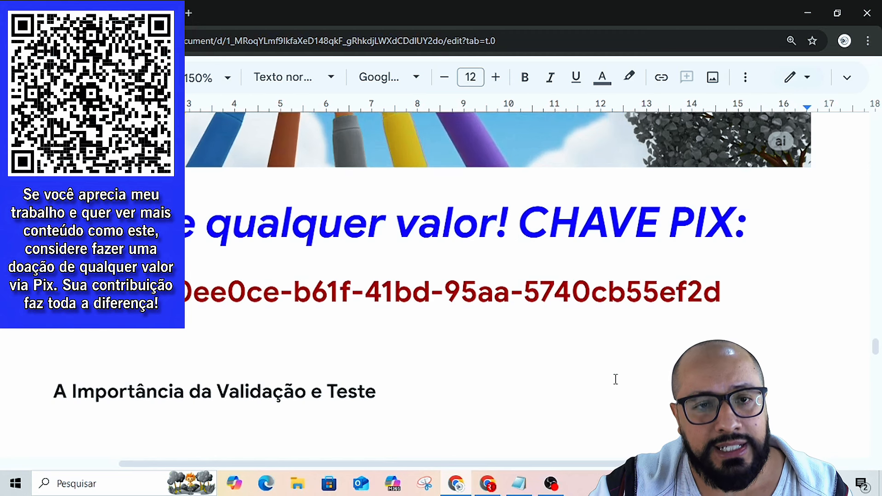